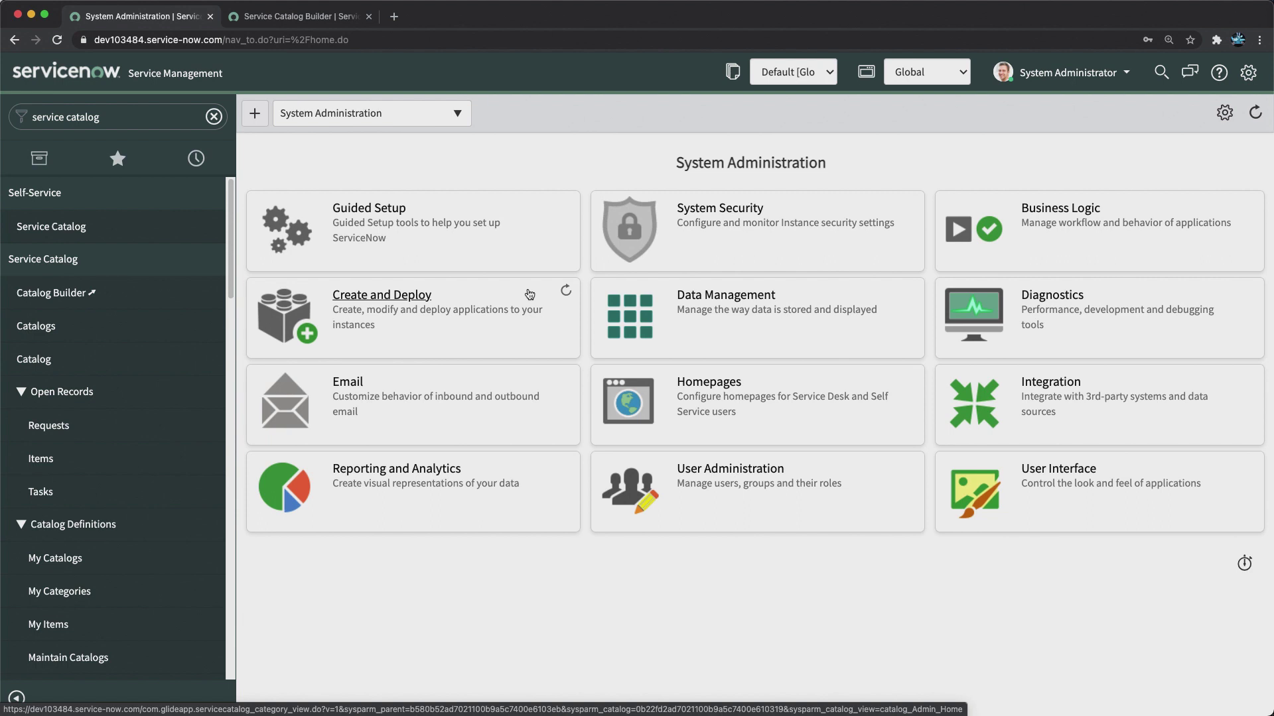
- Open the System Properties list by entering sys_properties.list in the navigator filter
{"action": "left_click", "coordinate": [152, 119]}
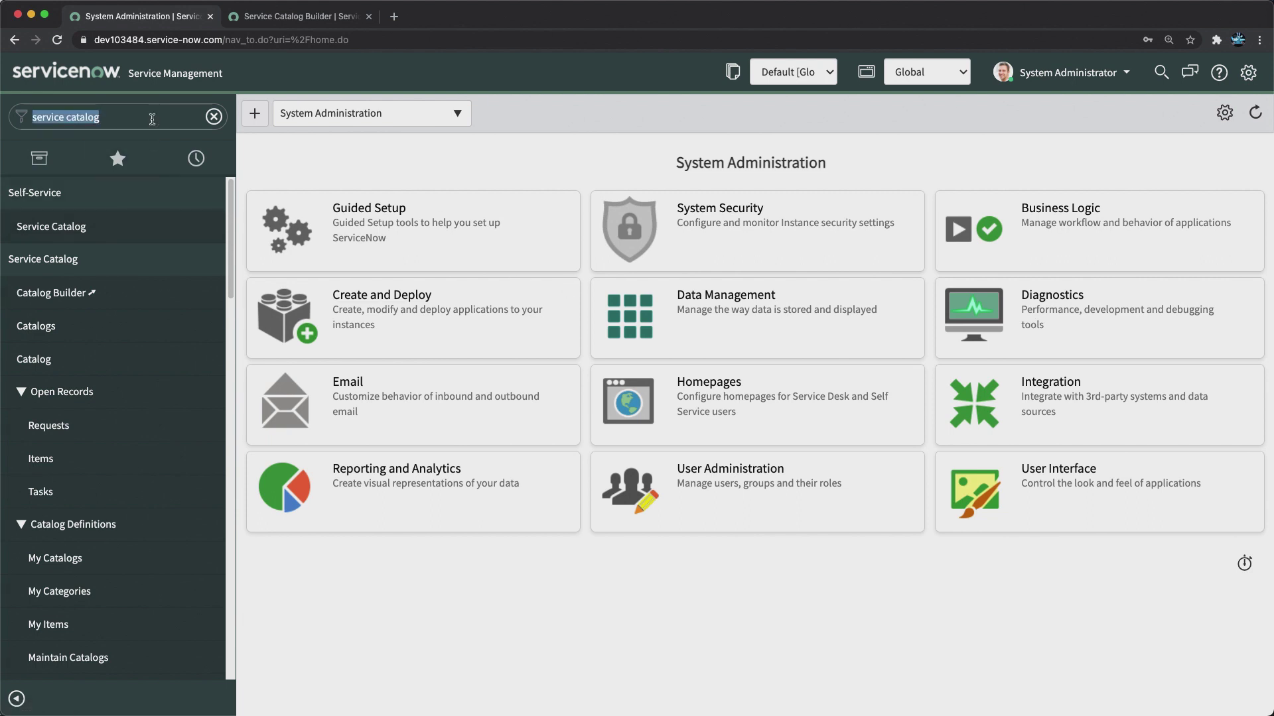
{"action": "type", "text": "sys_"}
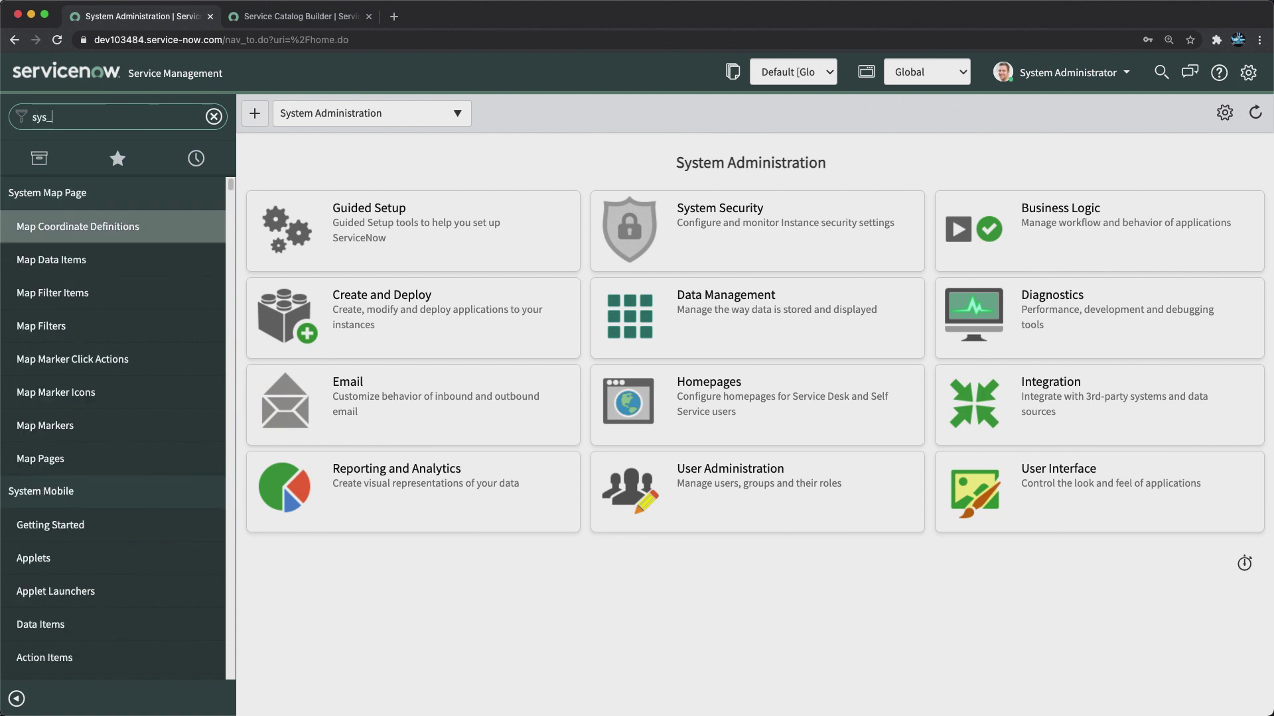
{"action": "type", "text": "properties"}
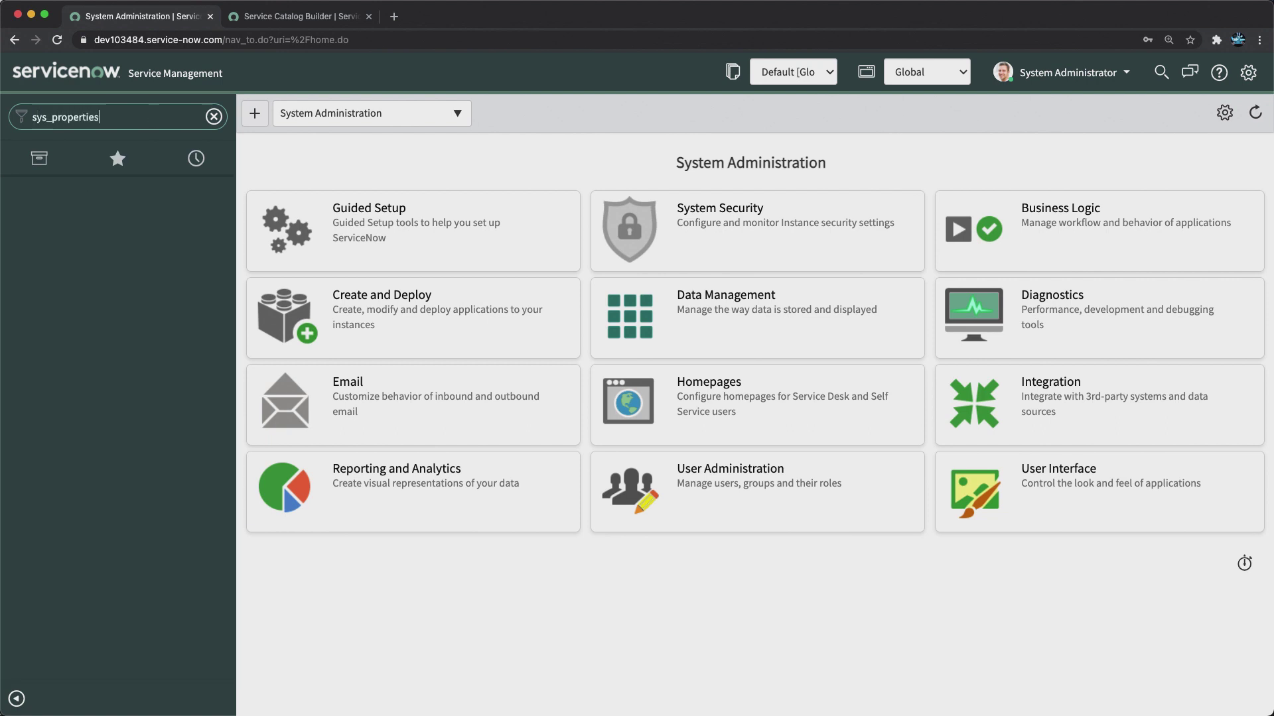
{"action": "type", "text": ".list"}
{"action": "key", "text": "Return"}
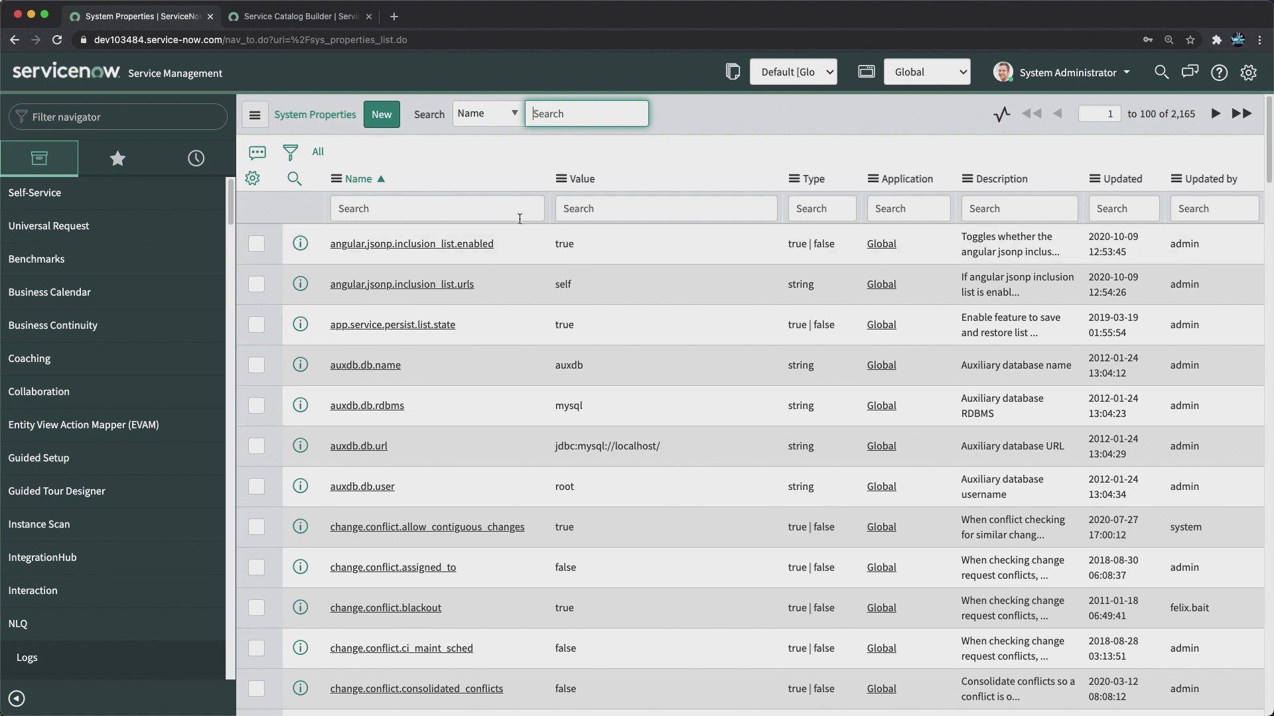
- Filter the System Properties list by names containing sc.builder, using *sc.builder
{"action": "left_click", "coordinate": [442, 205]}
{"action": "type", "text": "8"}
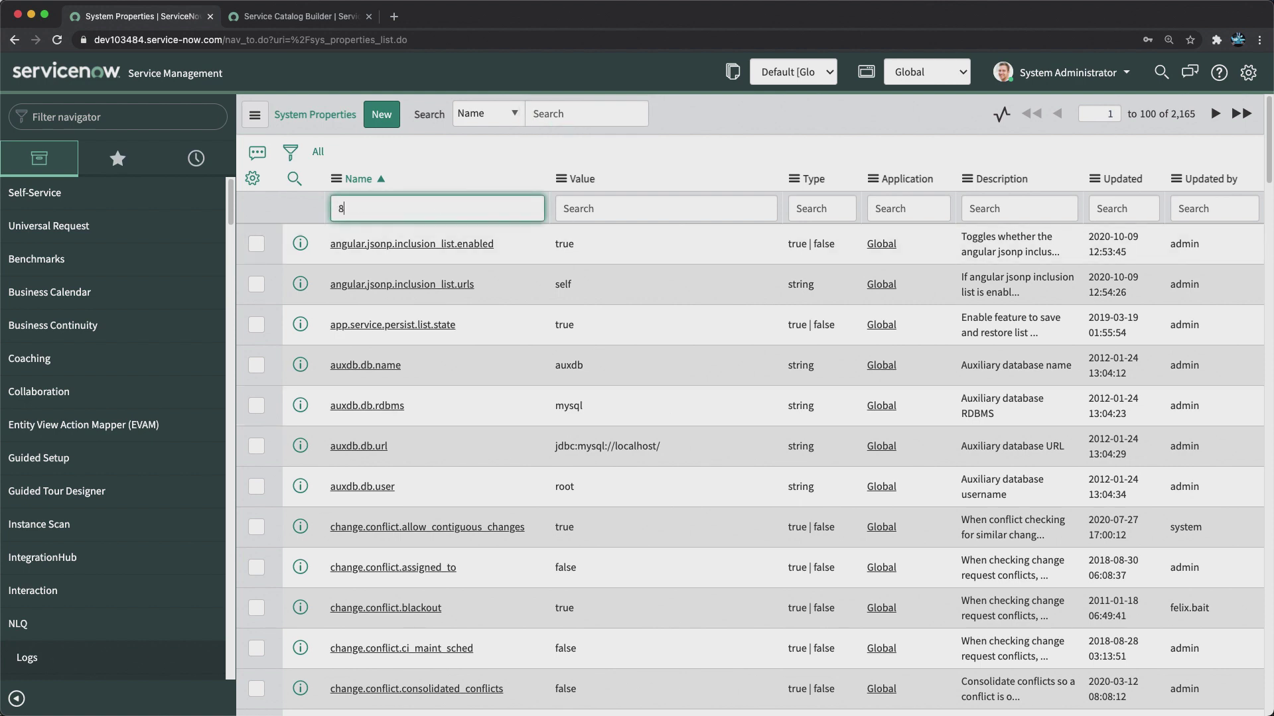
{"action": "key", "text": "BackSpace"}
{"action": "type", "text": "*sc.builder"}
{"action": "key", "text": "Return"}
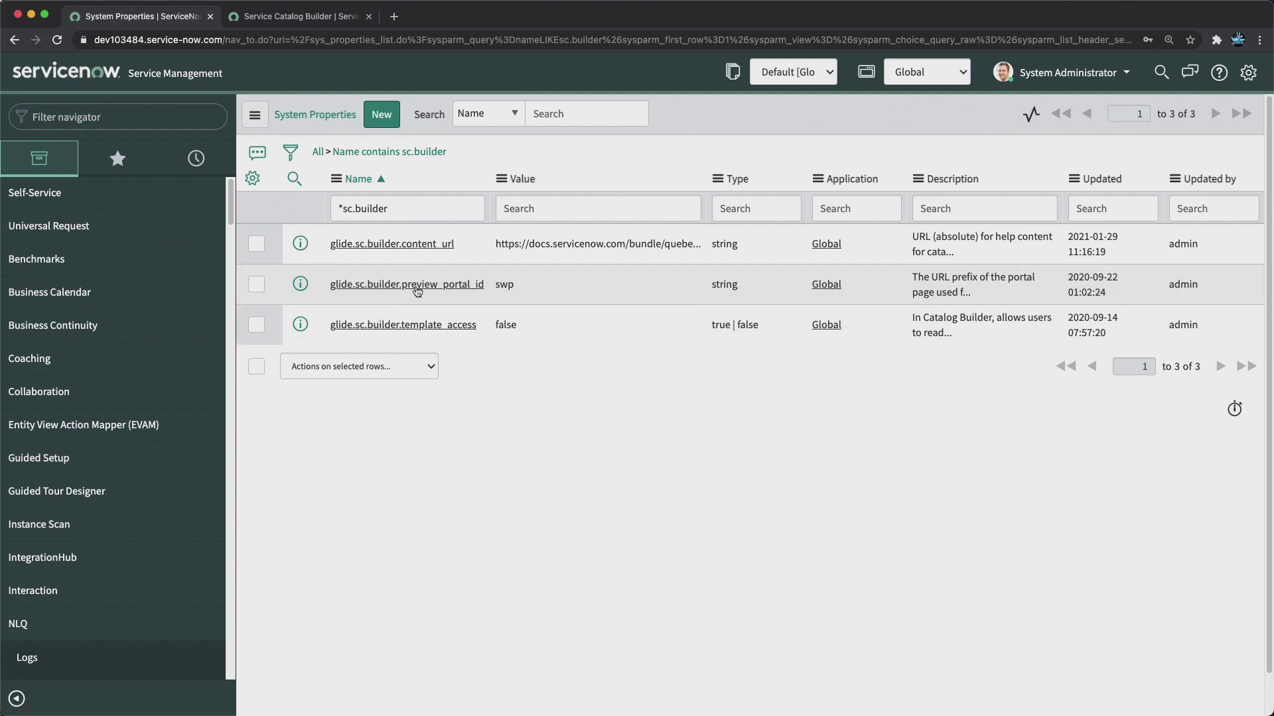
- Open the glide.sc.builder.preview_portal_id property in a separate tab, examine its name and value, and close it
{"action": "left_click", "coordinate": [451, 287], "text": "super"}
{"action": "key", "text": "ctrl+Tab"}
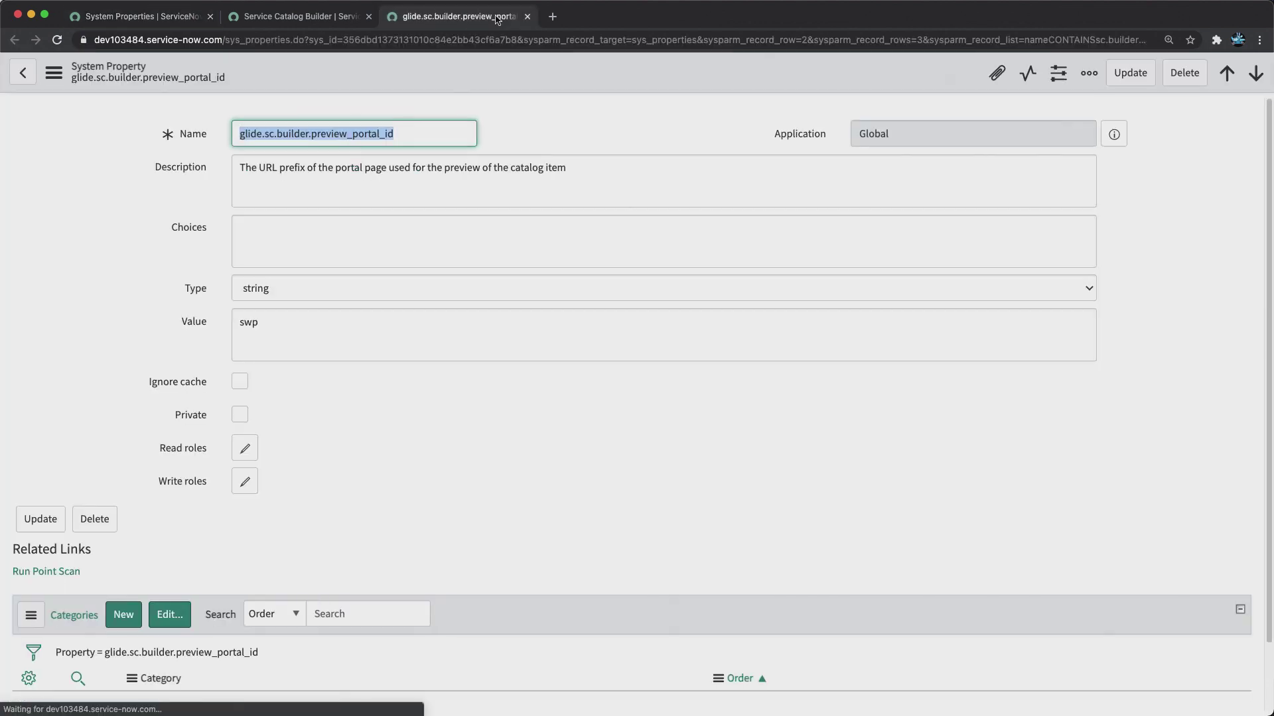
{"action": "left_click", "coordinate": [115, 219]}
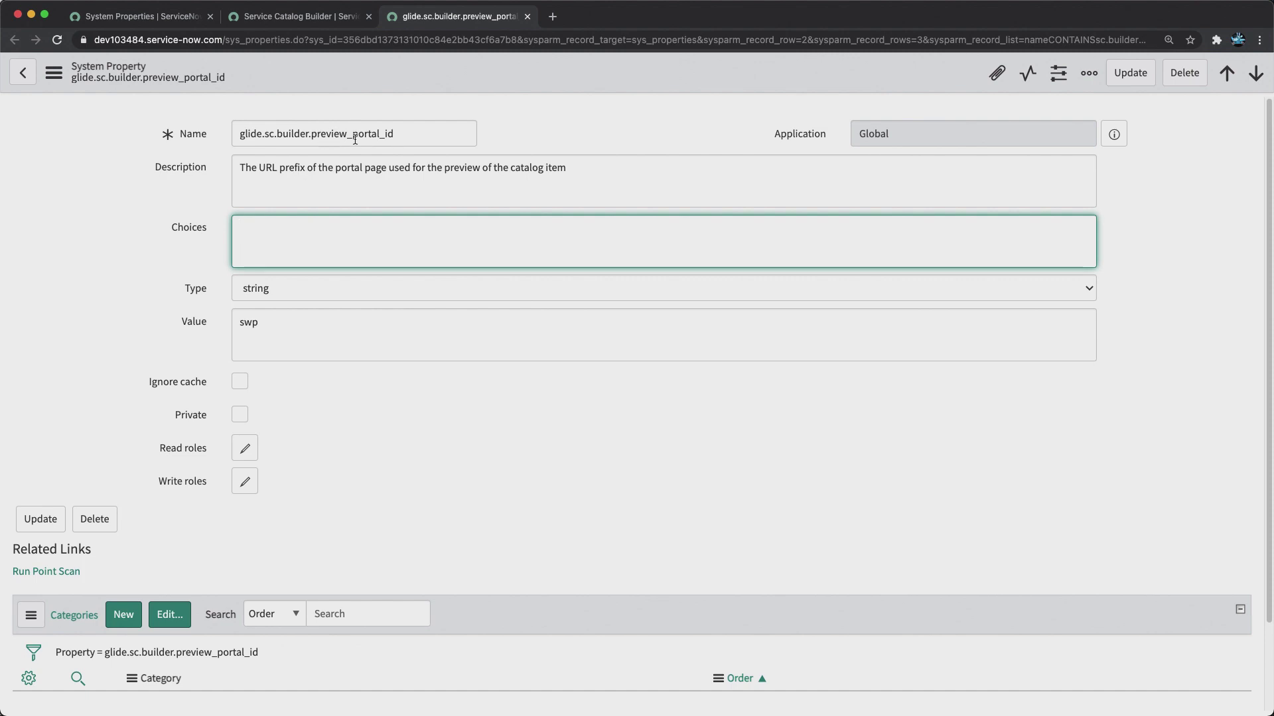
{"action": "left_click", "coordinate": [418, 138]}
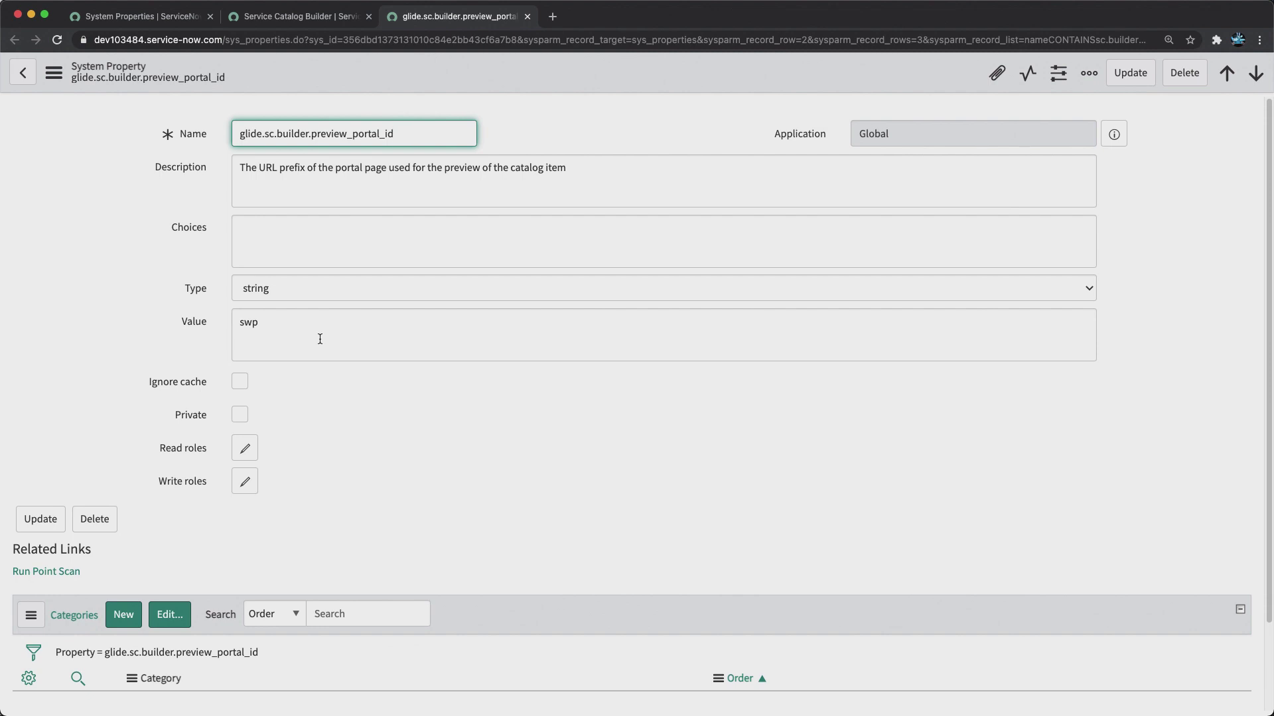
{"action": "left_click_drag", "start_coordinate": [304, 330], "coordinate": [202, 323]}
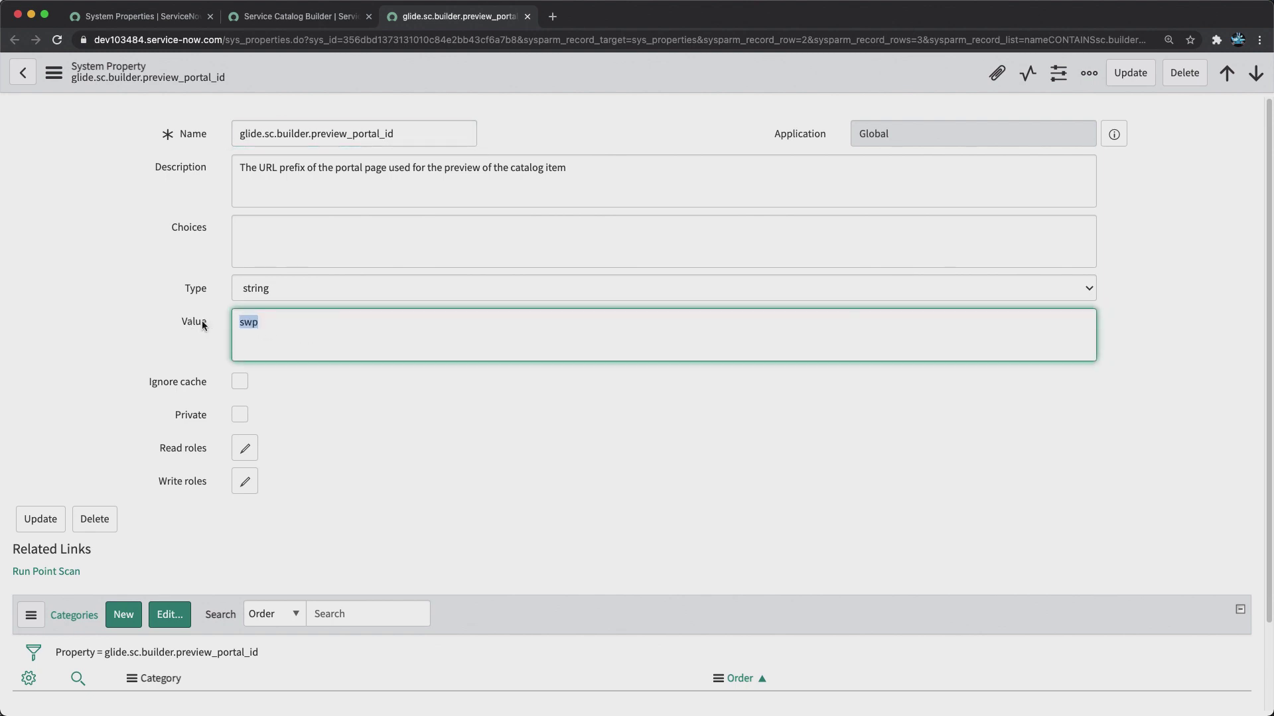
{"action": "left_click", "coordinate": [101, 288]}
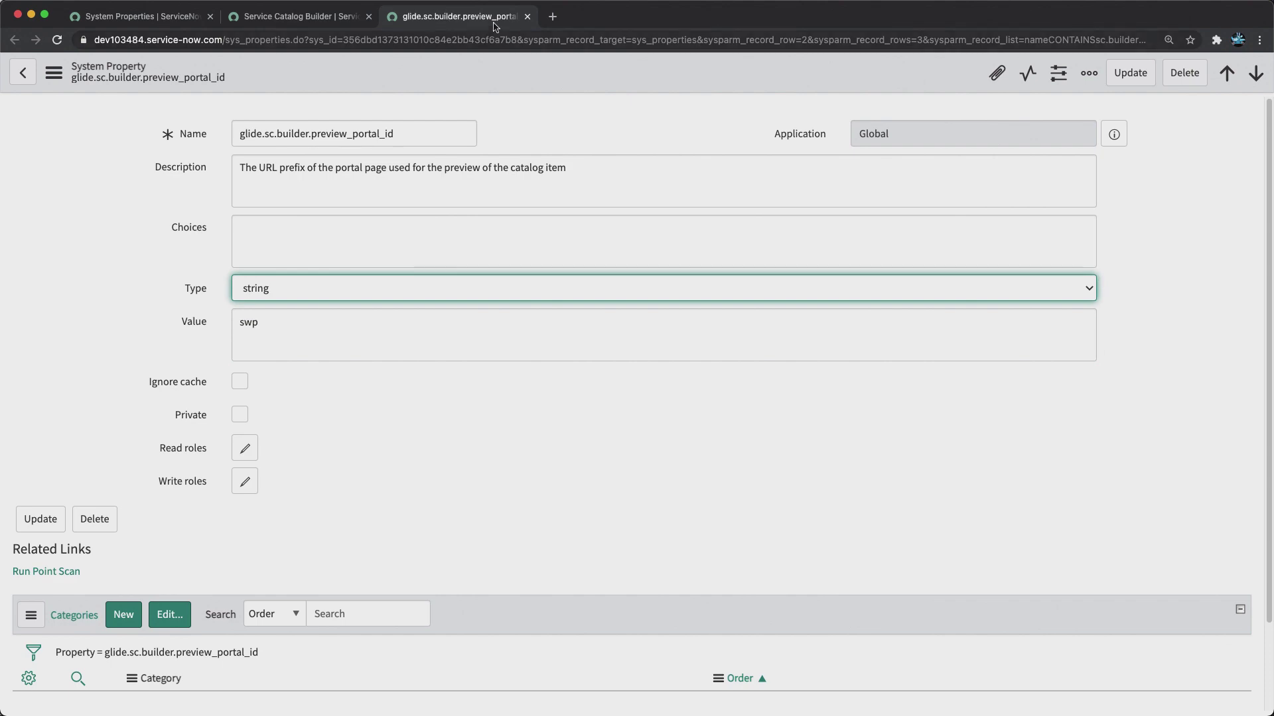
{"action": "left_click", "coordinate": [527, 17]}
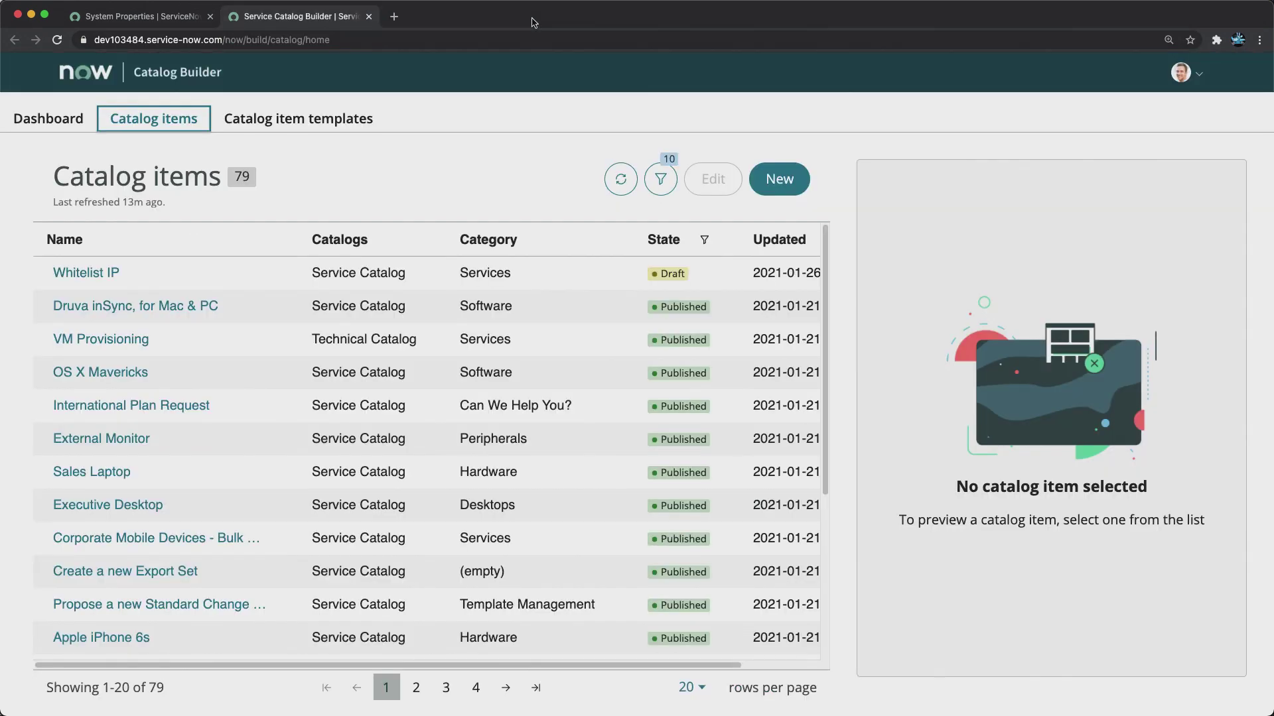
- Open the glide.sc.builder.template_access property from the System Properties list in a separate tab and examine its description and value
{"action": "left_click", "coordinate": [146, 19]}
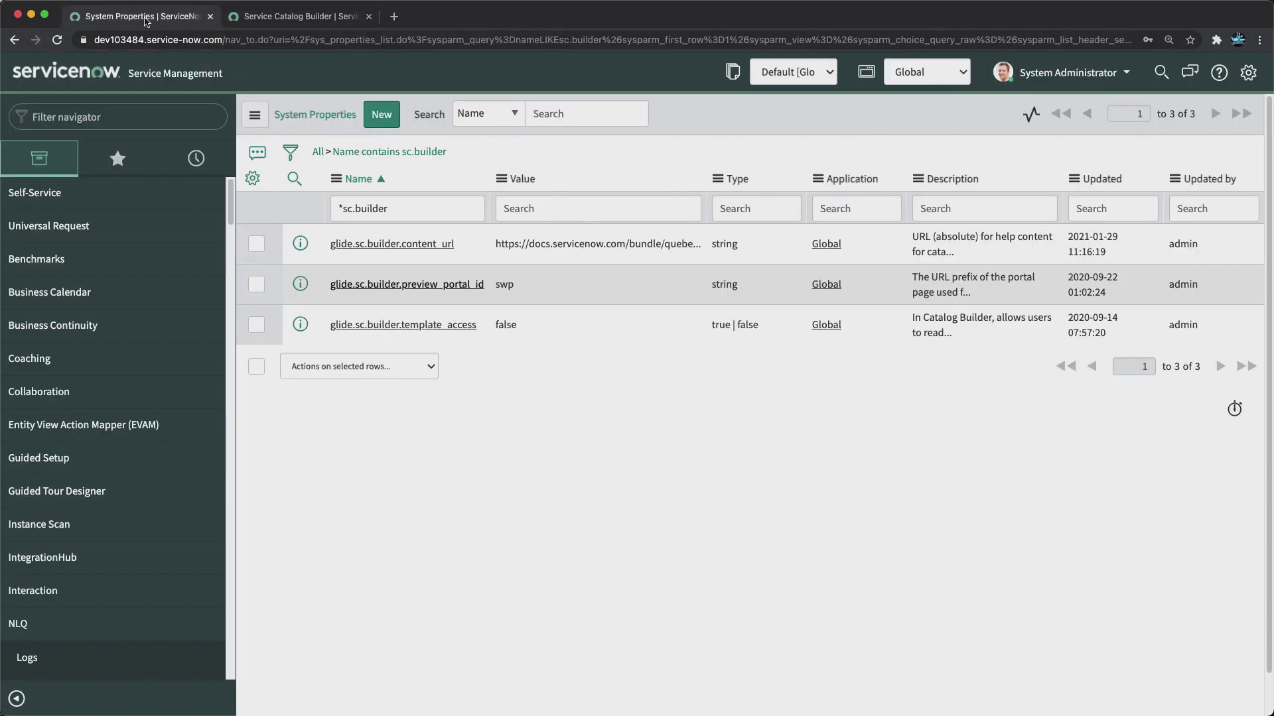
{"action": "left_click", "coordinate": [384, 326], "text": "super"}
{"action": "left_click", "coordinate": [479, 20]}
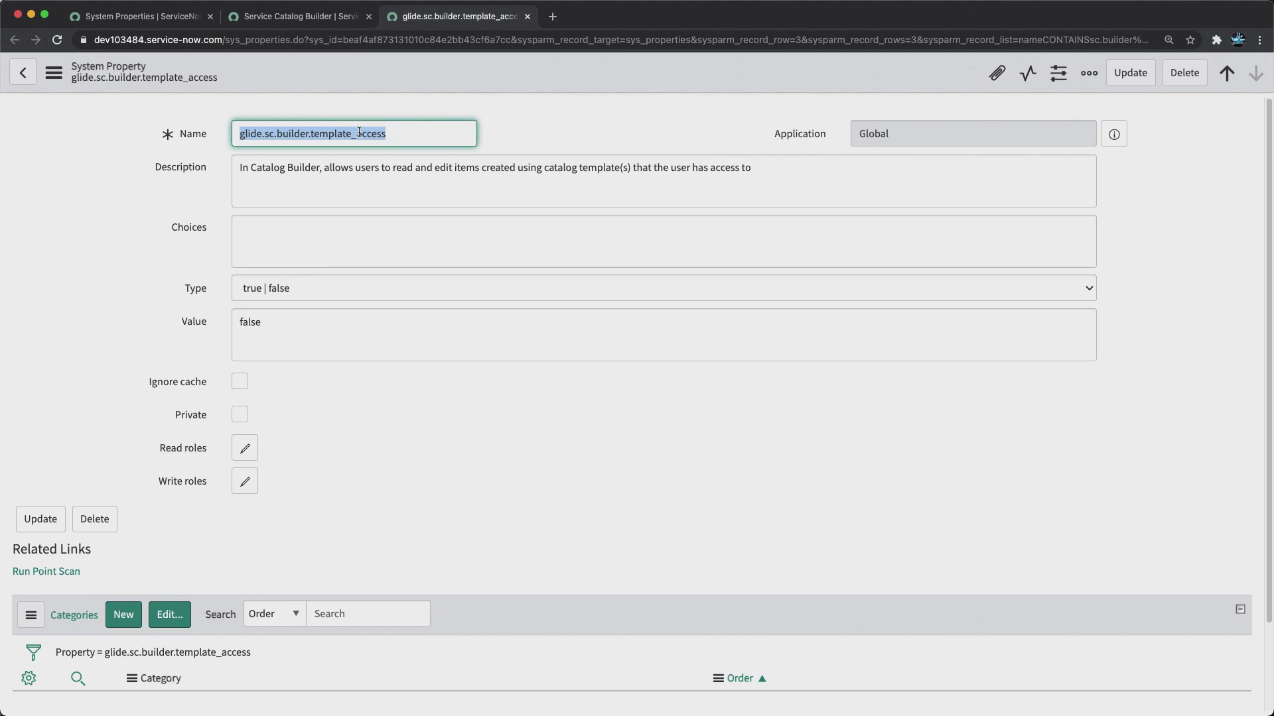
{"action": "left_click_drag", "start_coordinate": [278, 326], "coordinate": [131, 308]}
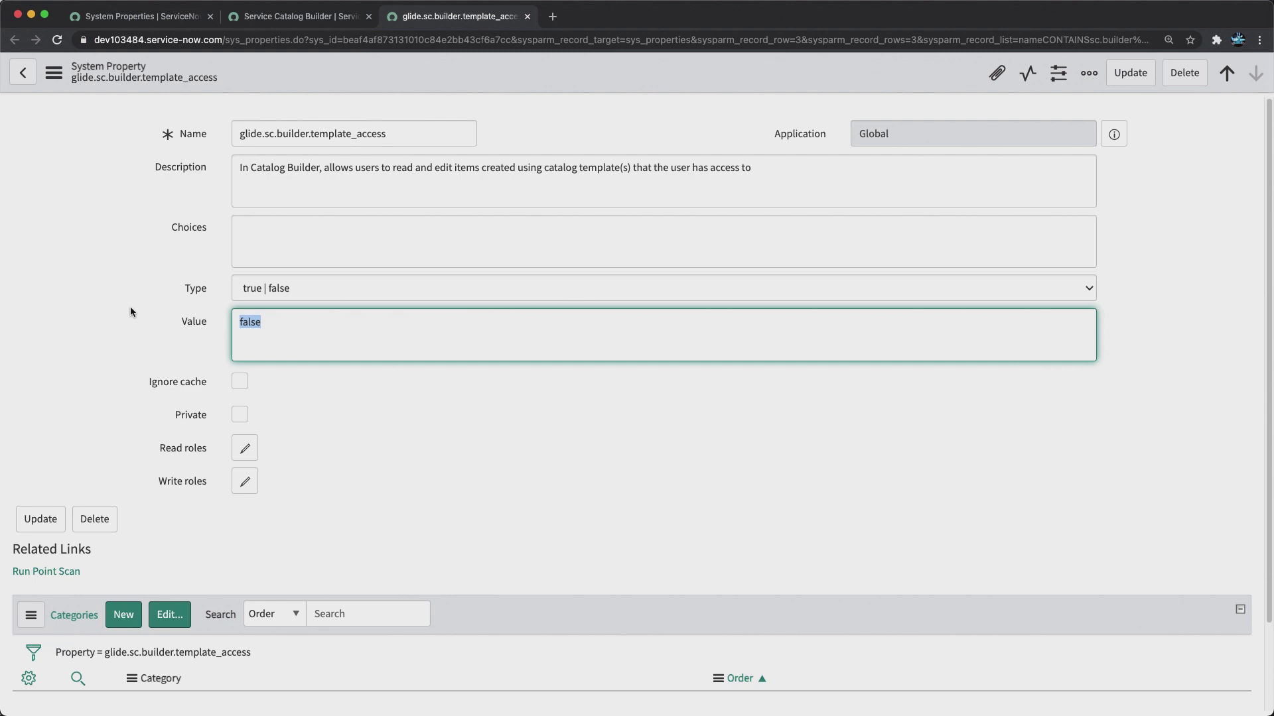
{"action": "left_click", "coordinate": [365, 354]}
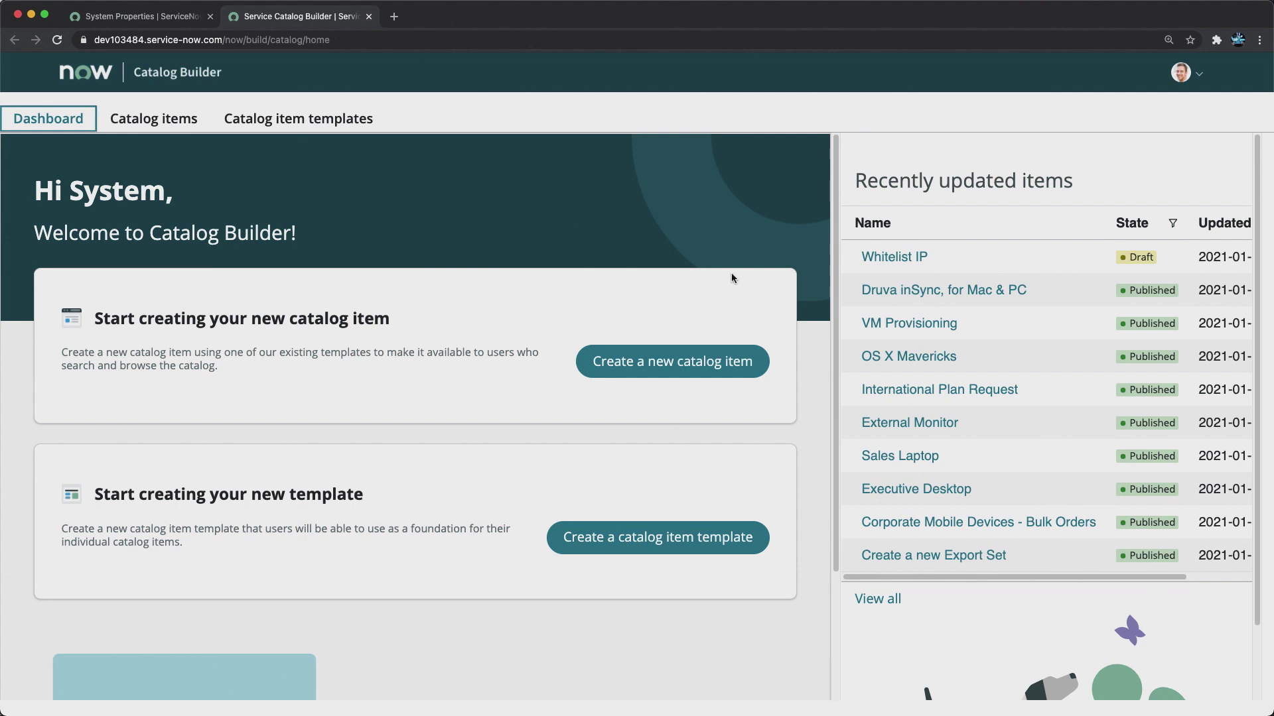
- Start a new catalog item template in Catalog Builder using the Standard item type
{"action": "scroll", "coordinate": [731, 277], "scroll_direction": "down", "scroll_amount": 3}
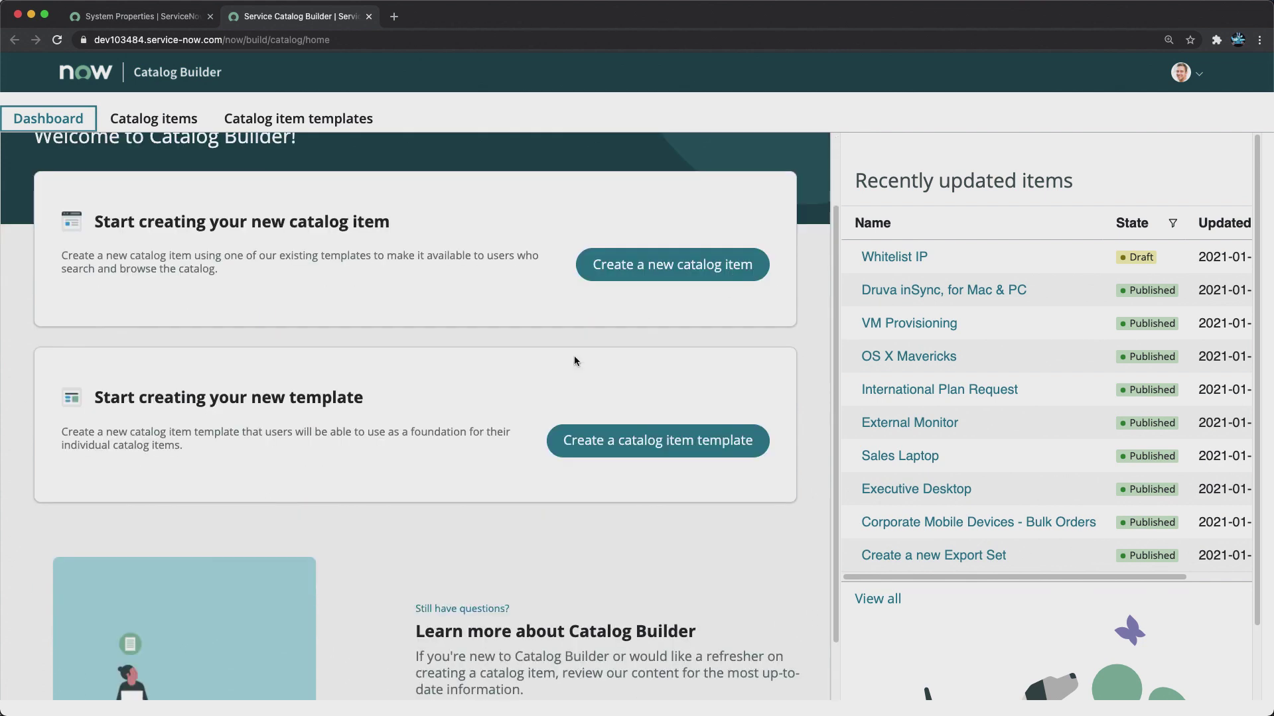
{"action": "left_click", "coordinate": [653, 455]}
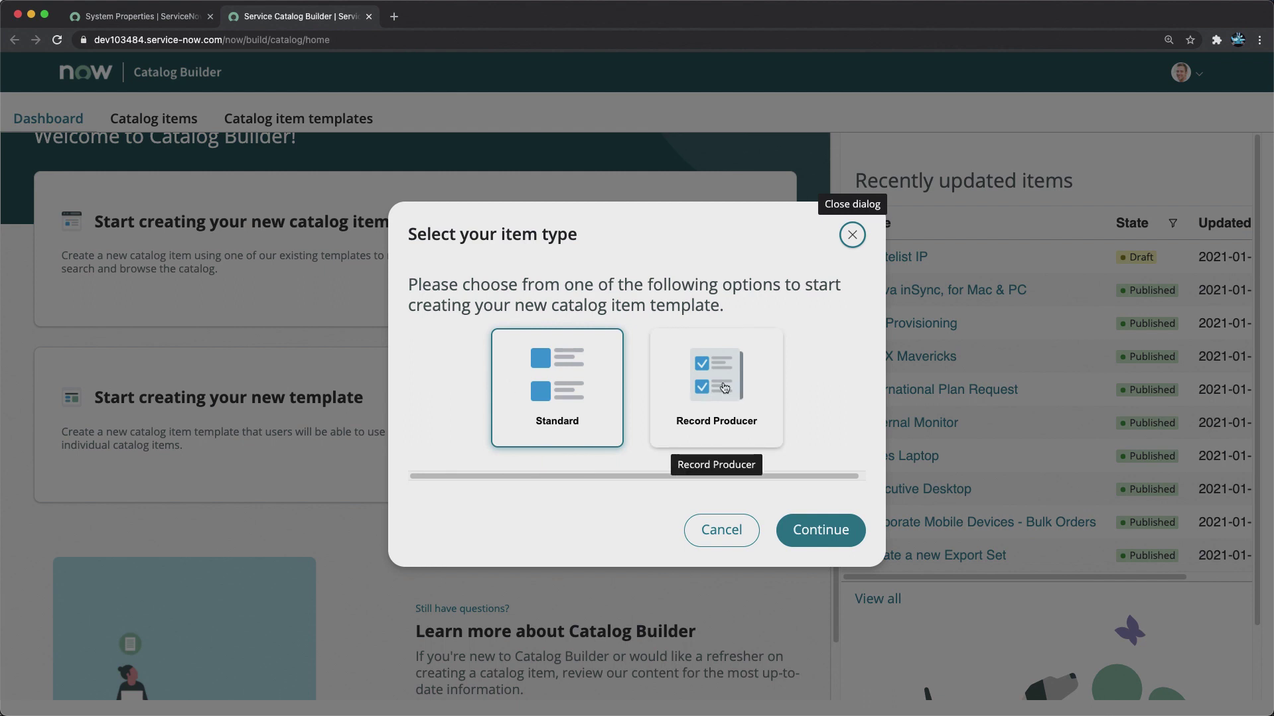
{"action": "left_click", "coordinate": [571, 386]}
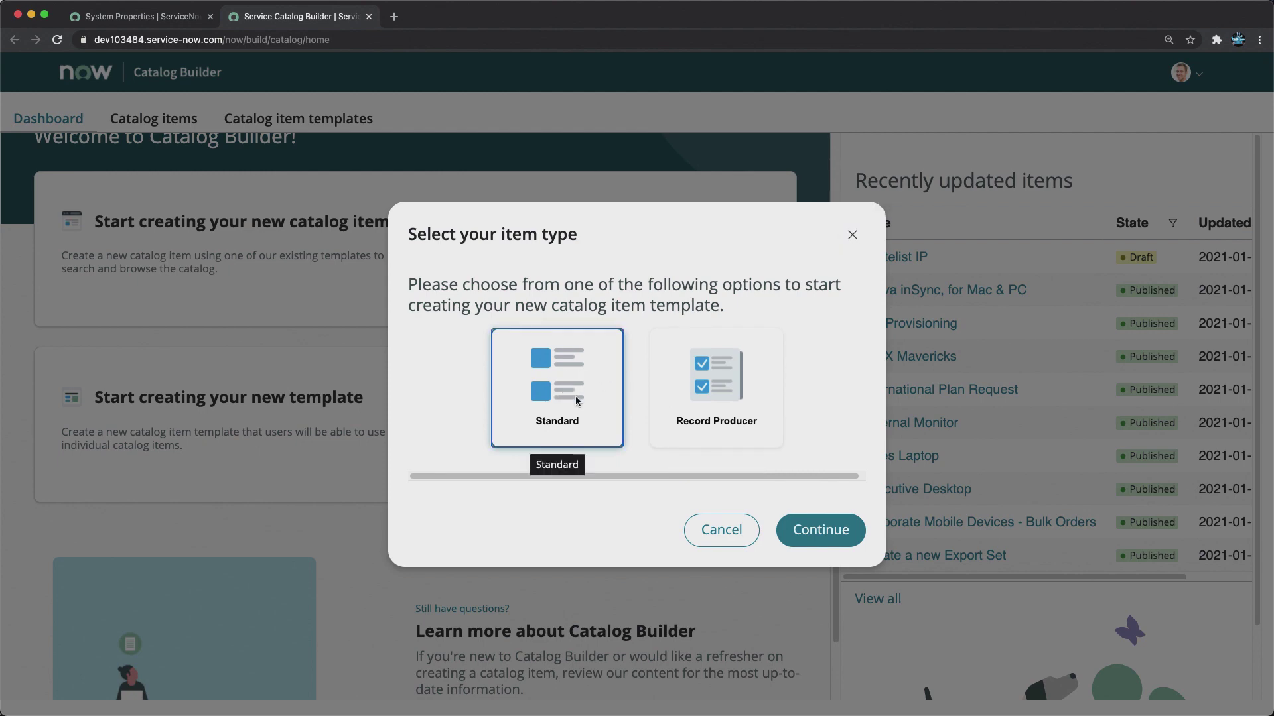
{"action": "left_click", "coordinate": [818, 530]}
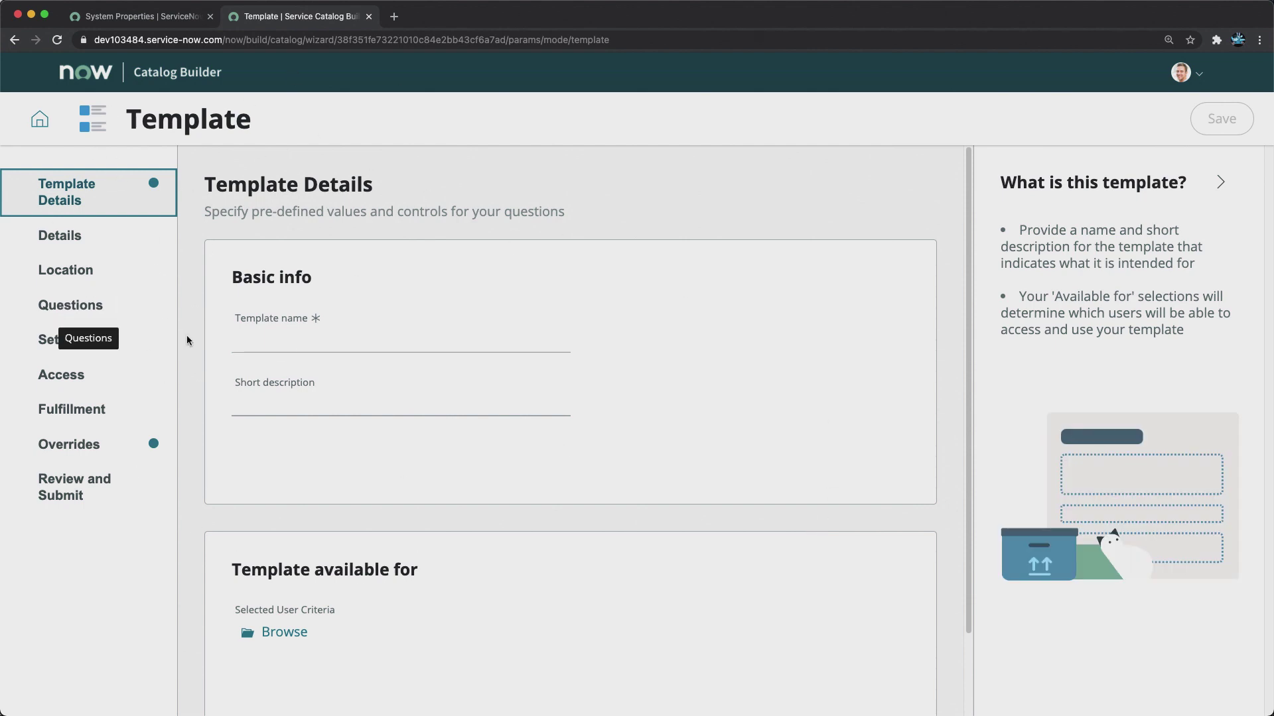
- Enter "Demo for IT Team" as both the template name and the short description in the template's basic info
{"action": "left_click", "coordinate": [407, 350]}
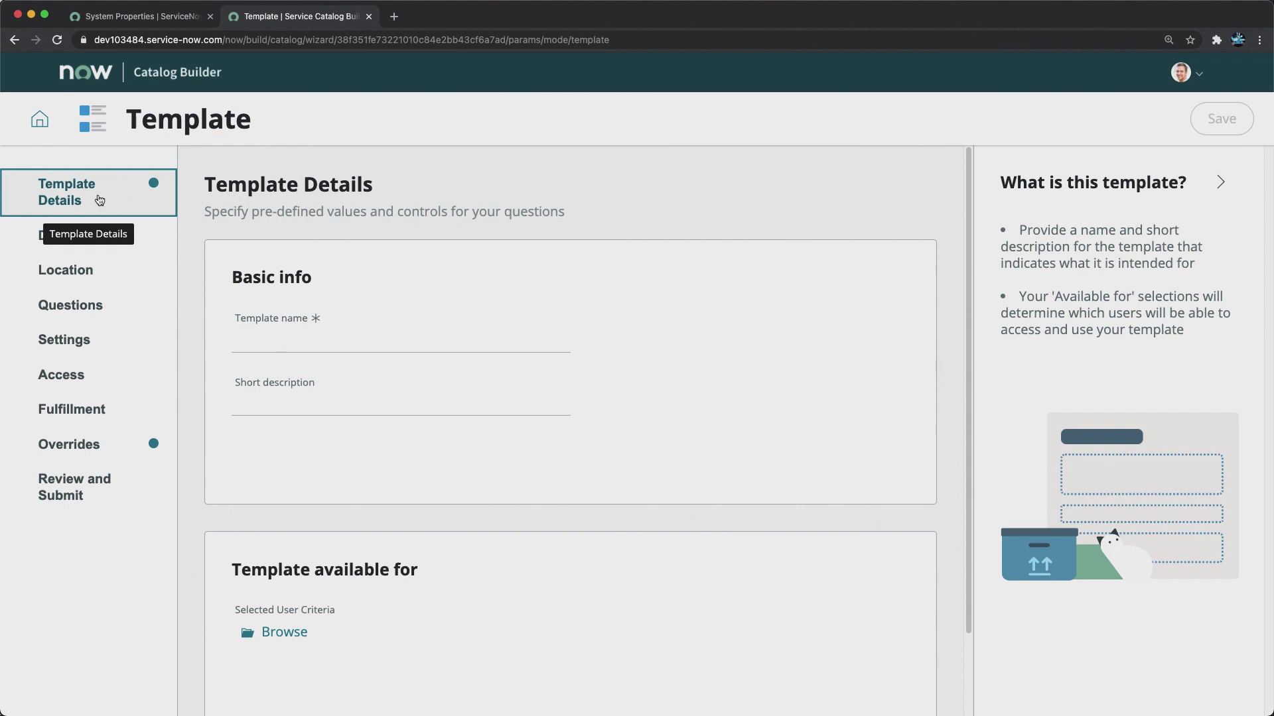
{"action": "left_click", "coordinate": [317, 333]}
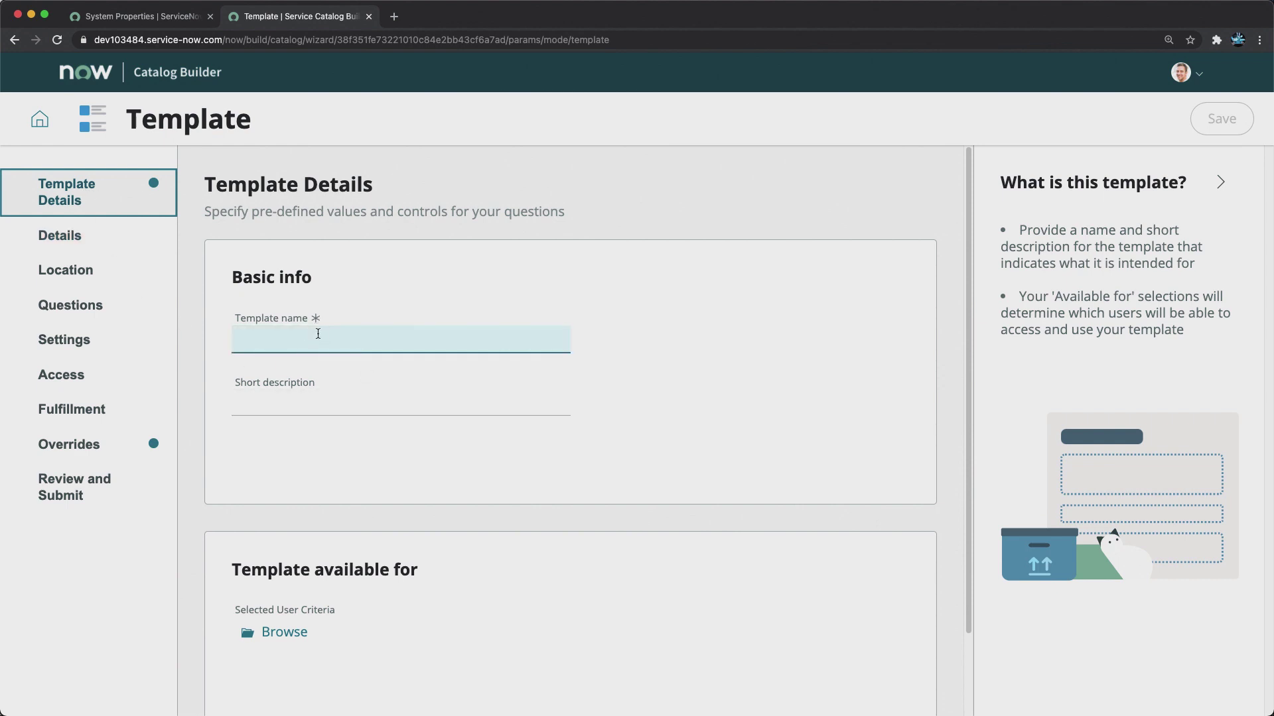
{"action": "type", "text": "Demo for IT Team"}
{"action": "left_click", "coordinate": [282, 407]}
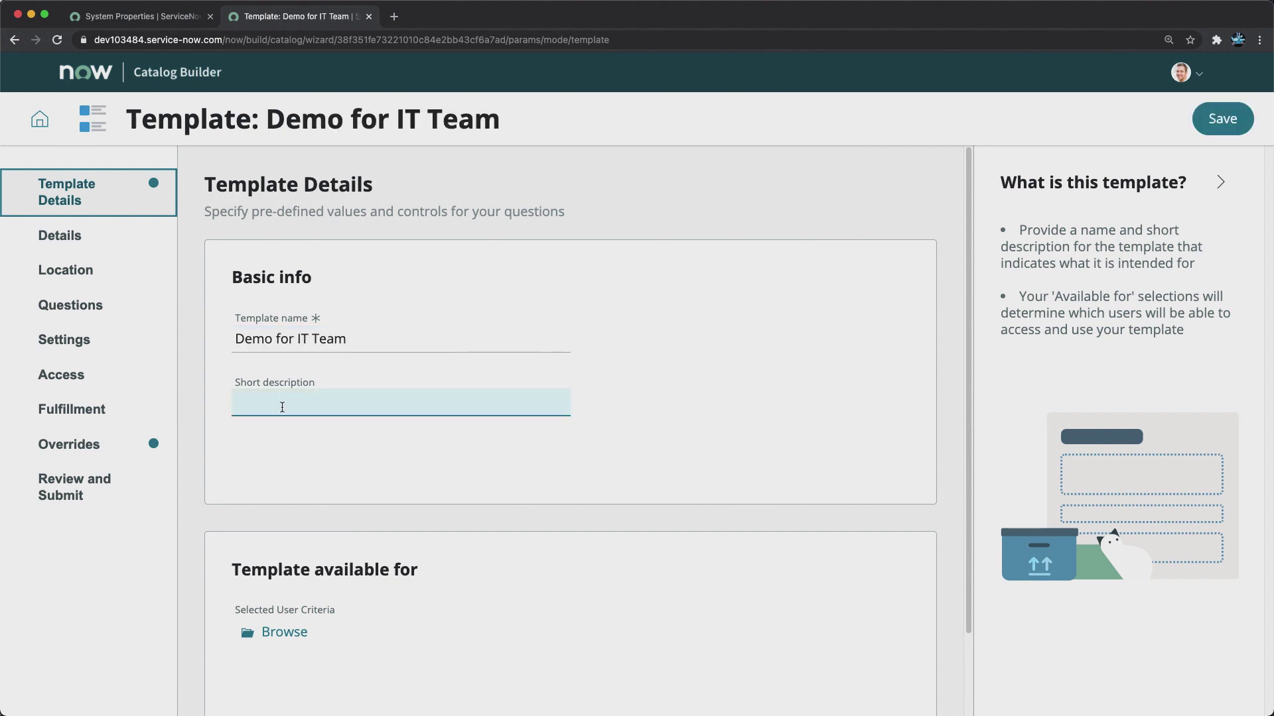
{"action": "type", "text": "Demo for IT Team"}
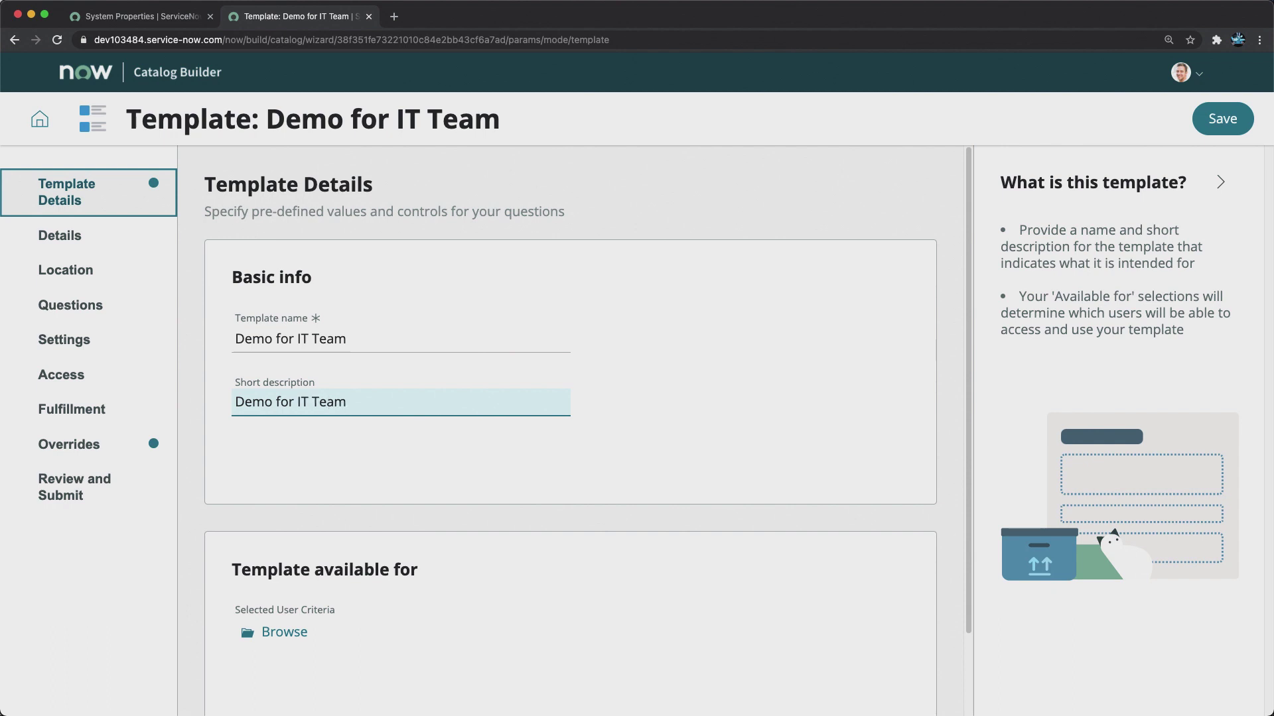
{"action": "left_click", "coordinate": [591, 428]}
{"action": "left_click", "coordinate": [371, 391]}
{"action": "scroll", "coordinate": [449, 401], "scroll_direction": "down", "scroll_amount": 1}
{"action": "scroll", "coordinate": [448, 400], "scroll_direction": "down", "scroll_amount": 2}
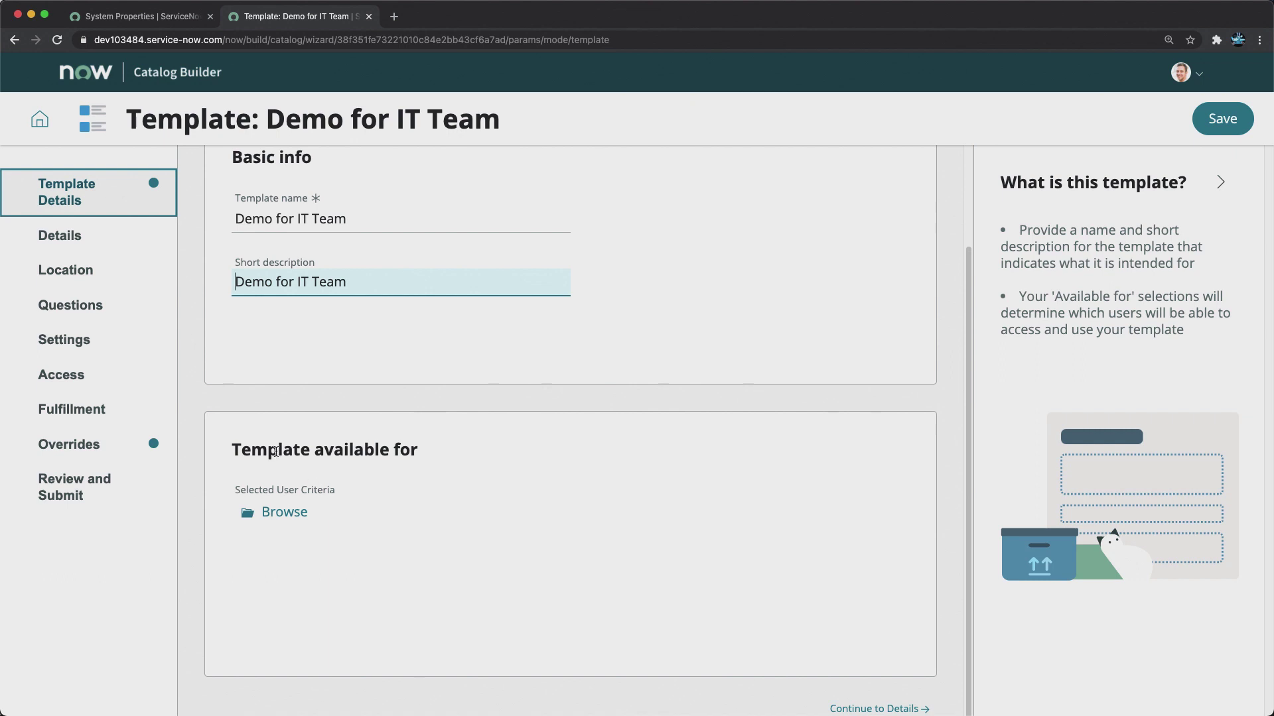
{"action": "left_click", "coordinate": [285, 514]}
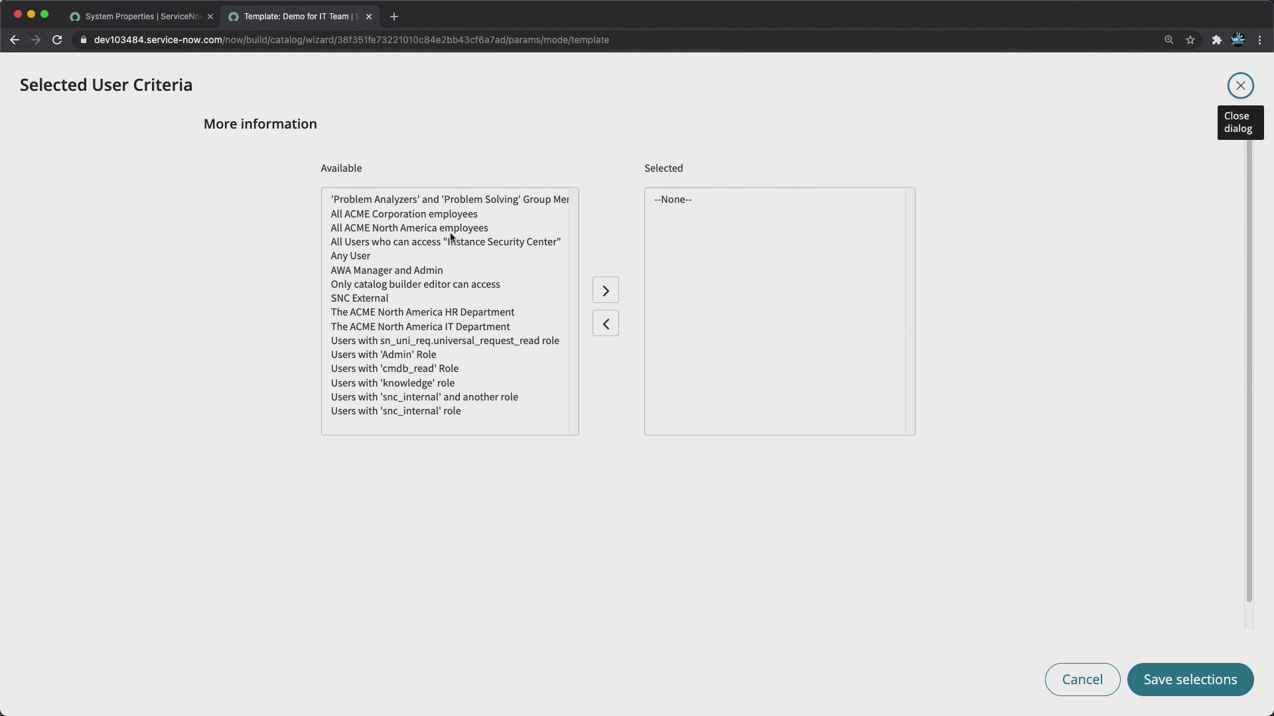
{"action": "double_click", "coordinate": [361, 256]}
{"action": "double_click", "coordinate": [731, 207]}
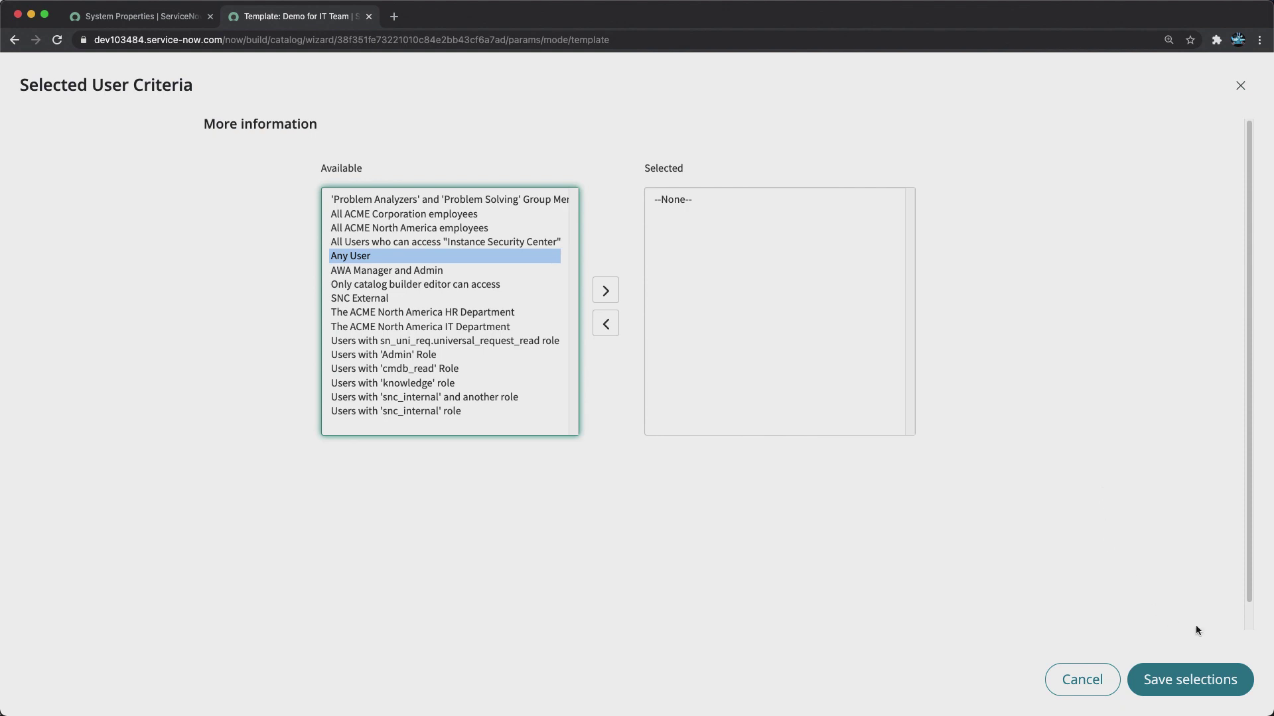
{"action": "left_click", "coordinate": [1074, 681]}
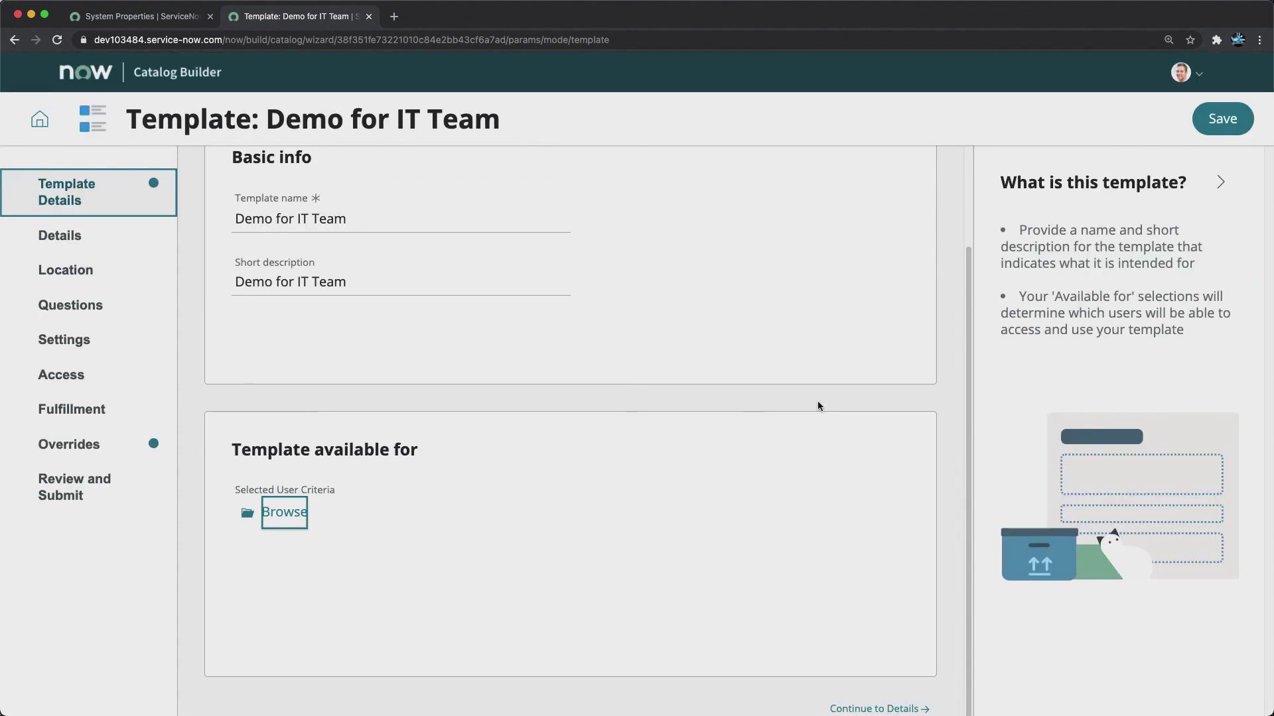
{"action": "left_click", "coordinate": [419, 547]}
- In the template's Details section, set the item name to "IT Service Request" and the short description to "All IT Requests"
{"action": "left_click", "coordinate": [73, 238]}
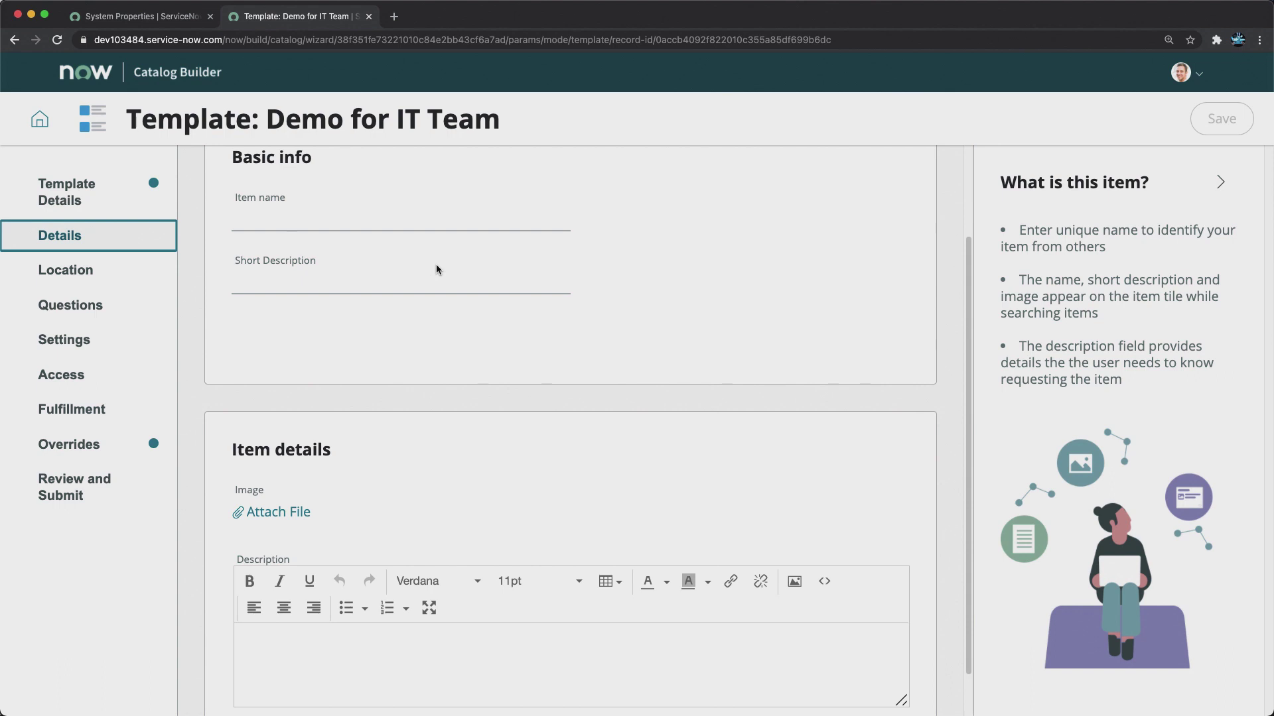
{"action": "scroll", "coordinate": [405, 360], "scroll_direction": "down", "scroll_amount": 2}
{"action": "scroll", "coordinate": [406, 359], "scroll_direction": "up", "scroll_amount": 5}
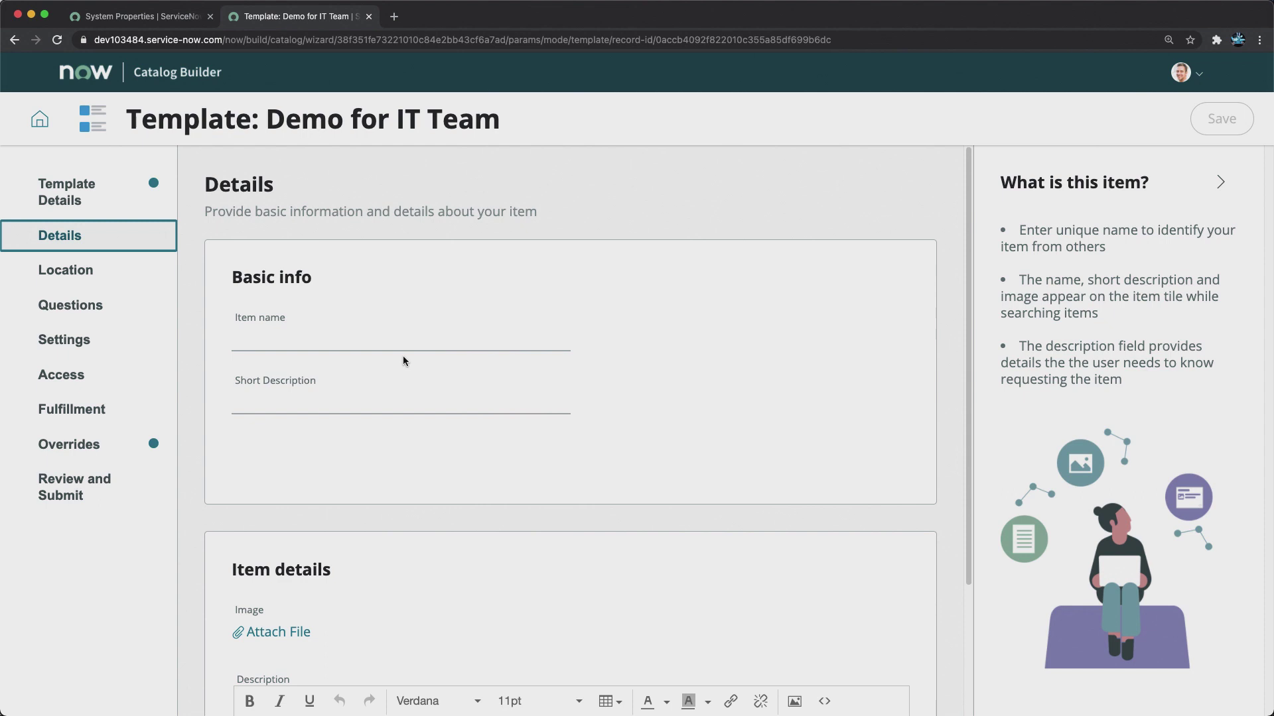
{"action": "left_click", "coordinate": [278, 344]}
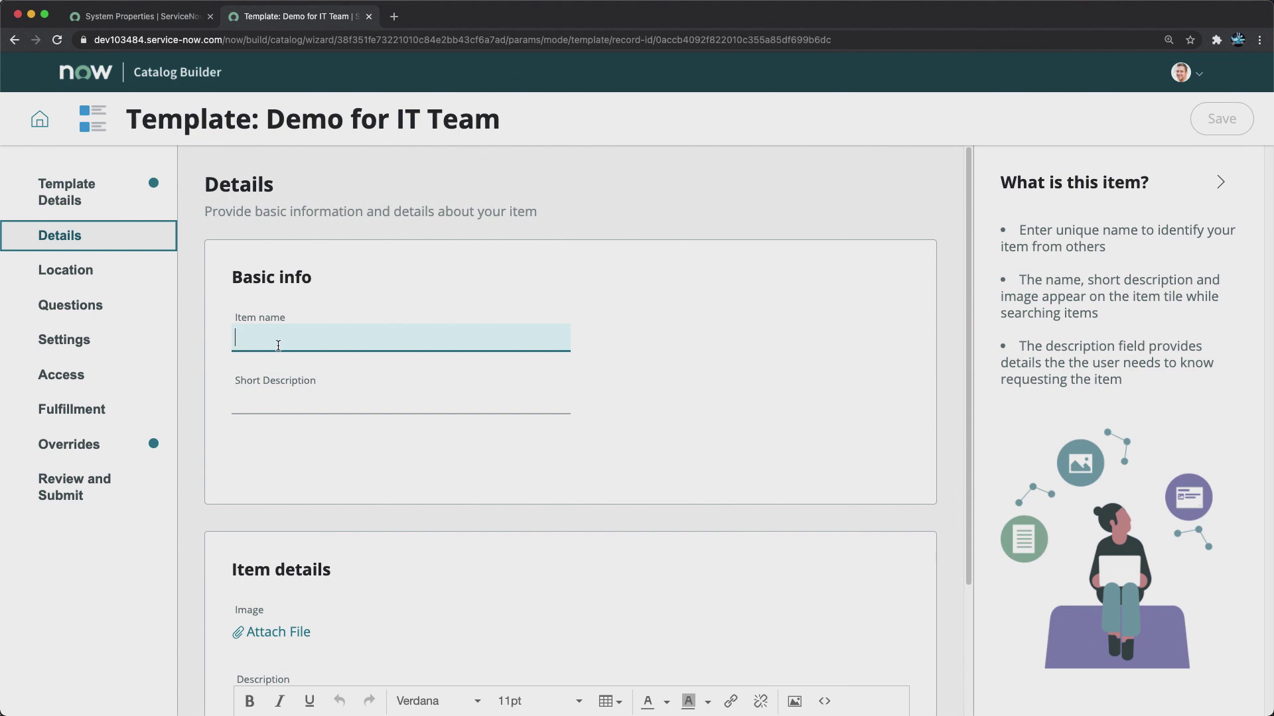
{"action": "type", "text": "IT Service Request"}
{"action": "left_click", "coordinate": [326, 402]}
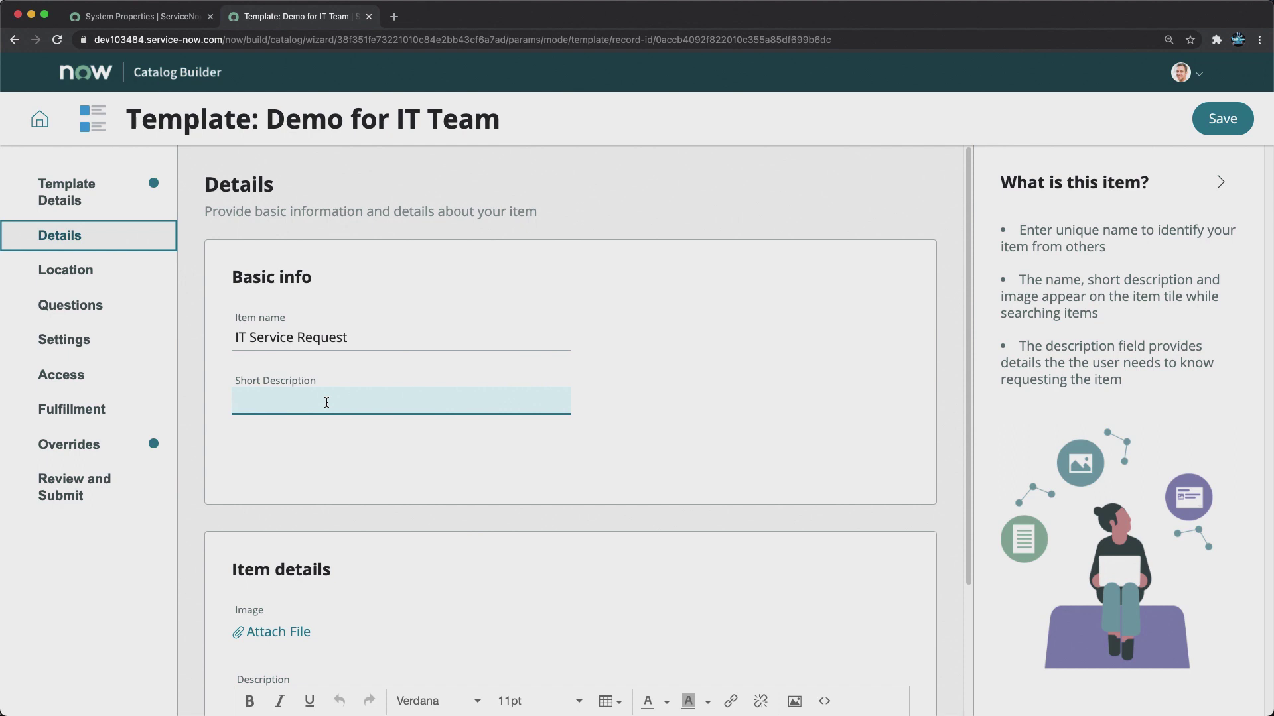
{"action": "type", "text": "All ITB"}
{"action": "key", "text": "BackSpace"}
{"action": "type", "text": "Requests"}
{"action": "left_click", "coordinate": [435, 491]}
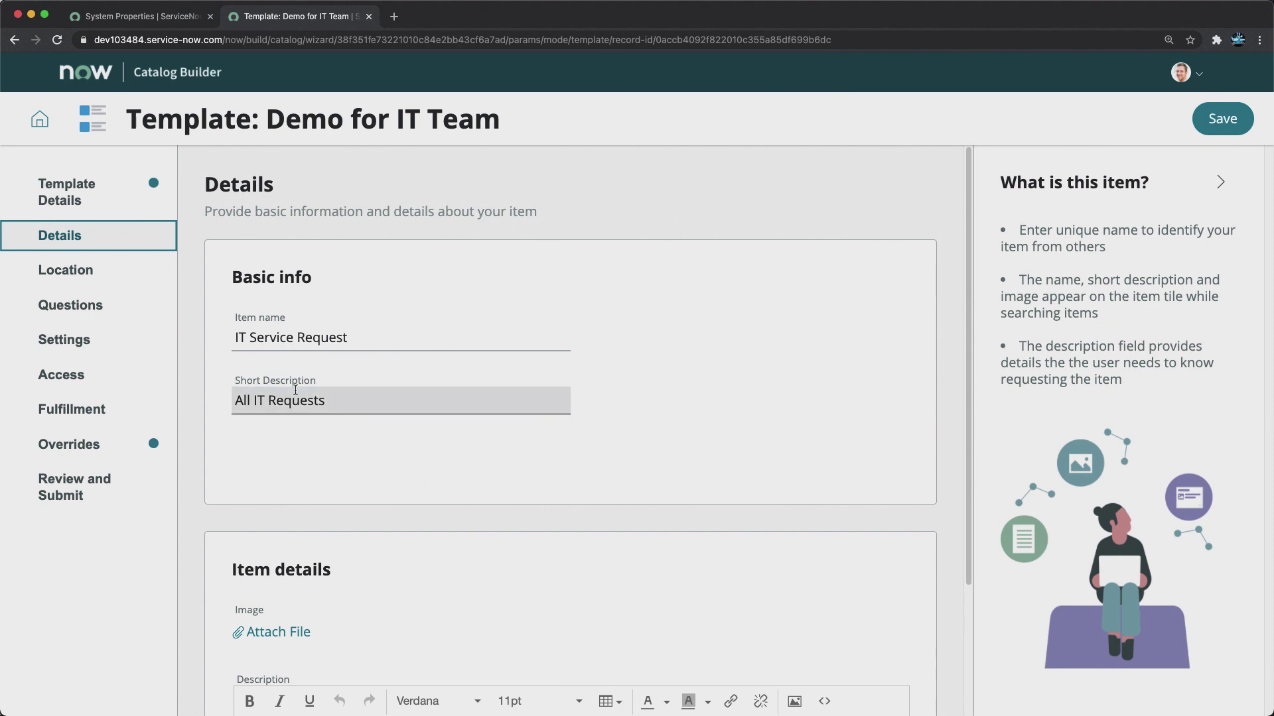
{"action": "scroll", "coordinate": [460, 401], "scroll_direction": "down", "scroll_amount": 3}
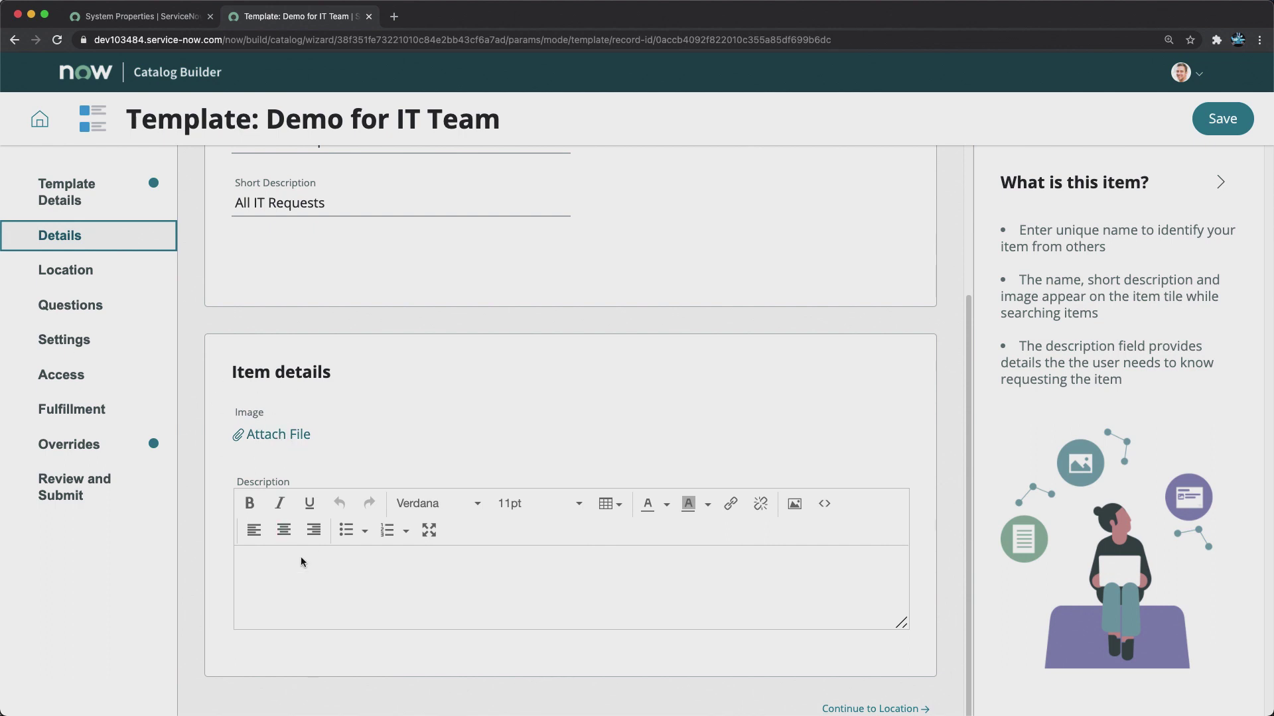
{"action": "left_click", "coordinate": [347, 571]}
{"action": "scroll", "coordinate": [571, 458], "scroll_direction": "up", "scroll_amount": 3}
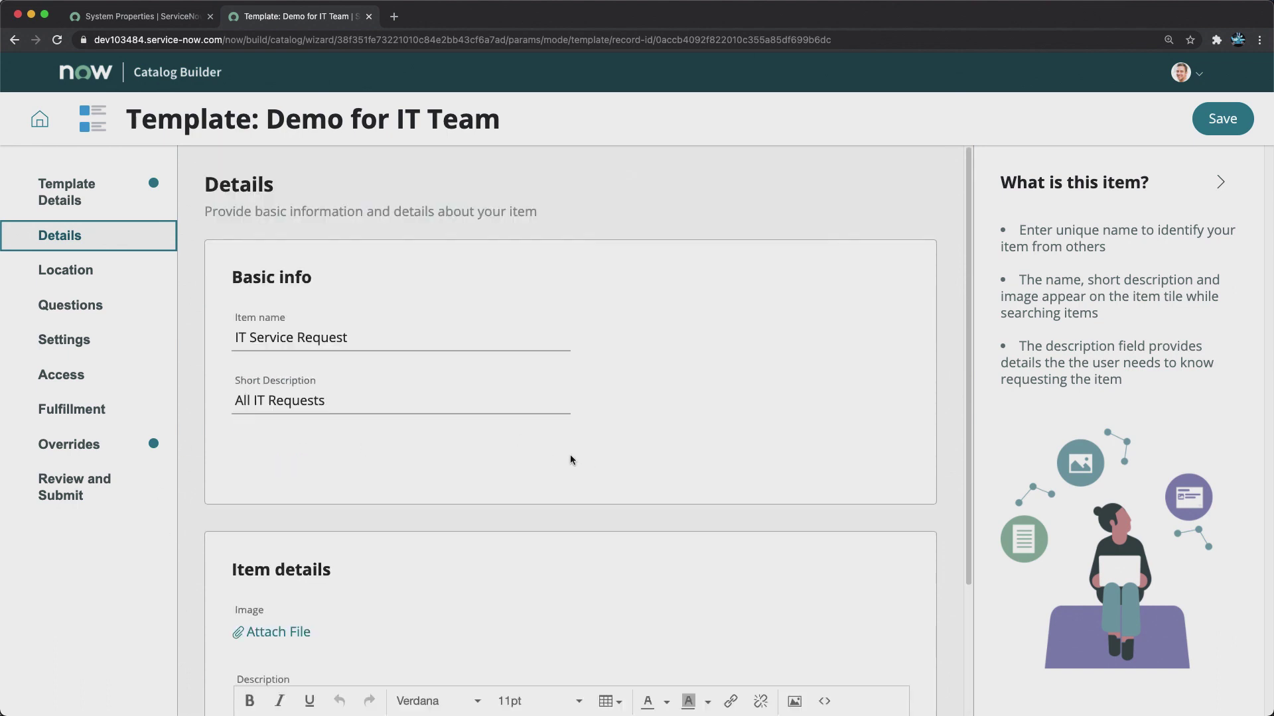
- In the template's Location section, select Service Catalog as the only catalog and save the selection
{"action": "left_click", "coordinate": [71, 272]}
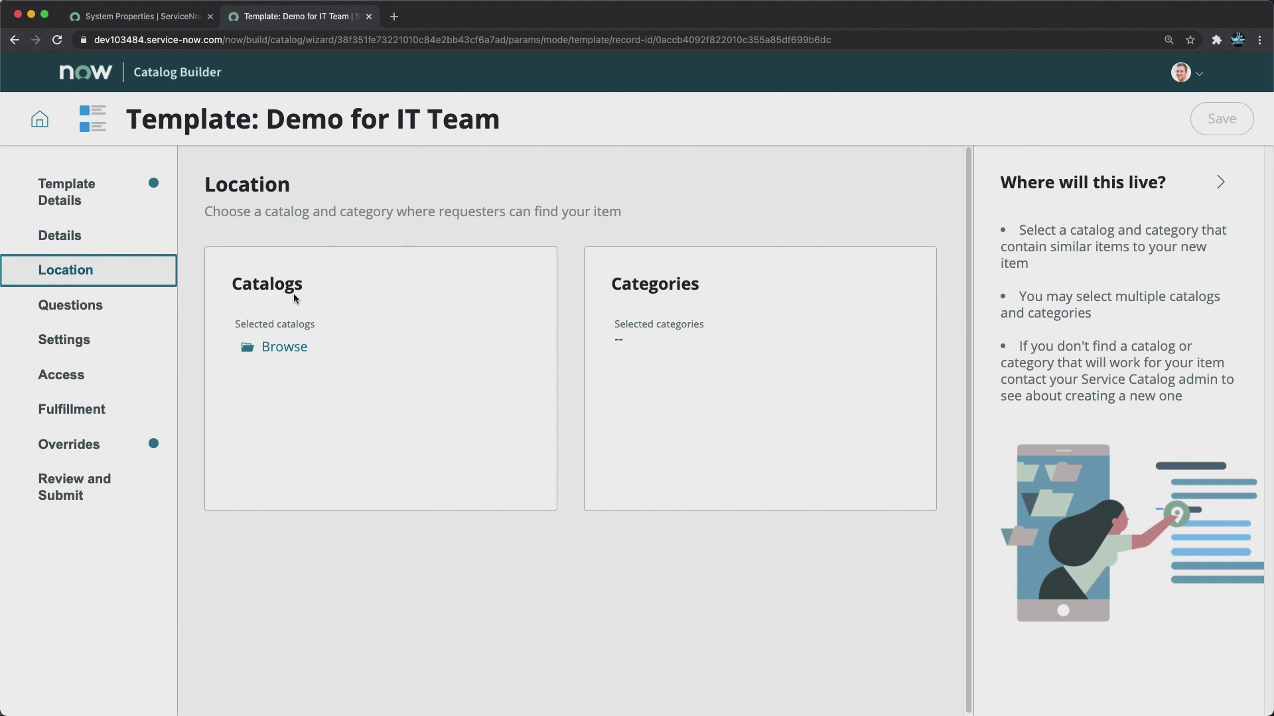
{"action": "left_click", "coordinate": [285, 345]}
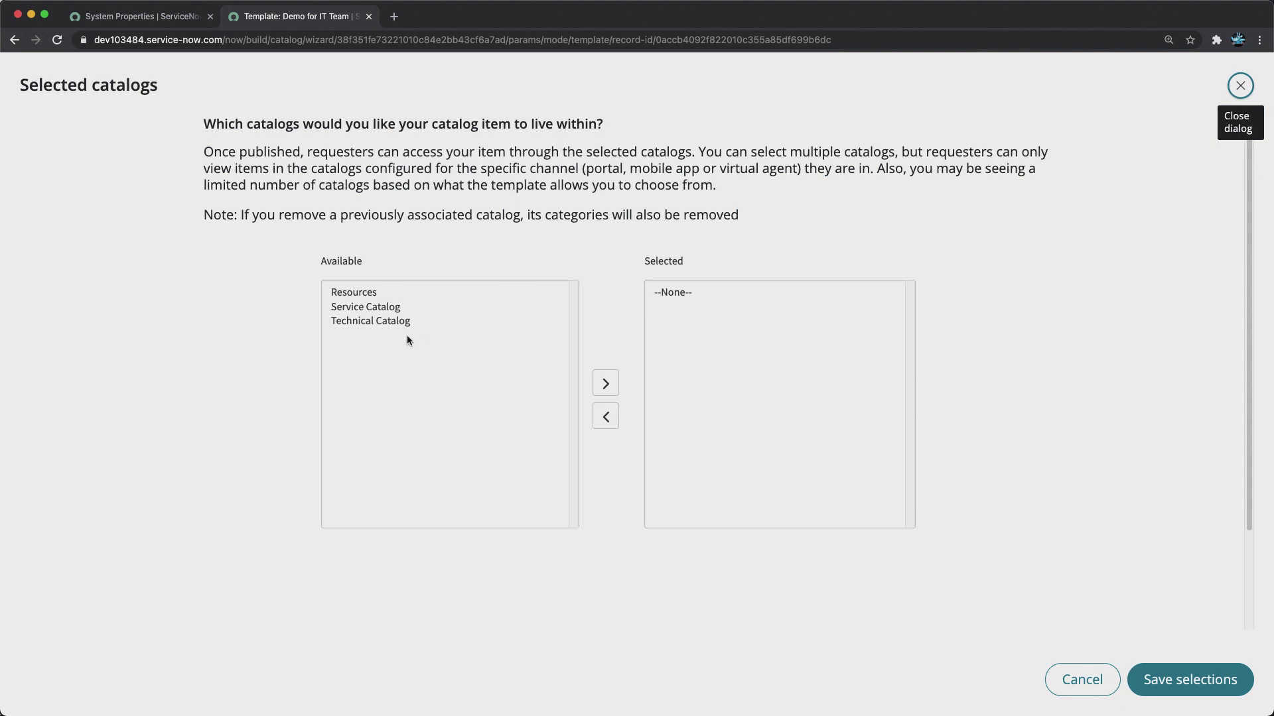
{"action": "double_click", "coordinate": [377, 321]}
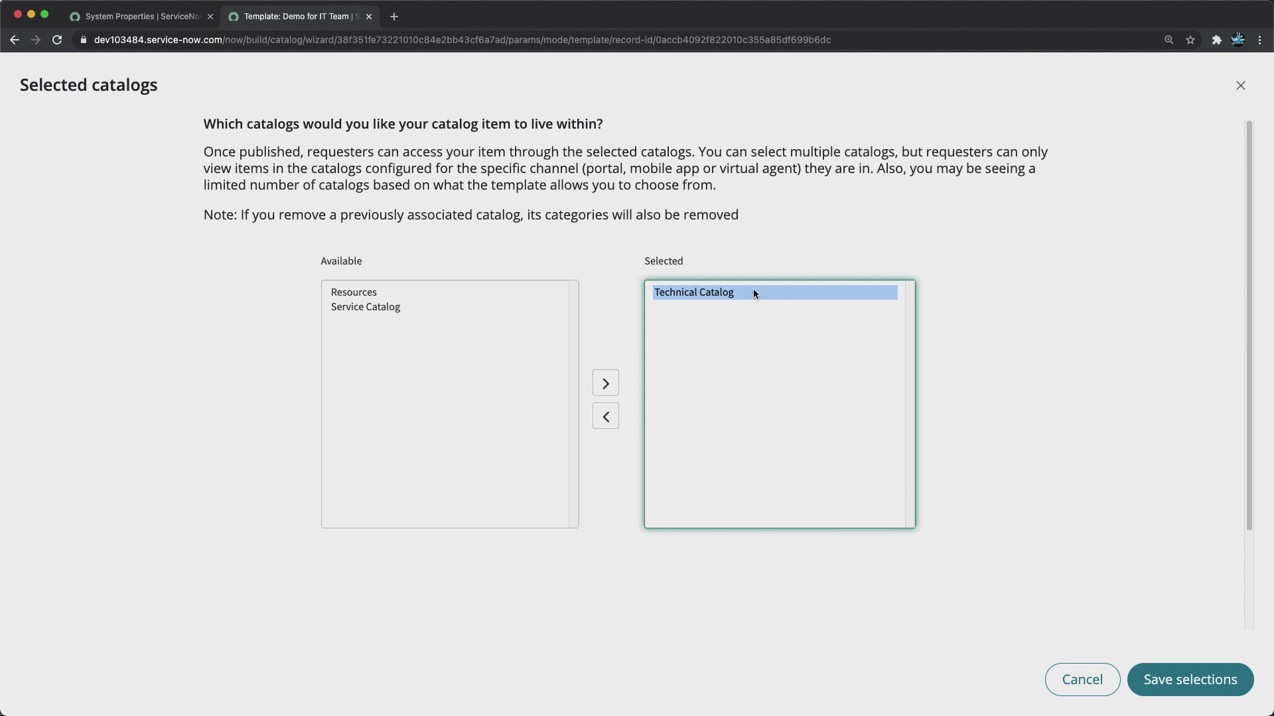
{"action": "double_click", "coordinate": [754, 293]}
{"action": "double_click", "coordinate": [369, 308]}
{"action": "left_click", "coordinate": [1181, 693]}
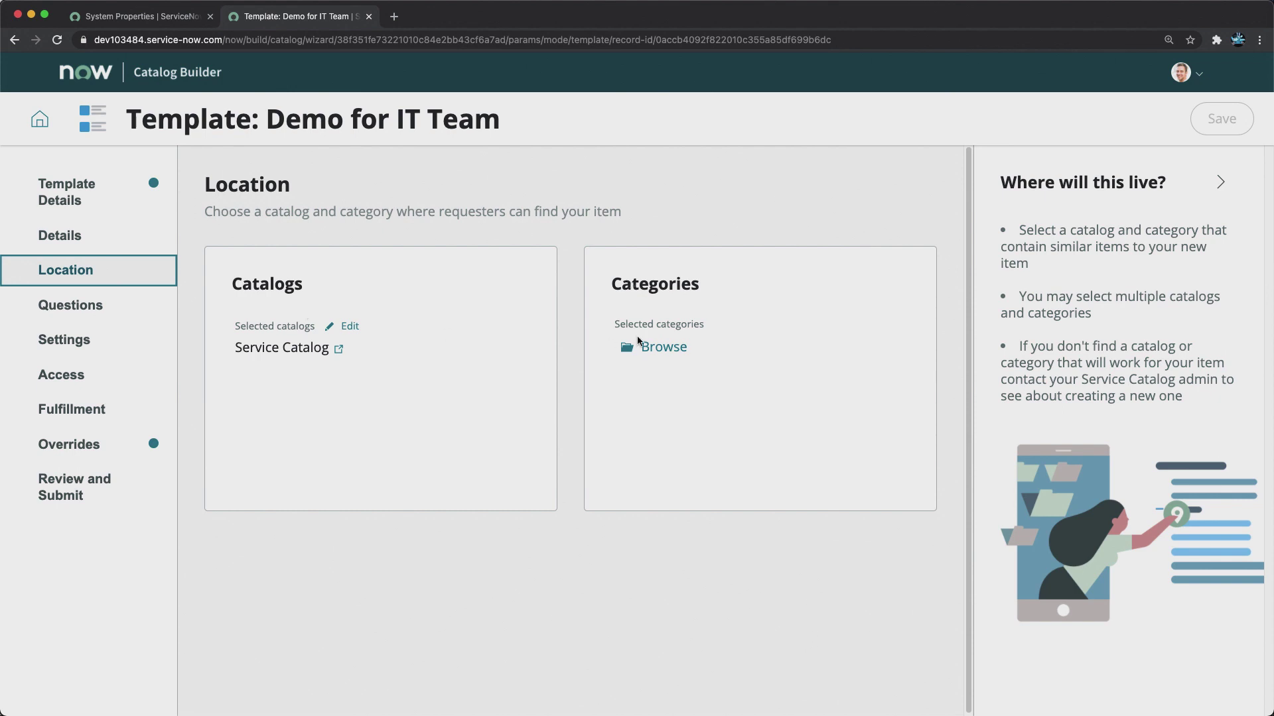
- Add Services and Software to the template's selected categories
{"action": "left_click", "coordinate": [663, 347]}
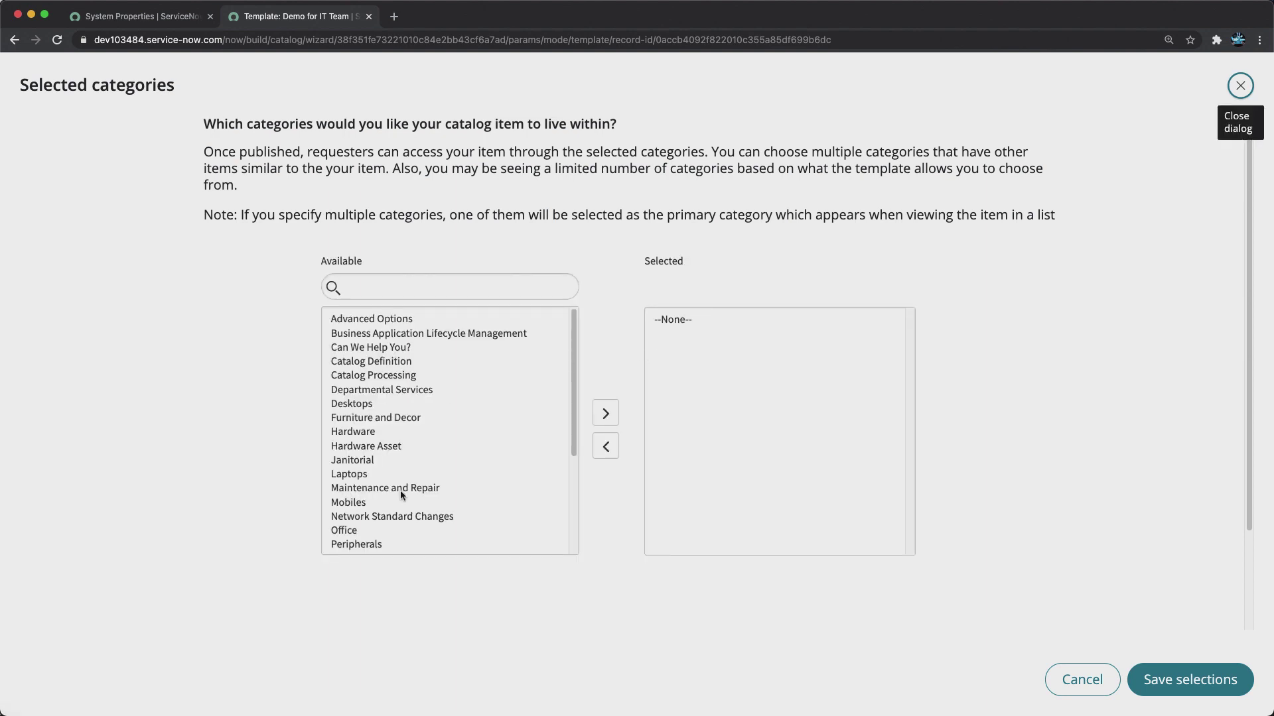
{"action": "scroll", "coordinate": [376, 437], "scroll_direction": "down", "scroll_amount": 2}
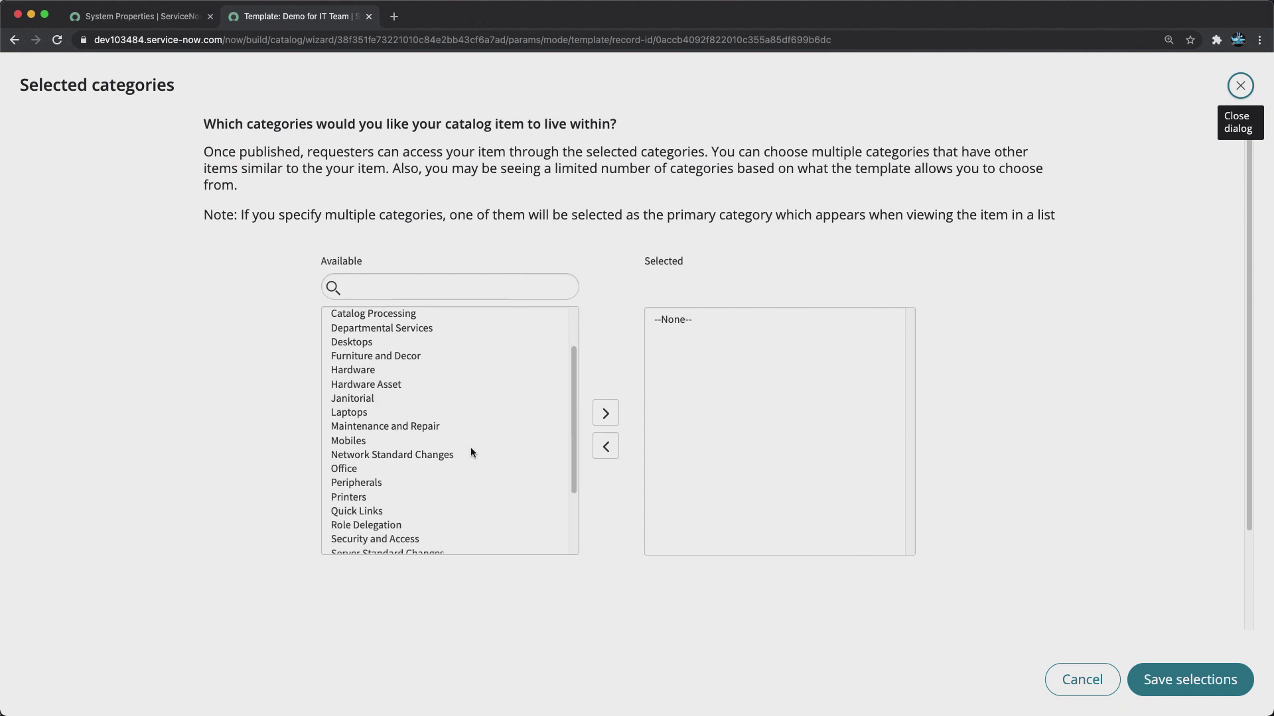
{"action": "scroll", "coordinate": [469, 449], "scroll_direction": "down", "scroll_amount": 3}
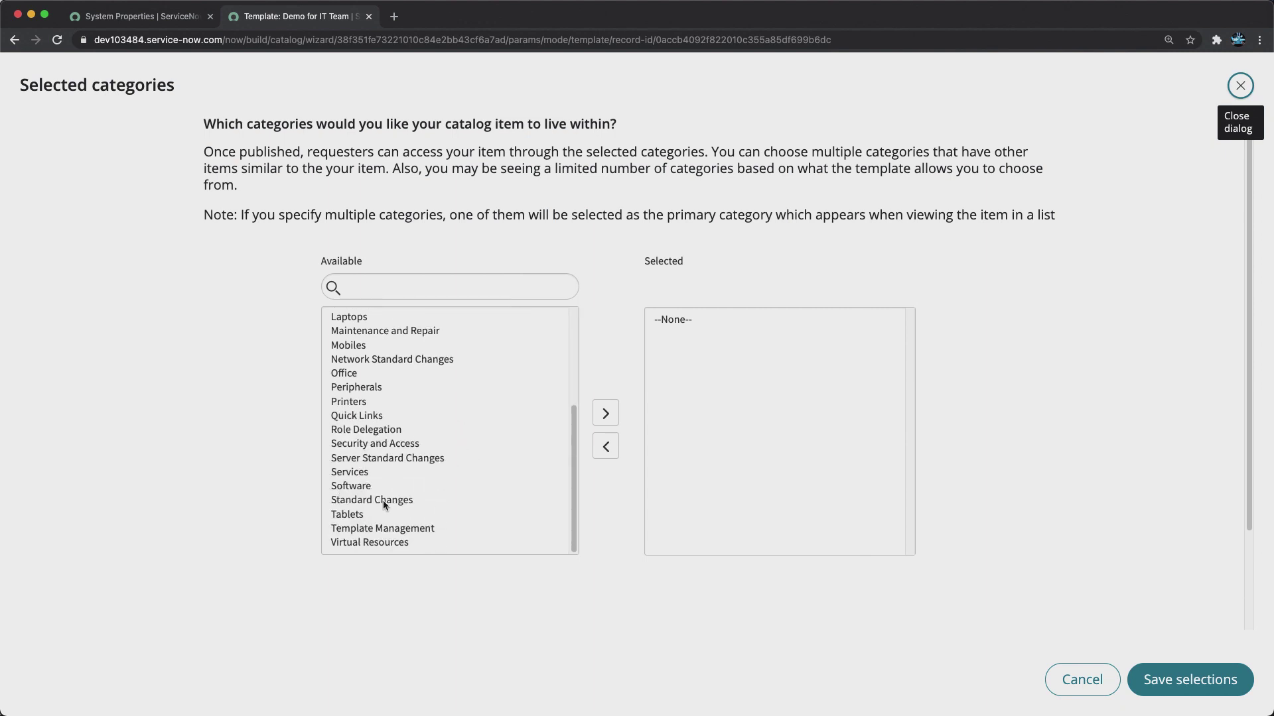
{"action": "double_click", "coordinate": [356, 472]}
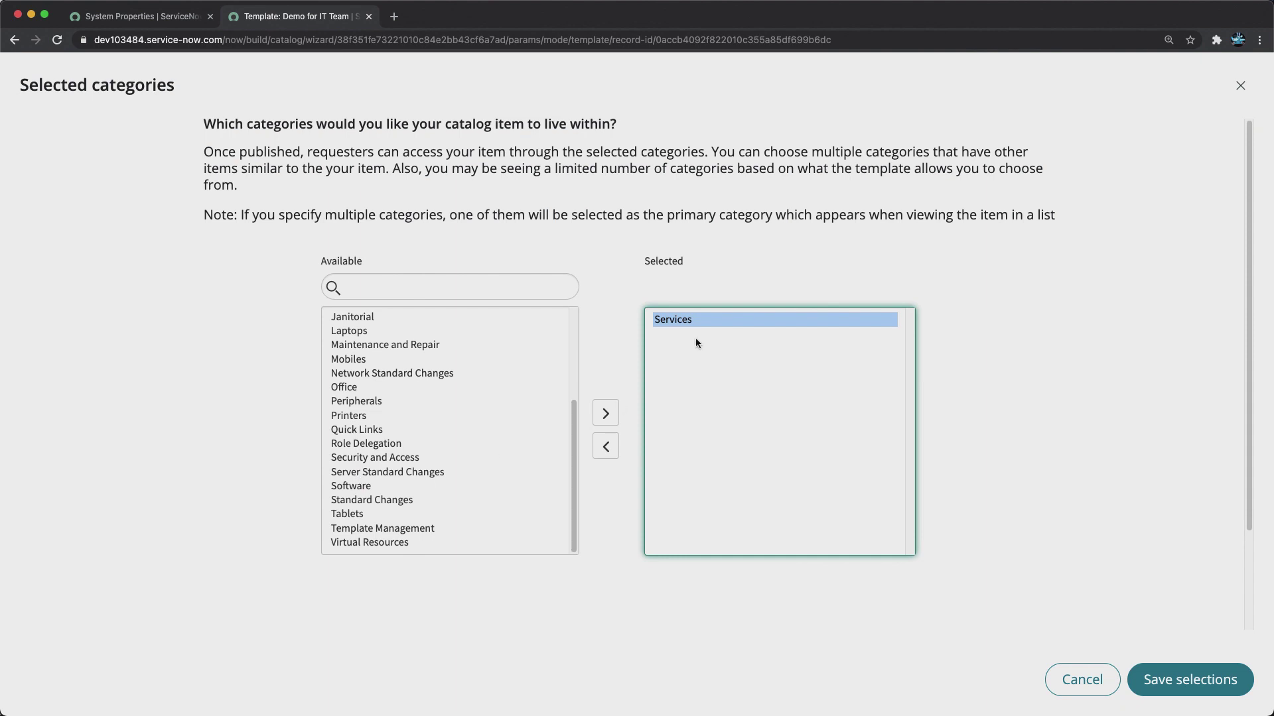
{"action": "double_click", "coordinate": [366, 487]}
- Add Desktops and Laptops to the selected categories and save the category selections
{"action": "scroll", "coordinate": [367, 486], "scroll_direction": "up", "scroll_amount": 4}
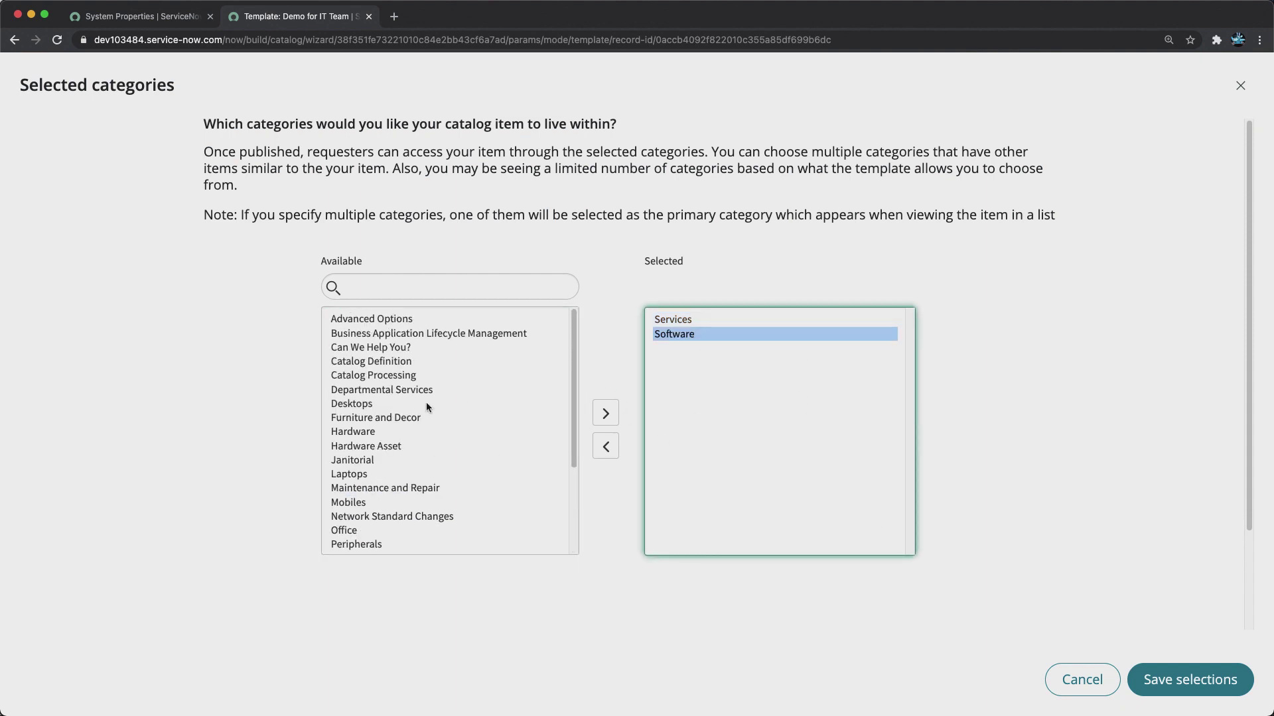
{"action": "scroll", "coordinate": [404, 471], "scroll_direction": "down", "scroll_amount": 3}
{"action": "scroll", "coordinate": [405, 471], "scroll_direction": "up", "scroll_amount": 3}
{"action": "double_click", "coordinate": [386, 405]}
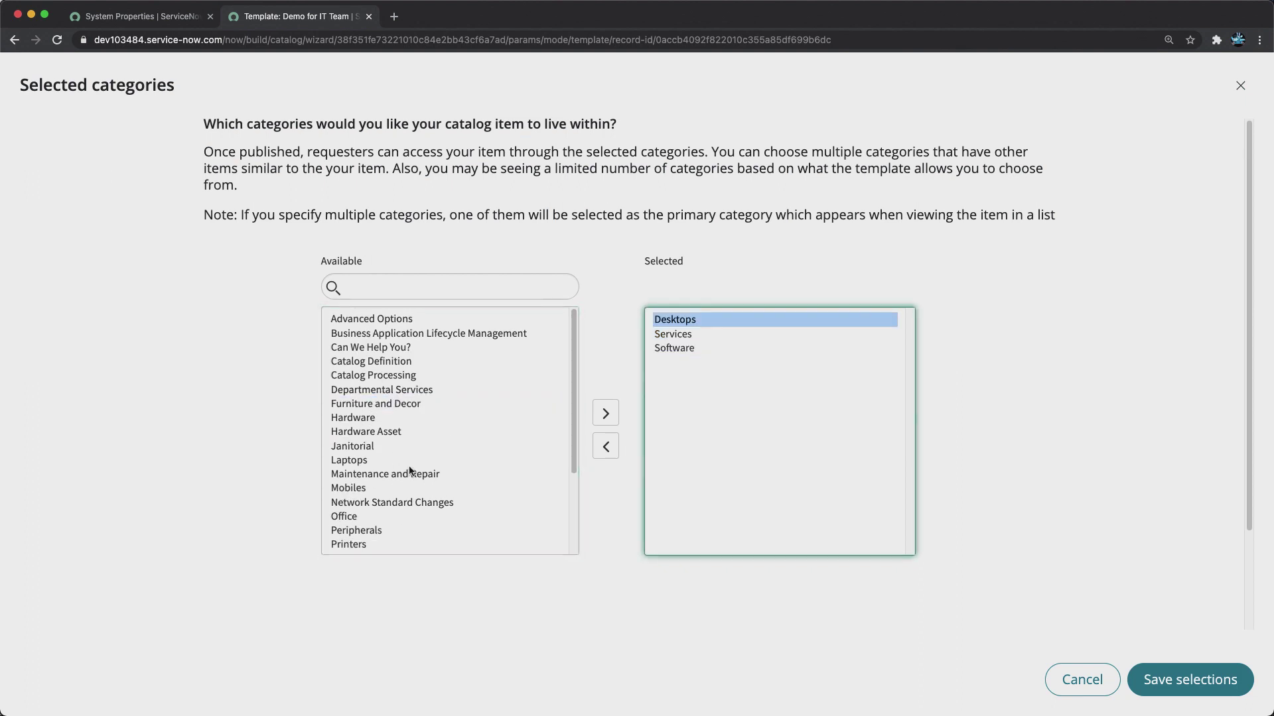
{"action": "double_click", "coordinate": [370, 457]}
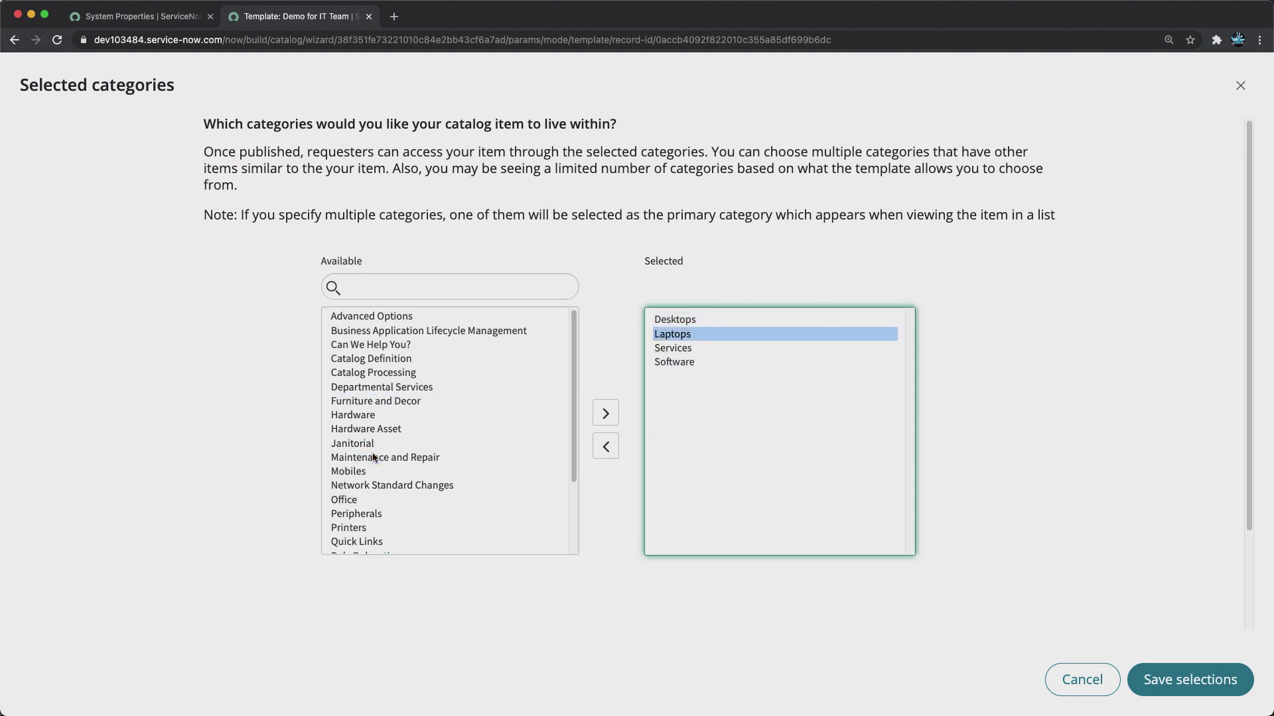
{"action": "scroll", "coordinate": [385, 490], "scroll_direction": "down", "scroll_amount": 3}
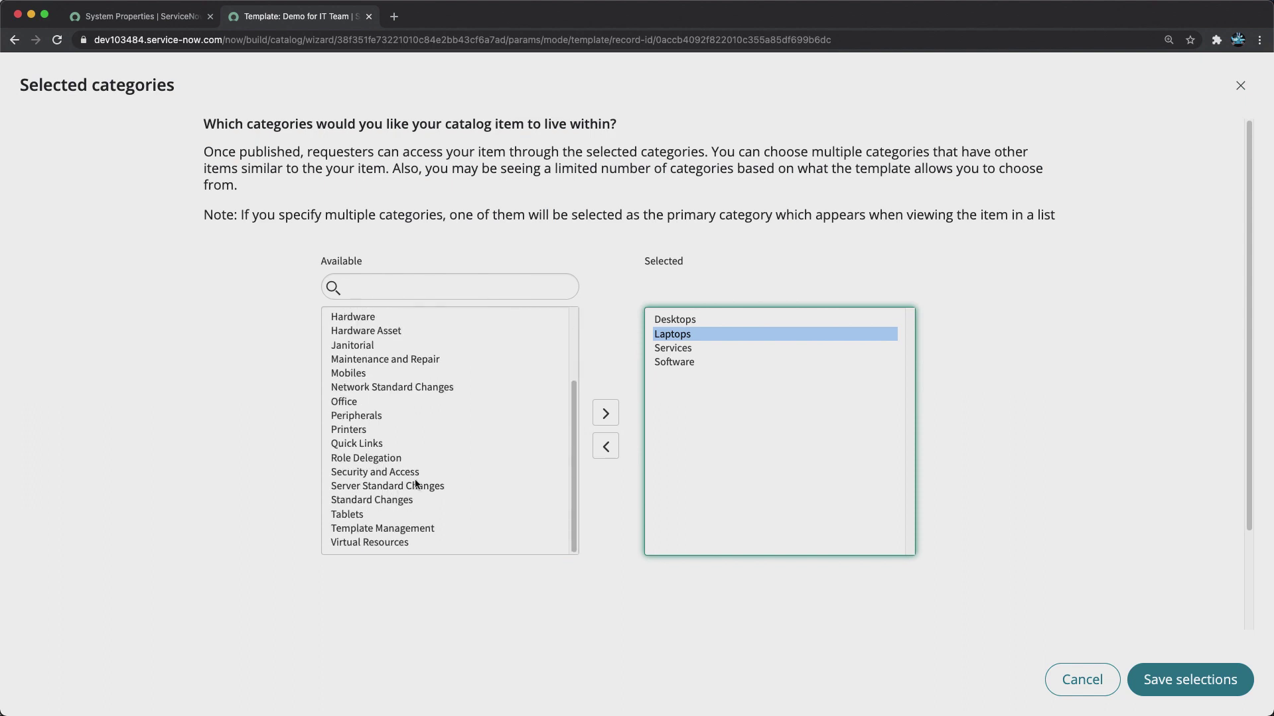
{"action": "scroll", "coordinate": [416, 484], "scroll_direction": "up", "scroll_amount": 3}
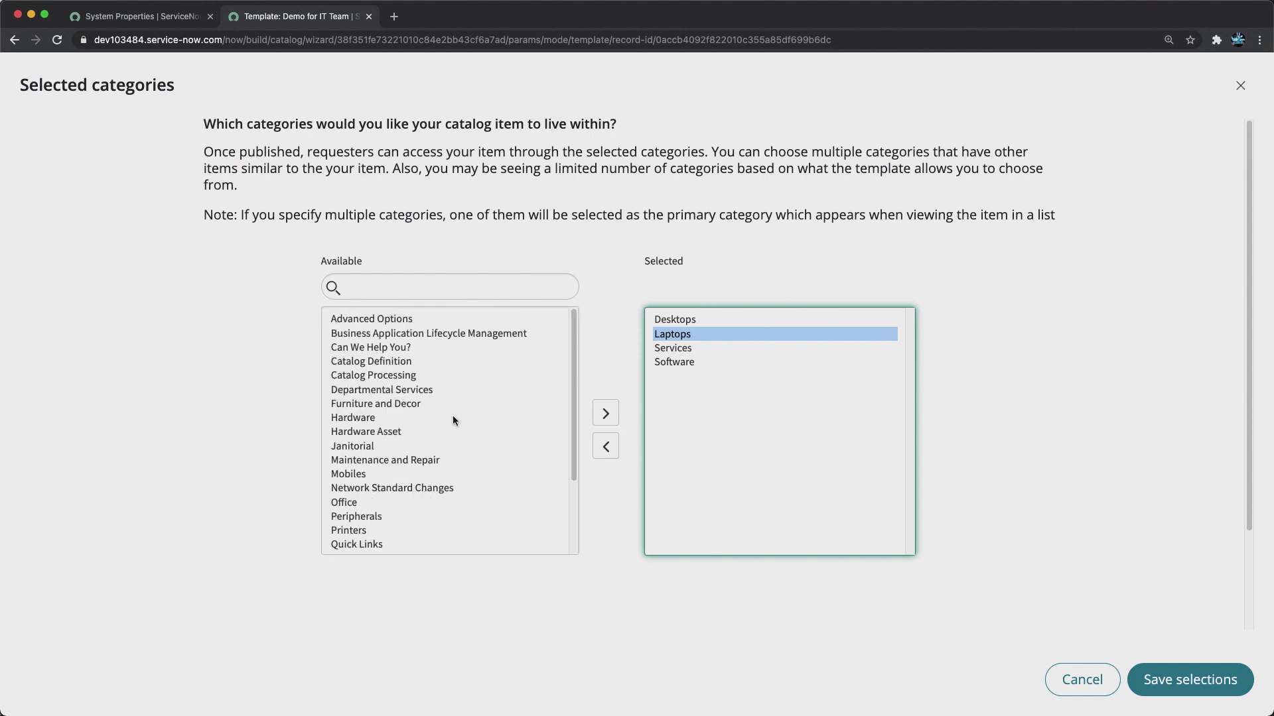
{"action": "scroll", "coordinate": [446, 487], "scroll_direction": "down", "scroll_amount": 3}
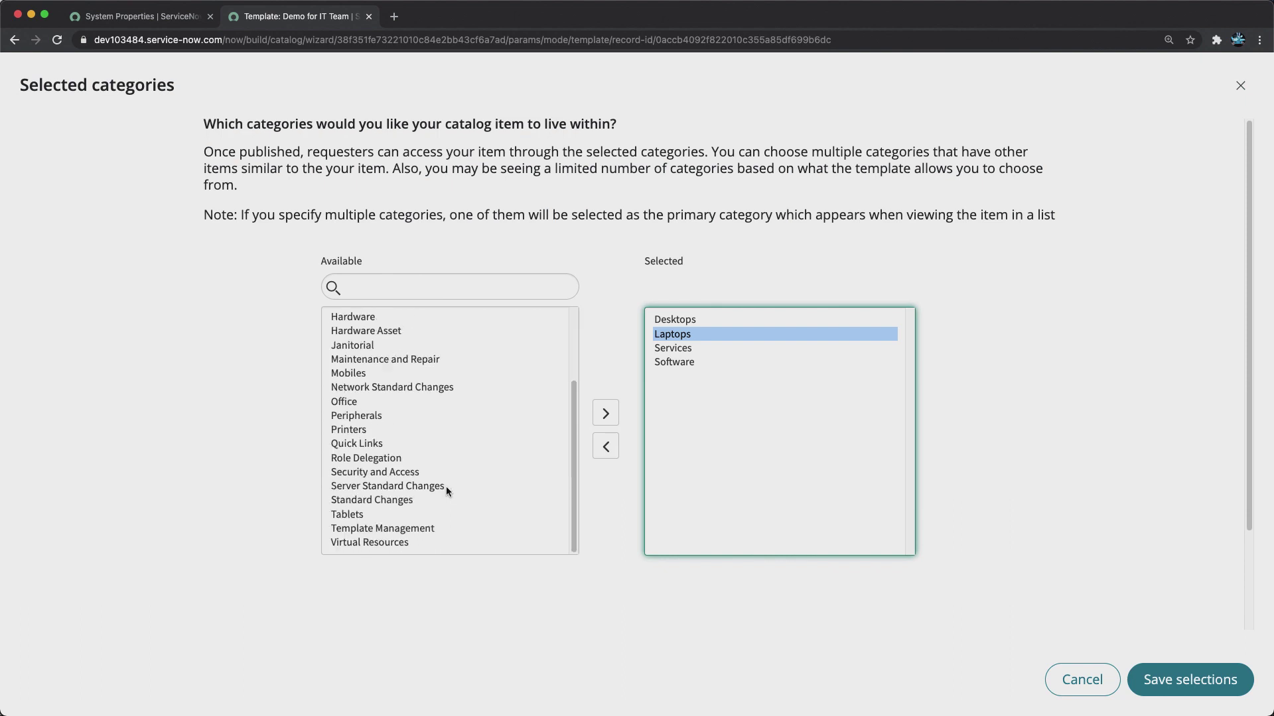
{"action": "scroll", "coordinate": [446, 487], "scroll_direction": "up", "scroll_amount": 3}
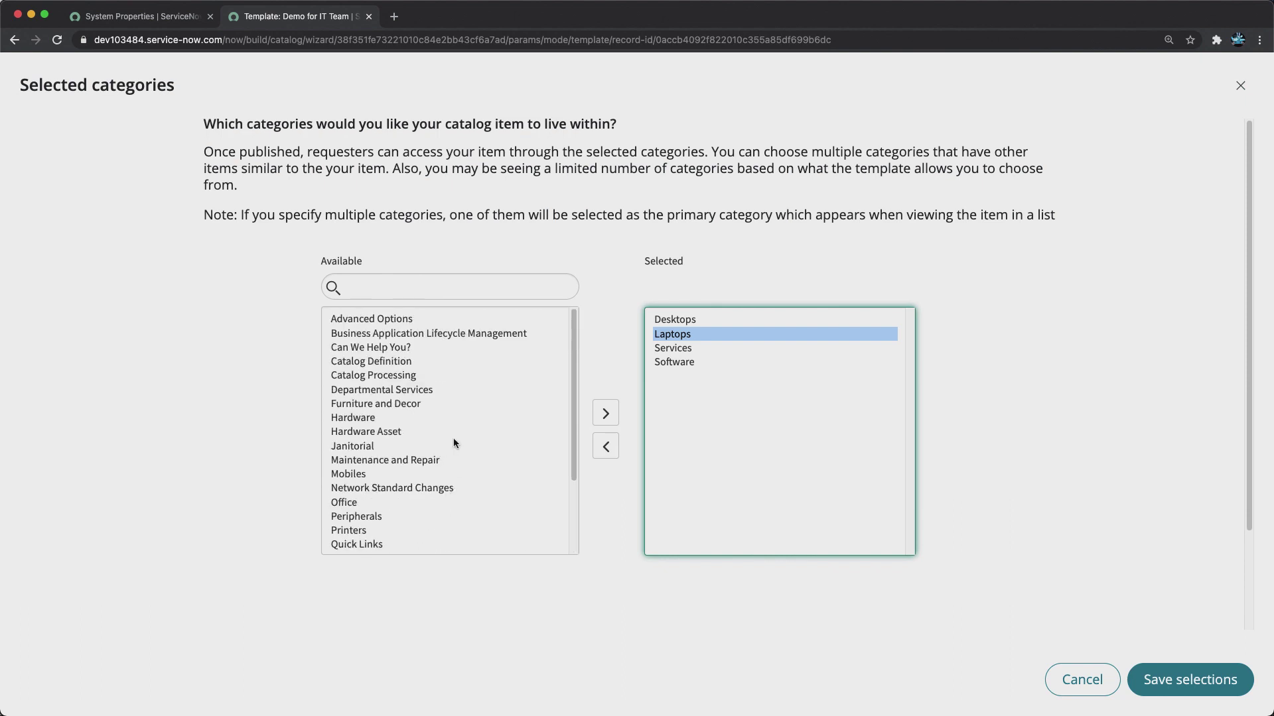
{"action": "scroll", "coordinate": [454, 442], "scroll_direction": "down", "scroll_amount": 3}
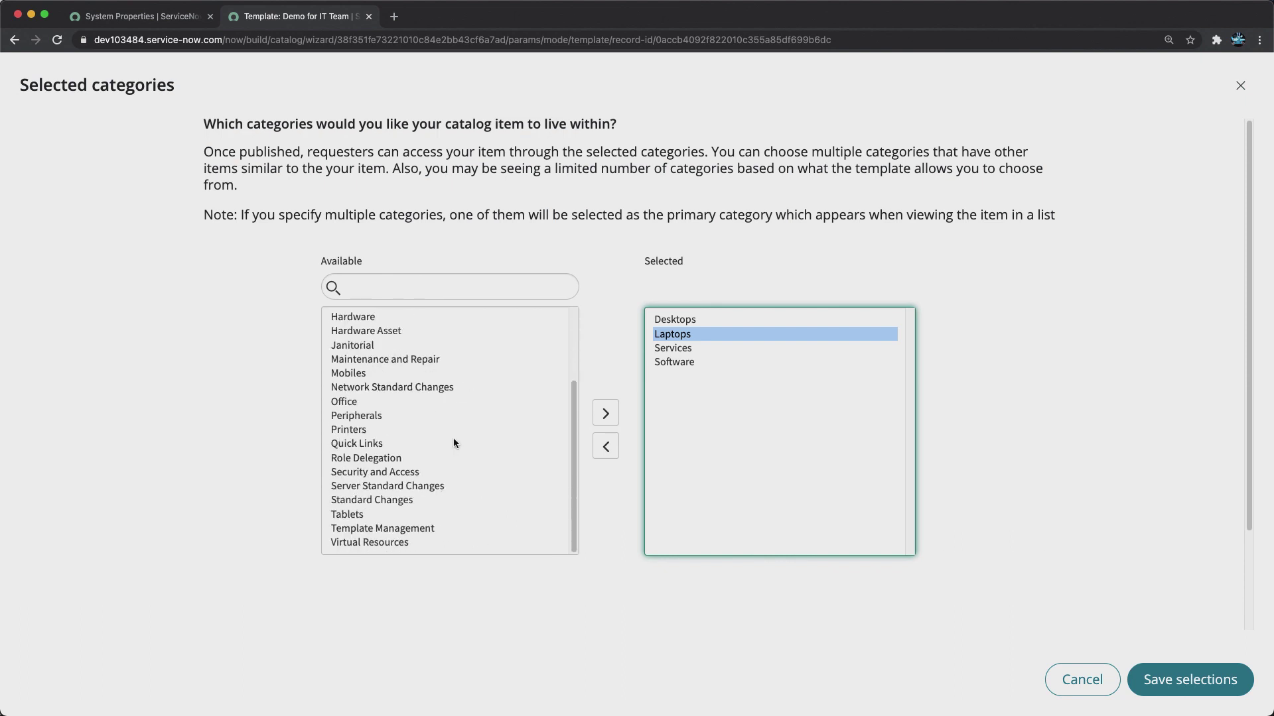
{"action": "left_click", "coordinate": [1190, 685]}
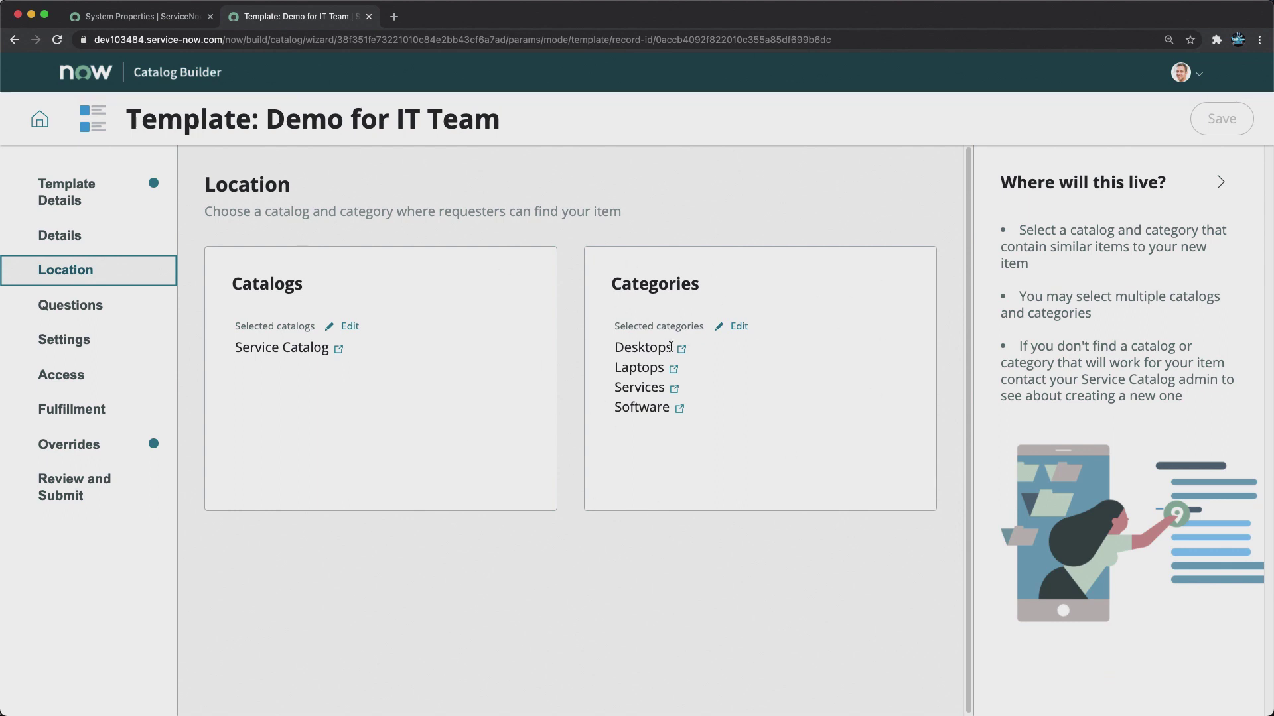
- In the Questions section, add the Standard Employee Questions set to the item form and expand it to show its questions
{"action": "left_click", "coordinate": [71, 306]}
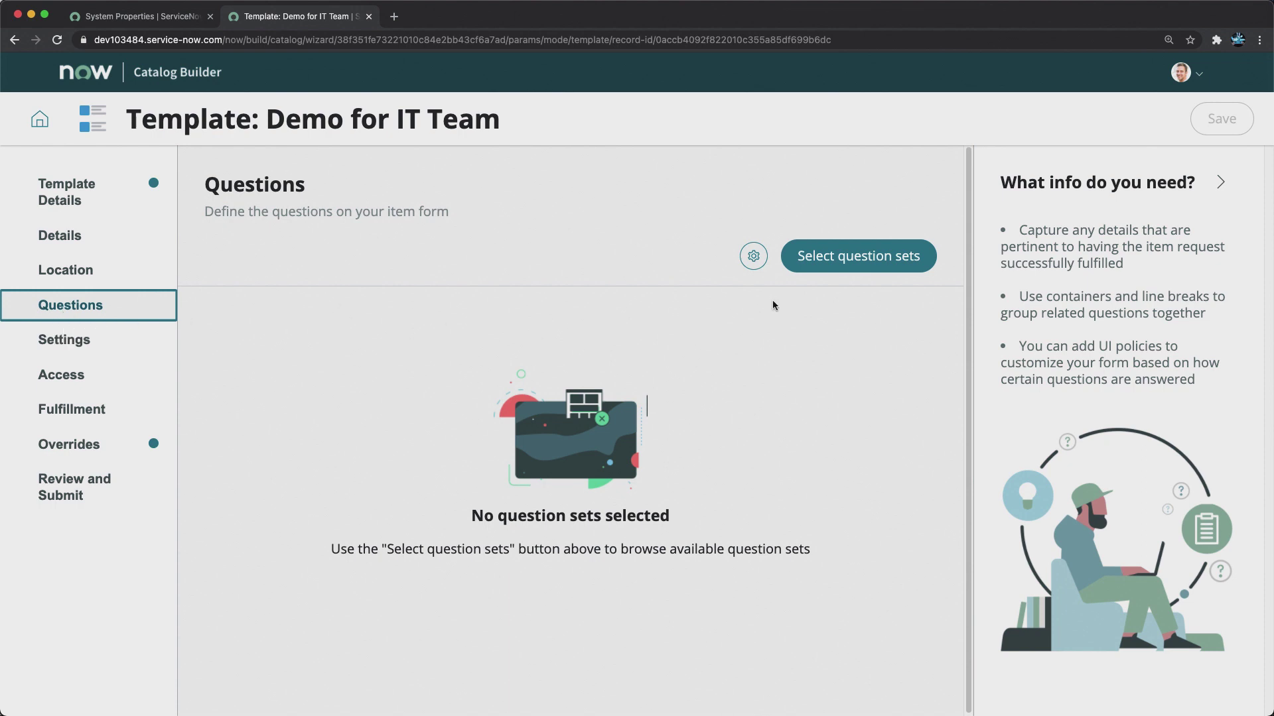
{"action": "left_click", "coordinate": [845, 264]}
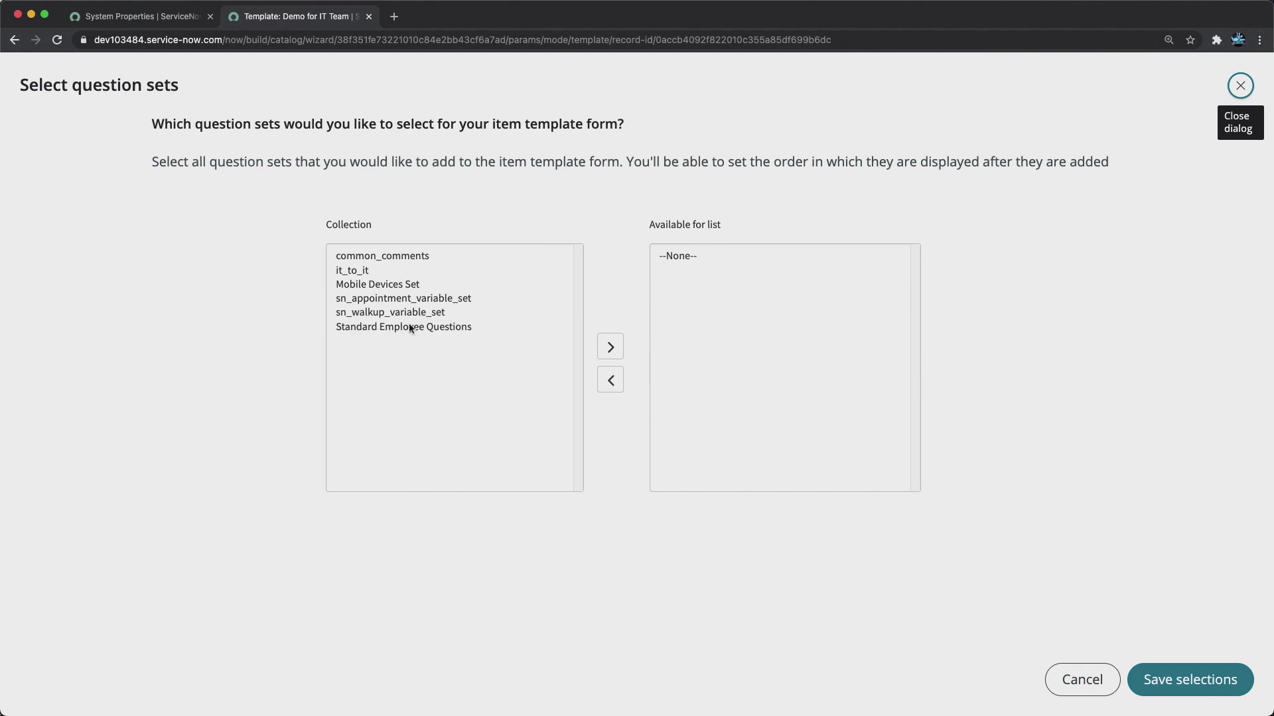
{"action": "double_click", "coordinate": [382, 326]}
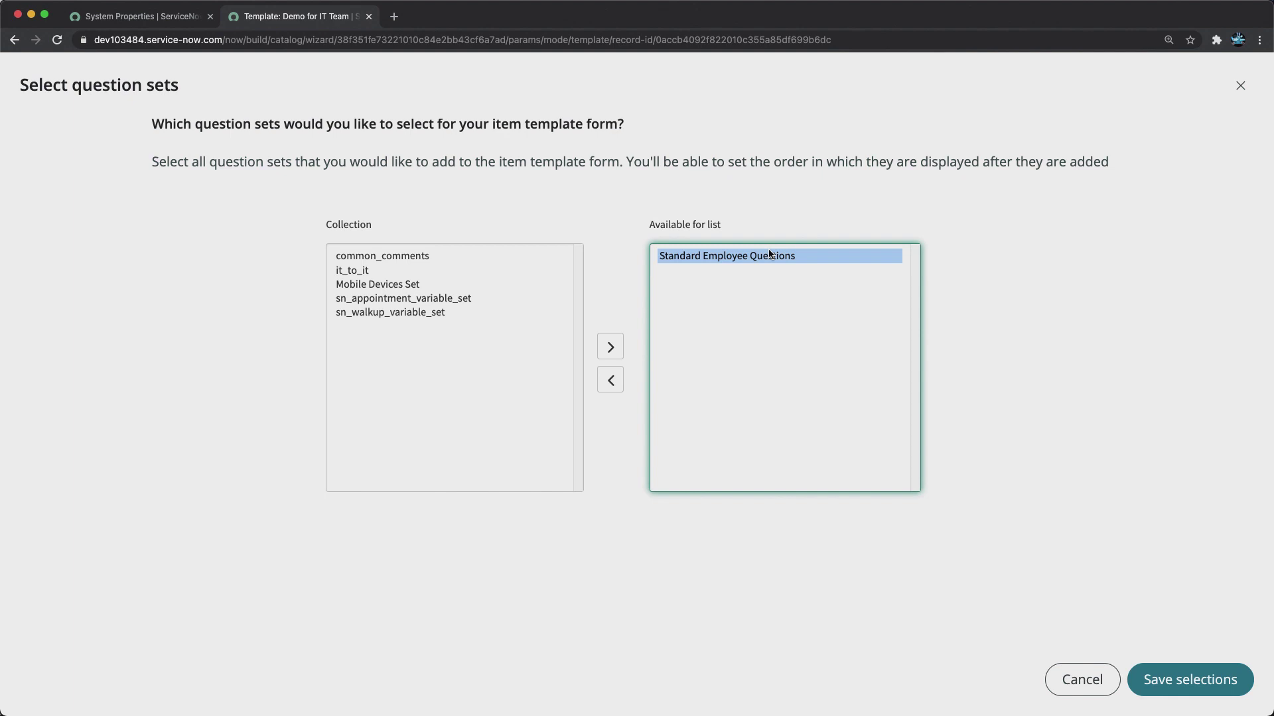
{"action": "left_click", "coordinate": [1154, 677]}
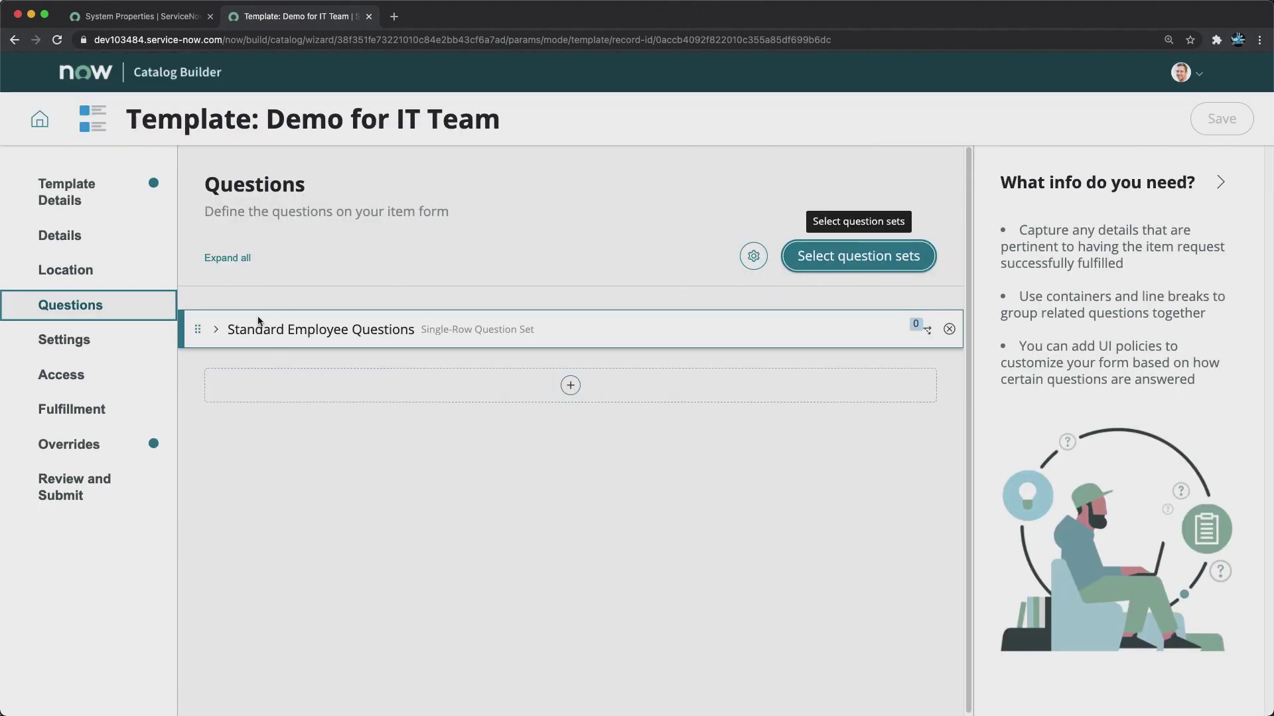
{"action": "left_click", "coordinate": [216, 330]}
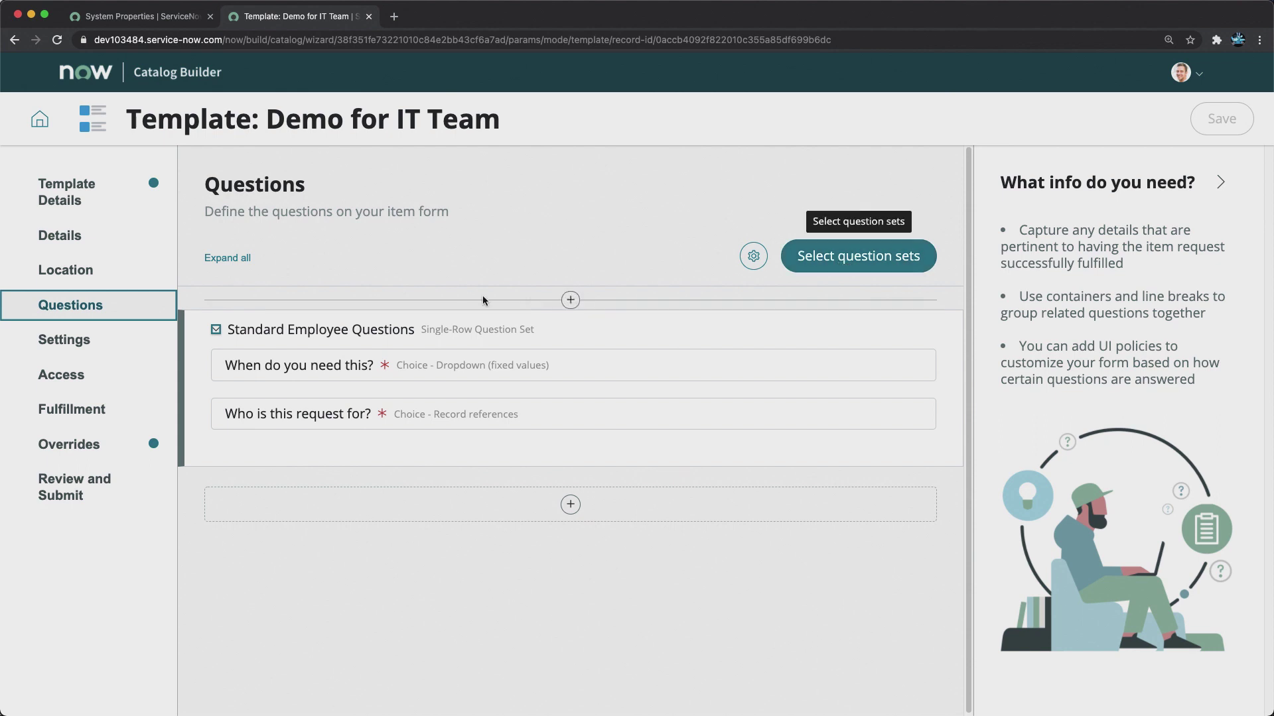
{"action": "left_click", "coordinate": [570, 505]}
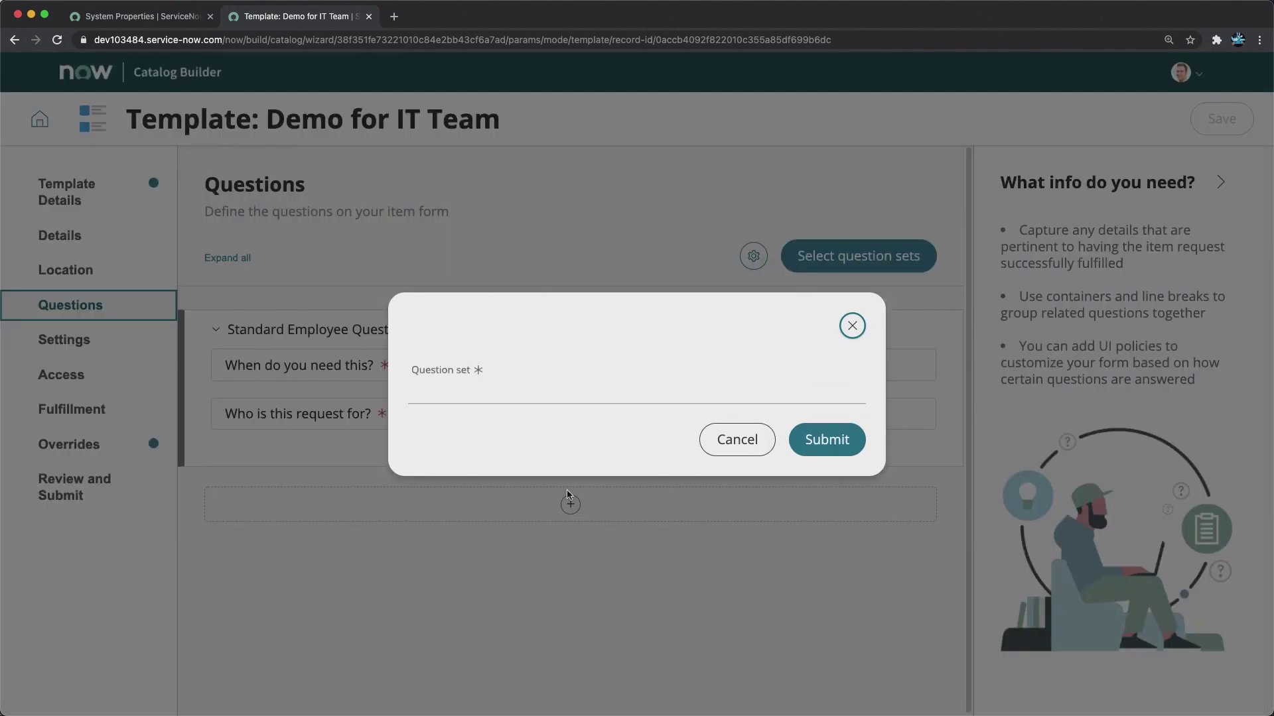
{"action": "left_click", "coordinate": [446, 397]}
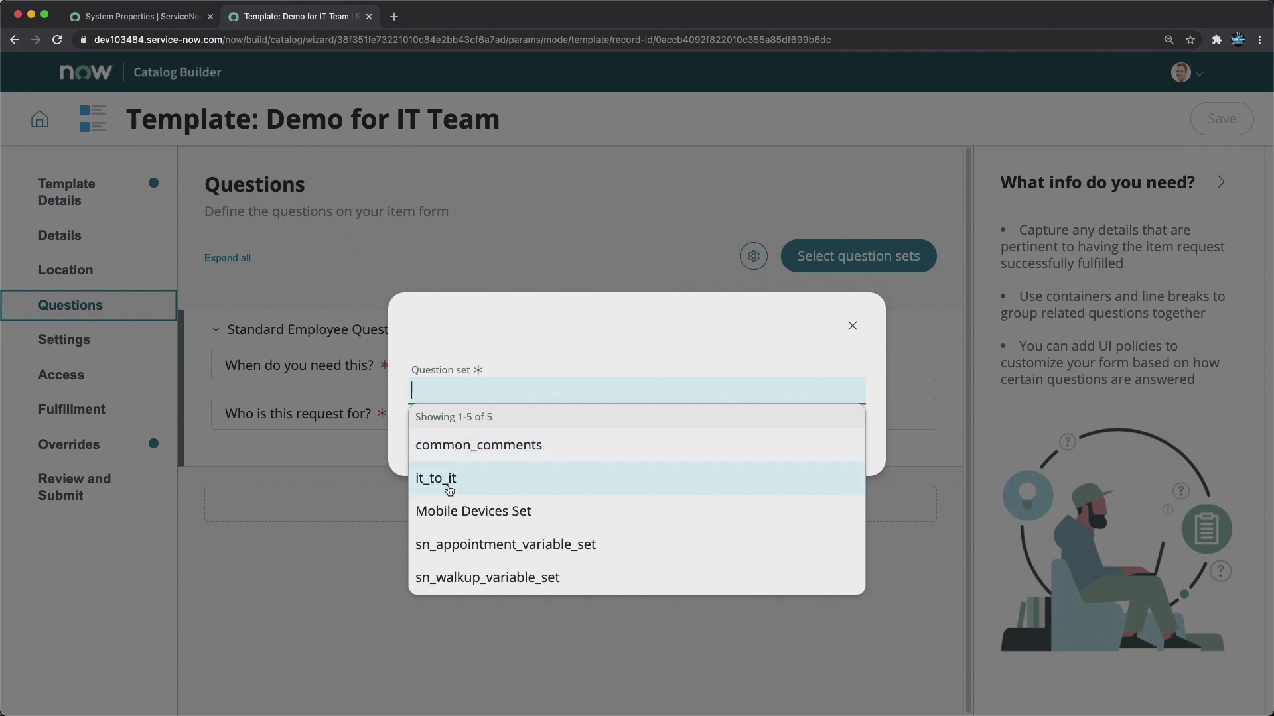
{"action": "left_click", "coordinate": [464, 392]}
{"action": "type", "text": "fd"}
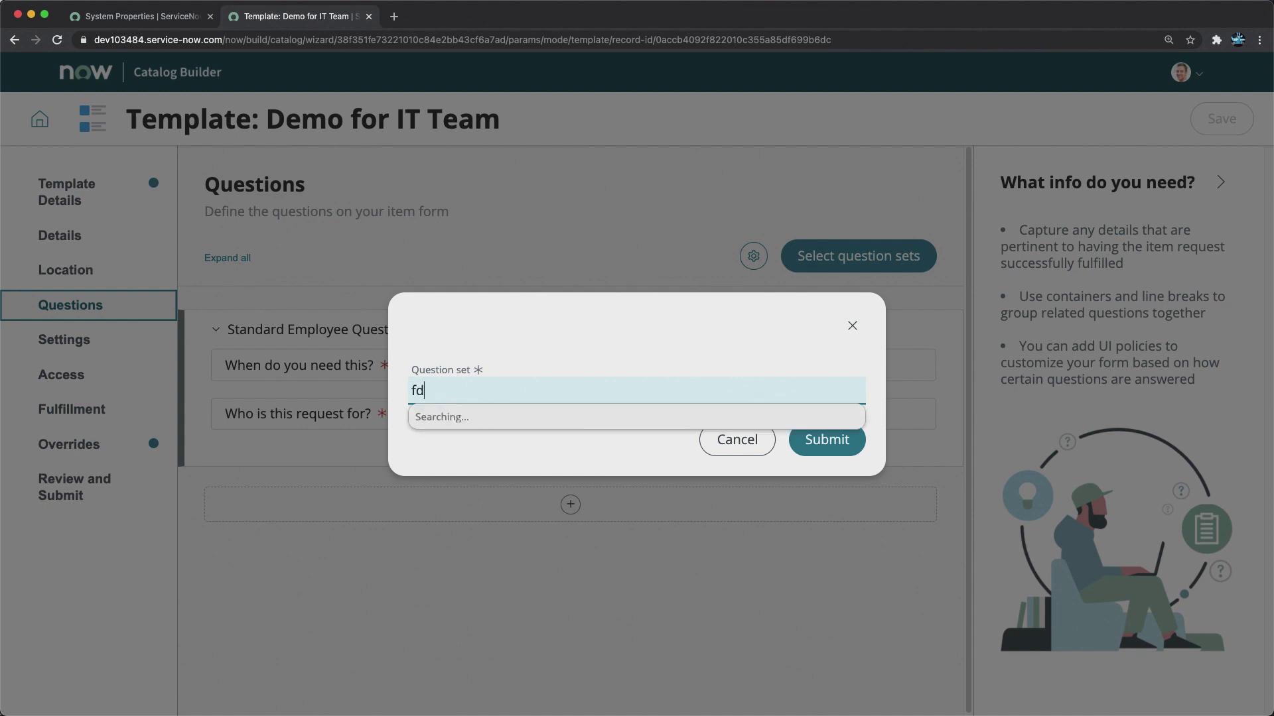
{"action": "key", "text": "BackSpace"}
{"action": "key", "text": "BackSpace"}
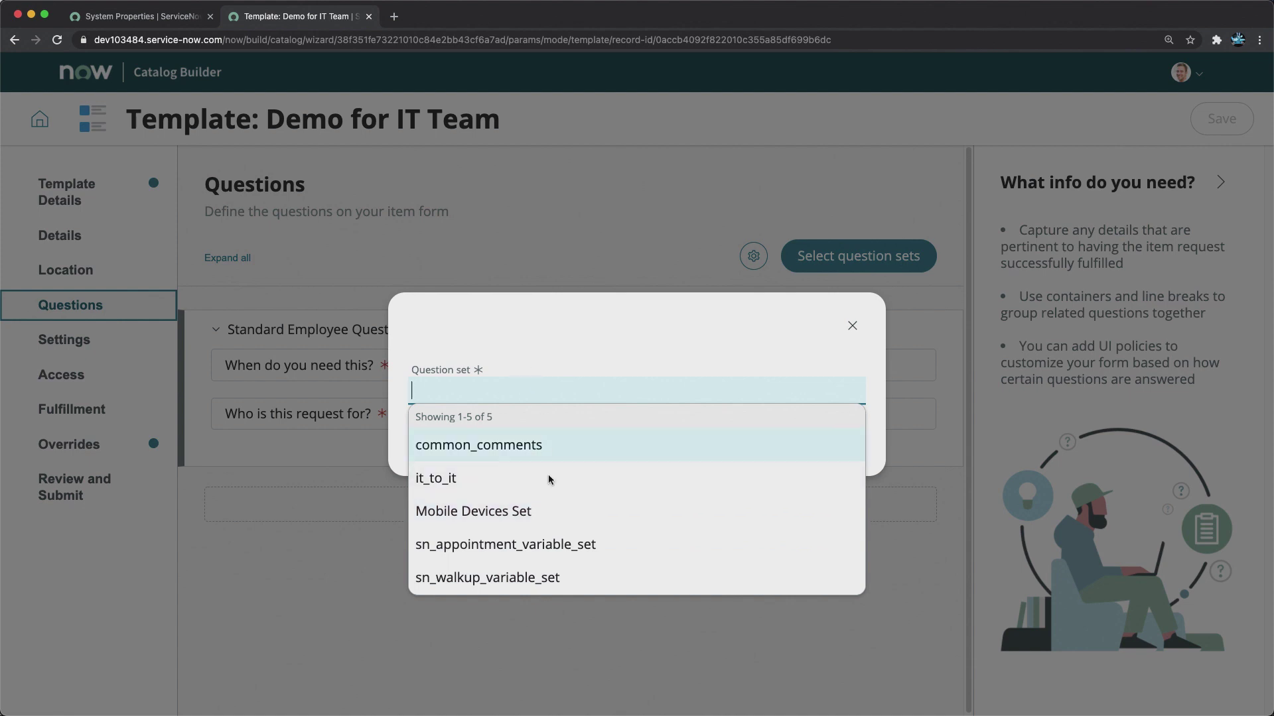
{"action": "left_click", "coordinate": [310, 551]}
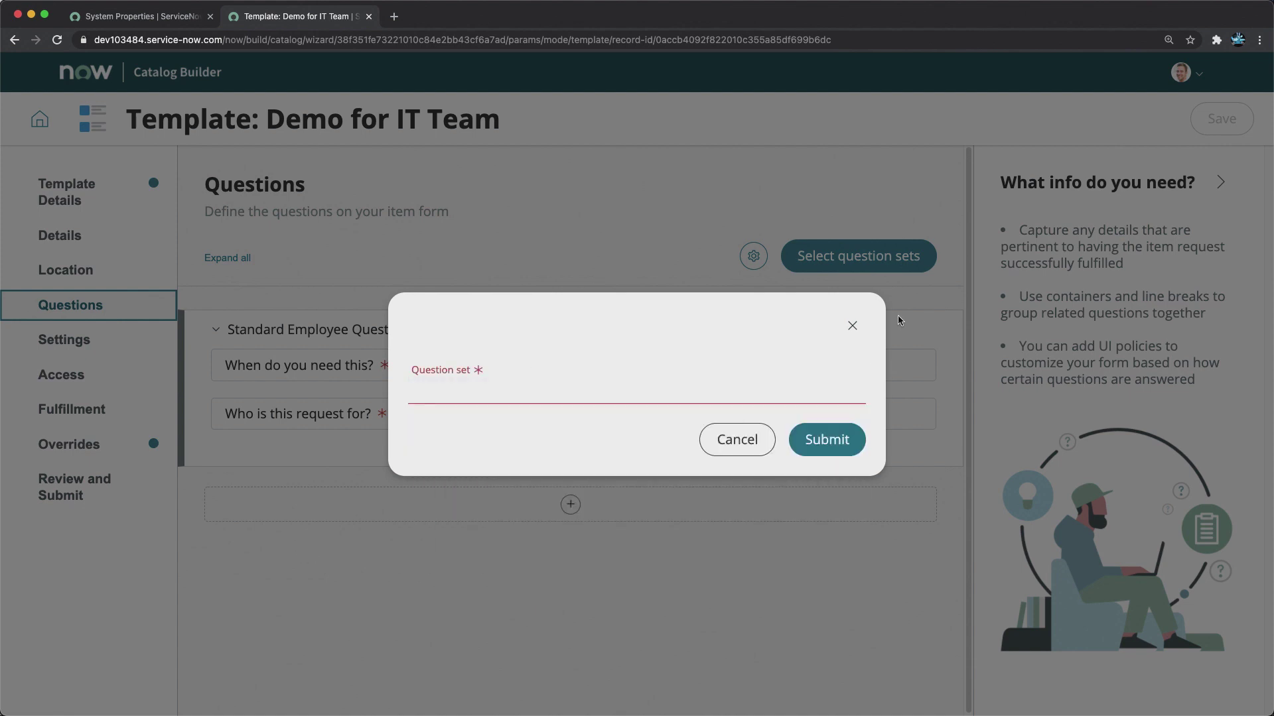
{"action": "left_click", "coordinate": [736, 445]}
- In the template's portal settings, set the submit button label to Submit
{"action": "scroll", "coordinate": [438, 541], "scroll_direction": "down", "scroll_amount": 1}
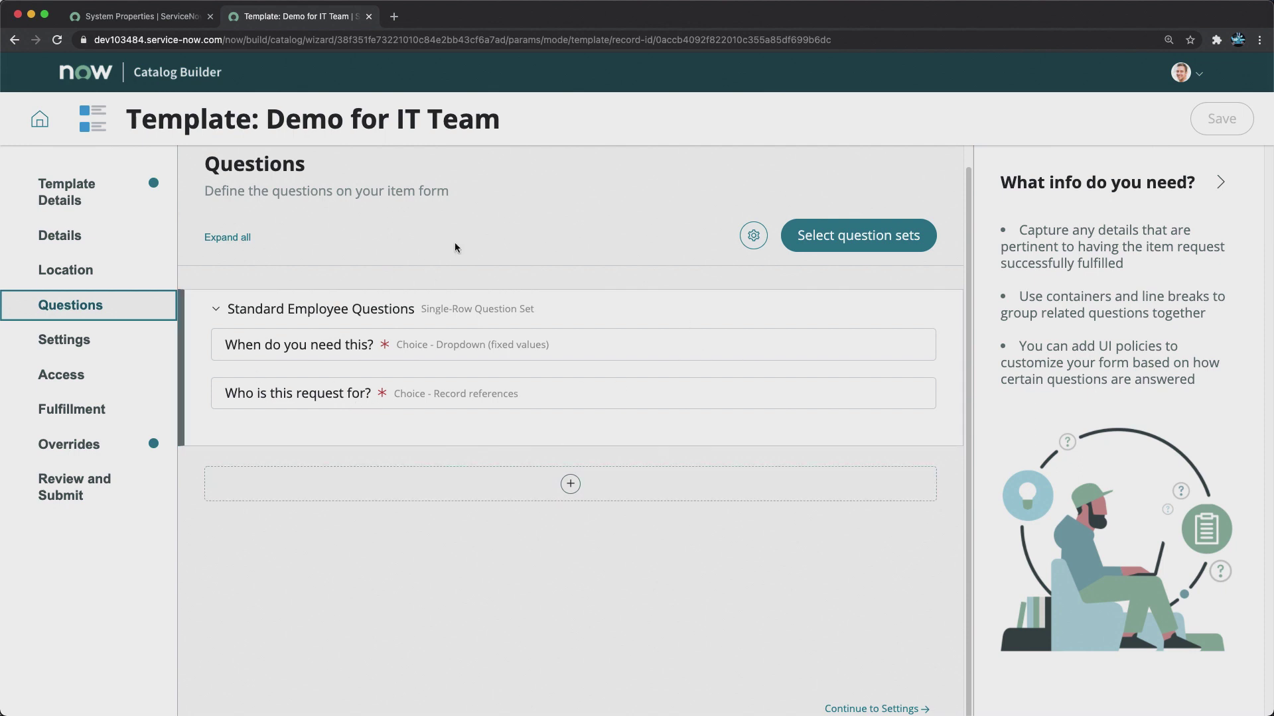
{"action": "left_click", "coordinate": [63, 343]}
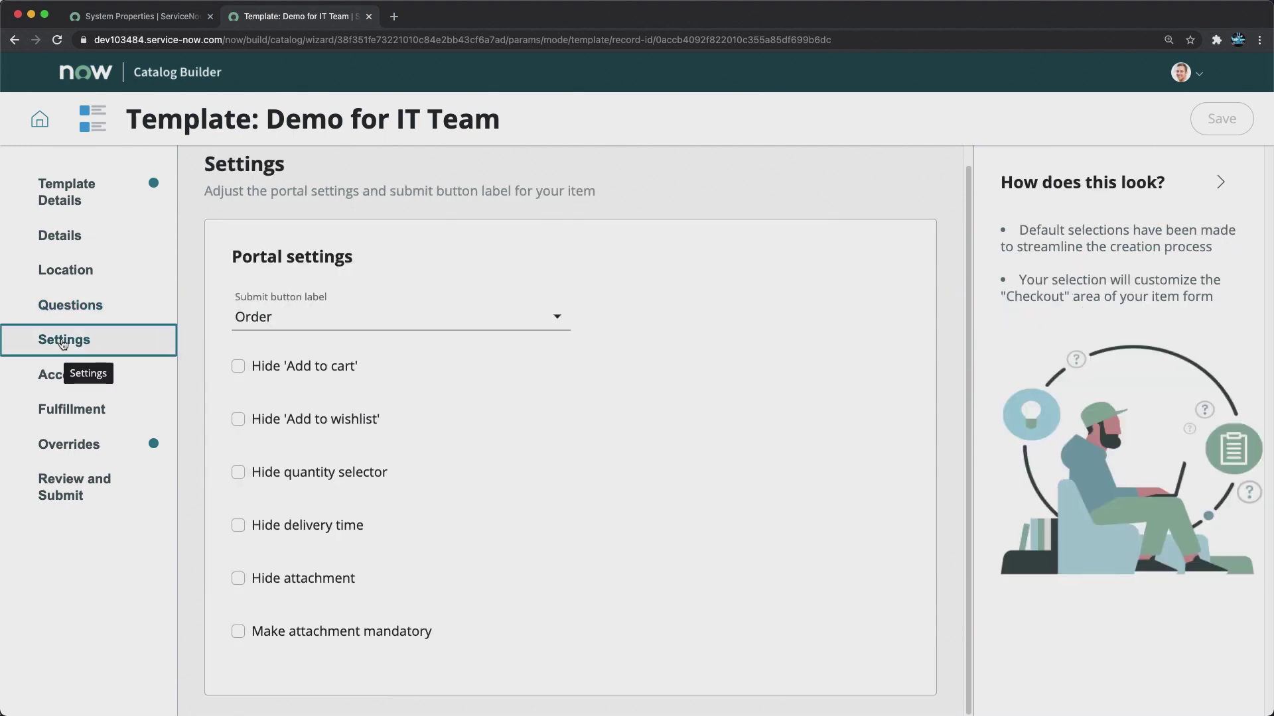
{"action": "scroll", "coordinate": [441, 390], "scroll_direction": "down", "scroll_amount": 1}
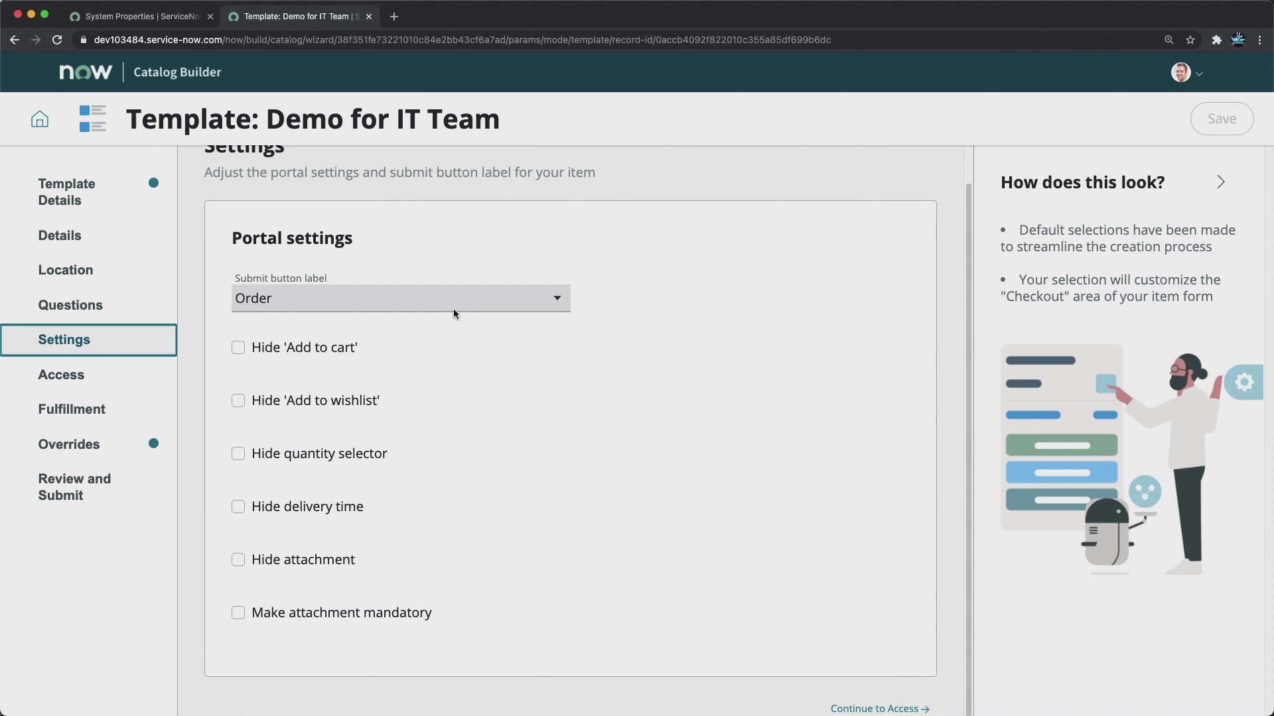
{"action": "left_click", "coordinate": [436, 296]}
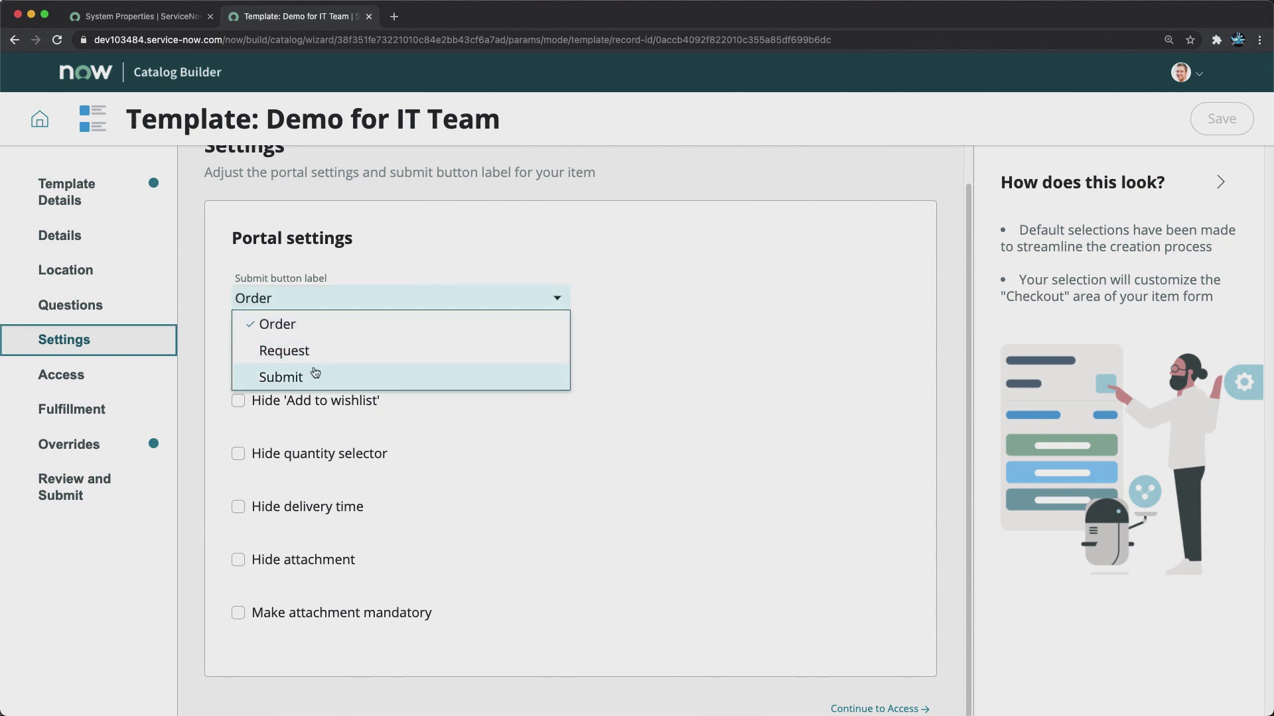
{"action": "left_click", "coordinate": [293, 377]}
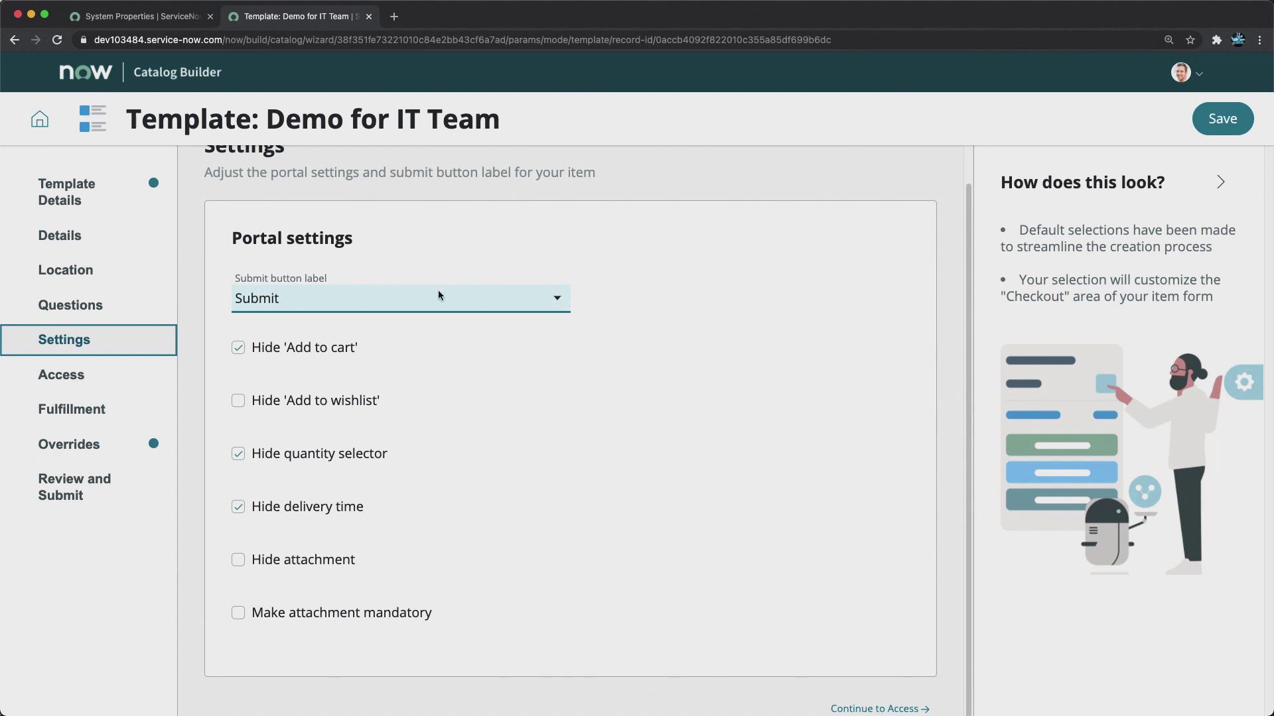
- In the template's Fulfillment section, keep Flow Designer flow as the process engine and select the Service Catalog Item Request flow
{"action": "left_click", "coordinate": [69, 379]}
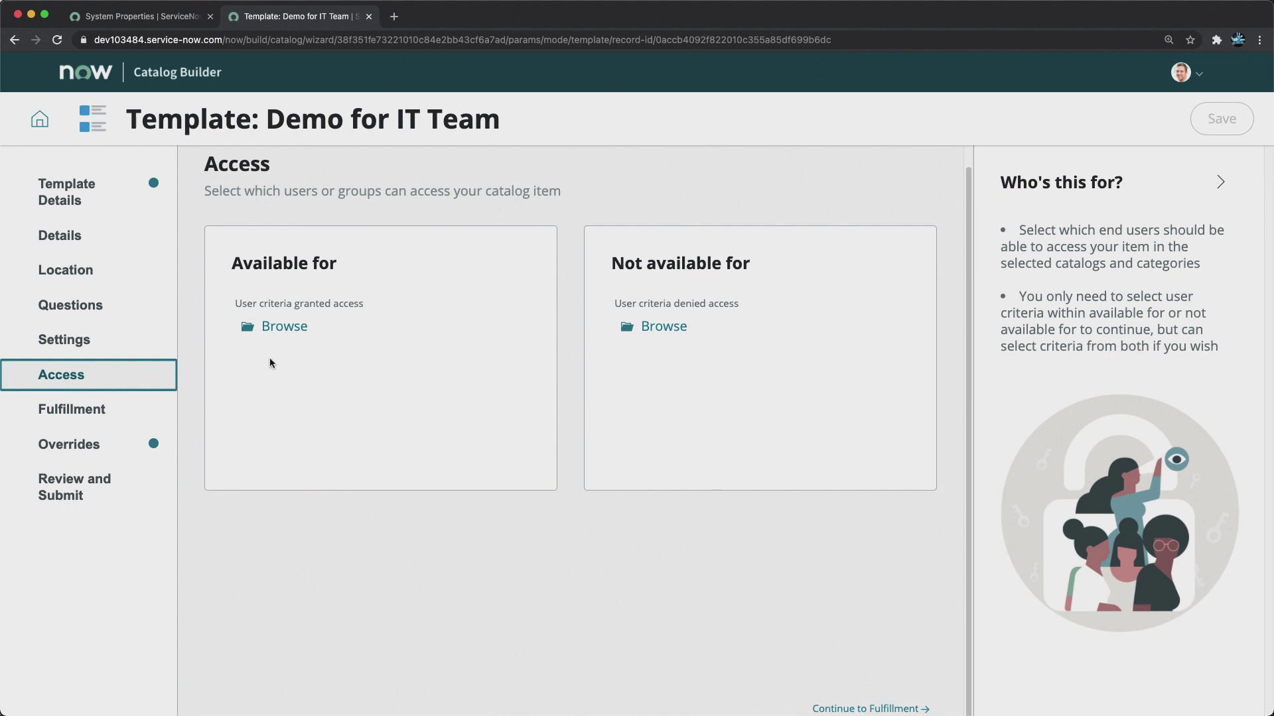
{"action": "left_click", "coordinate": [61, 409]}
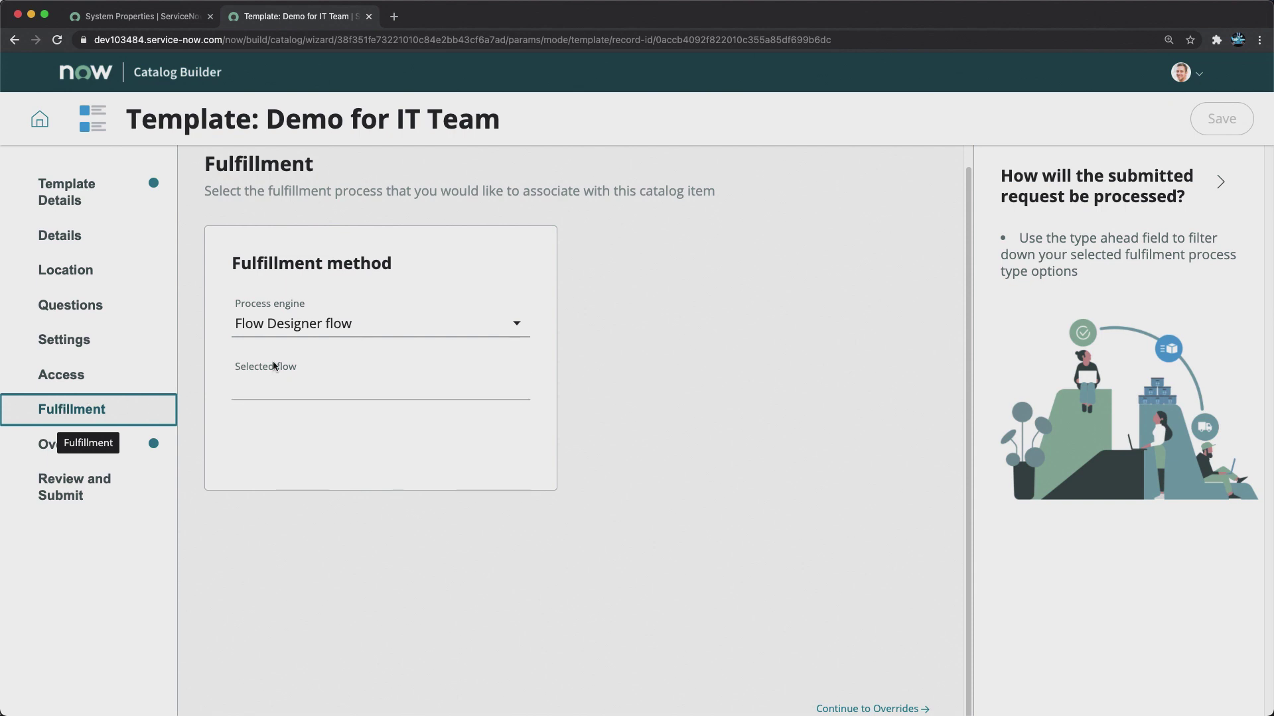
{"action": "left_click", "coordinate": [339, 325]}
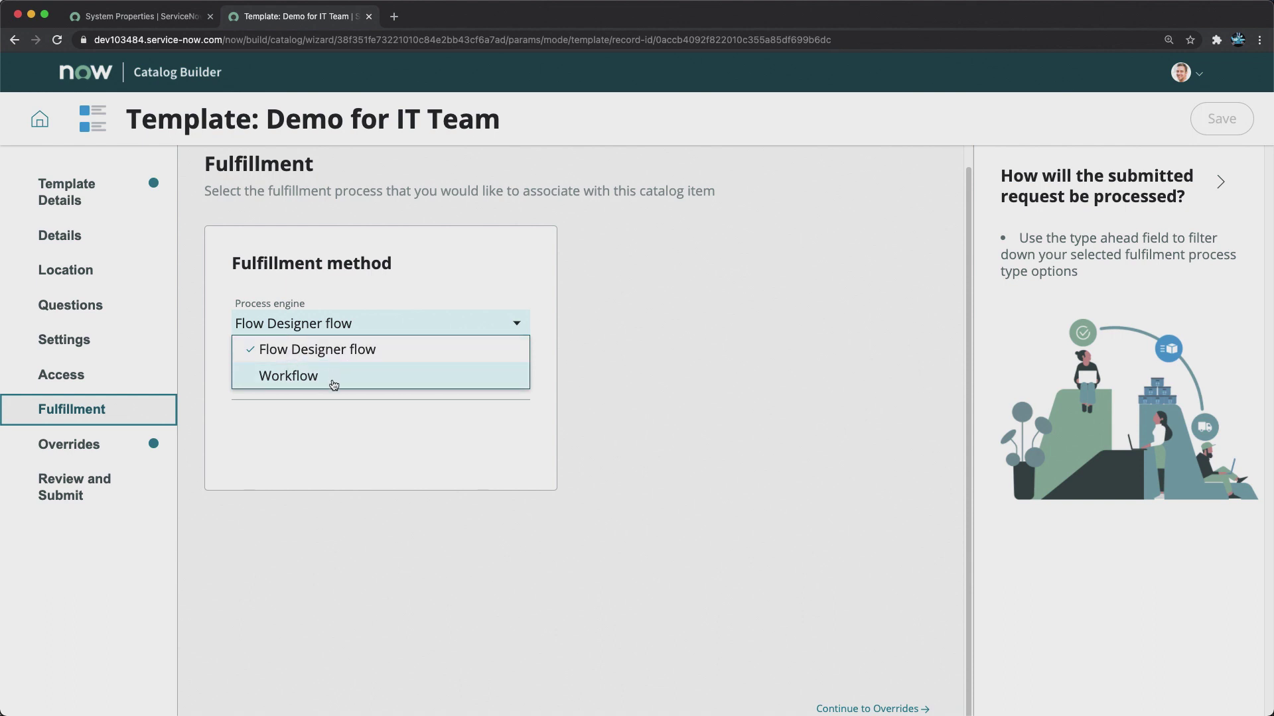
{"action": "left_click", "coordinate": [331, 351]}
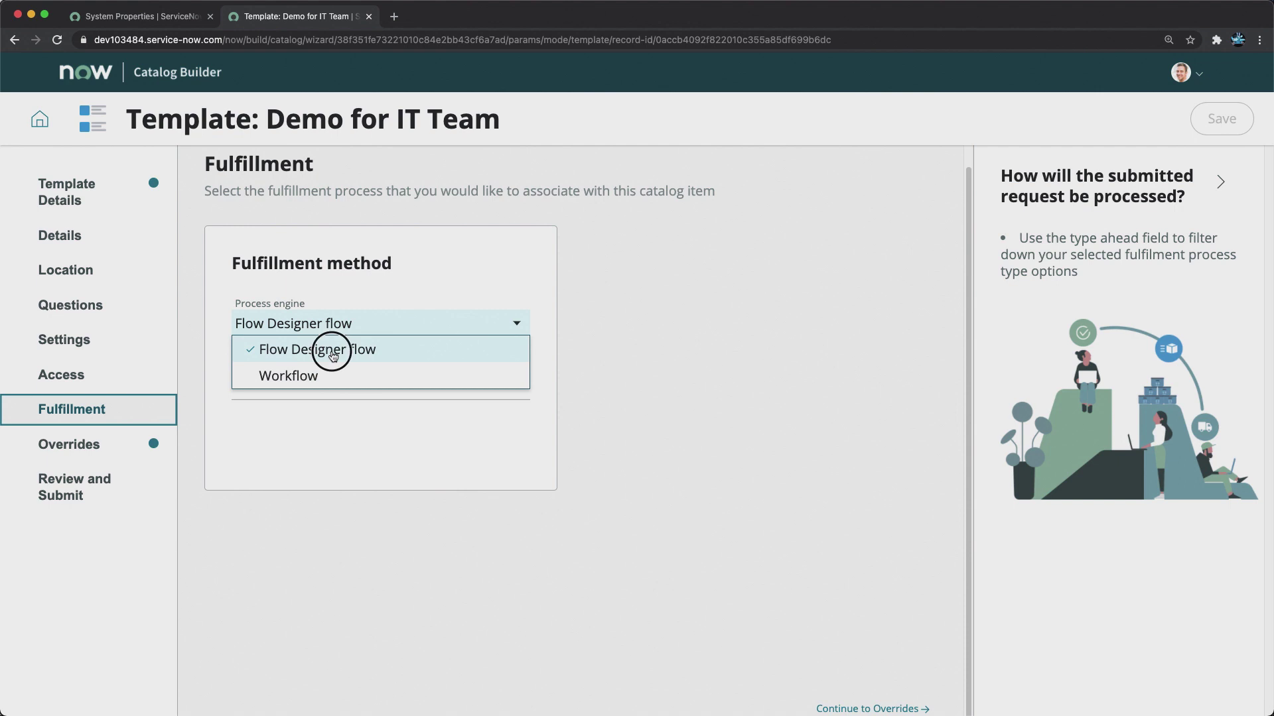
{"action": "left_click", "coordinate": [280, 394]}
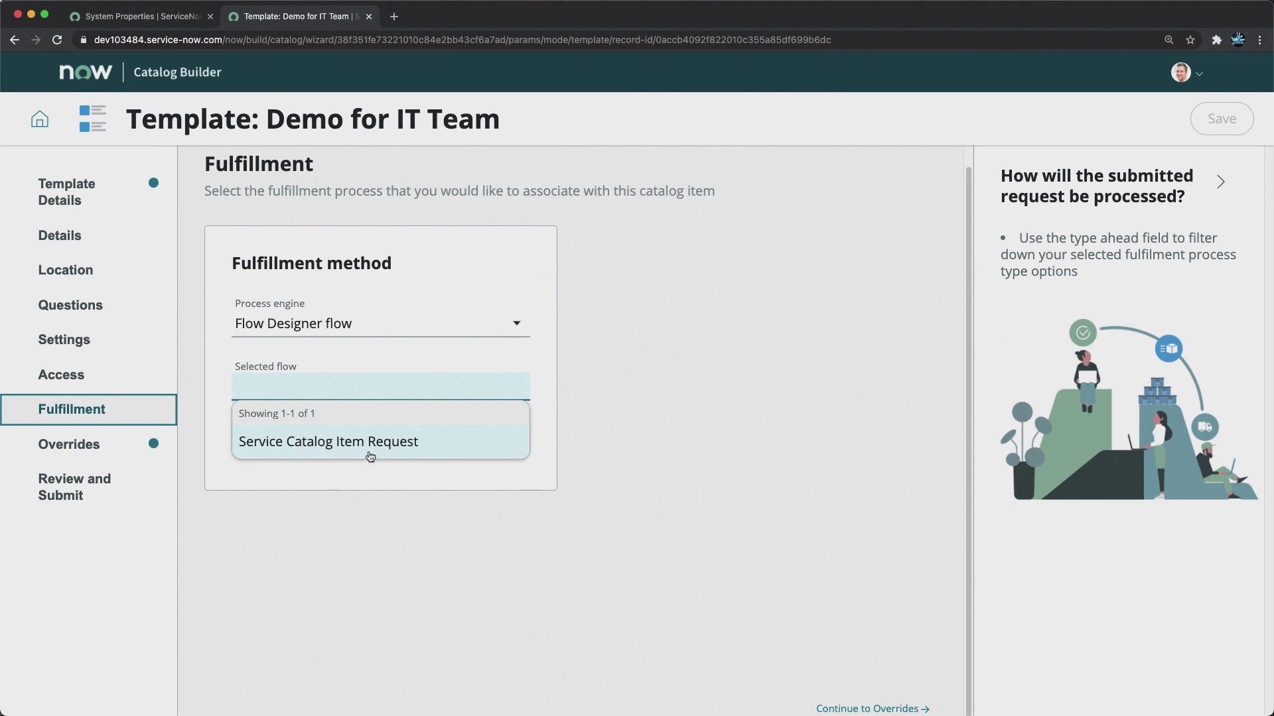
{"action": "left_click", "coordinate": [347, 447]}
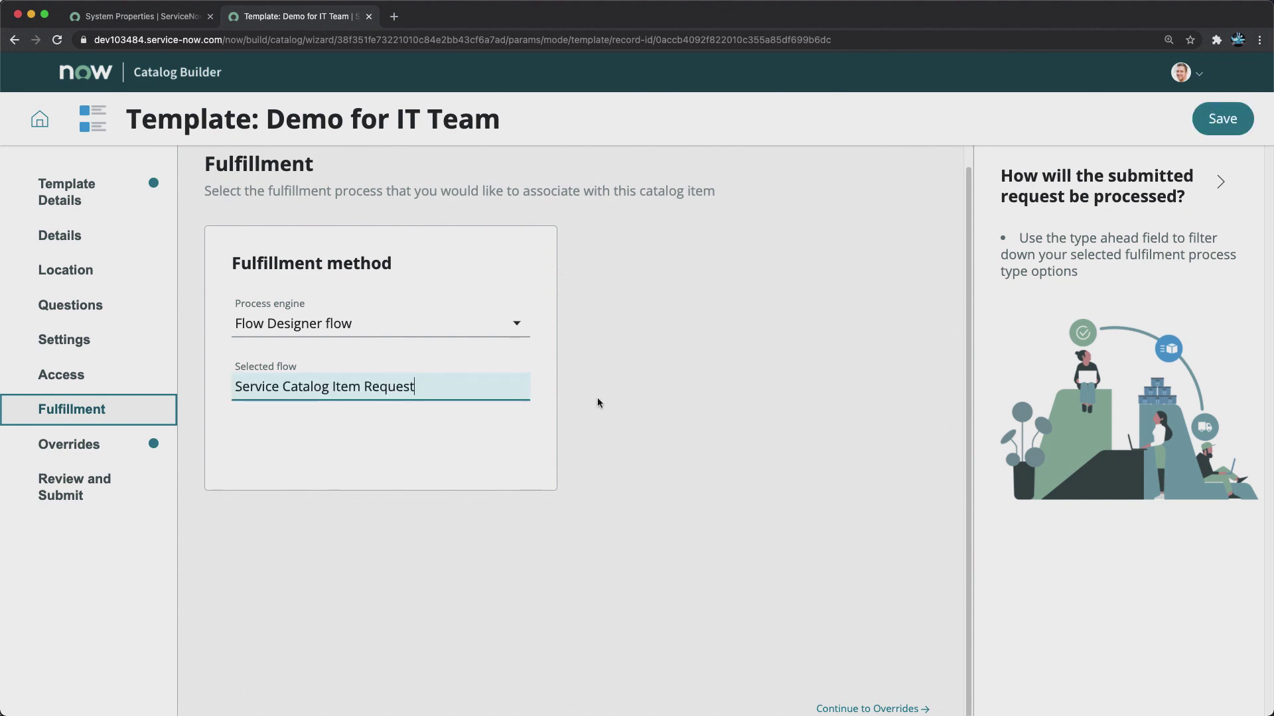
- In Overrides, make Short Description and Submit button label editable by the submitter and save the selections
{"action": "left_click", "coordinate": [80, 449]}
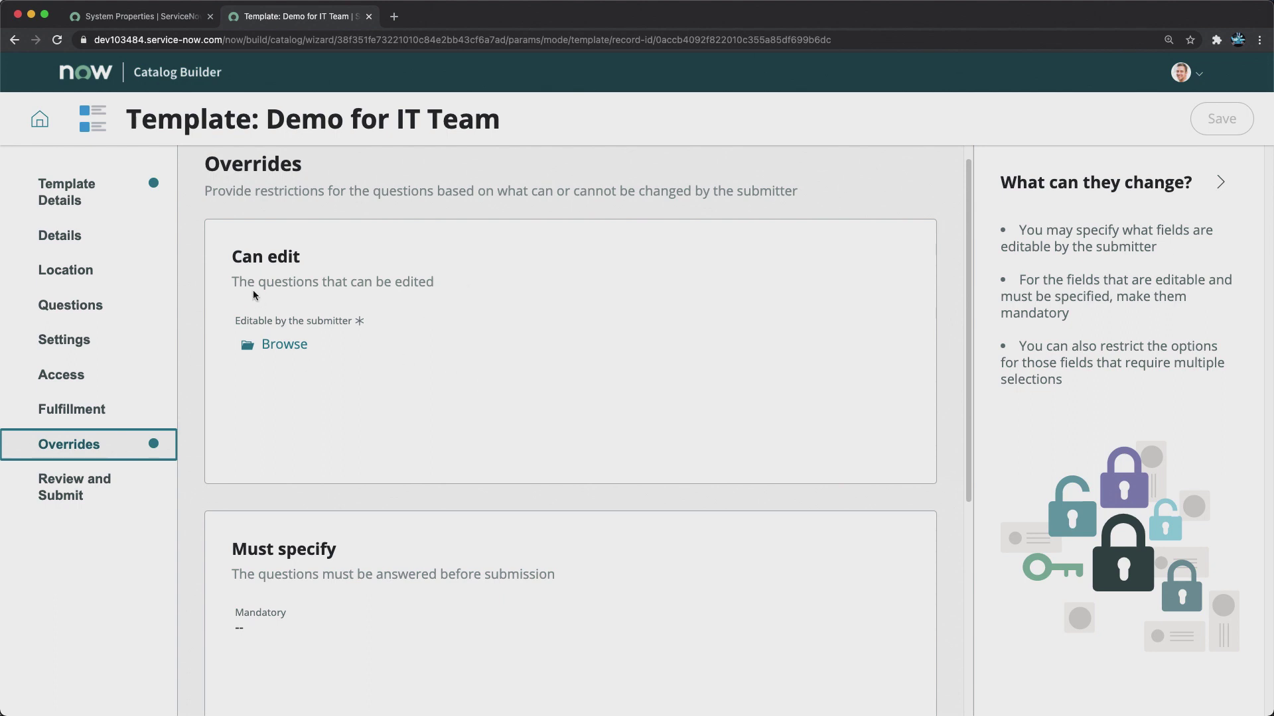
{"action": "left_click", "coordinate": [285, 346]}
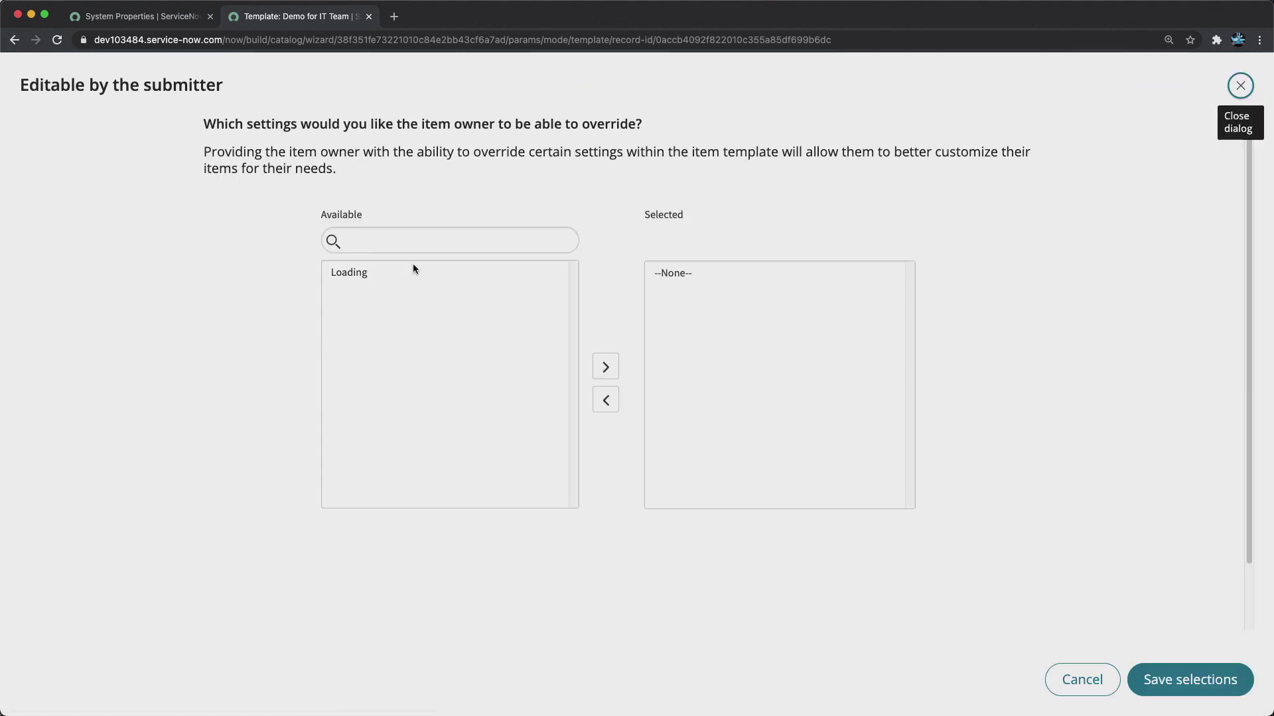
{"action": "scroll", "coordinate": [411, 409], "scroll_direction": "down", "scroll_amount": 1}
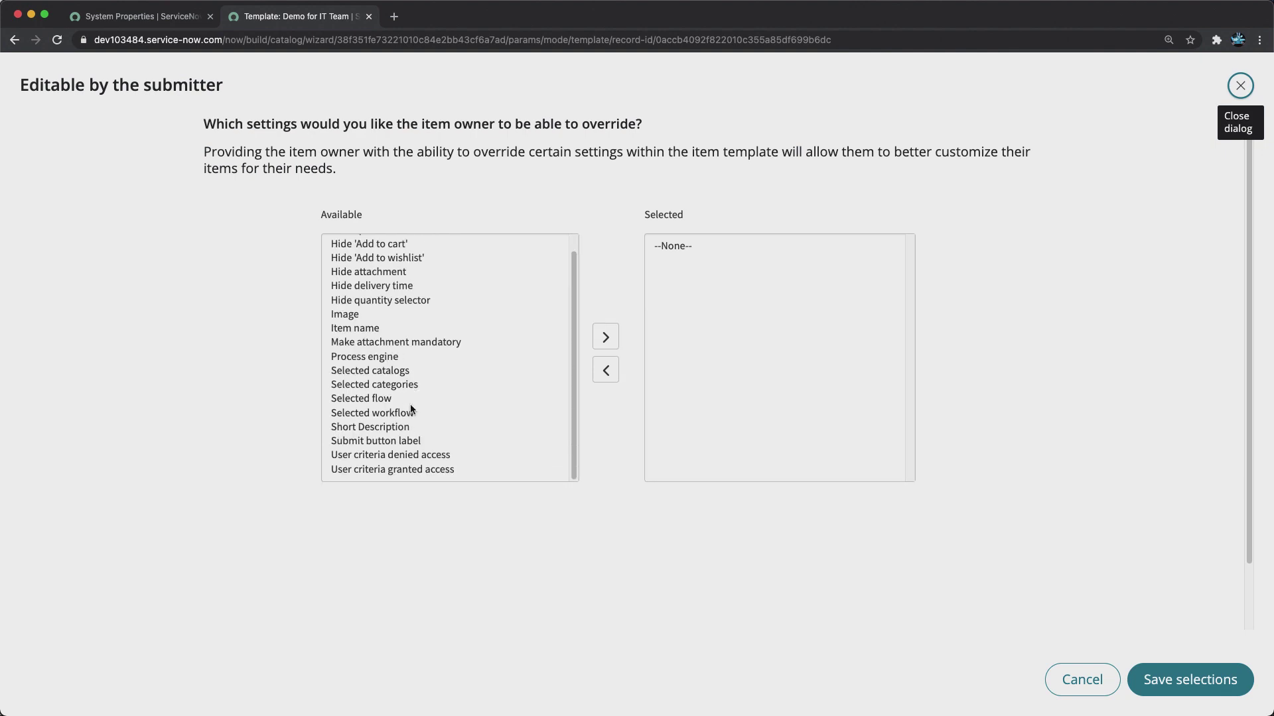
{"action": "scroll", "coordinate": [411, 408], "scroll_direction": "up", "scroll_amount": 1}
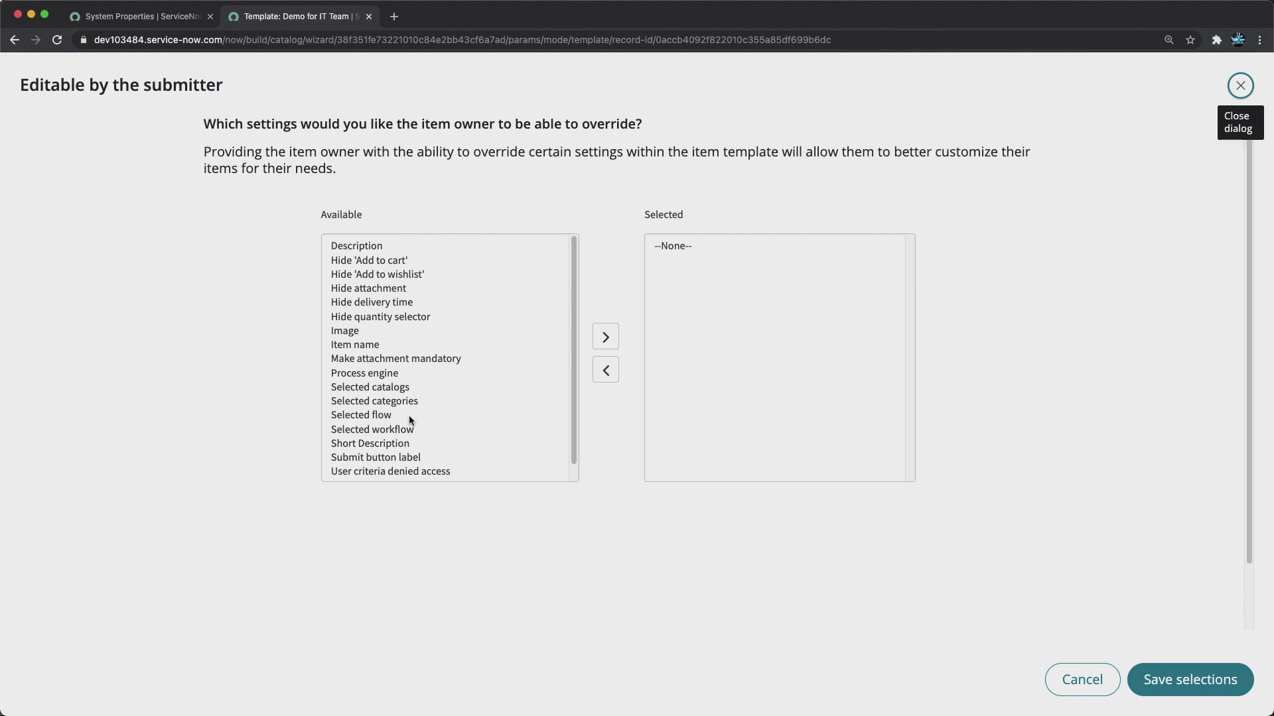
{"action": "scroll", "coordinate": [408, 415], "scroll_direction": "down", "scroll_amount": 1}
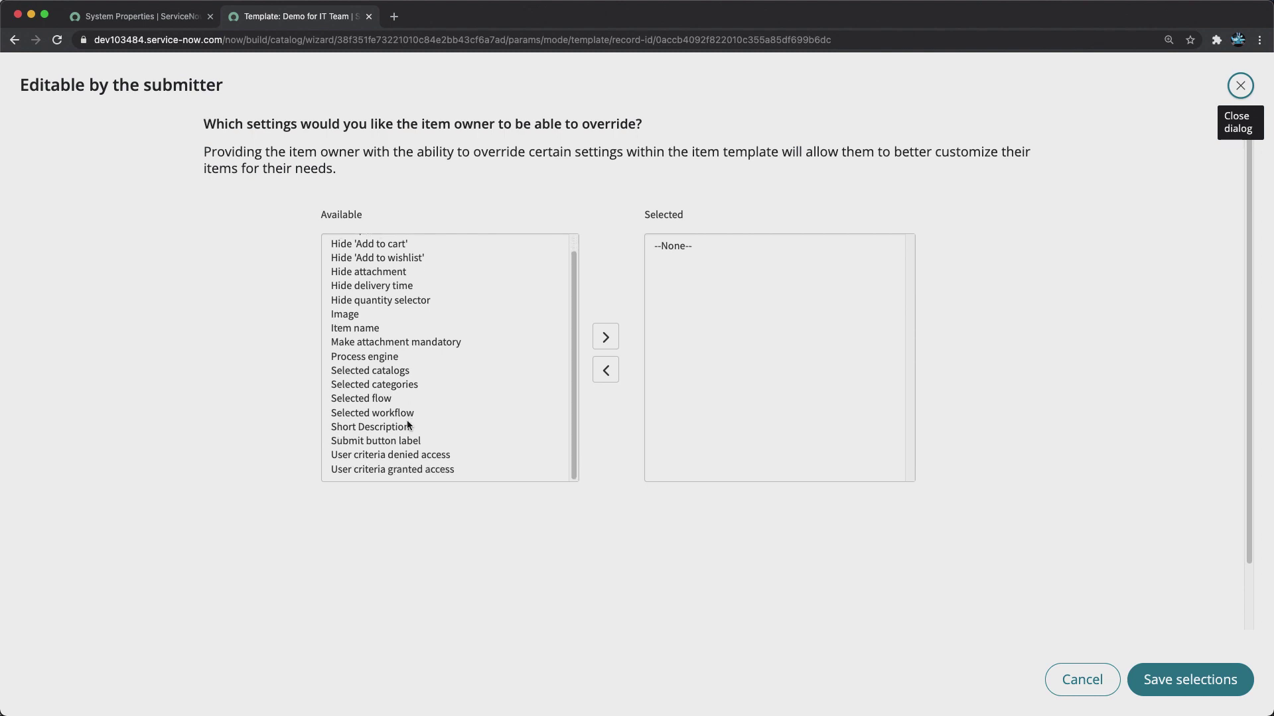
{"action": "scroll", "coordinate": [408, 426], "scroll_direction": "up", "scroll_amount": 1}
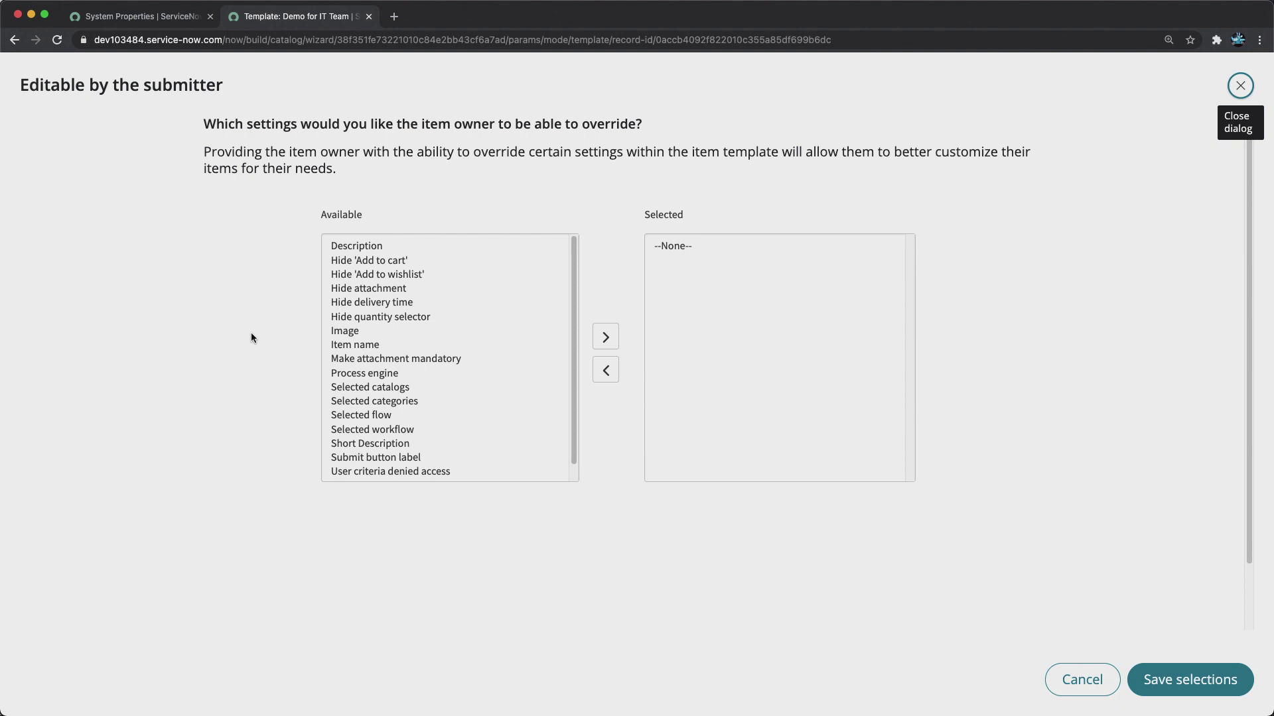
{"action": "scroll", "coordinate": [385, 365], "scroll_direction": "down", "scroll_amount": 1}
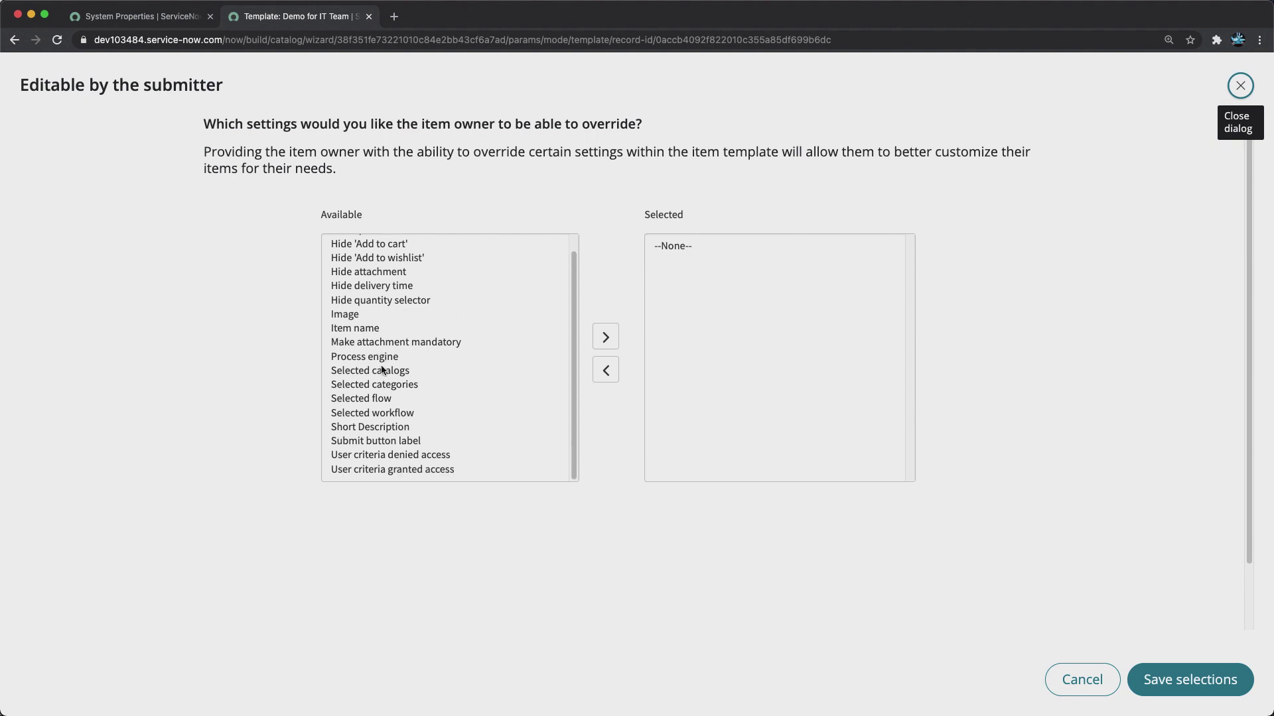
{"action": "double_click", "coordinate": [389, 428]}
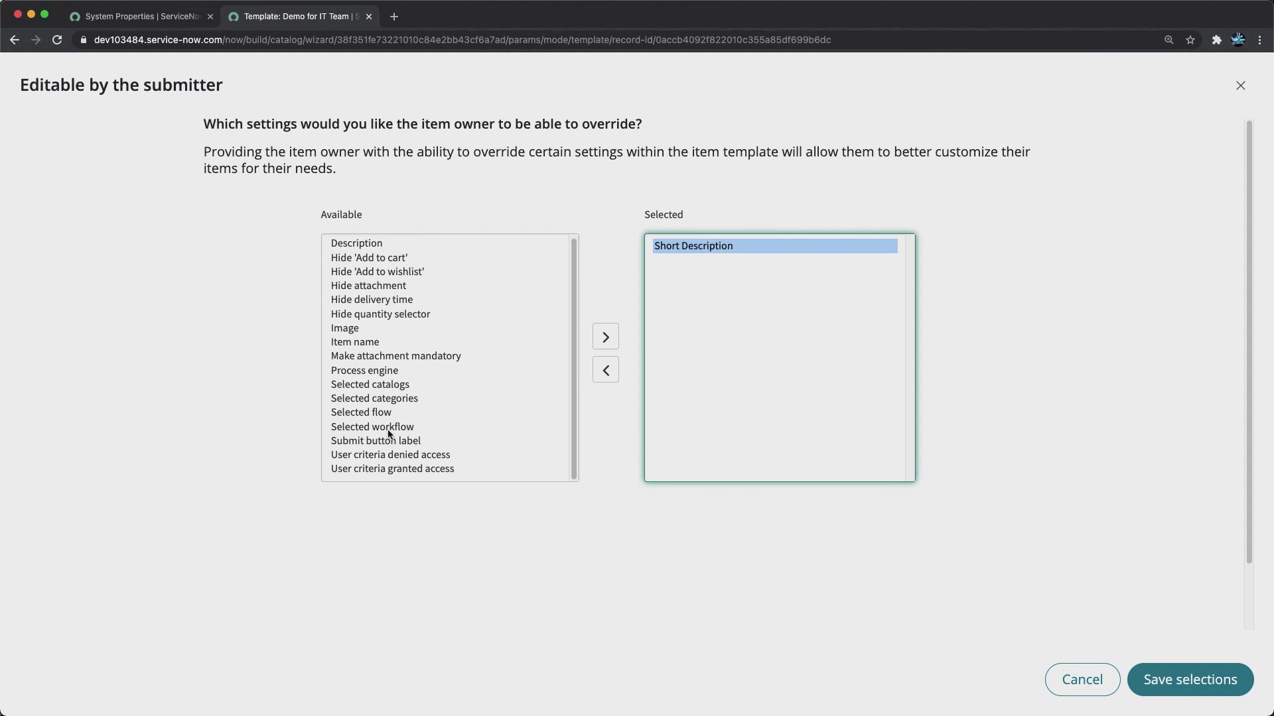
{"action": "scroll", "coordinate": [386, 411], "scroll_direction": "up", "scroll_amount": 1}
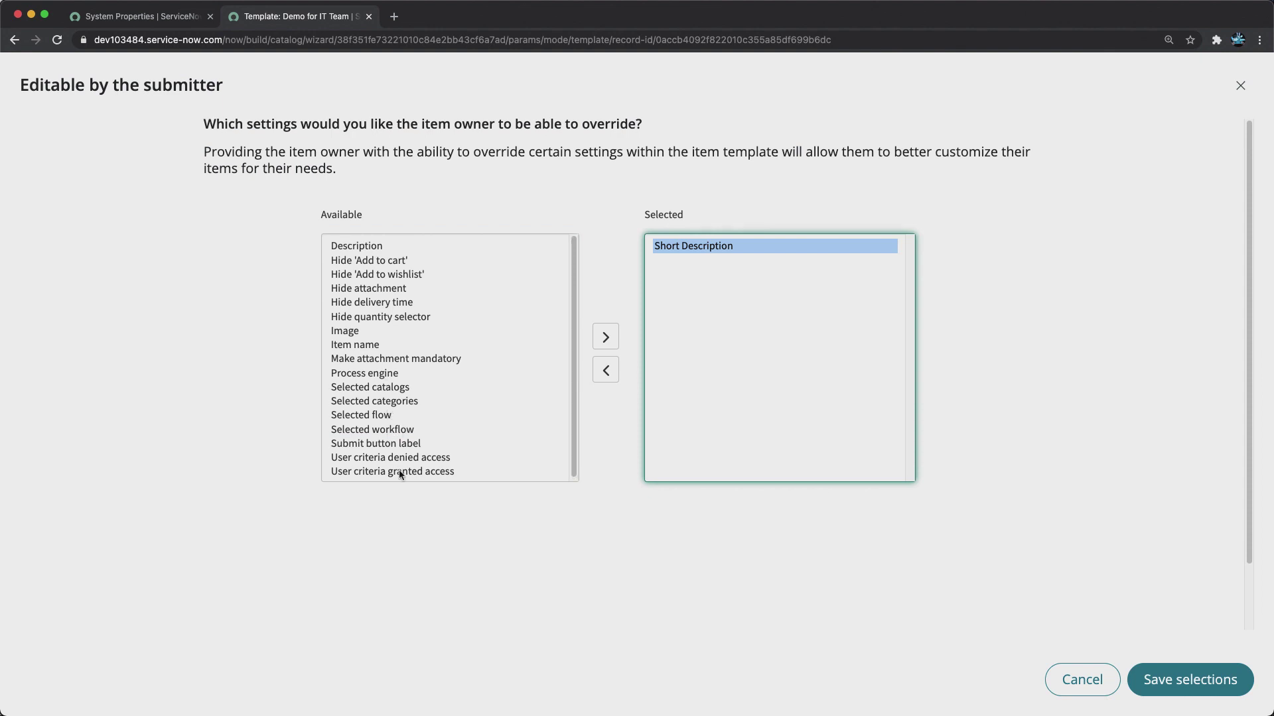
{"action": "double_click", "coordinate": [373, 444]}
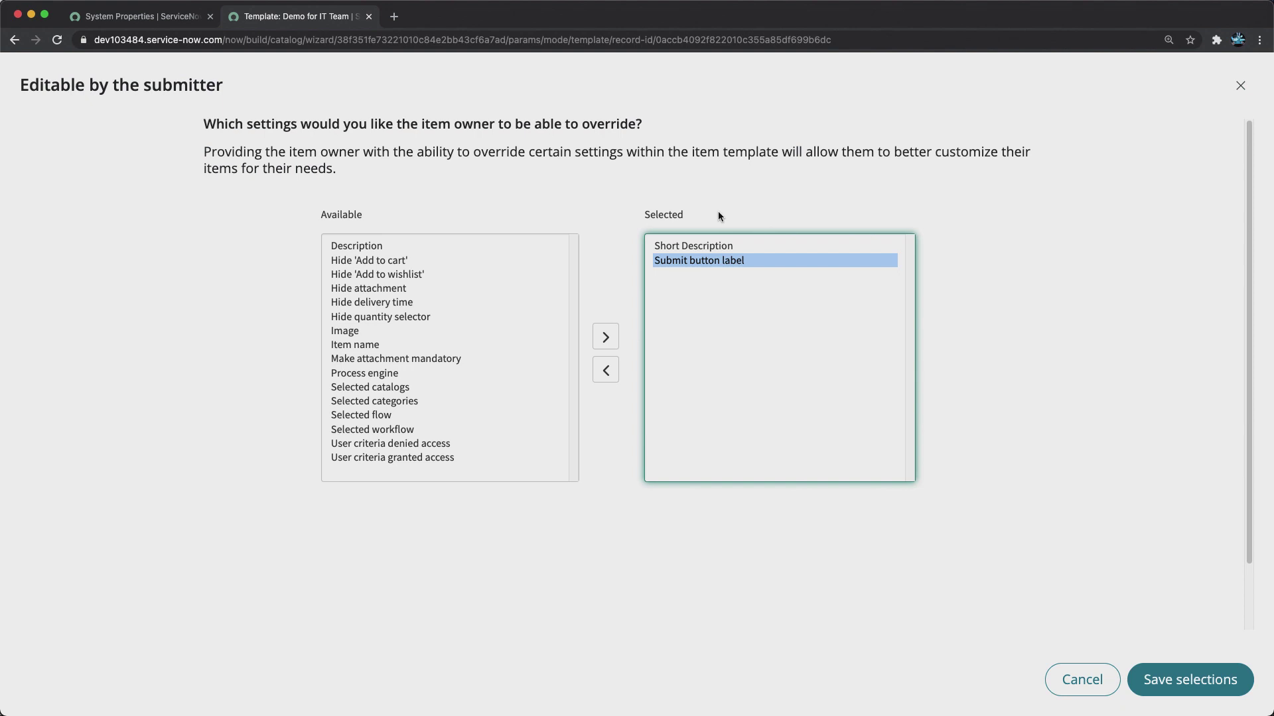
{"action": "left_click", "coordinate": [1167, 683]}
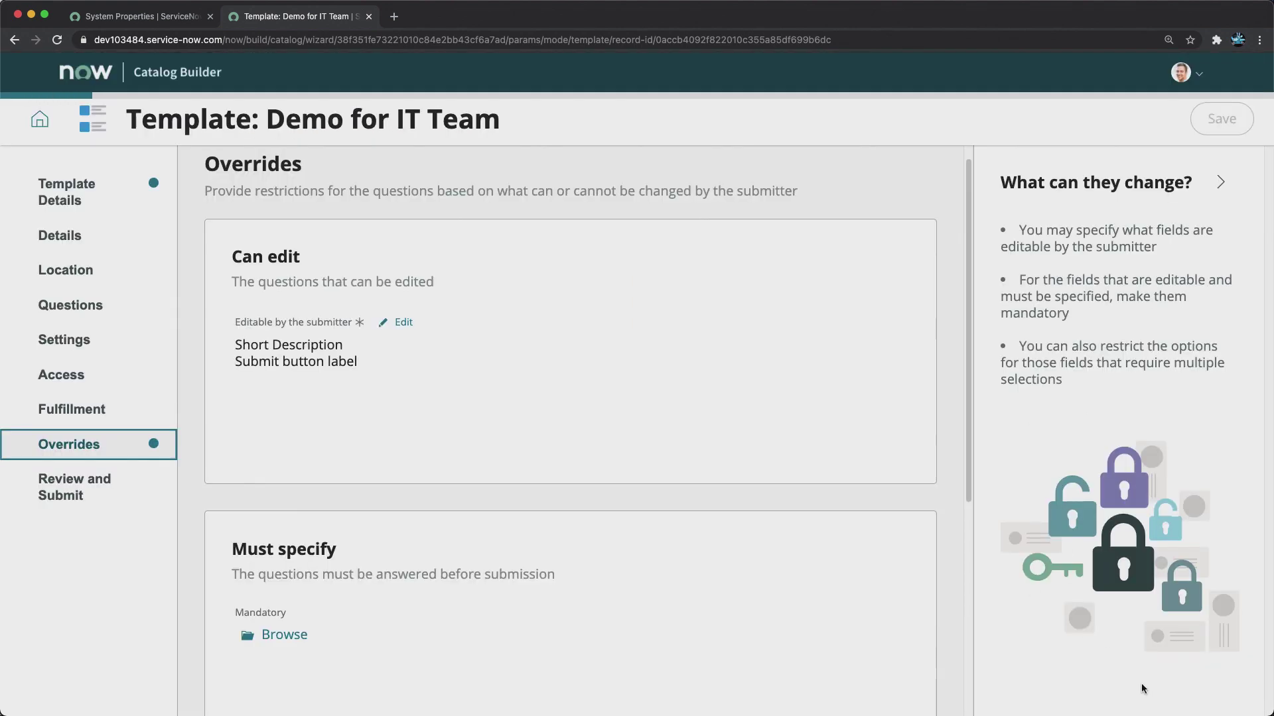
- Under Must specify, make only Submit button label mandatory and save the selections
{"action": "scroll", "coordinate": [399, 418], "scroll_direction": "down", "scroll_amount": 4}
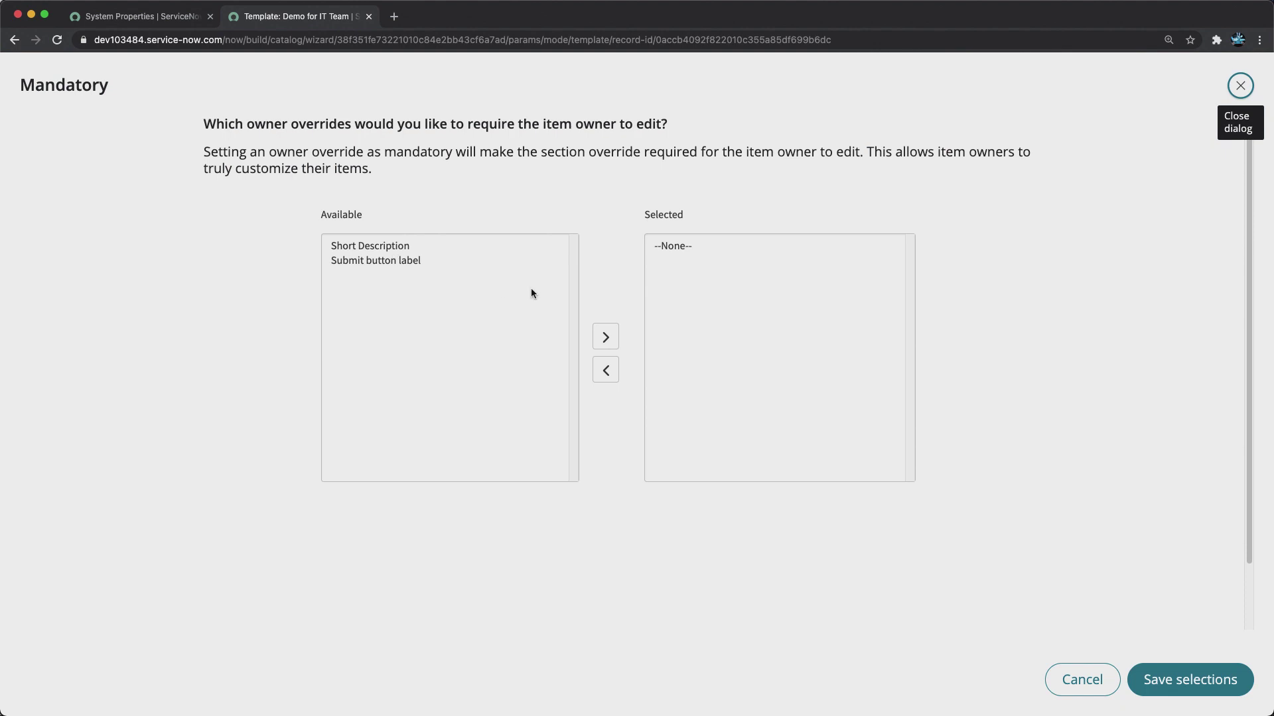
{"action": "double_click", "coordinate": [413, 246]}
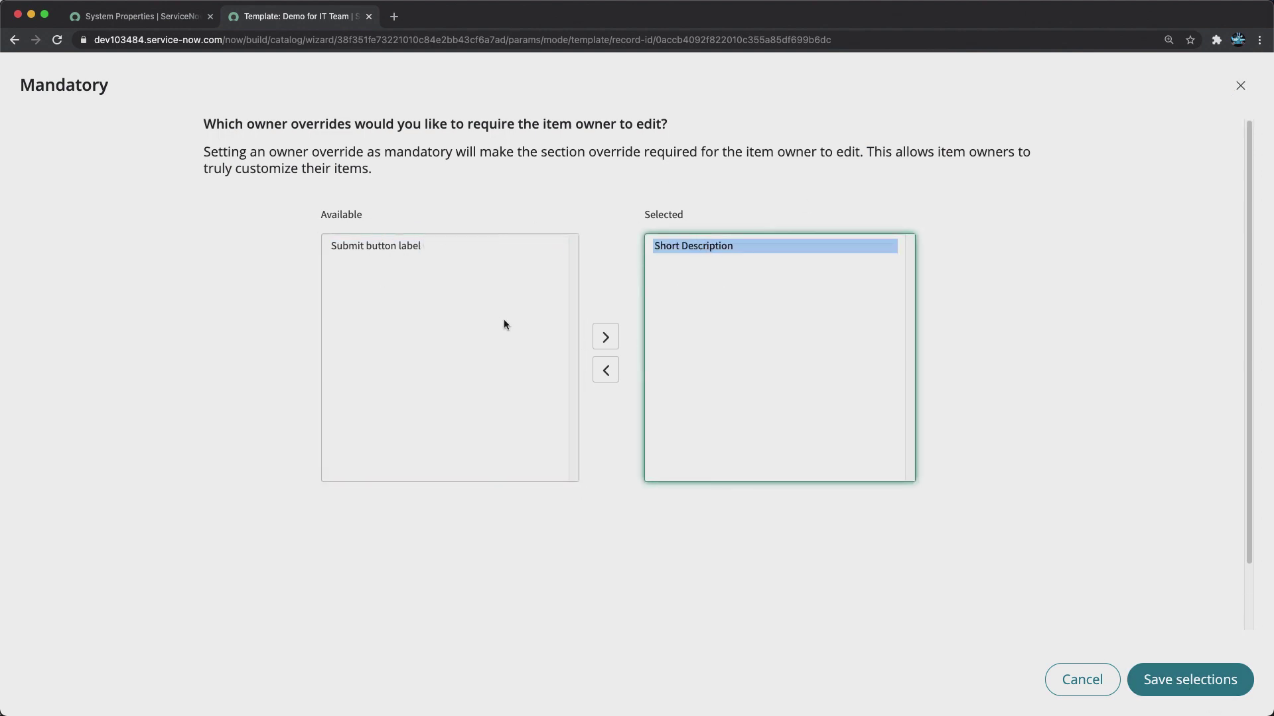
{"action": "double_click", "coordinate": [723, 248]}
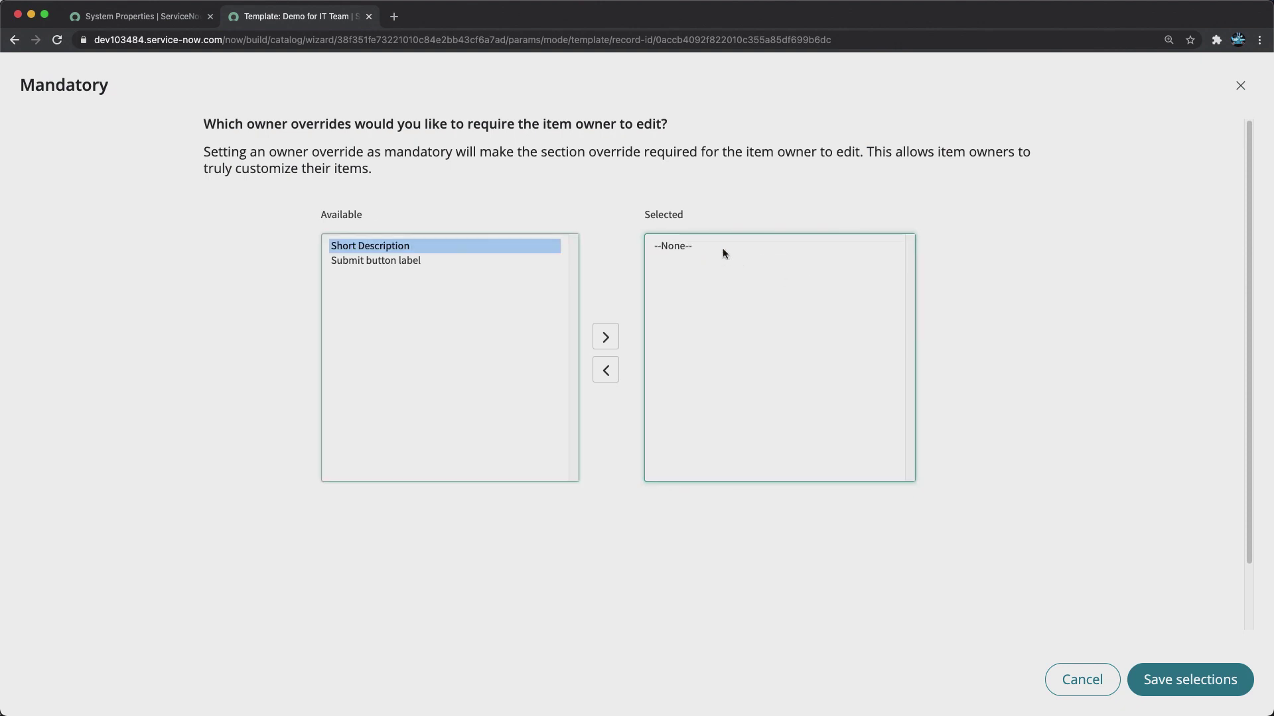
{"action": "left_click", "coordinate": [377, 261]}
{"action": "double_click", "coordinate": [377, 261]}
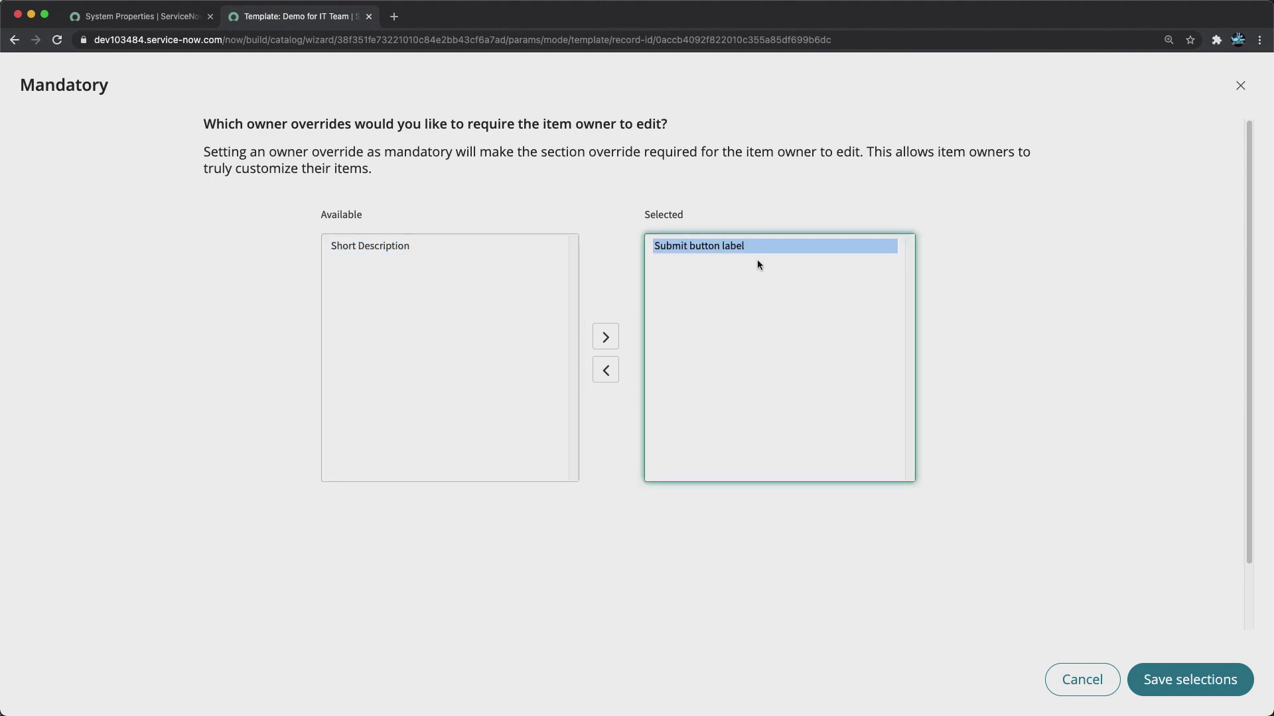
{"action": "left_click", "coordinate": [1180, 675]}
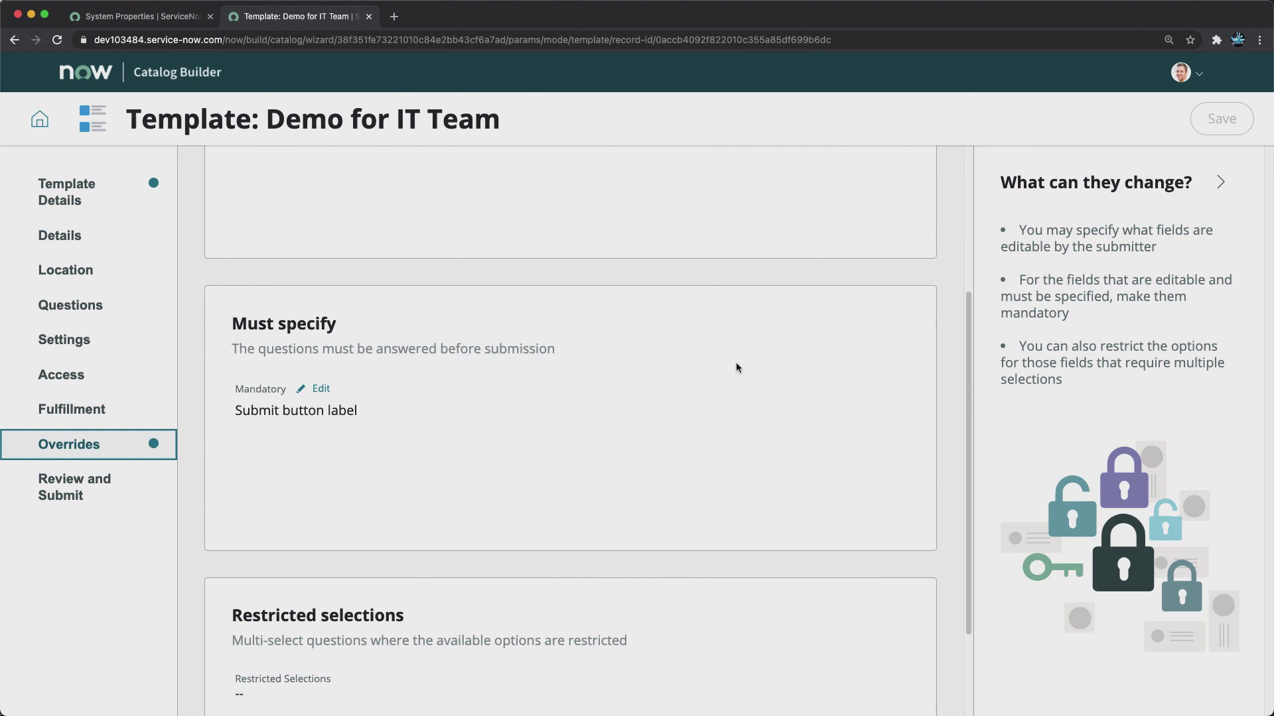
- Review the template's overrides and full summary, and submit the template
{"action": "scroll", "coordinate": [651, 383], "scroll_direction": "down", "scroll_amount": 3}
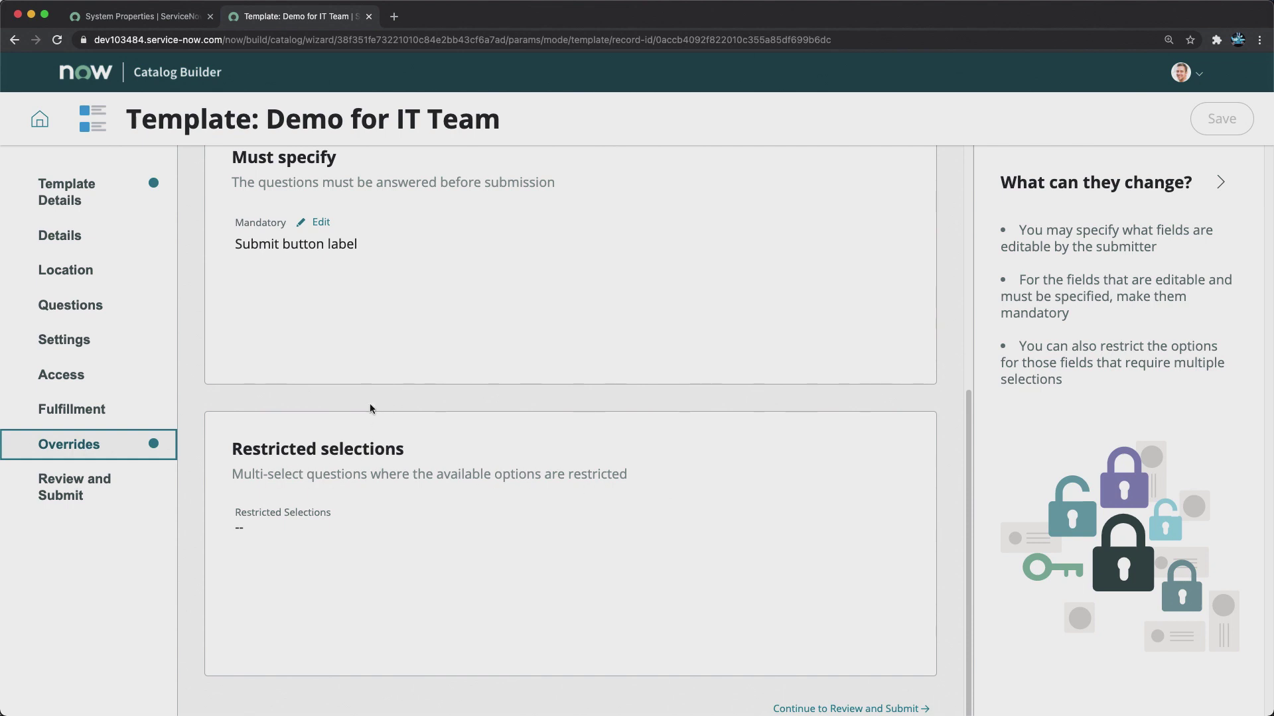
{"action": "scroll", "coordinate": [369, 408], "scroll_direction": "up", "scroll_amount": 6}
{"action": "scroll", "coordinate": [419, 452], "scroll_direction": "down", "scroll_amount": 5}
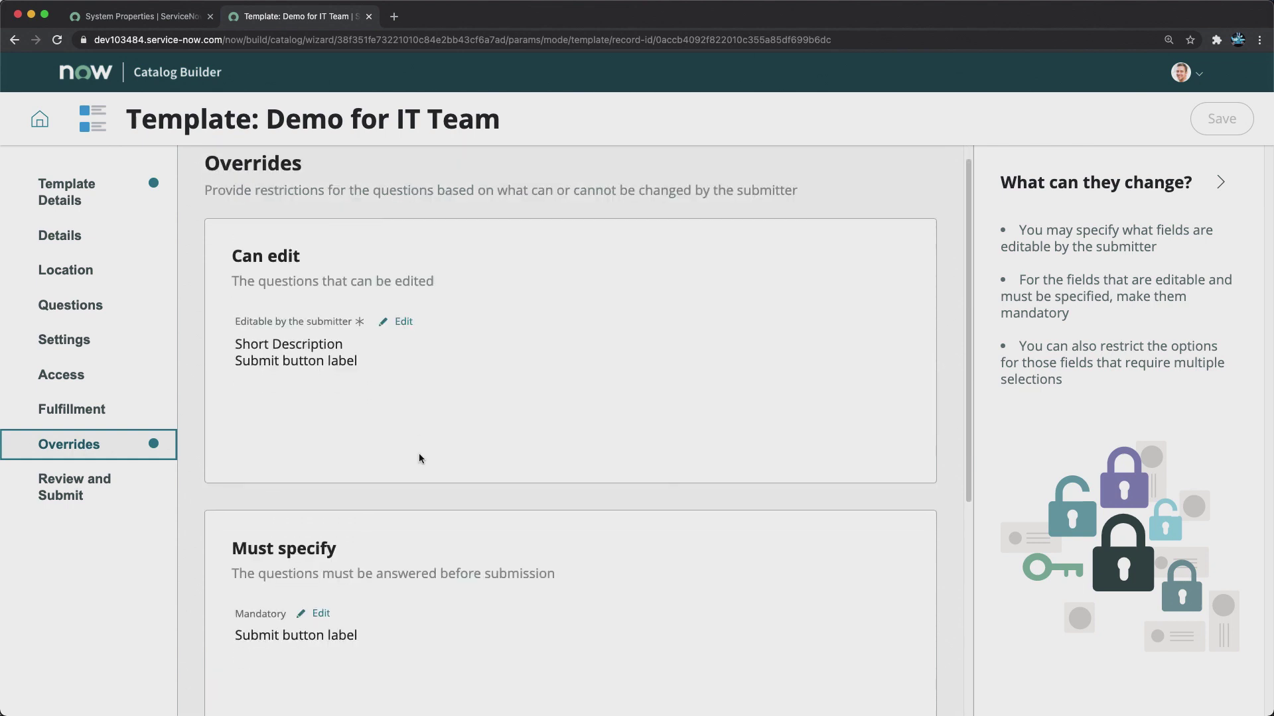
{"action": "scroll", "coordinate": [452, 394], "scroll_direction": "up", "scroll_amount": 5}
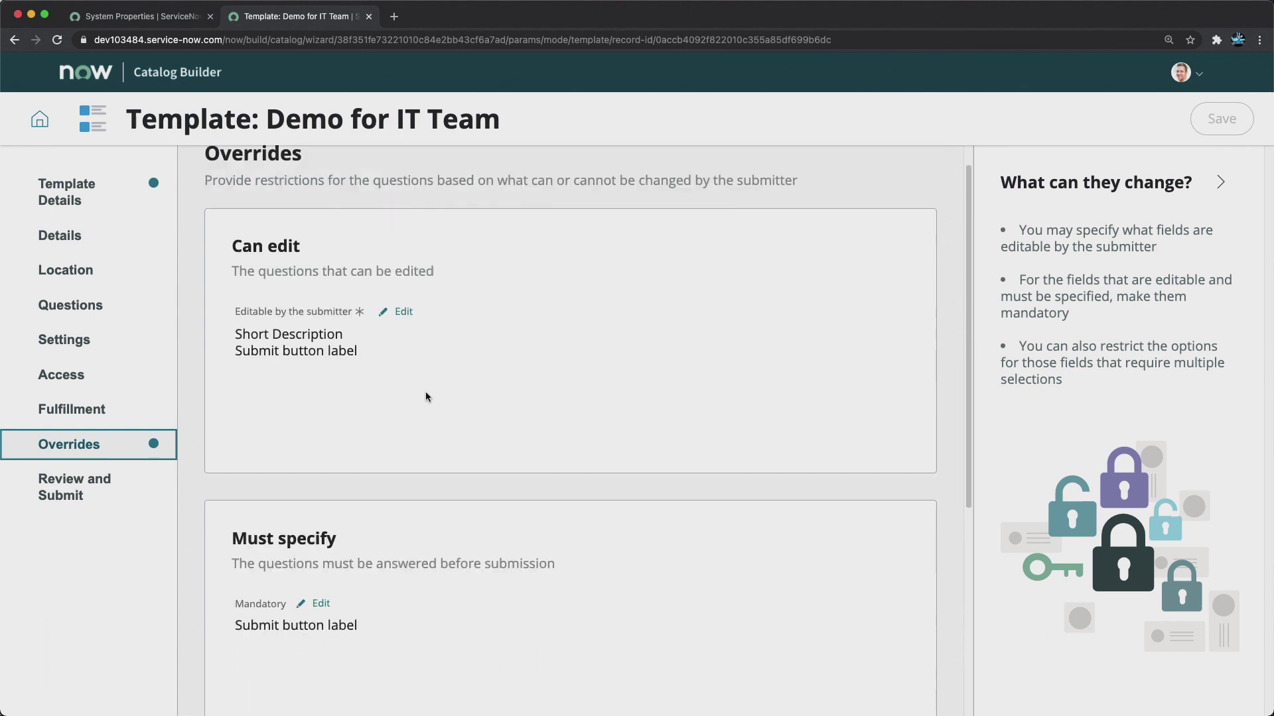
{"action": "left_click", "coordinate": [76, 485]}
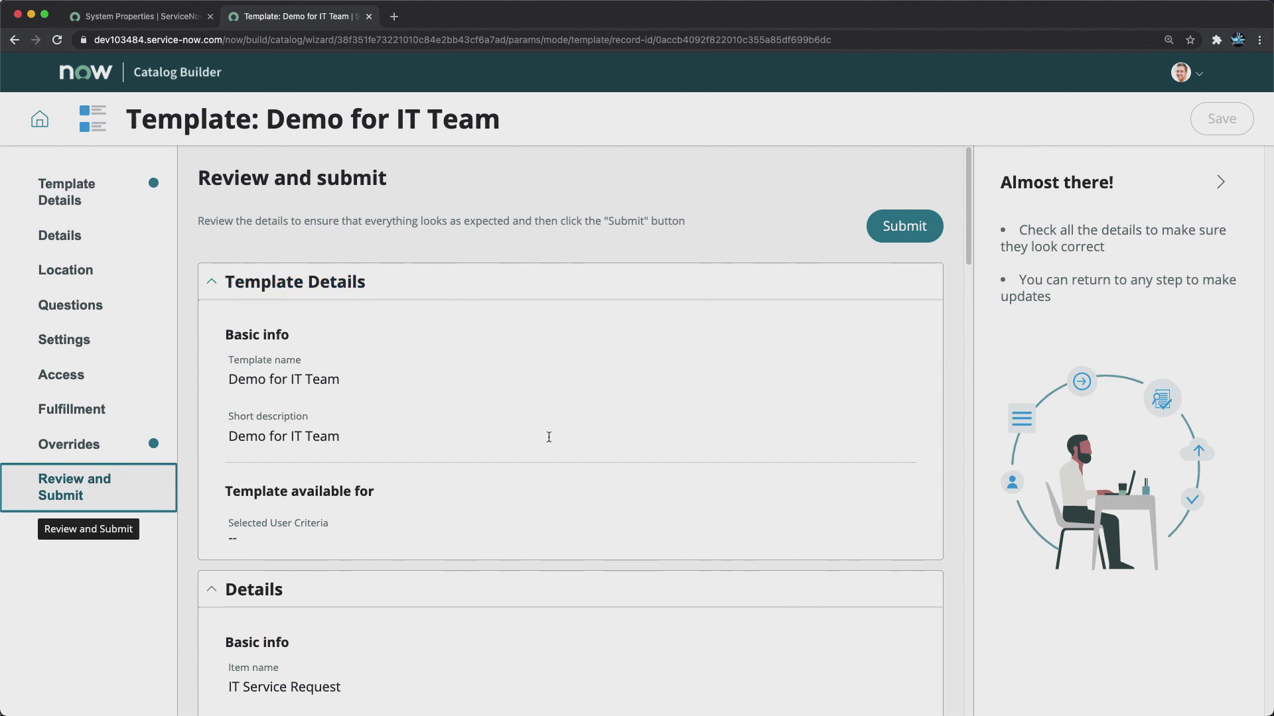
{"action": "scroll", "coordinate": [581, 425], "scroll_direction": "down", "scroll_amount": 20}
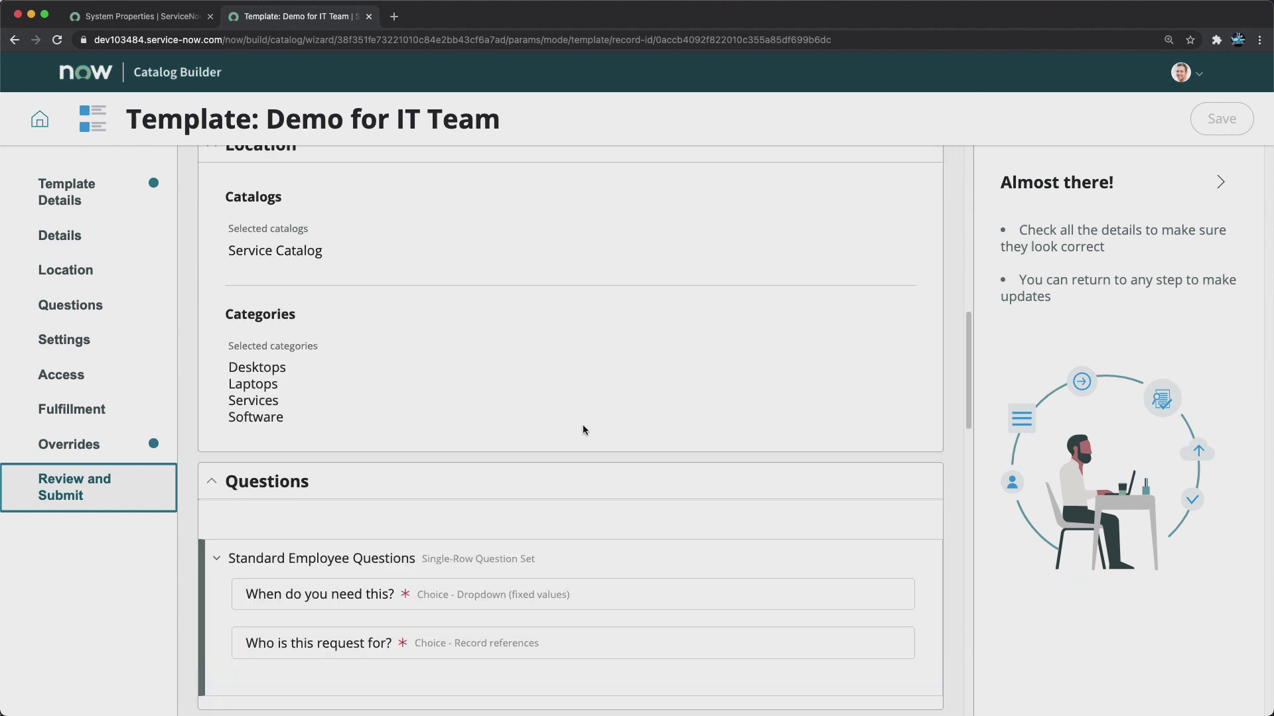
{"action": "scroll", "coordinate": [603, 438], "scroll_direction": "up", "scroll_amount": 20}
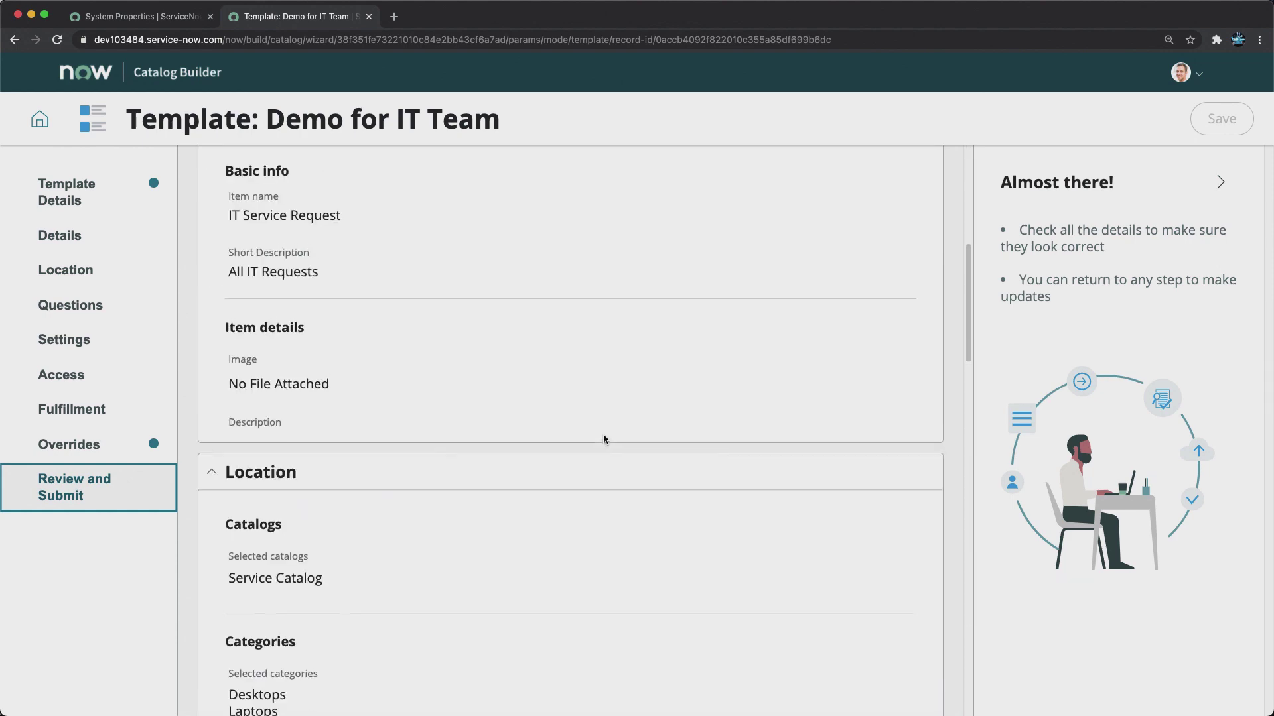
{"action": "scroll", "coordinate": [597, 440], "scroll_direction": "down", "scroll_amount": 12}
{"action": "scroll", "coordinate": [595, 435], "scroll_direction": "down", "scroll_amount": 10}
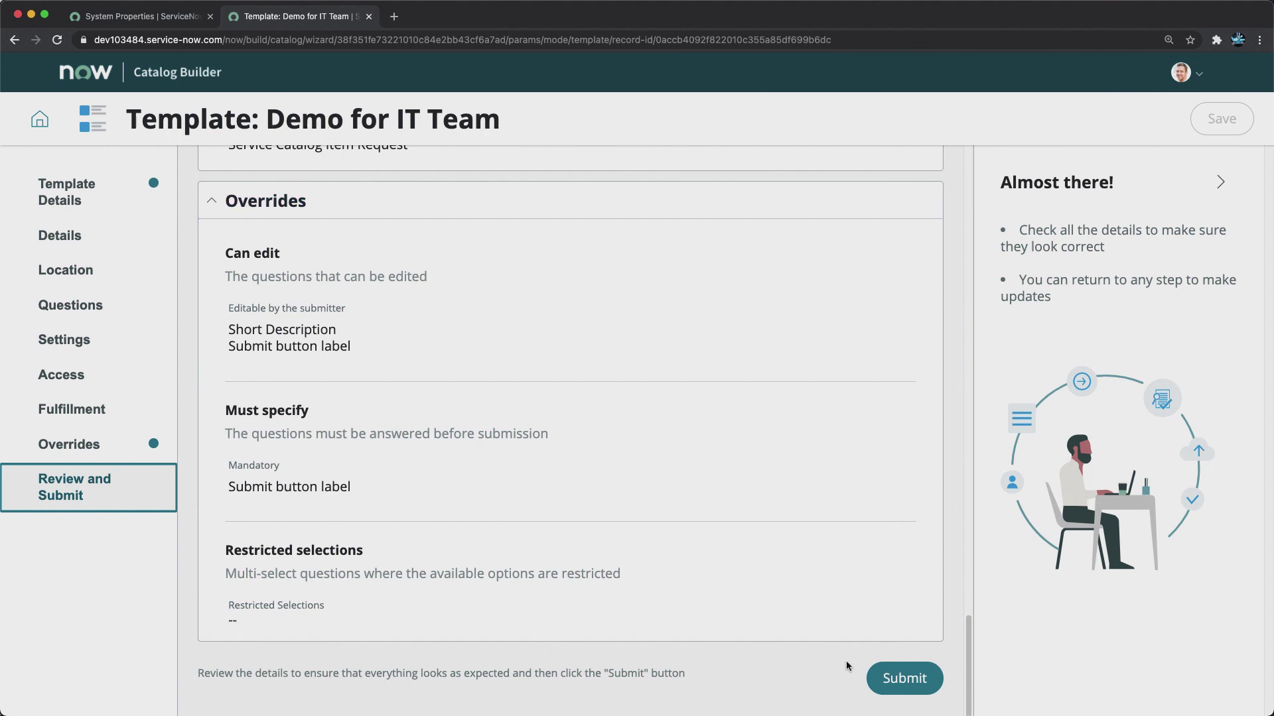
{"action": "left_click", "coordinate": [906, 679]}
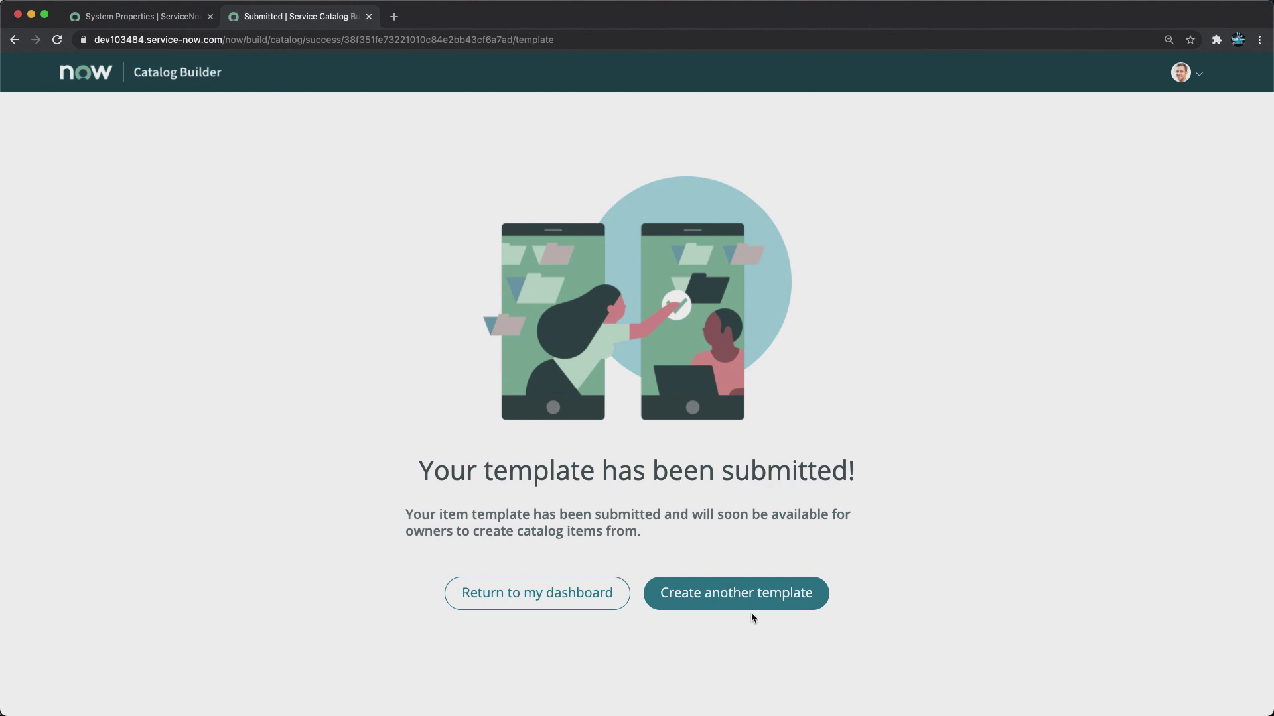
- Return to the Catalog Builder dashboard and open the list of catalog item templates
{"action": "left_click", "coordinate": [528, 593]}
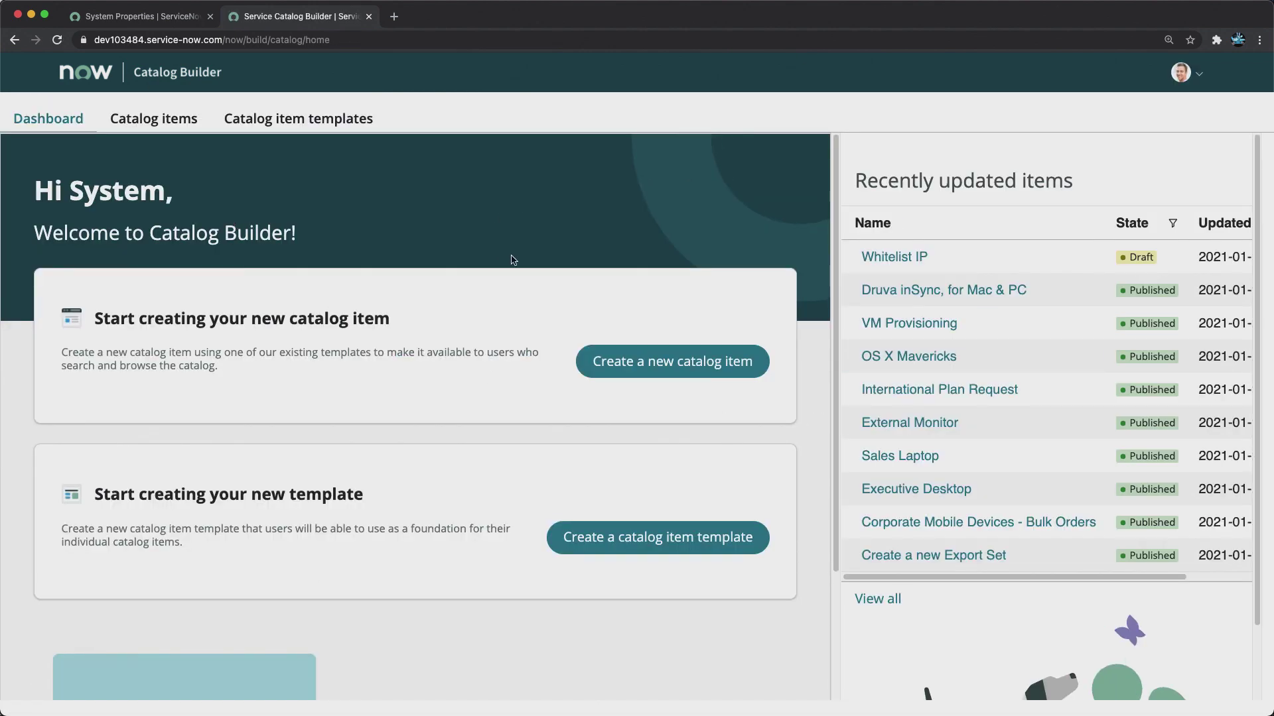
{"action": "left_click", "coordinate": [314, 126]}
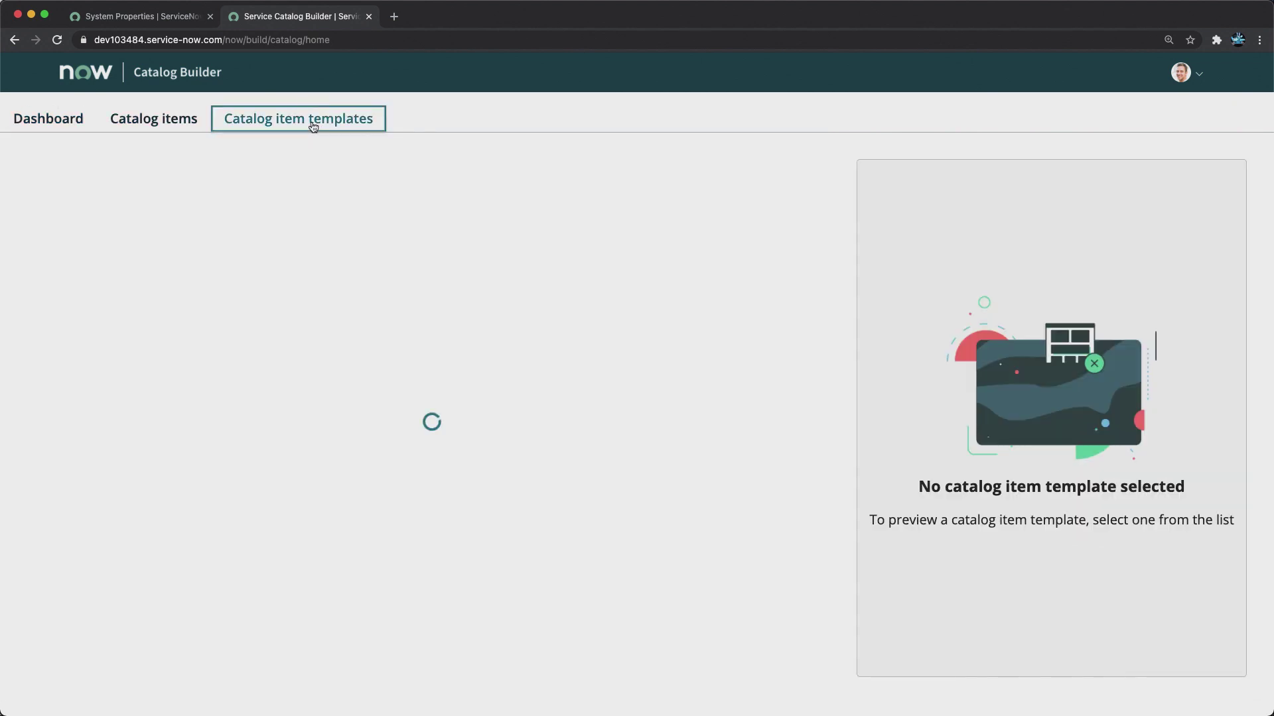
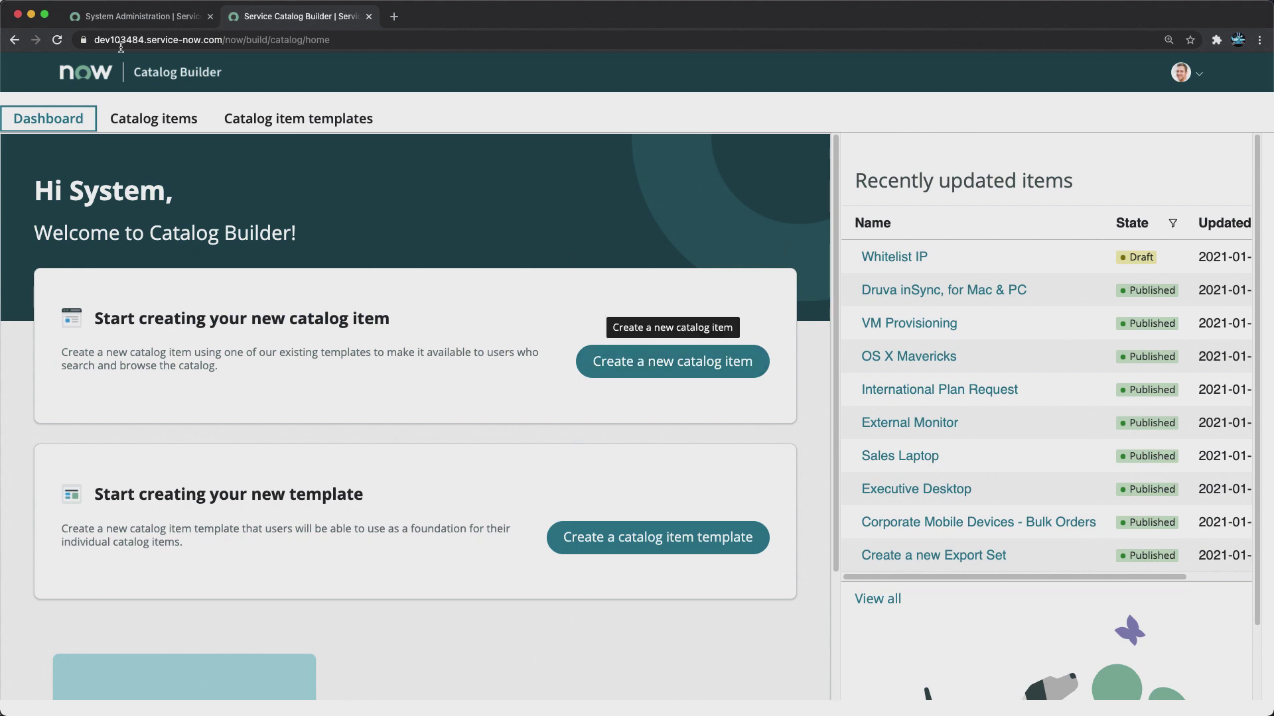
- Switch to the ServiceNow System Administration page, open the sys_user list and start a new user record
{"action": "left_click", "coordinate": [129, 15]}
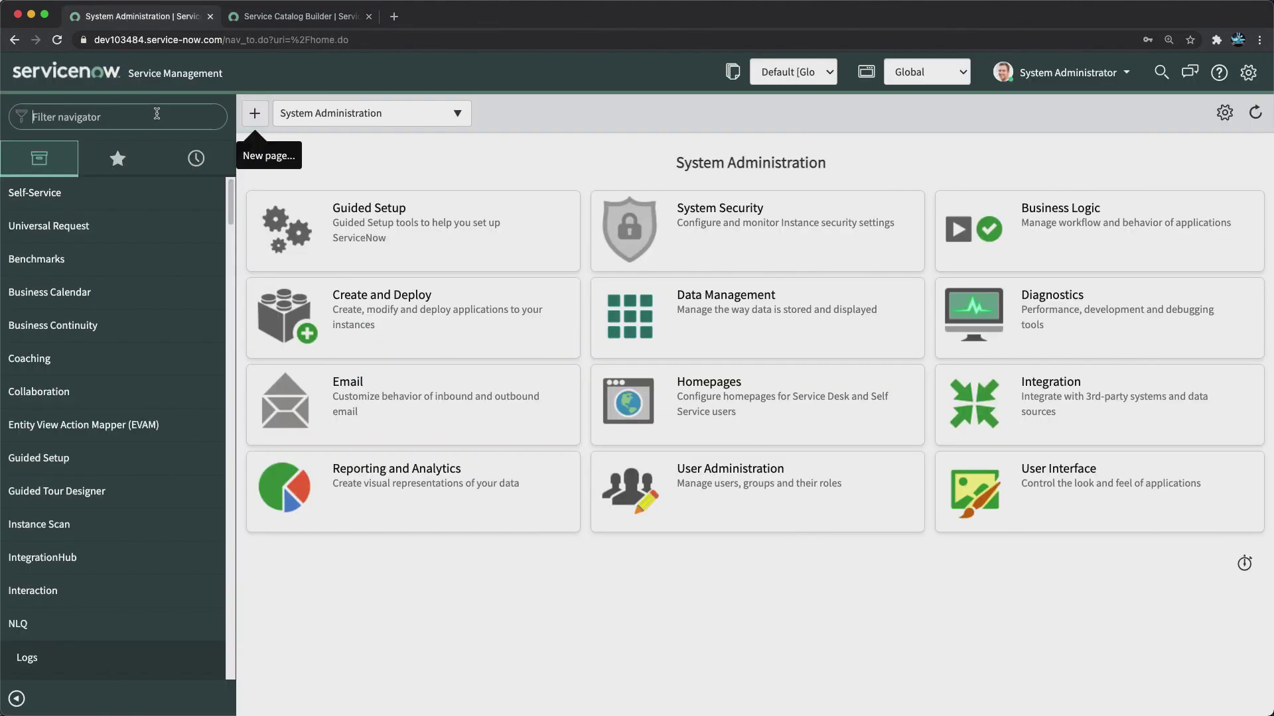
{"action": "type", "text": "sys"}
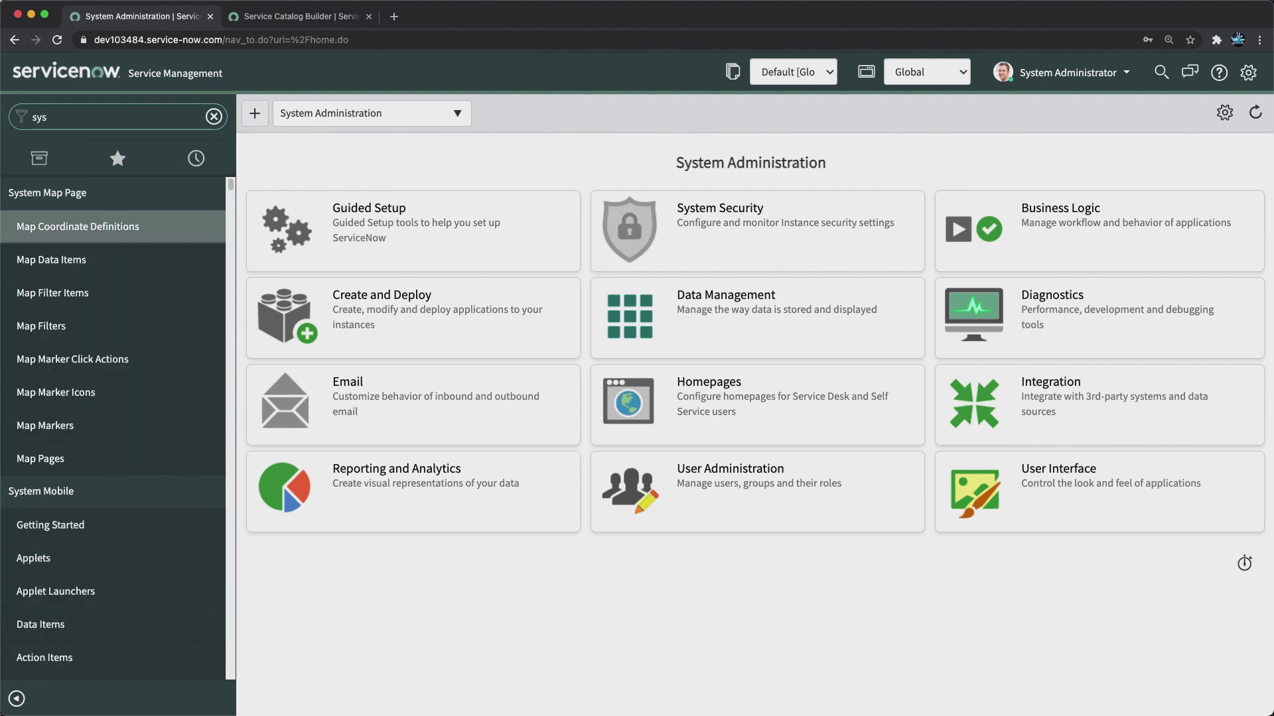
{"action": "type", "text": "_user."}
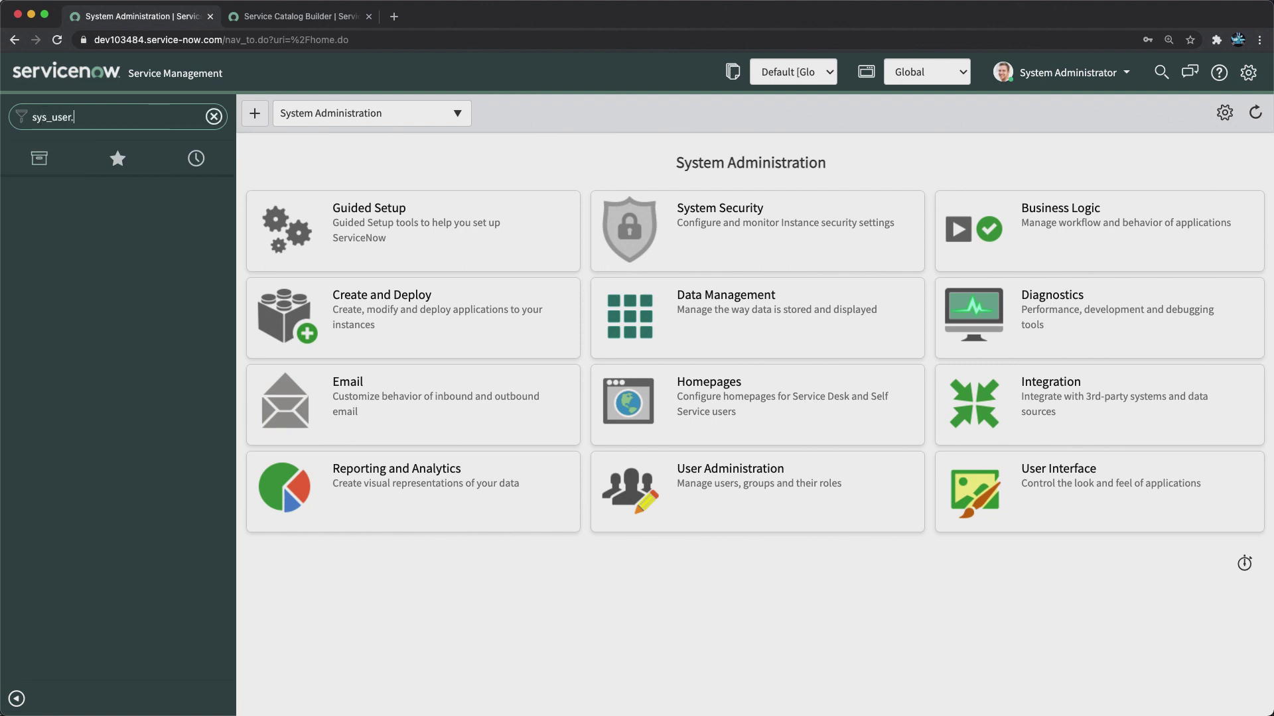
{"action": "type", "text": "list"}
{"action": "key", "text": "Return"}
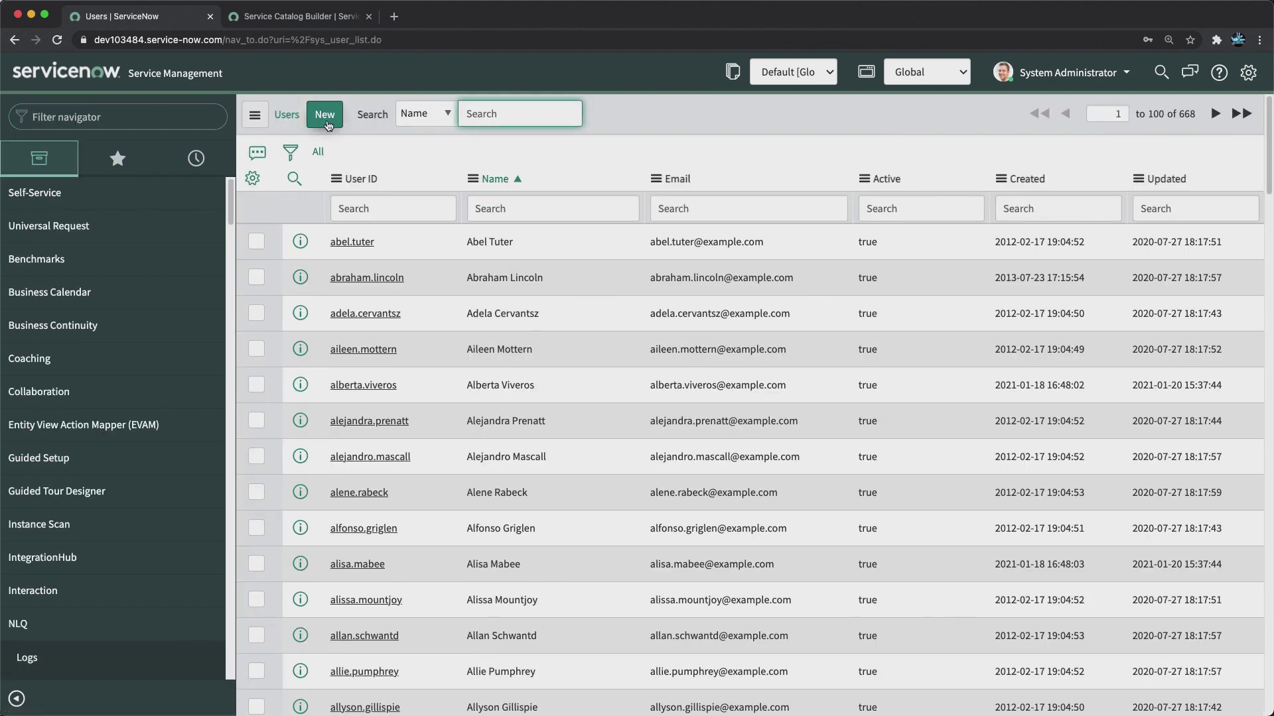
{"action": "left_click", "coordinate": [329, 124]}
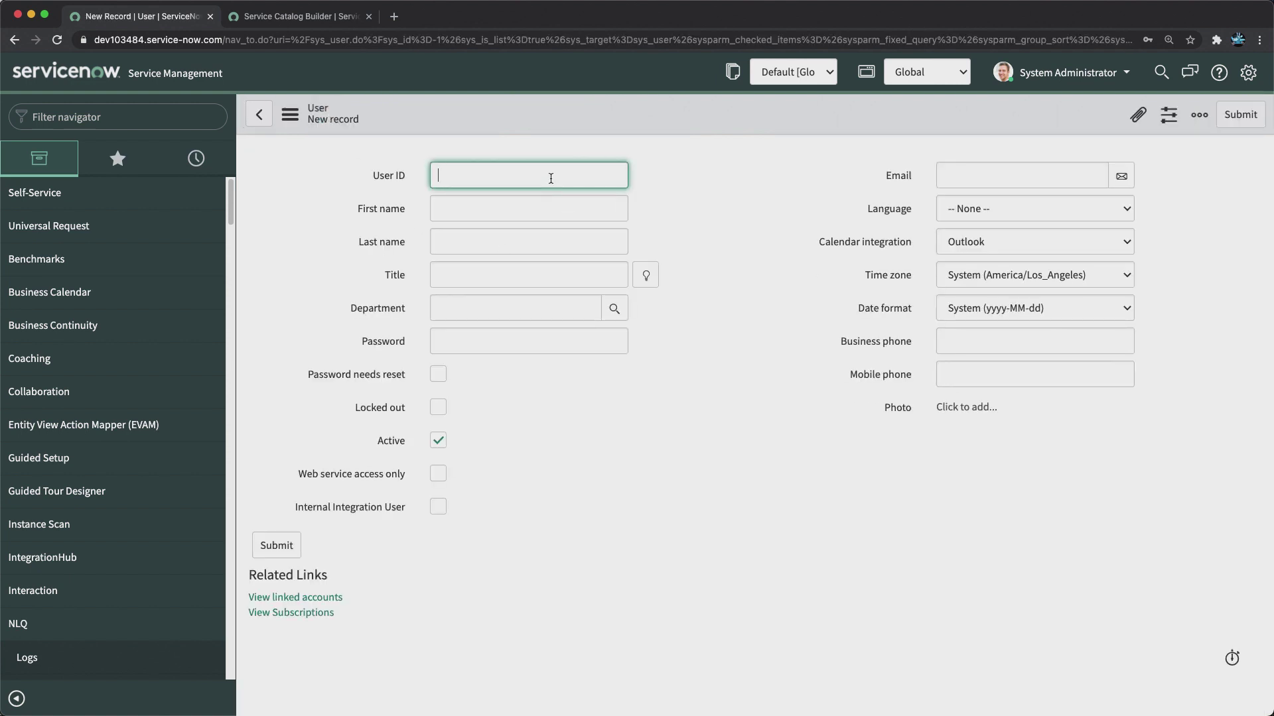
- Fill in the user record with user ID demo.catalog.builder, first name Catalog and last name Builder
{"action": "type", "text": "test"}
{"action": "key", "text": "BackSpace"}
{"action": "key", "text": "BackSpace"}
{"action": "type", "text": "demo.catalog.builder"}
{"action": "left_click", "coordinate": [509, 219]}
{"action": "type", "text": "Catra"}
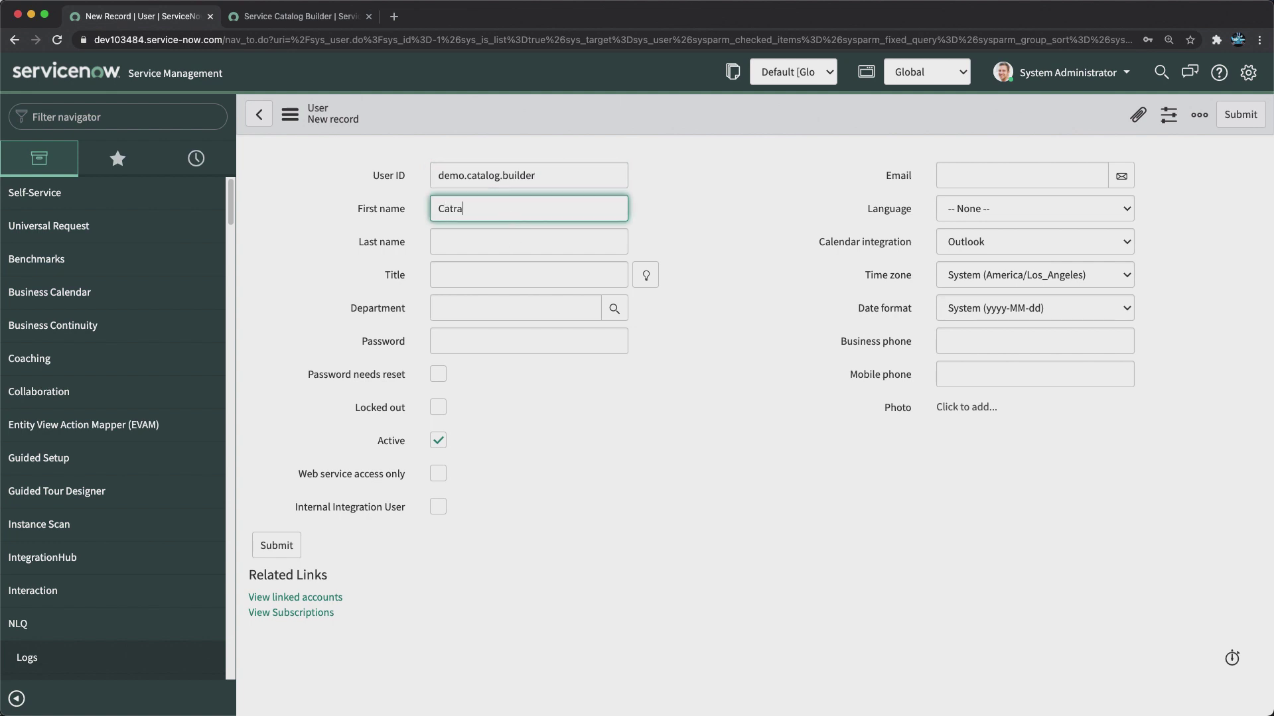
{"action": "key", "text": "BackSpace"}
{"action": "key", "text": "BackSpace"}
{"action": "type", "text": "alog"}
{"action": "left_click", "coordinate": [529, 241]}
{"action": "type", "text": "Builder"}
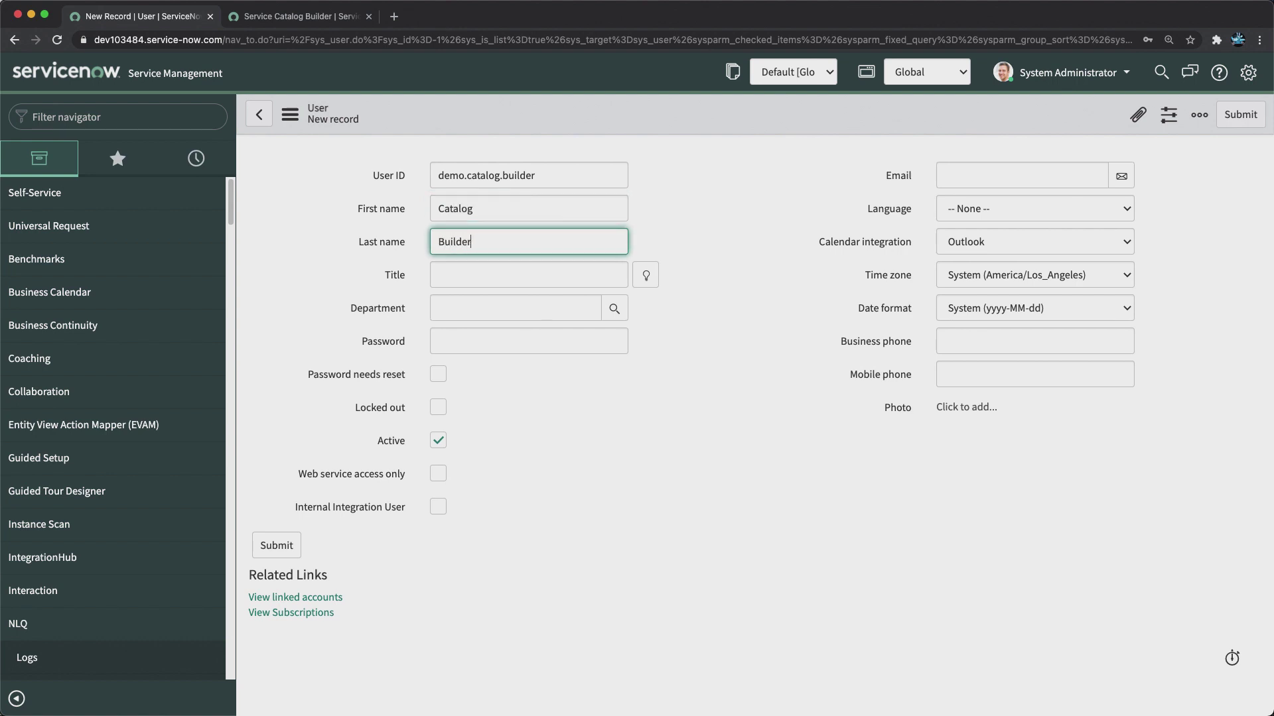
- Save the new user record while staying on its form
{"action": "left_click", "coordinate": [721, 245]}
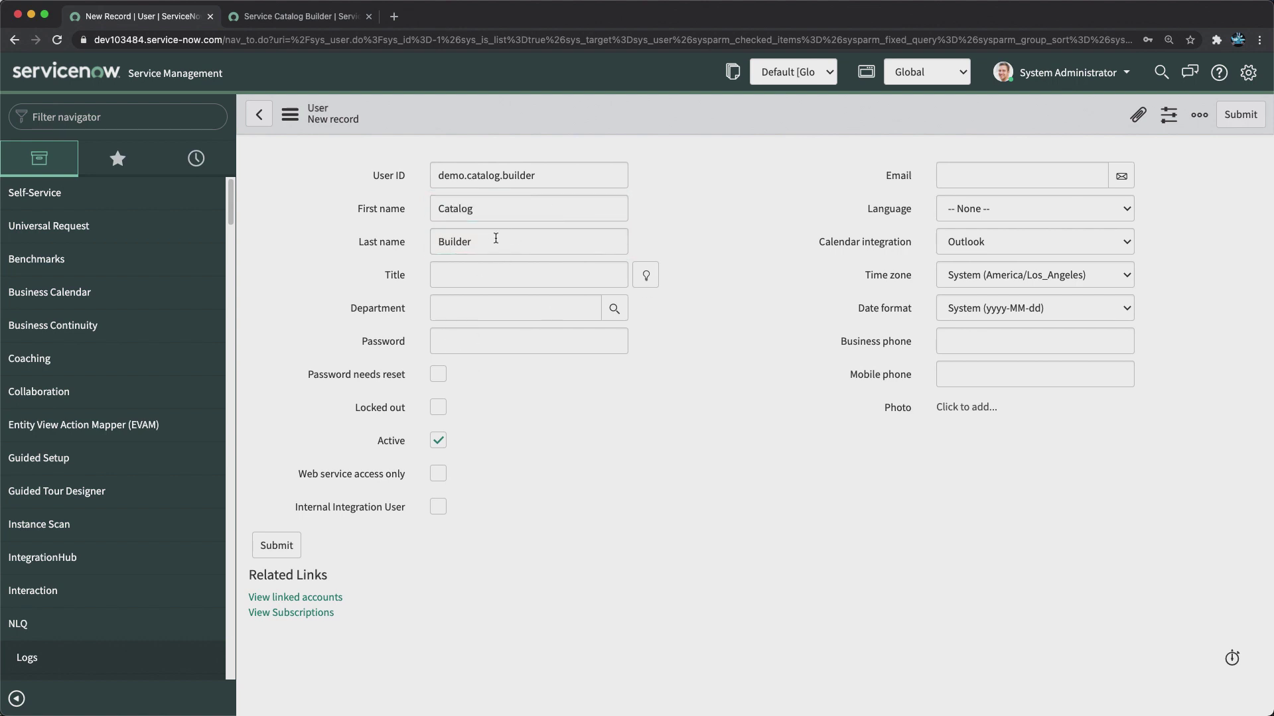
{"action": "left_click", "coordinate": [706, 211]}
{"action": "right_click", "coordinate": [695, 114]}
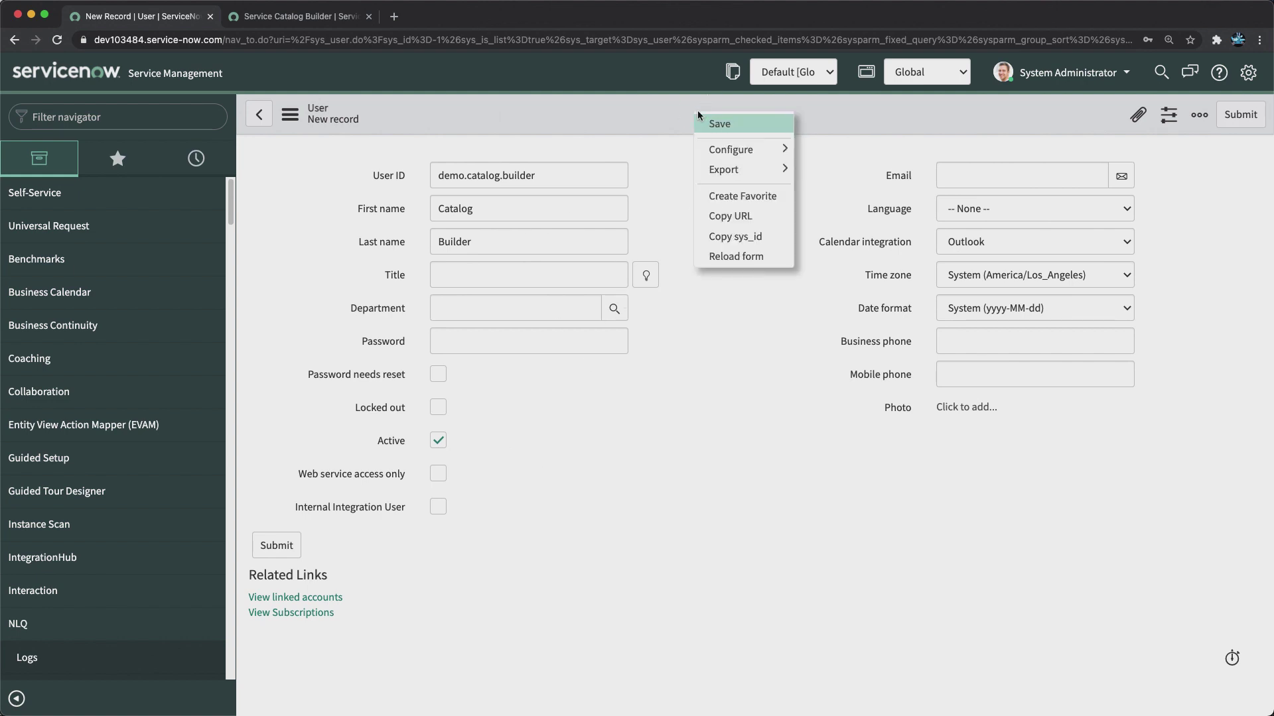
{"action": "left_click", "coordinate": [725, 128]}
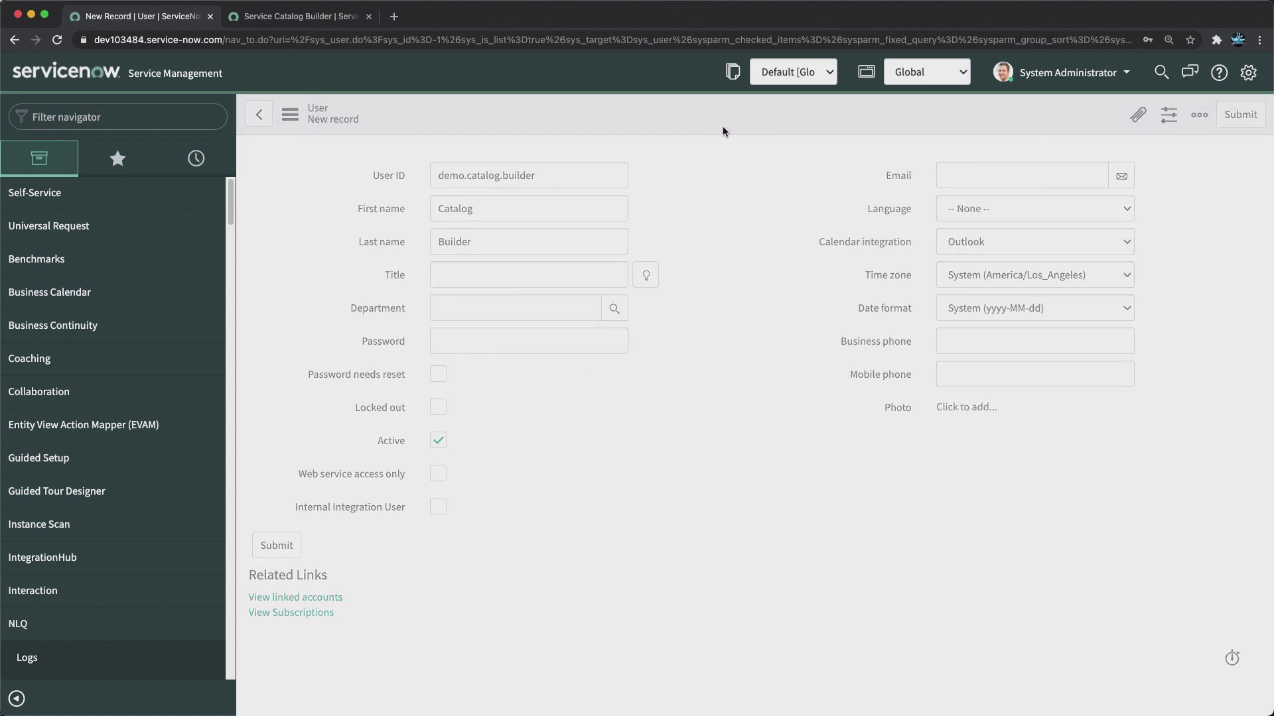
{"action": "left_click", "coordinate": [655, 456]}
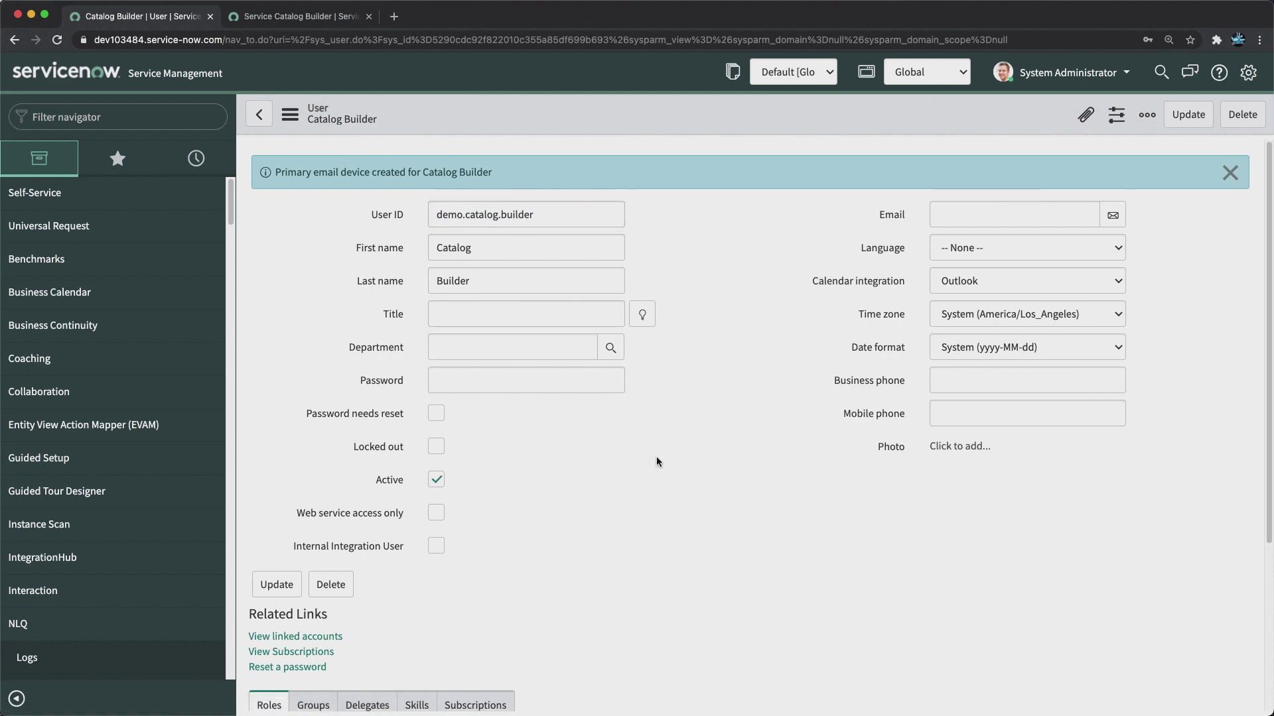
- Assign the catalog_builder_editor role to the Catalog Builder user and save the role list
{"action": "scroll", "coordinate": [475, 464], "scroll_direction": "down", "scroll_amount": 5}
{"action": "scroll", "coordinate": [537, 478], "scroll_direction": "up", "scroll_amount": 3}
{"action": "scroll", "coordinate": [409, 580], "scroll_direction": "down", "scroll_amount": 3}
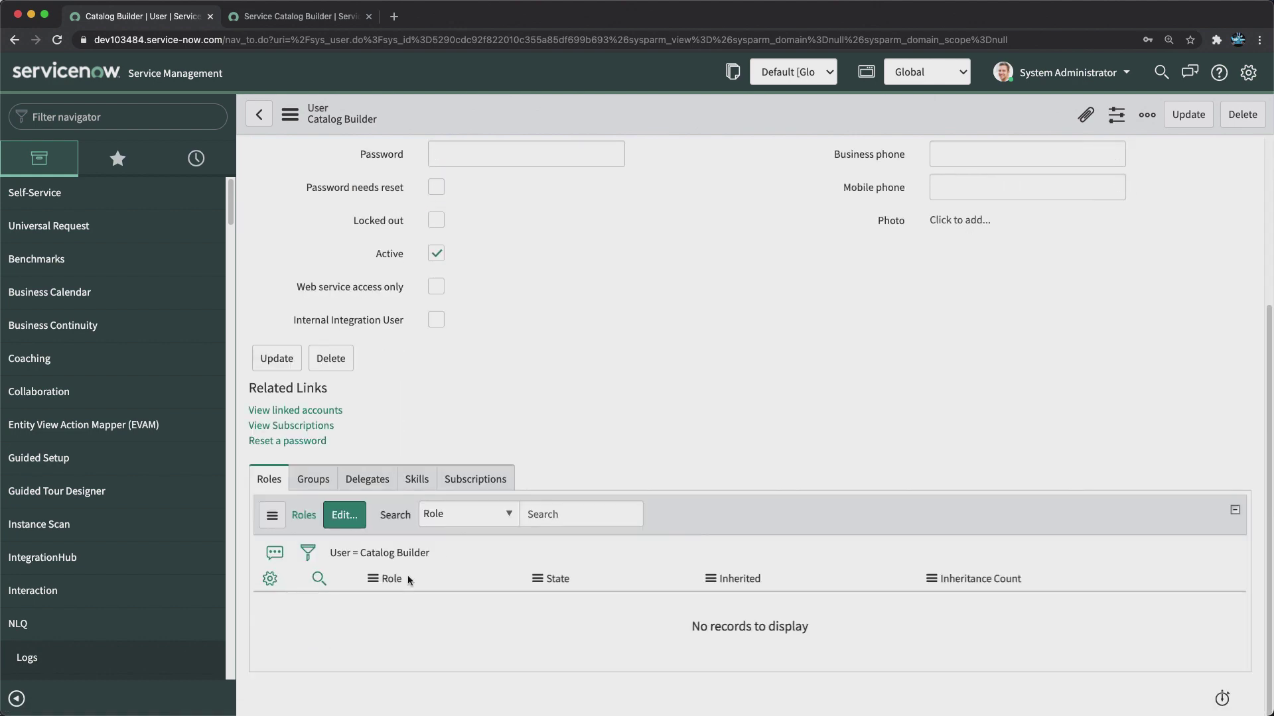
{"action": "left_click", "coordinate": [345, 516]}
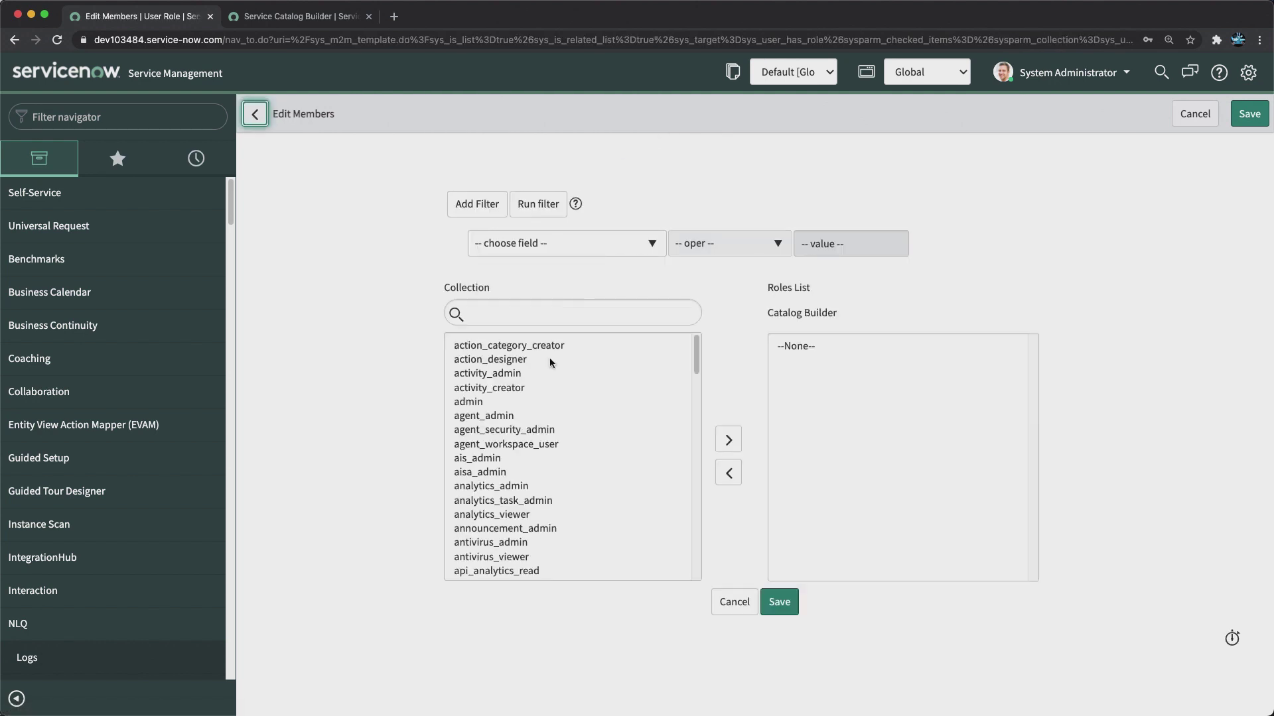
{"action": "left_click", "coordinate": [557, 309]}
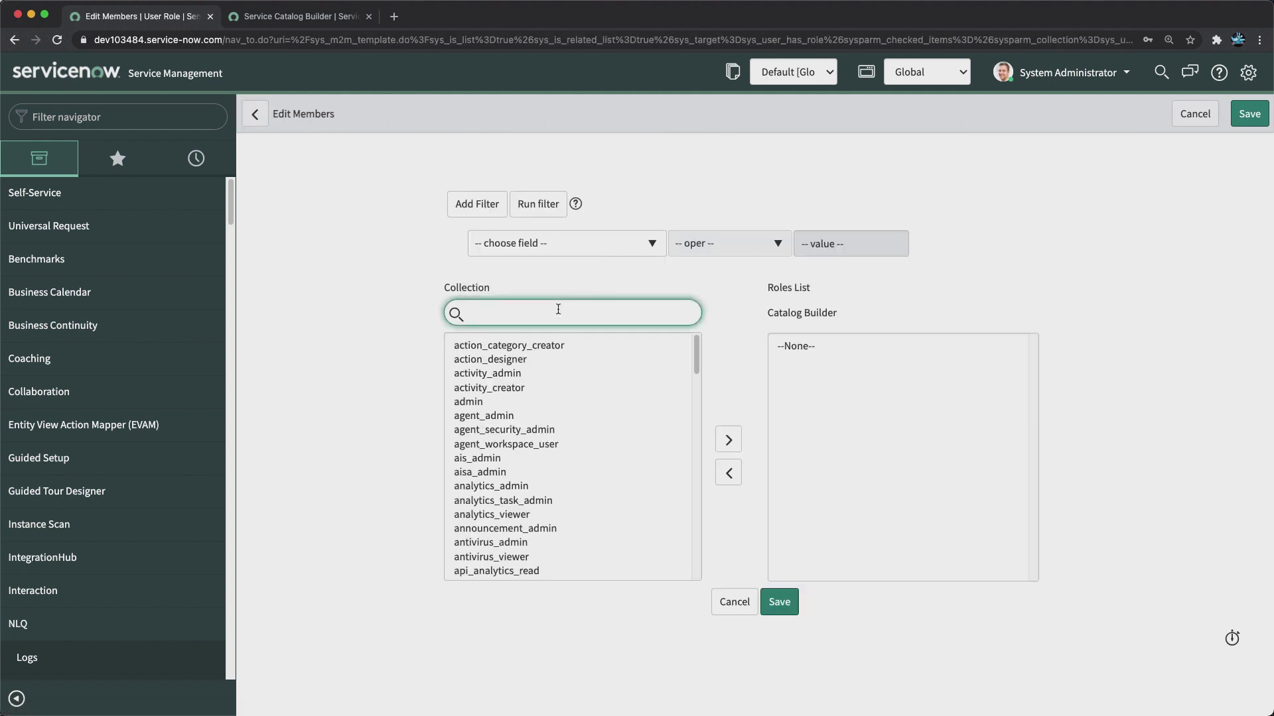
{"action": "type", "text": "*buil"}
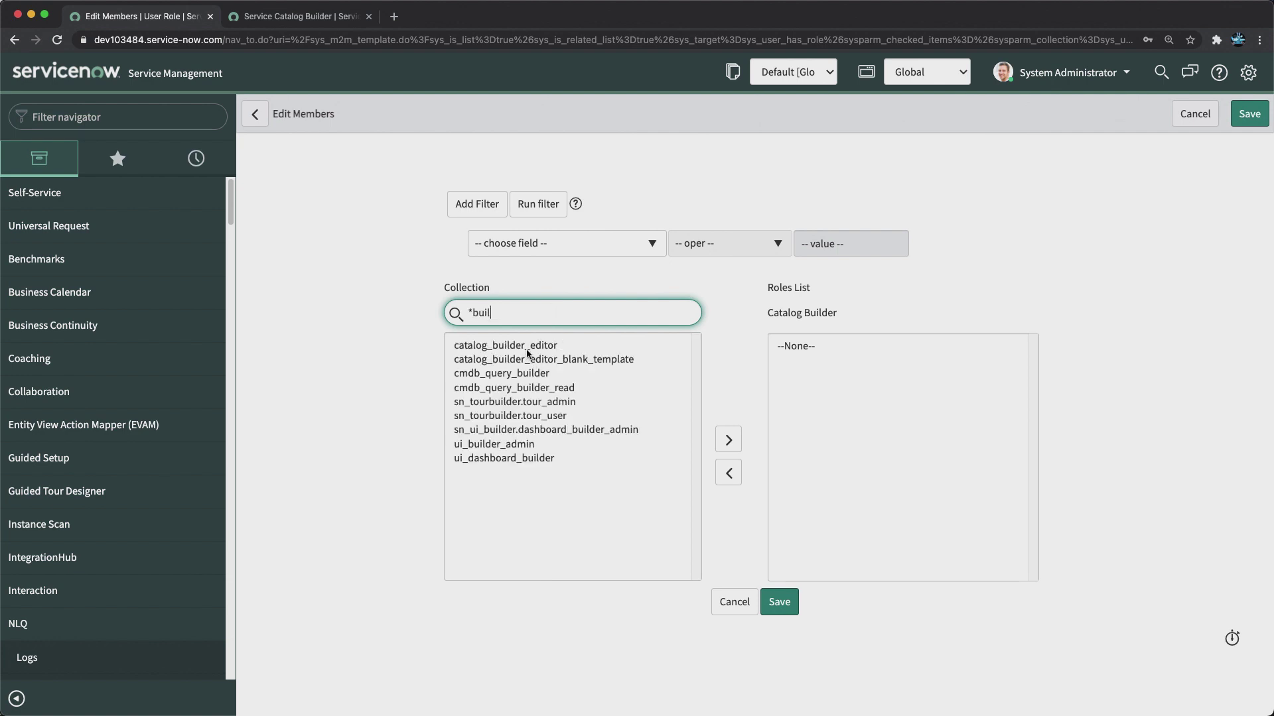
{"action": "double_click", "coordinate": [535, 346]}
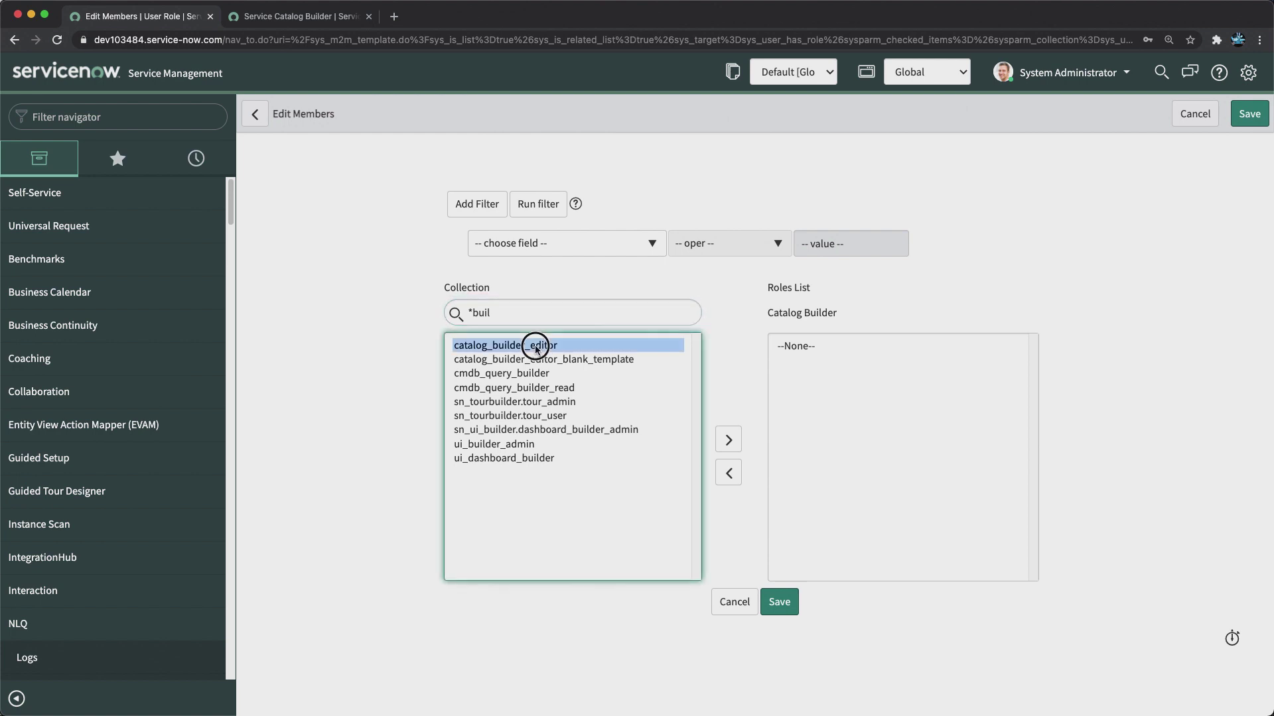
{"action": "left_click", "coordinate": [780, 603]}
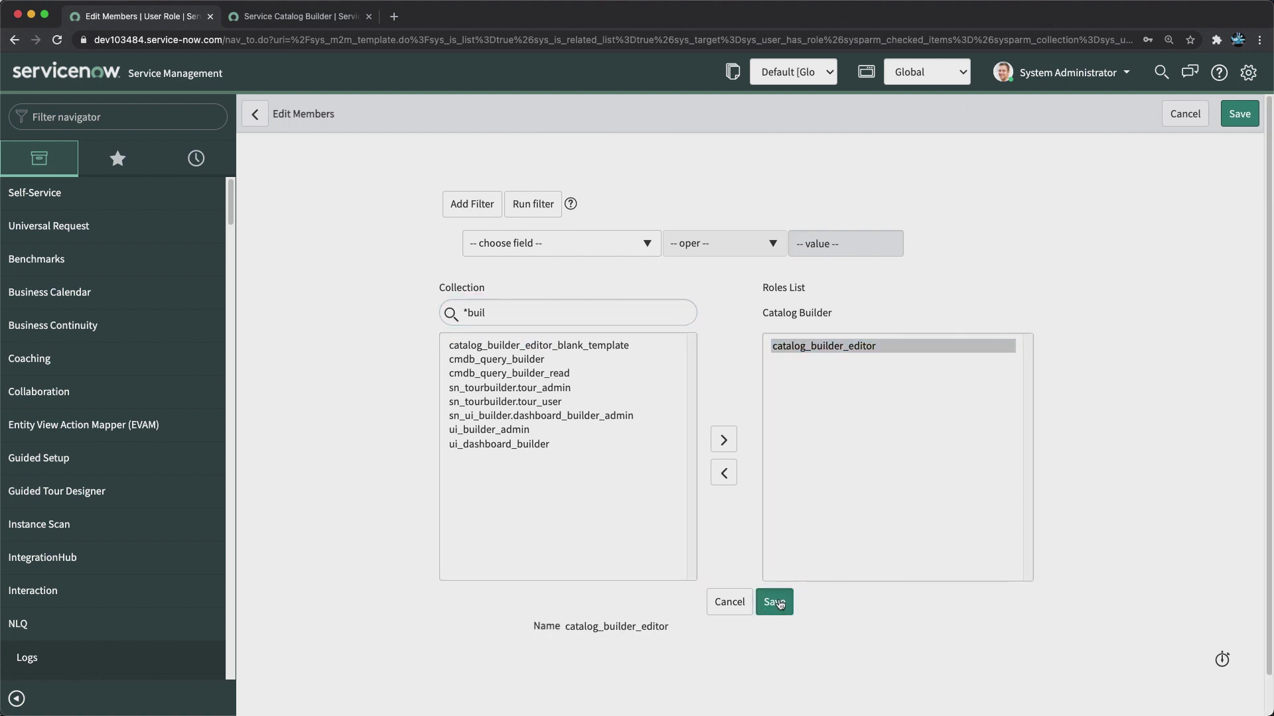
{"action": "left_click", "coordinate": [774, 602]}
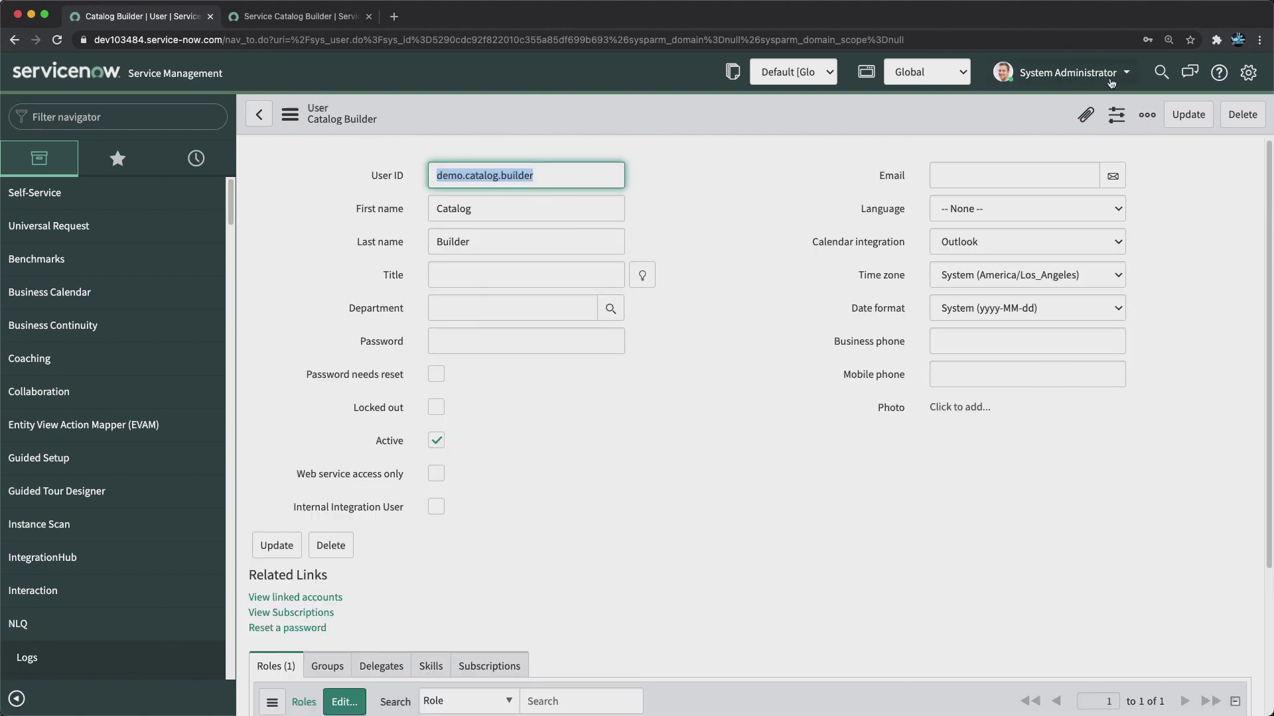
- Impersonate the Catalog Builder user (demo.catalog.builder)
{"action": "left_click", "coordinate": [1081, 76]}
{"action": "left_click", "coordinate": [1068, 122]}
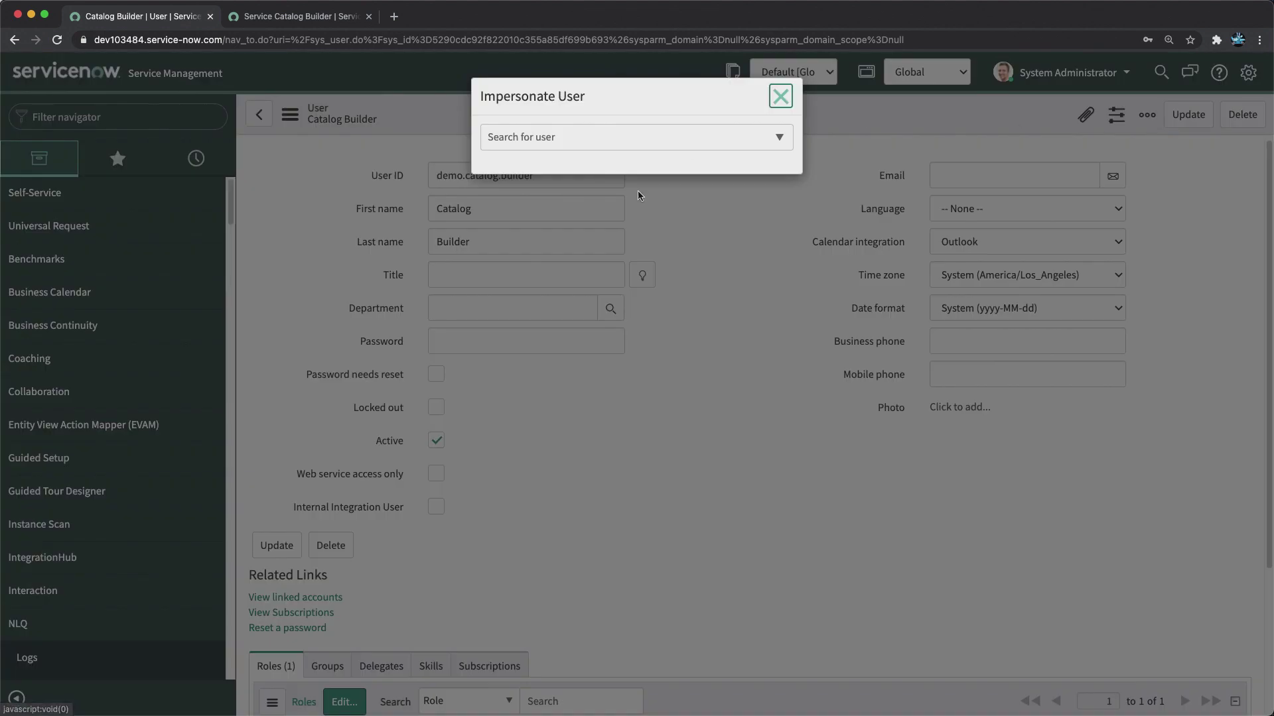
{"action": "left_click", "coordinate": [600, 141]}
{"action": "type", "text": "ca"}
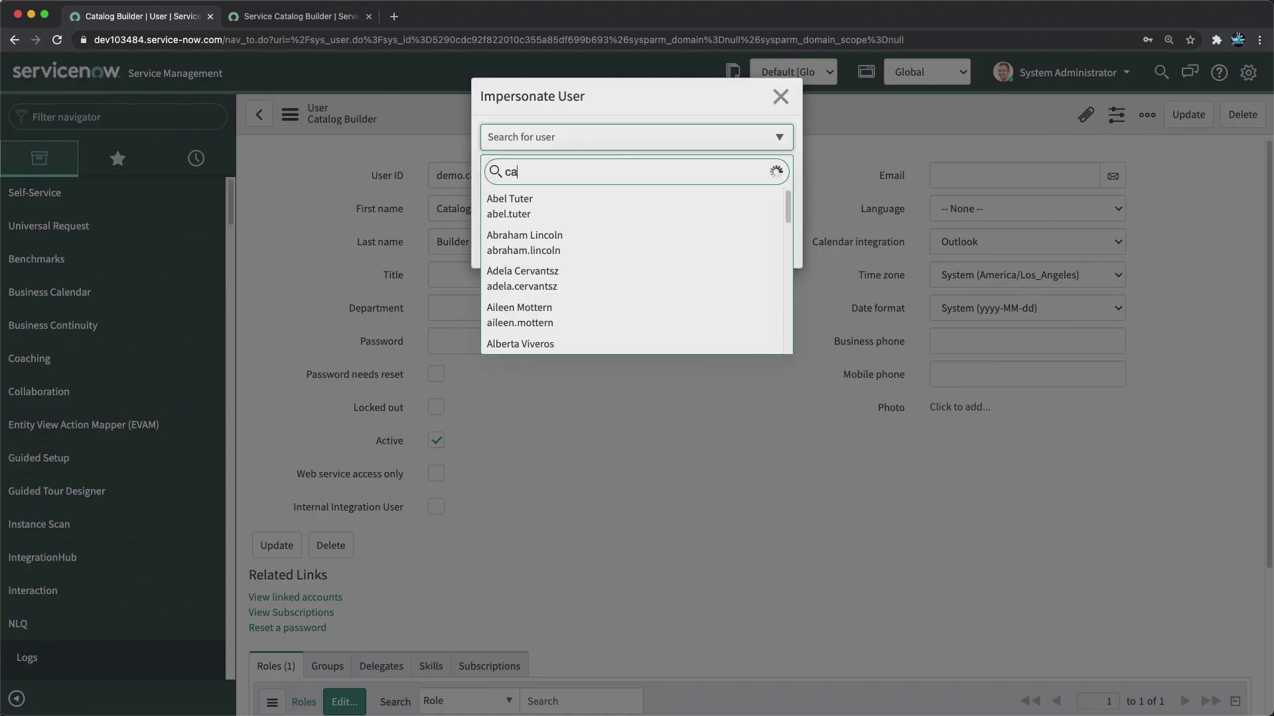
{"action": "type", "text": "talog"}
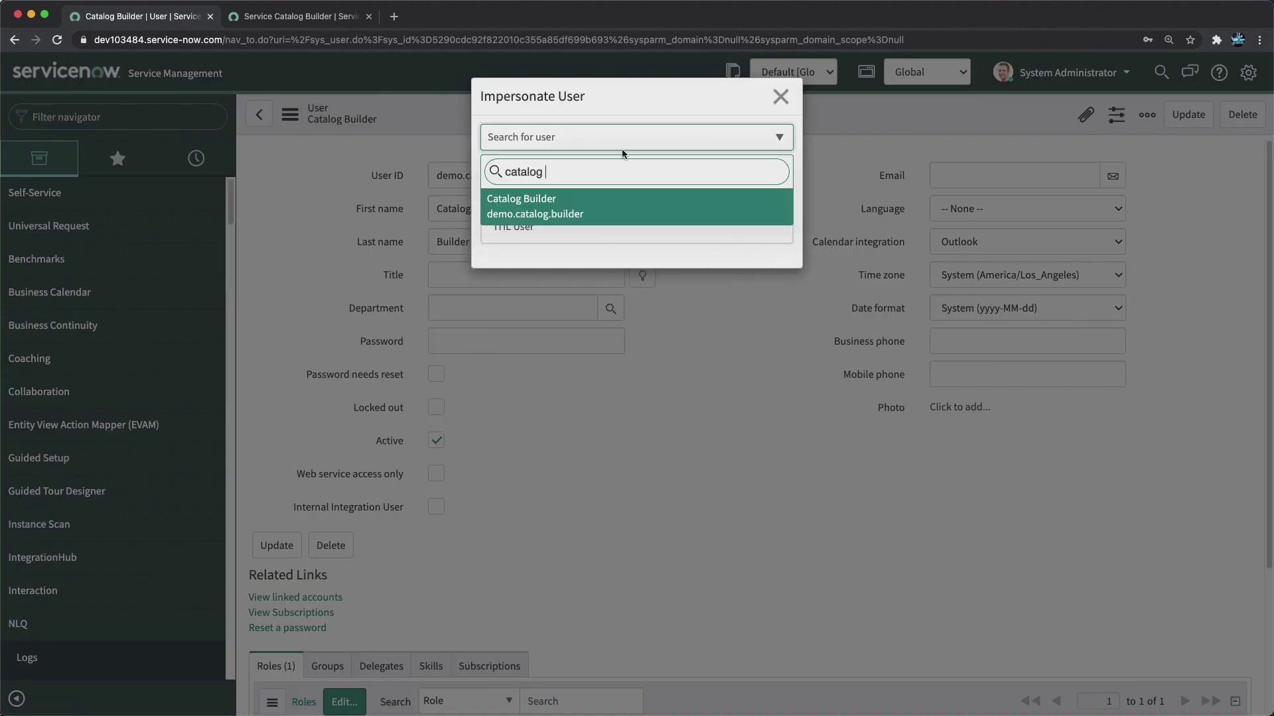
{"action": "left_click", "coordinate": [581, 205]}
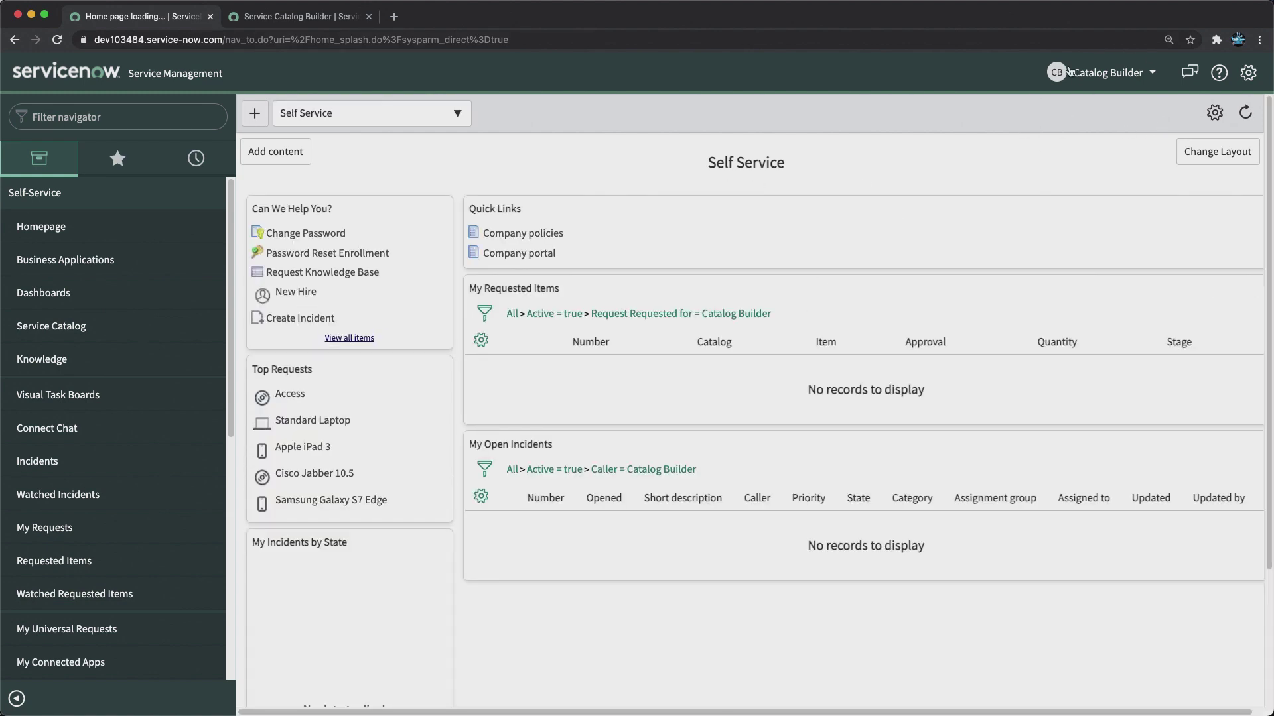
- Collapse the Self-Service application and open Catalog Builder from Service Catalog as the impersonated user
{"action": "left_click", "coordinate": [69, 198]}
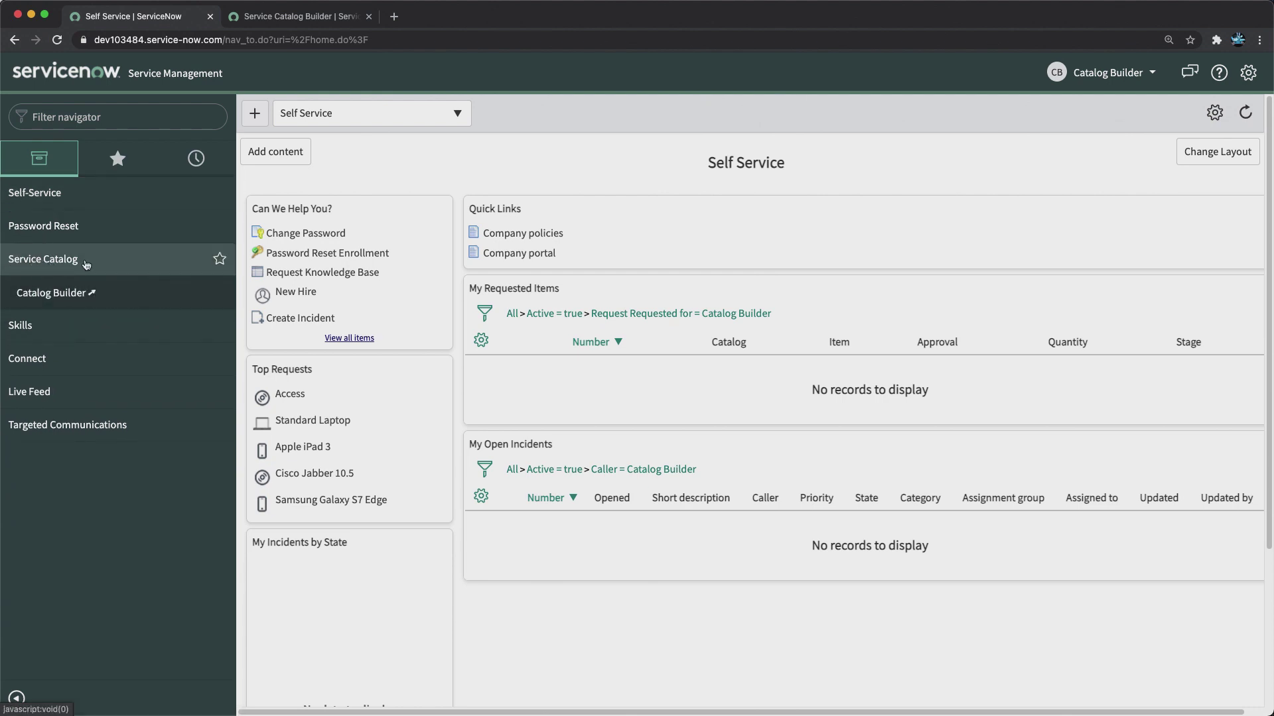
{"action": "left_click", "coordinate": [53, 294]}
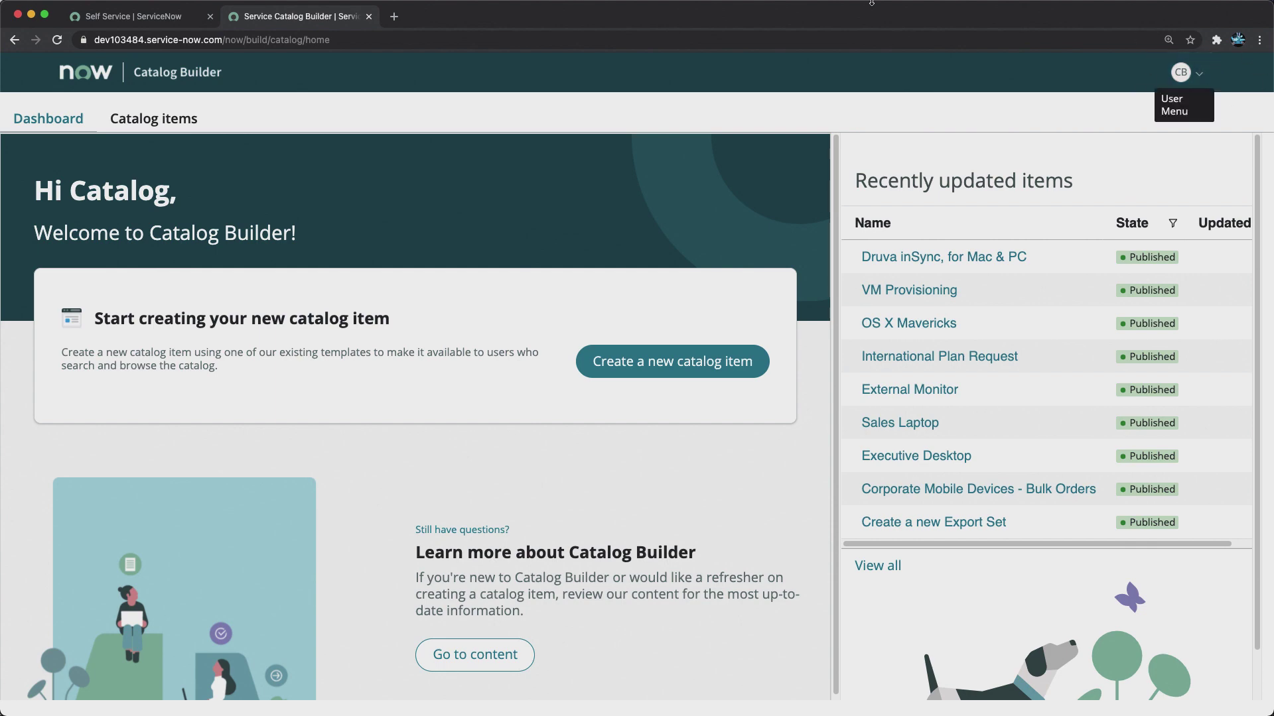
{"action": "left_click", "coordinate": [183, 18]}
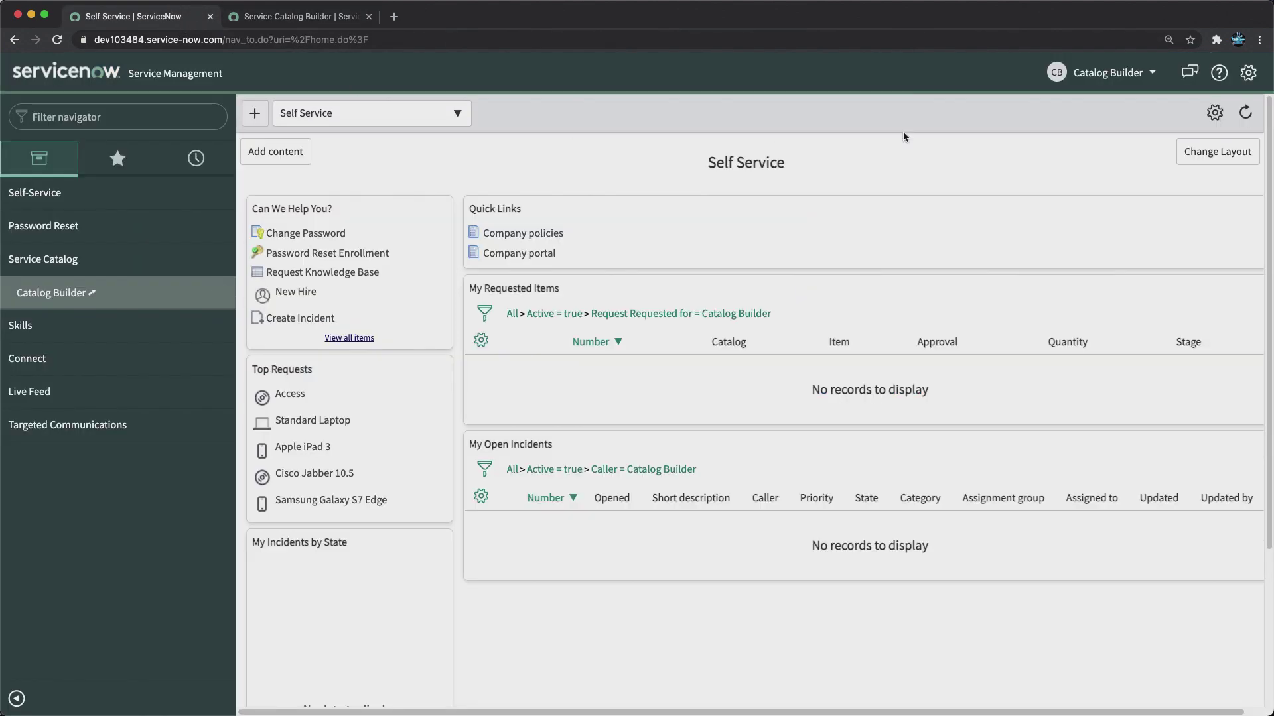
{"action": "left_click", "coordinate": [317, 20]}
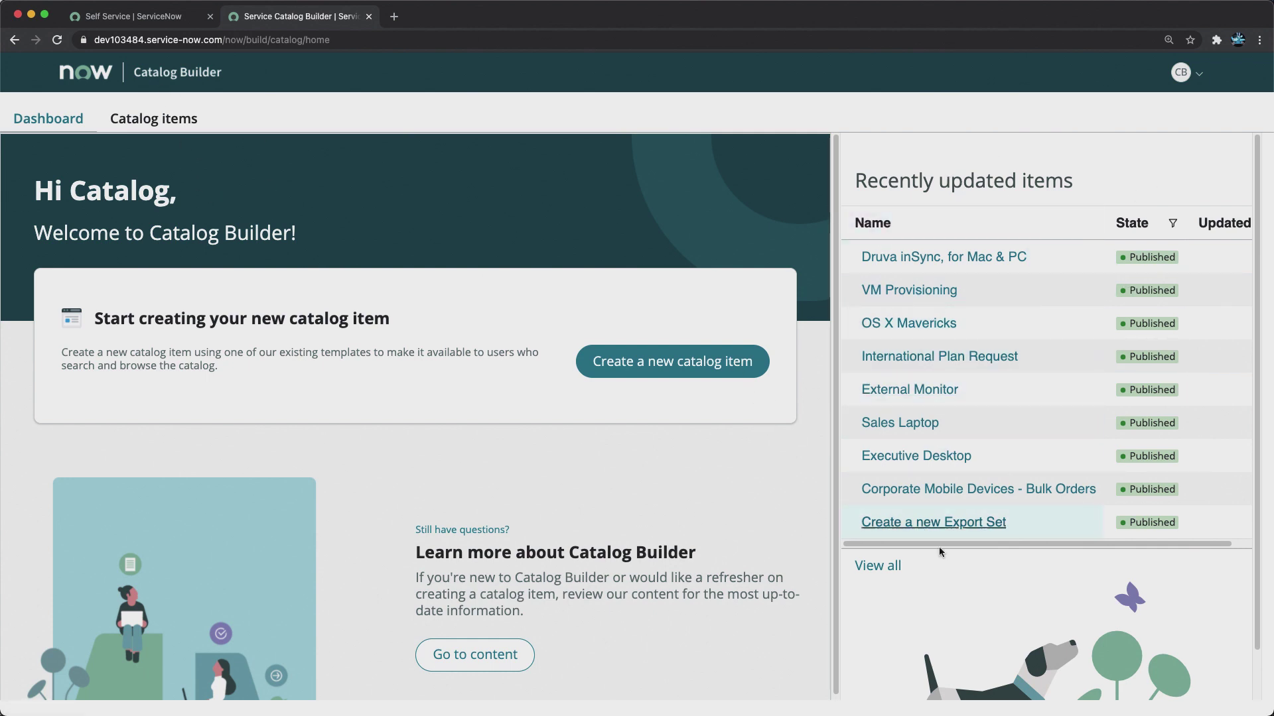
- Look through the full list of catalog items available to the impersonated user and return to the dashboard
{"action": "left_click", "coordinate": [876, 565]}
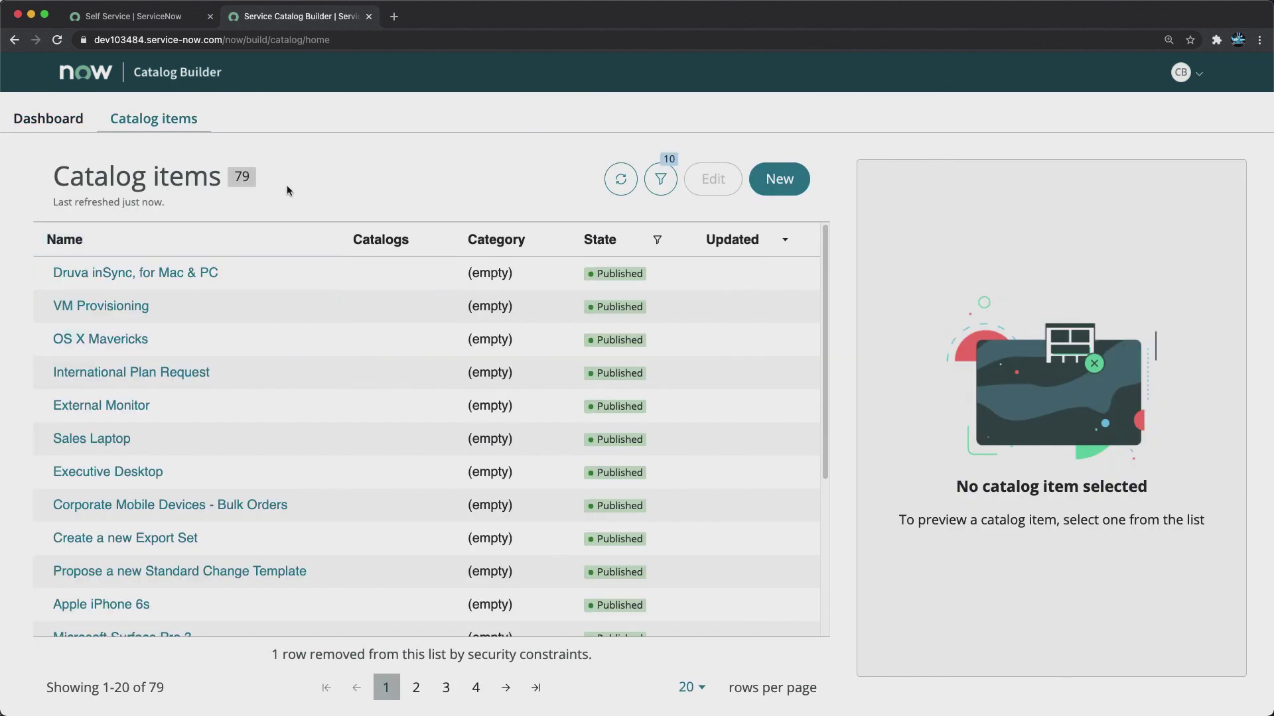
{"action": "scroll", "coordinate": [229, 364], "scroll_direction": "down", "scroll_amount": 4}
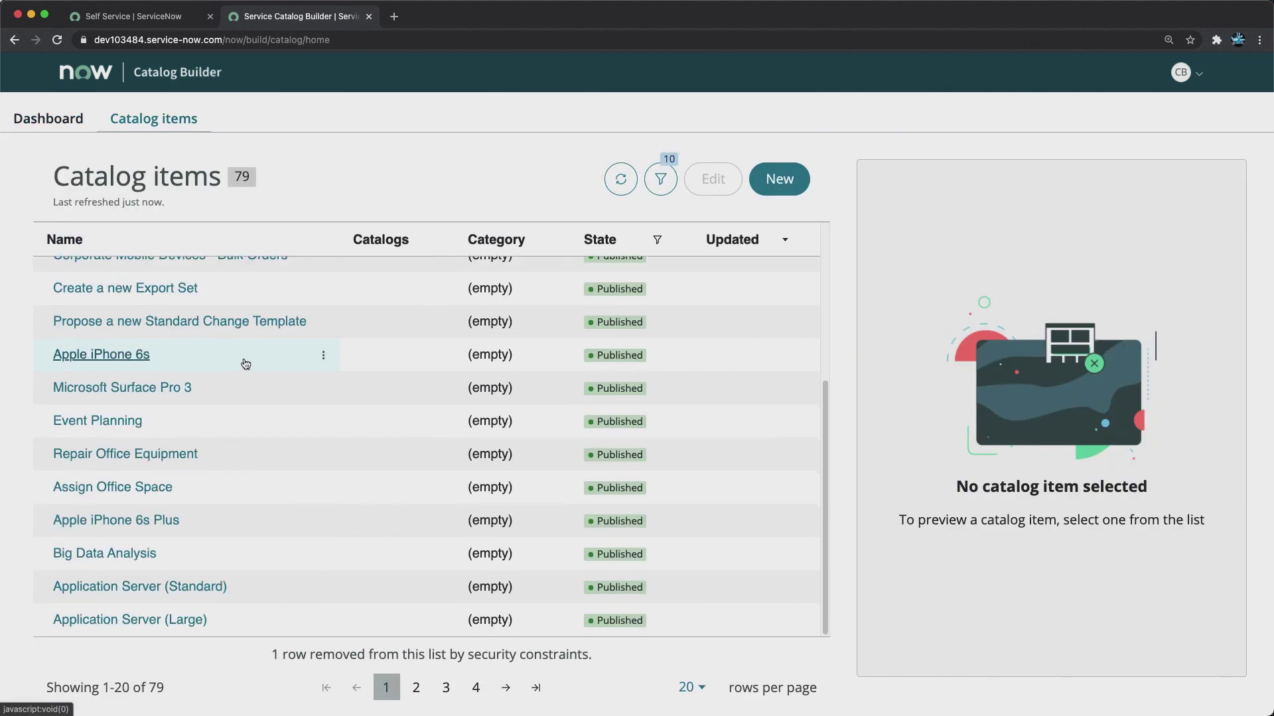
{"action": "scroll", "coordinate": [247, 372], "scroll_direction": "up", "scroll_amount": 4}
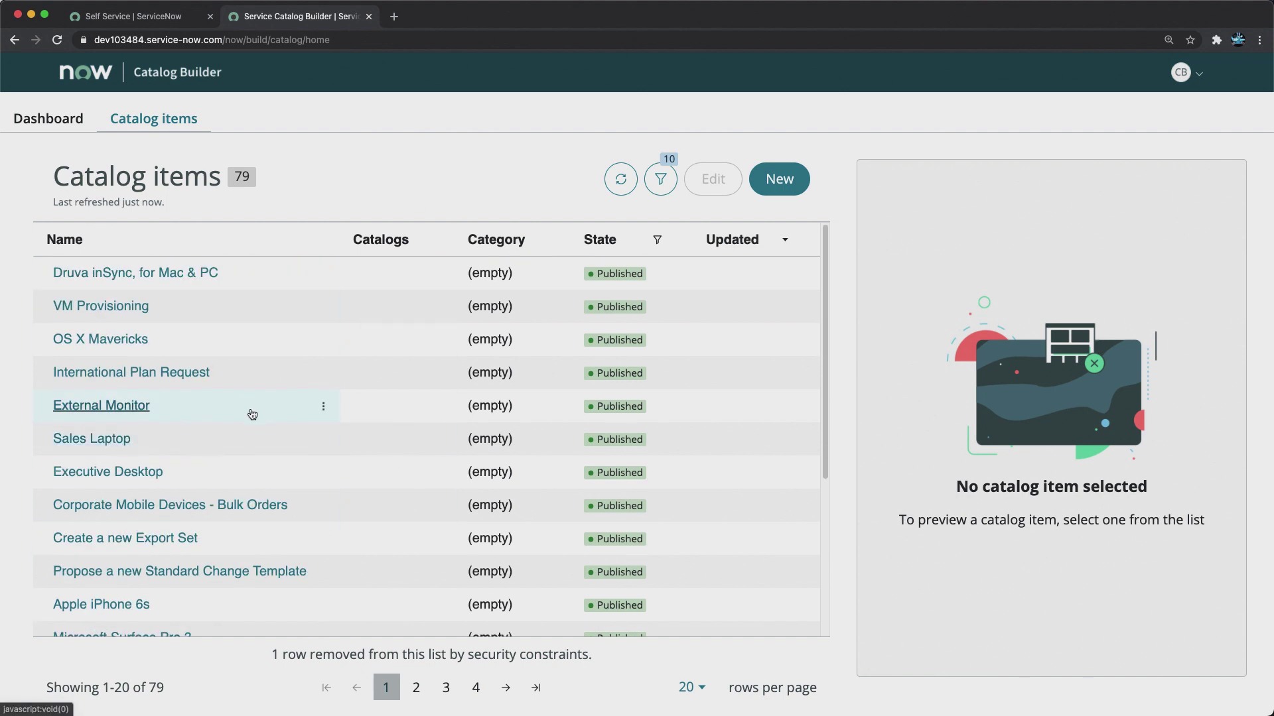
{"action": "scroll", "coordinate": [251, 417], "scroll_direction": "down", "scroll_amount": 3}
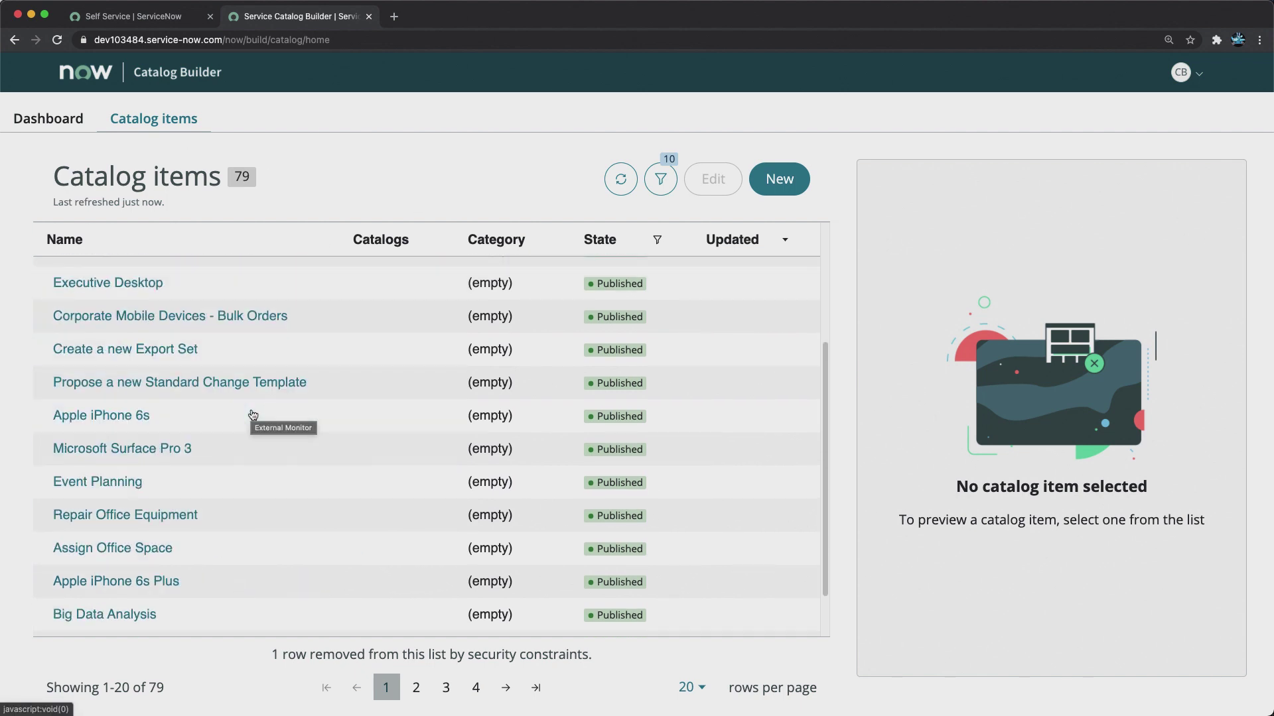
{"action": "scroll", "coordinate": [250, 412], "scroll_direction": "up", "scroll_amount": 3}
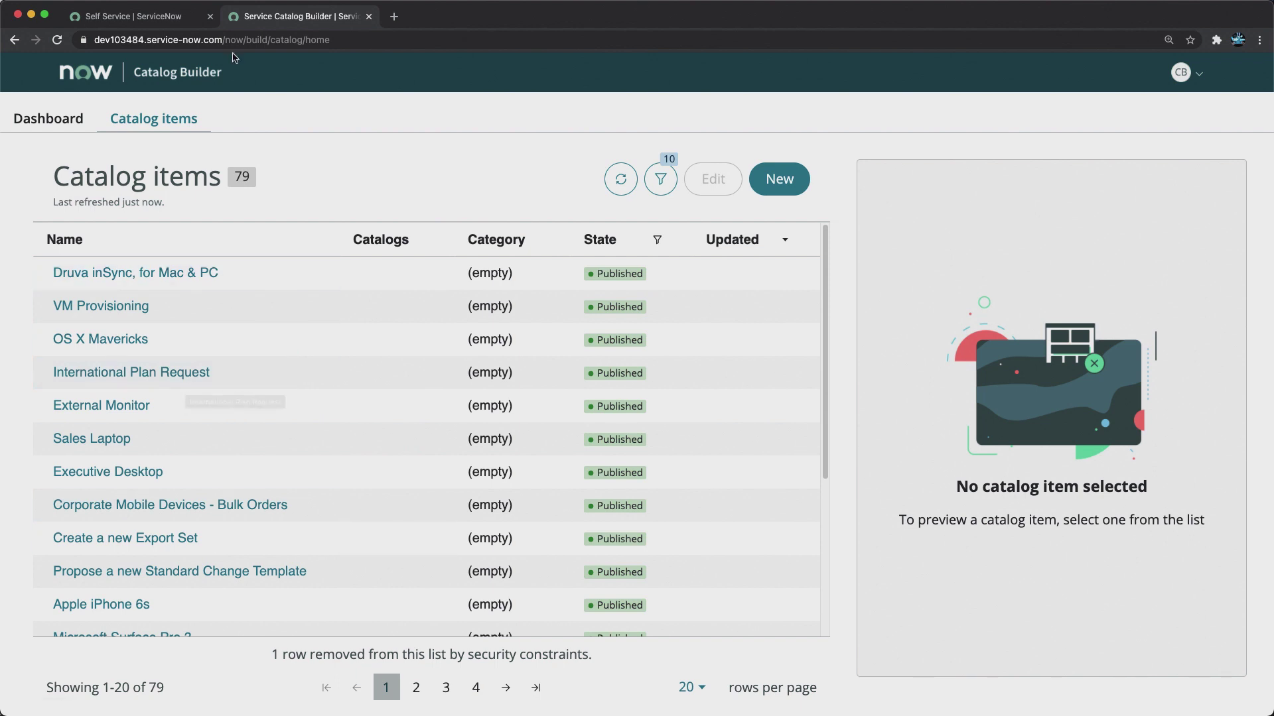
{"action": "left_click", "coordinate": [37, 120]}
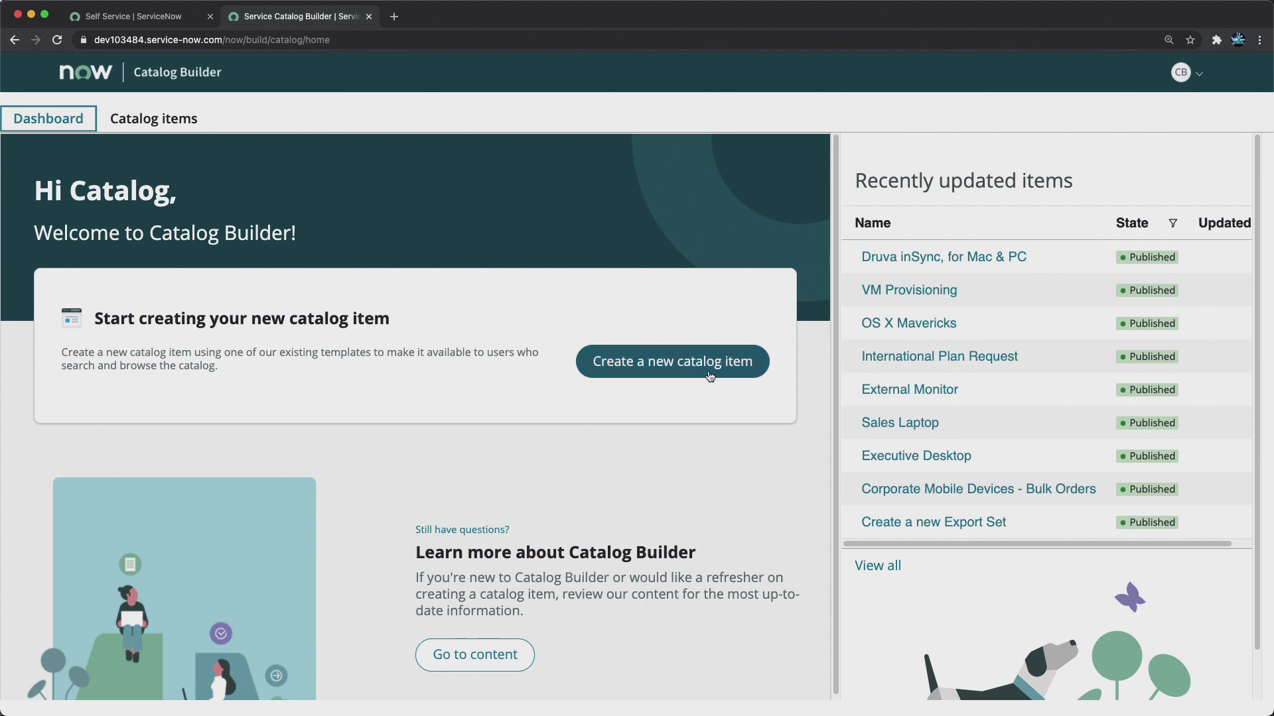
- Start creating a new catalog item and select the Demo for IT Team item template
{"action": "left_click", "coordinate": [675, 371]}
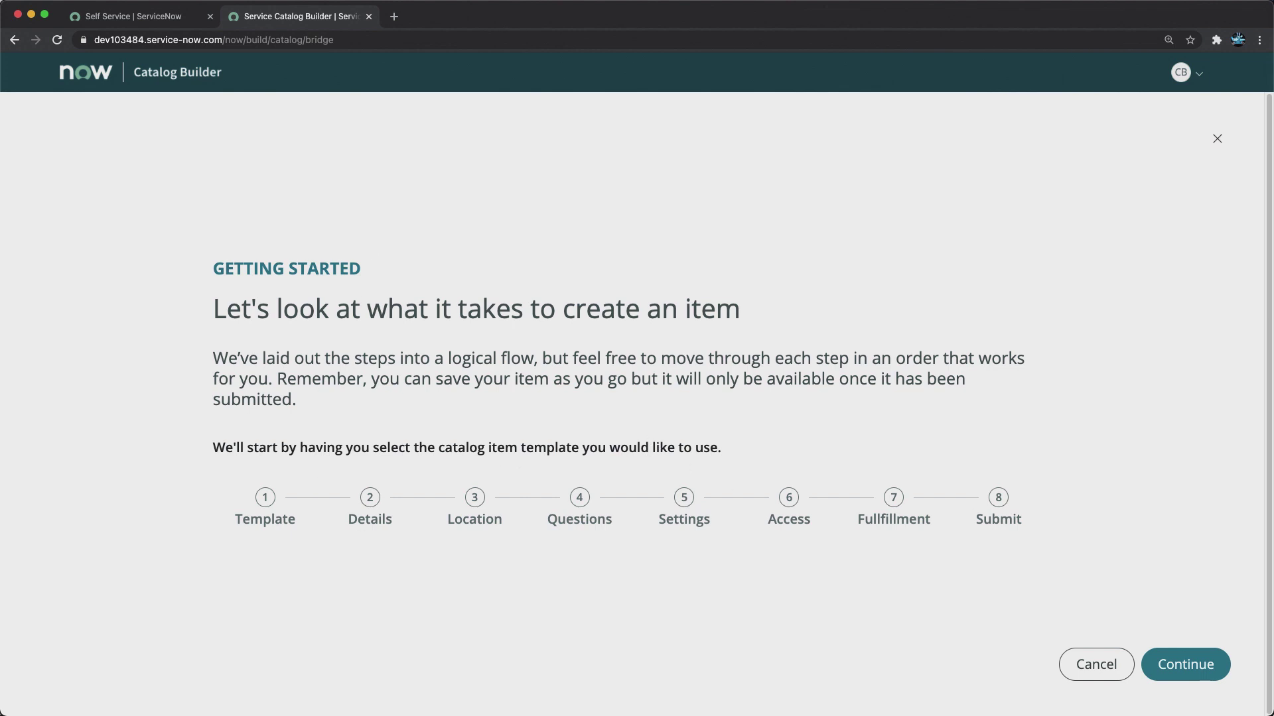
{"action": "left_click", "coordinate": [1181, 669]}
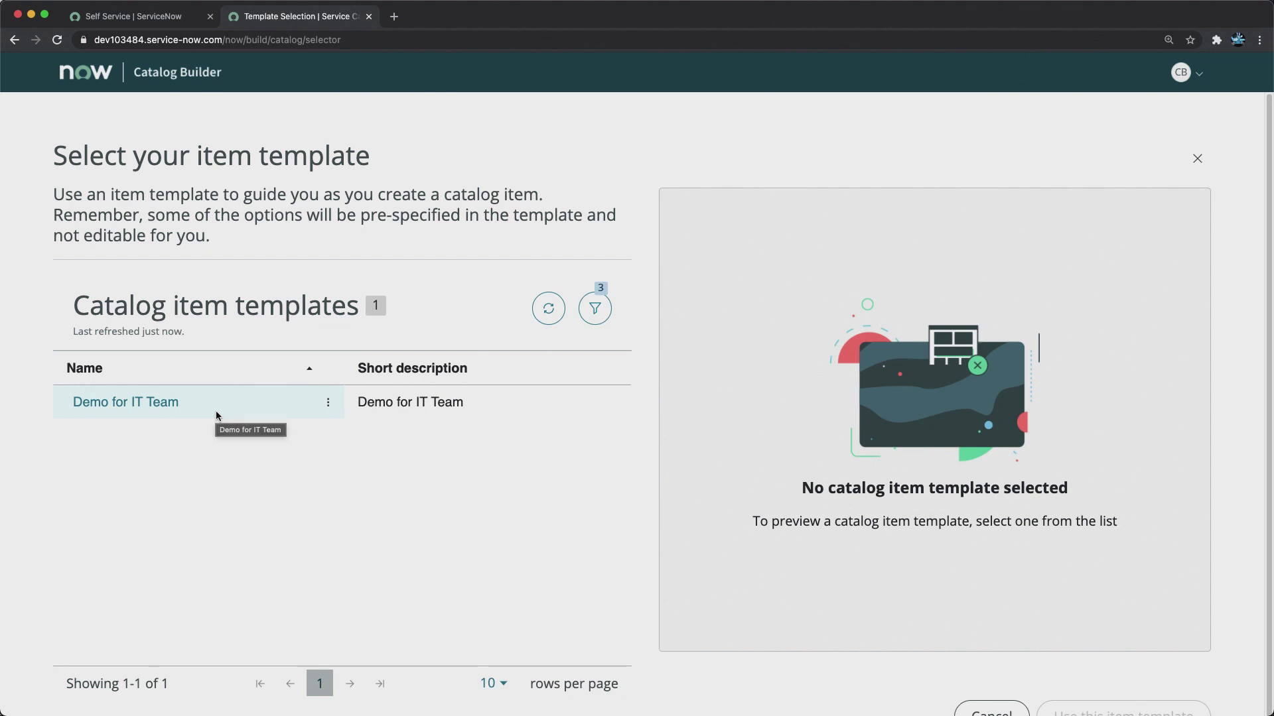
{"action": "left_click", "coordinate": [120, 404]}
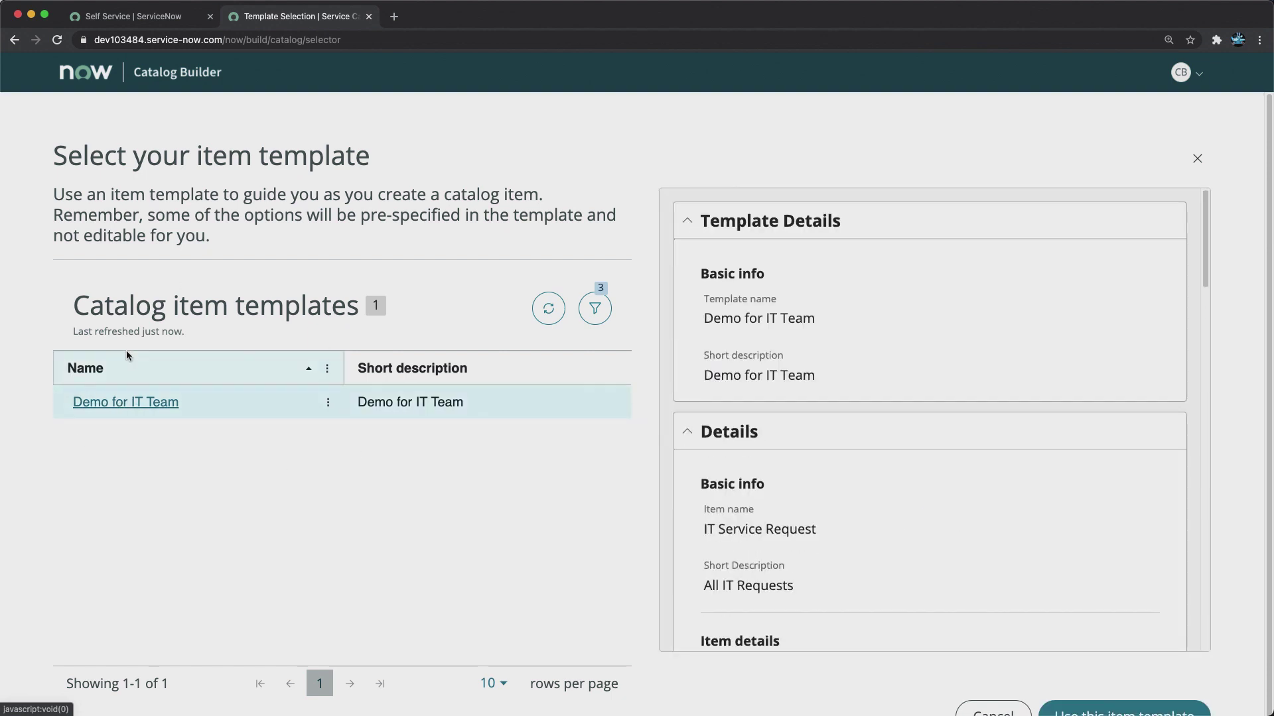
- Review the Demo for IT Team template's details, questions, settings, access and fulfillment, and use it for the new catalog item
{"action": "scroll", "coordinate": [1003, 420], "scroll_direction": "down", "scroll_amount": 5}
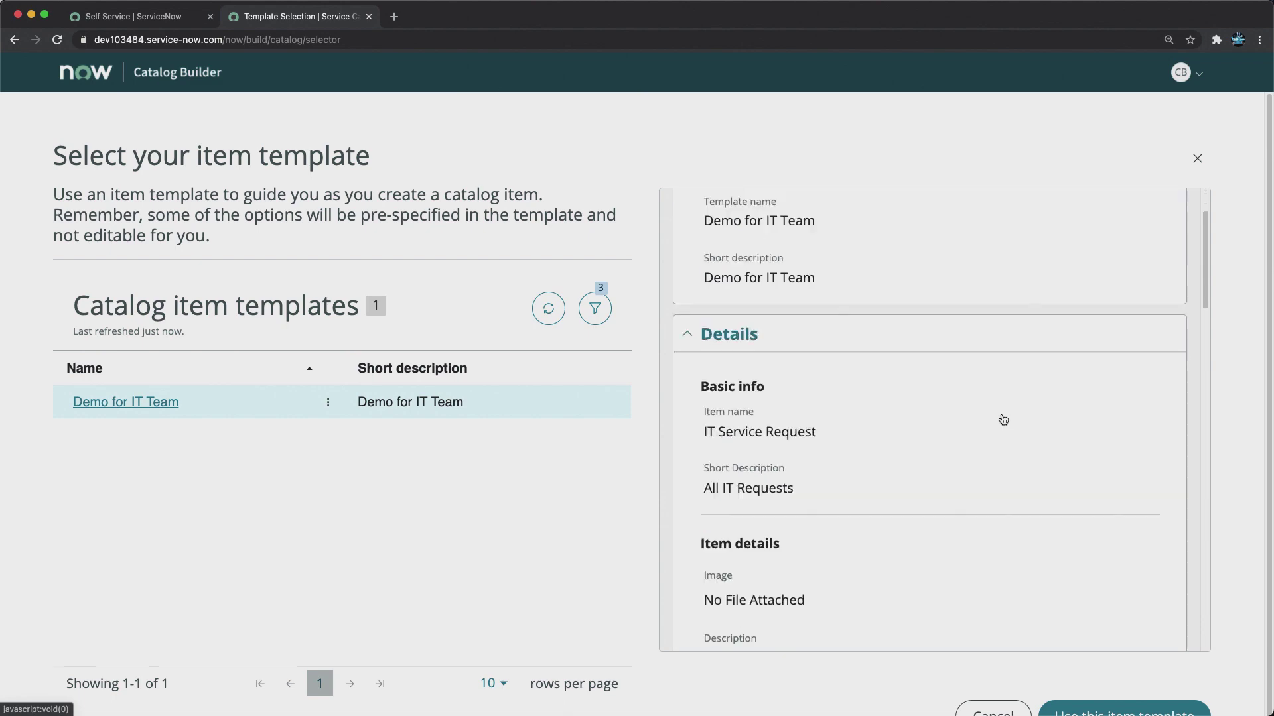
{"action": "scroll", "coordinate": [1003, 419], "scroll_direction": "down", "scroll_amount": 15}
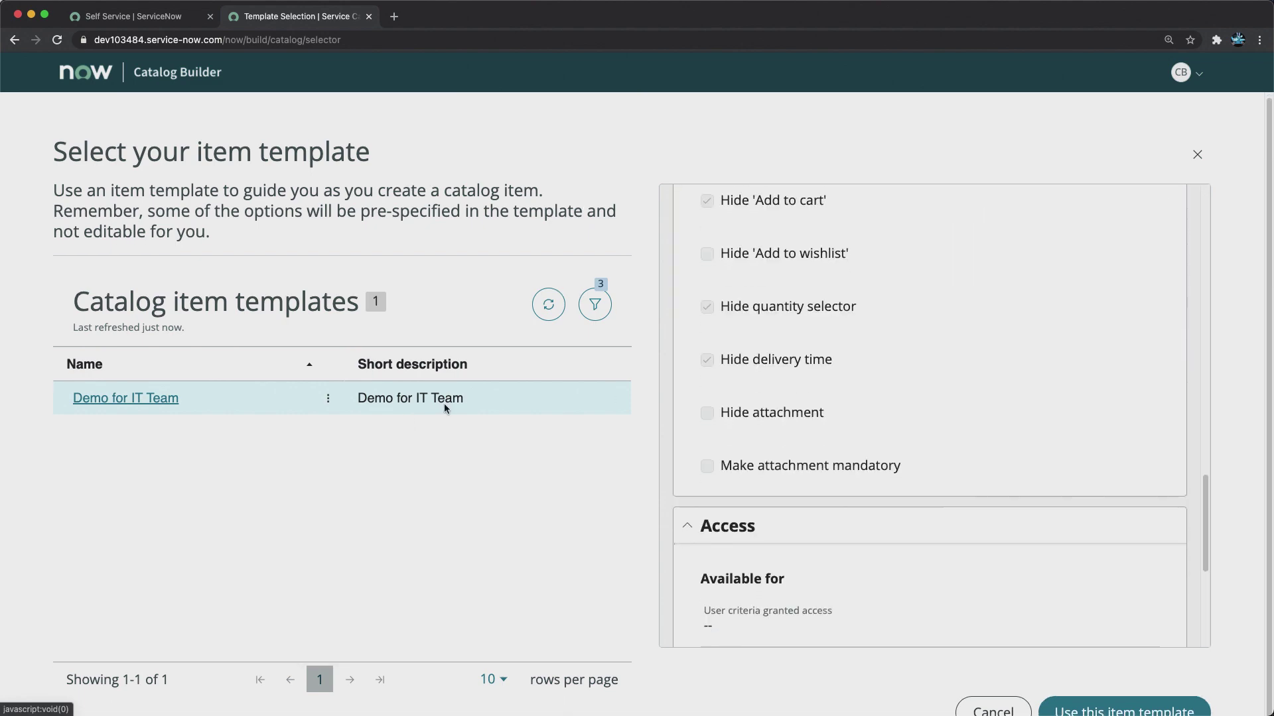
{"action": "scroll", "coordinate": [914, 372], "scroll_direction": "up", "scroll_amount": 15}
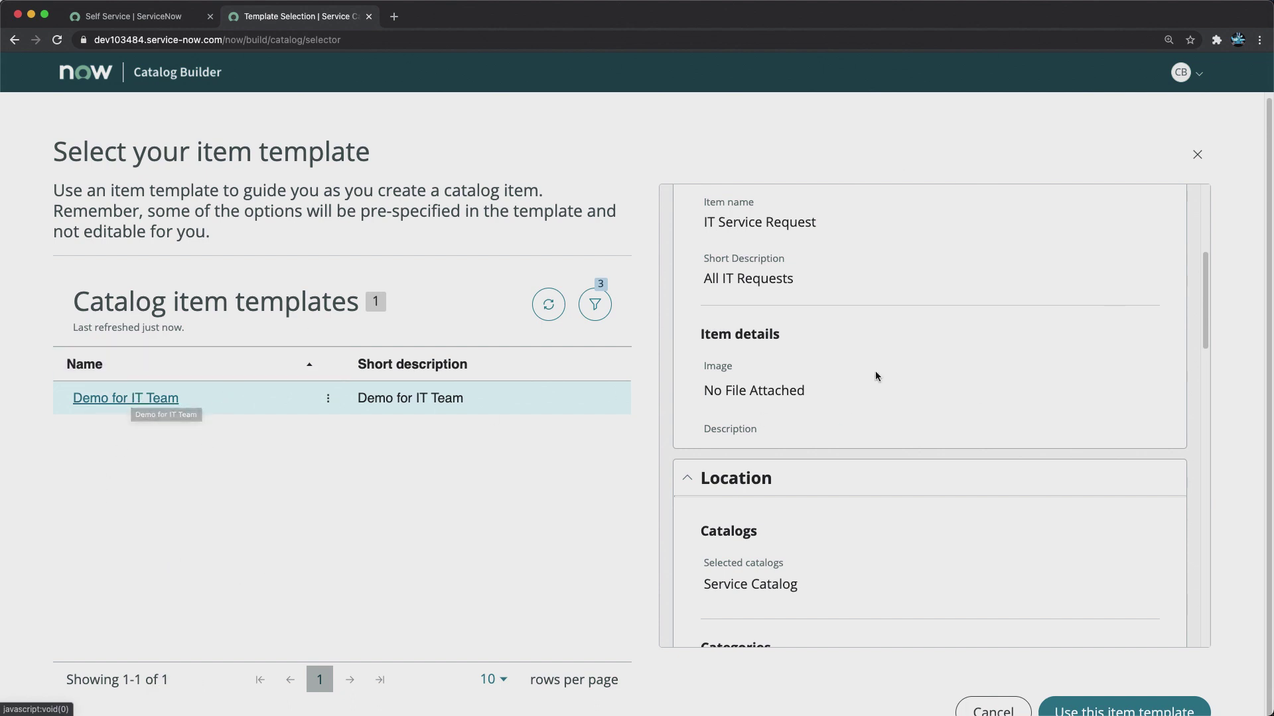
{"action": "scroll", "coordinate": [874, 371], "scroll_direction": "up", "scroll_amount": 5}
{"action": "scroll", "coordinate": [890, 400], "scroll_direction": "down", "scroll_amount": 8}
{"action": "scroll", "coordinate": [890, 407], "scroll_direction": "down", "scroll_amount": 10}
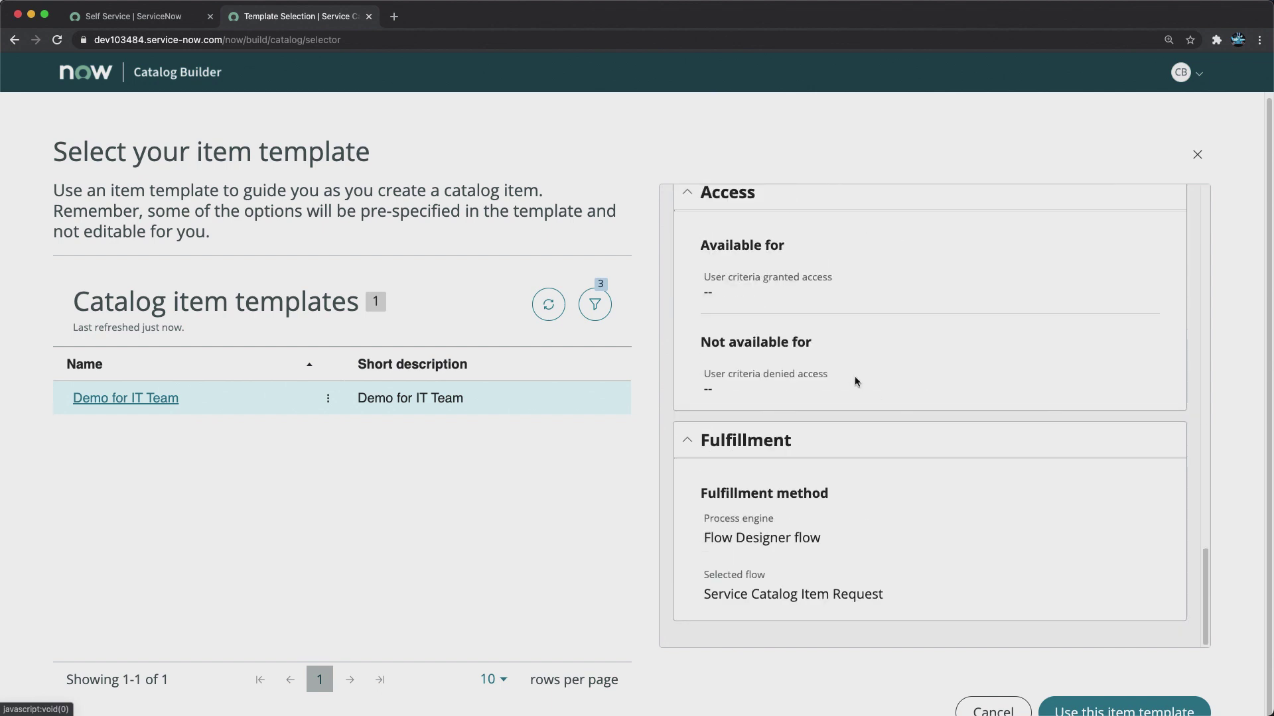
{"action": "scroll", "coordinate": [854, 376], "scroll_direction": "up", "scroll_amount": 15}
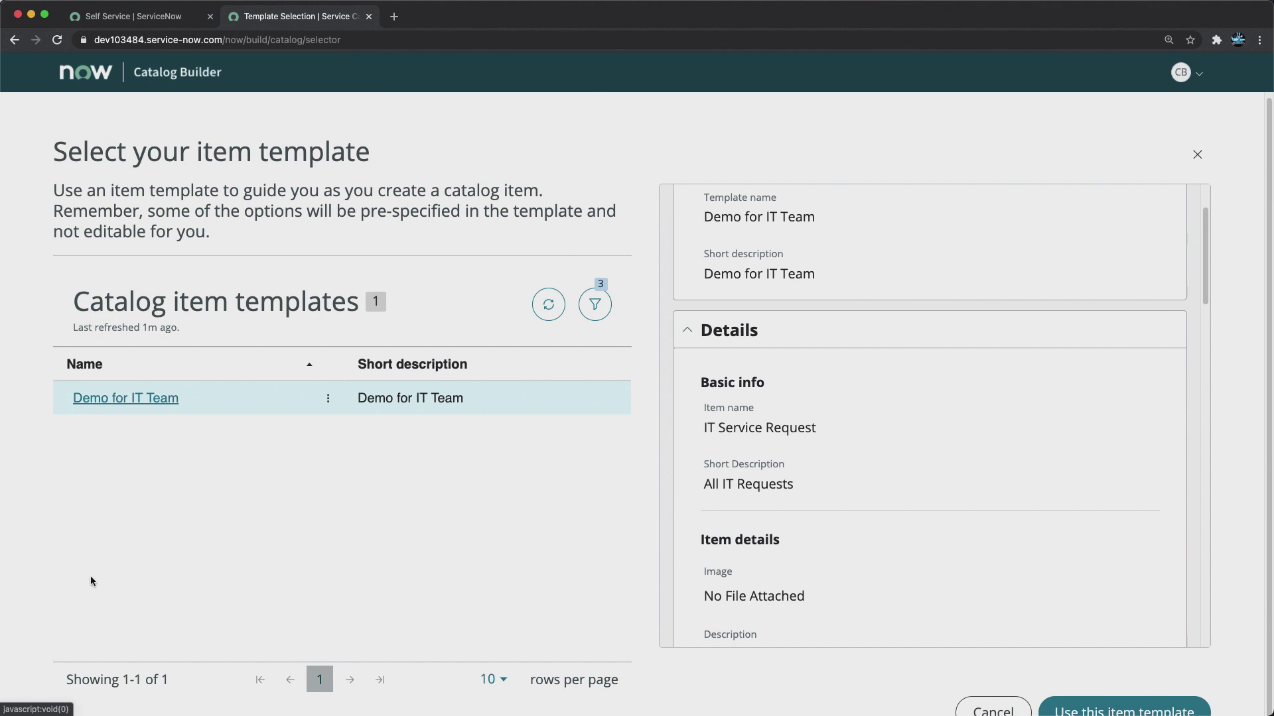
{"action": "scroll", "coordinate": [924, 568], "scroll_direction": "down", "scroll_amount": 6}
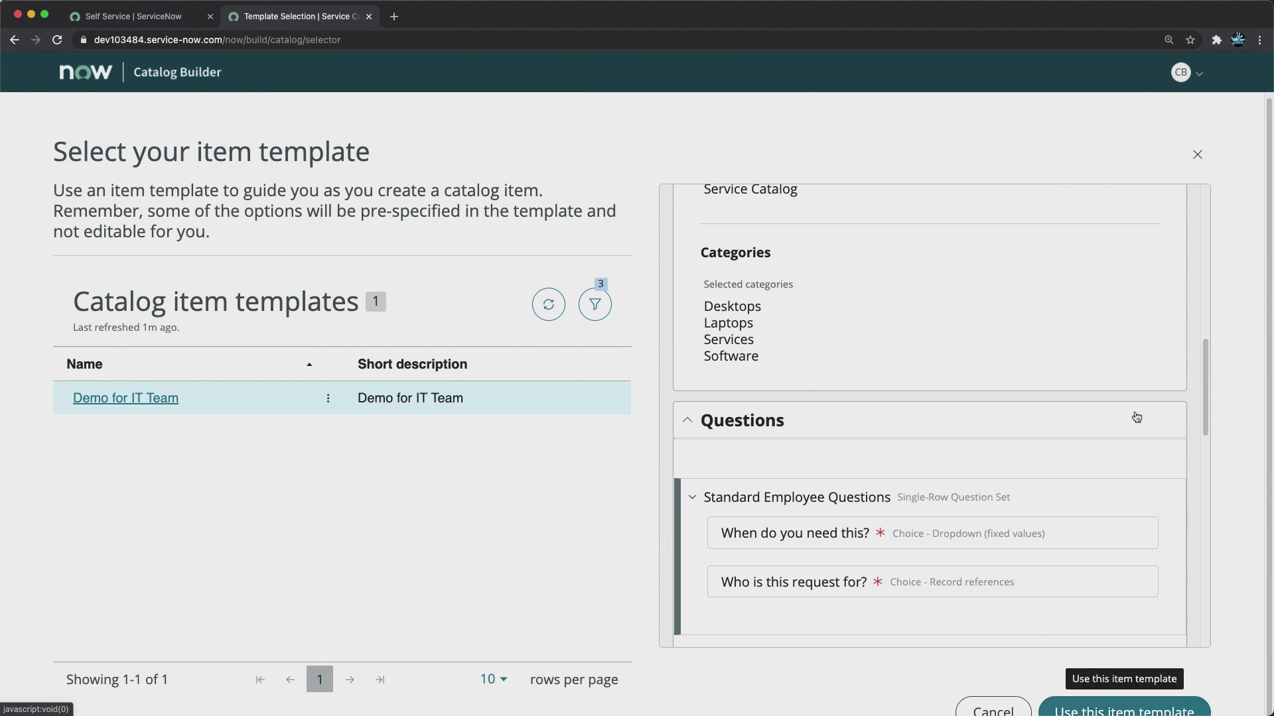
{"action": "scroll", "coordinate": [1137, 417], "scroll_direction": "down", "scroll_amount": 5}
{"action": "left_click", "coordinate": [1091, 710]}
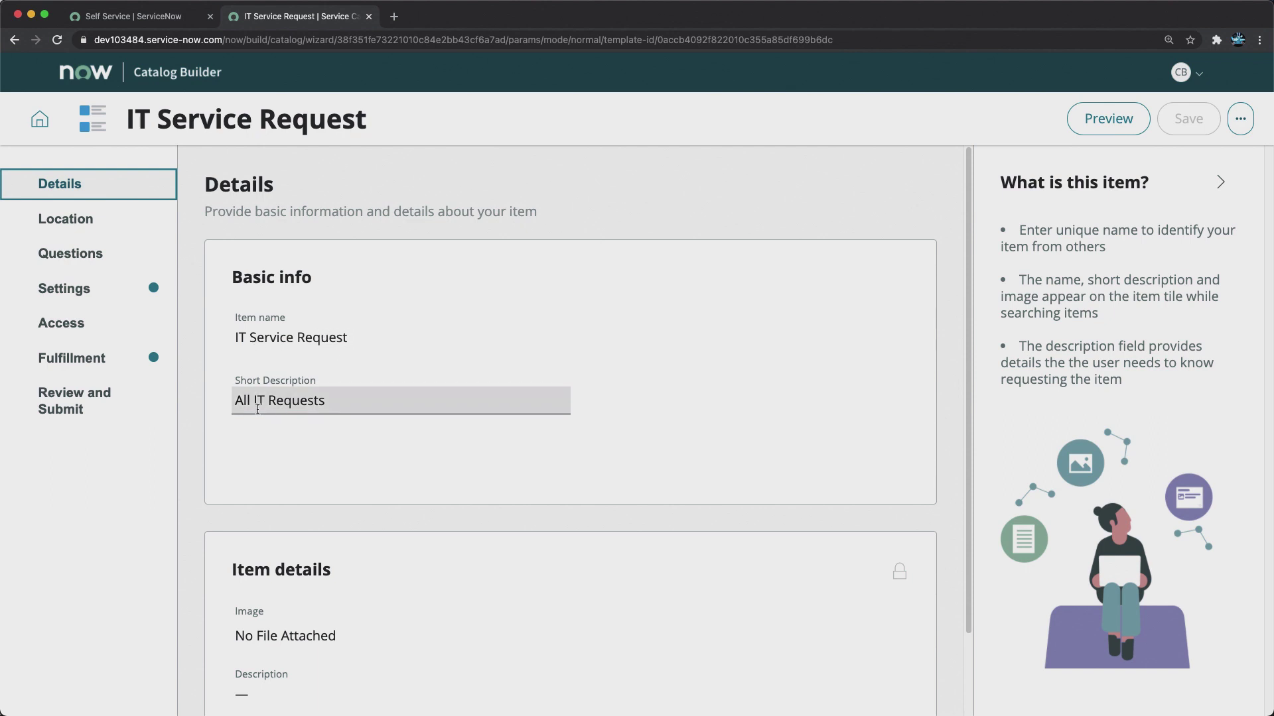
- Examine the item's Details, Location and Questions sections, including the questions inside the Standard Employee Questions set
{"action": "left_click", "coordinate": [333, 399]}
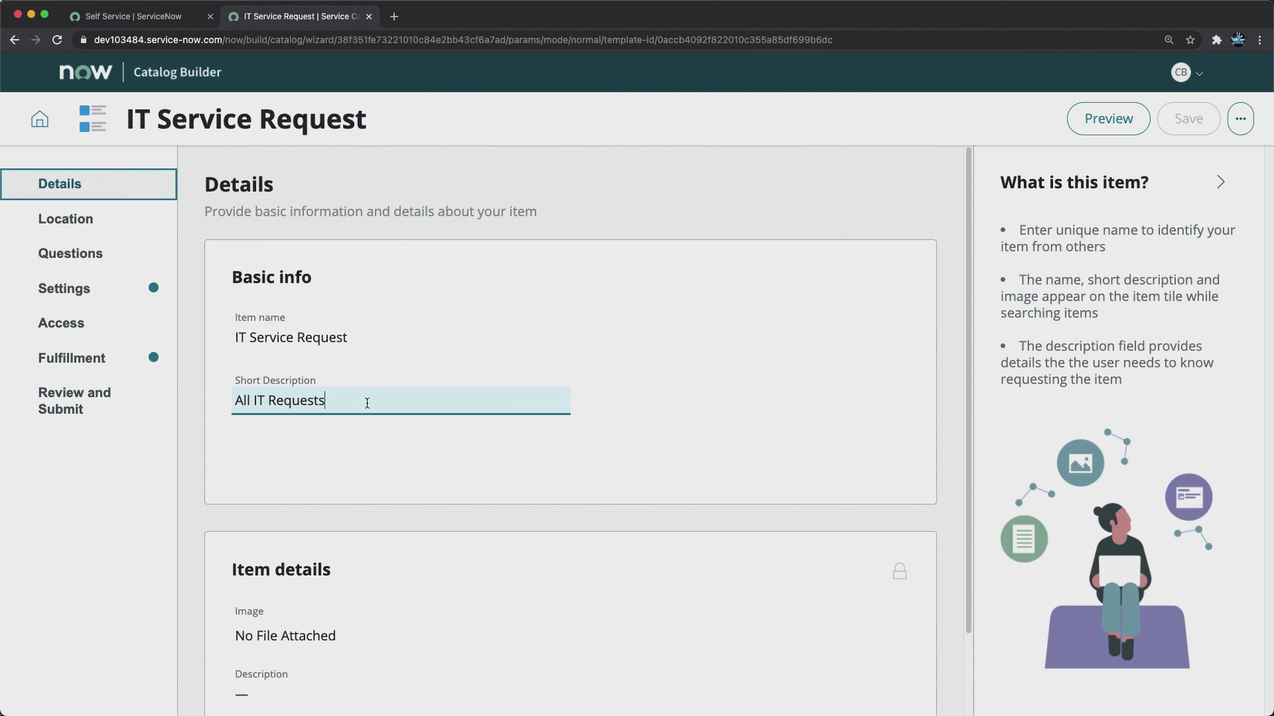
{"action": "scroll", "coordinate": [395, 409], "scroll_direction": "down", "scroll_amount": 2}
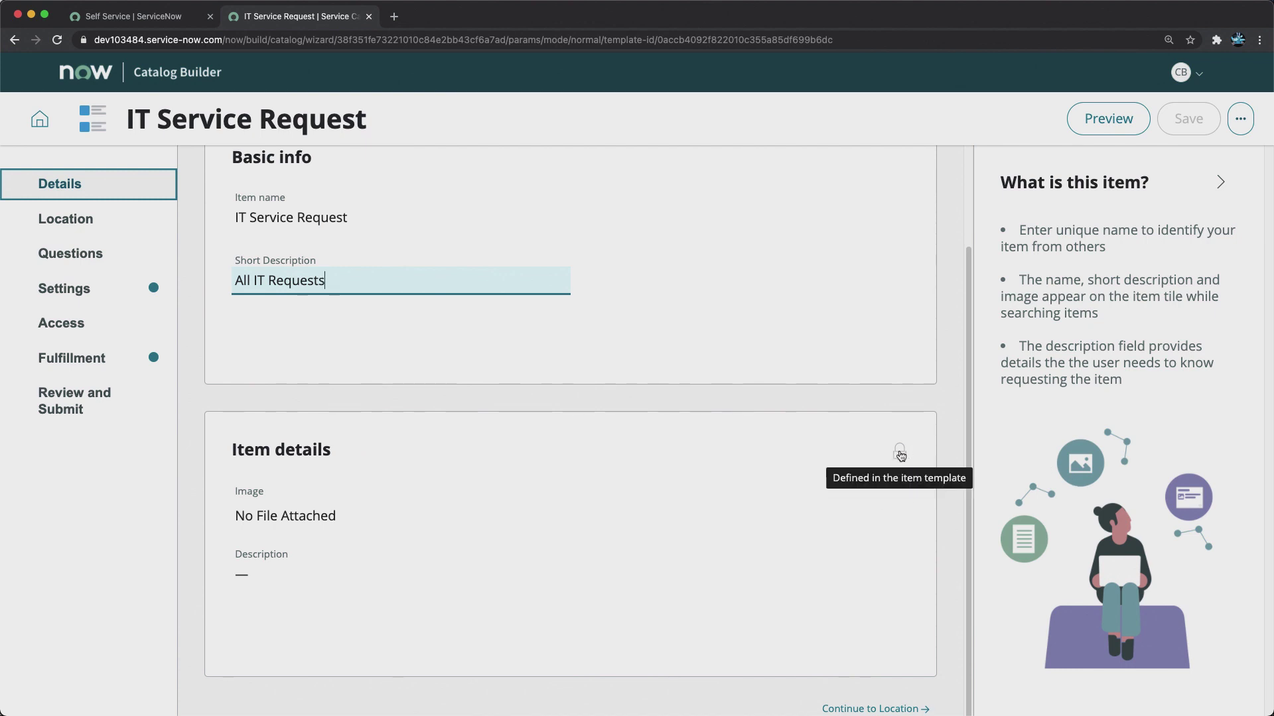
{"action": "left_click", "coordinate": [69, 223]}
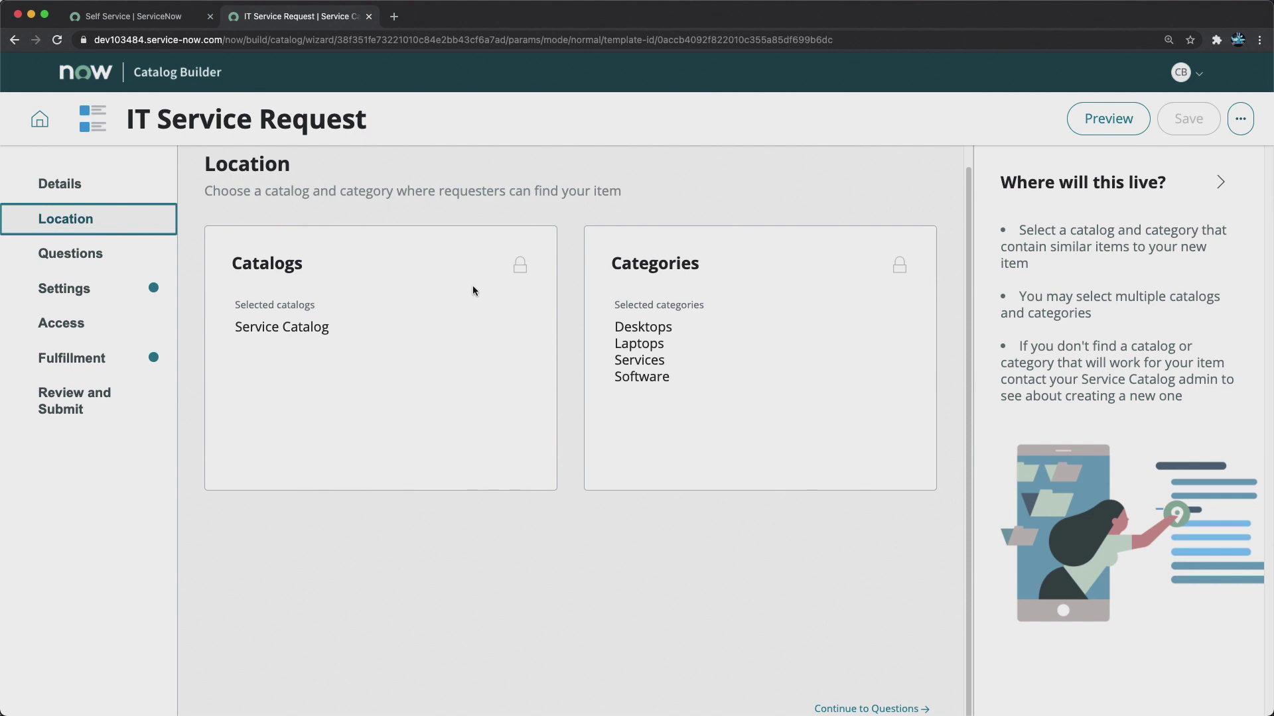
{"action": "left_click", "coordinate": [71, 256]}
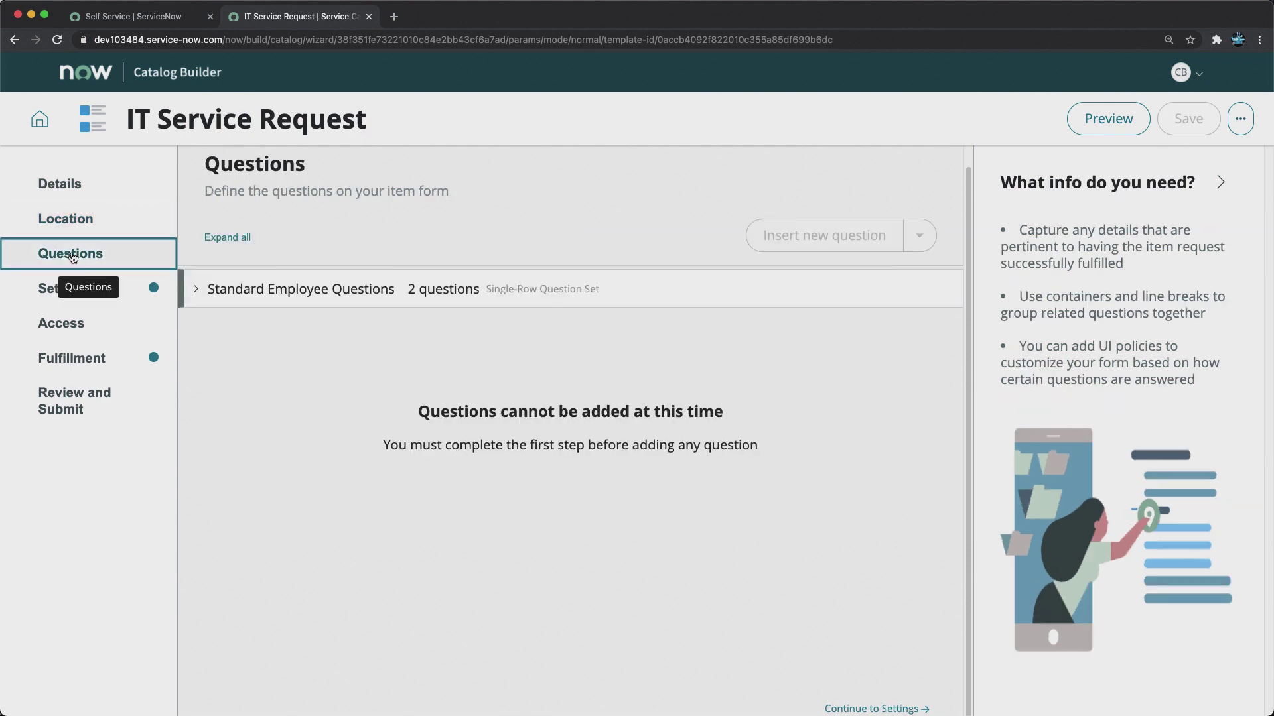
{"action": "left_click", "coordinate": [197, 292]}
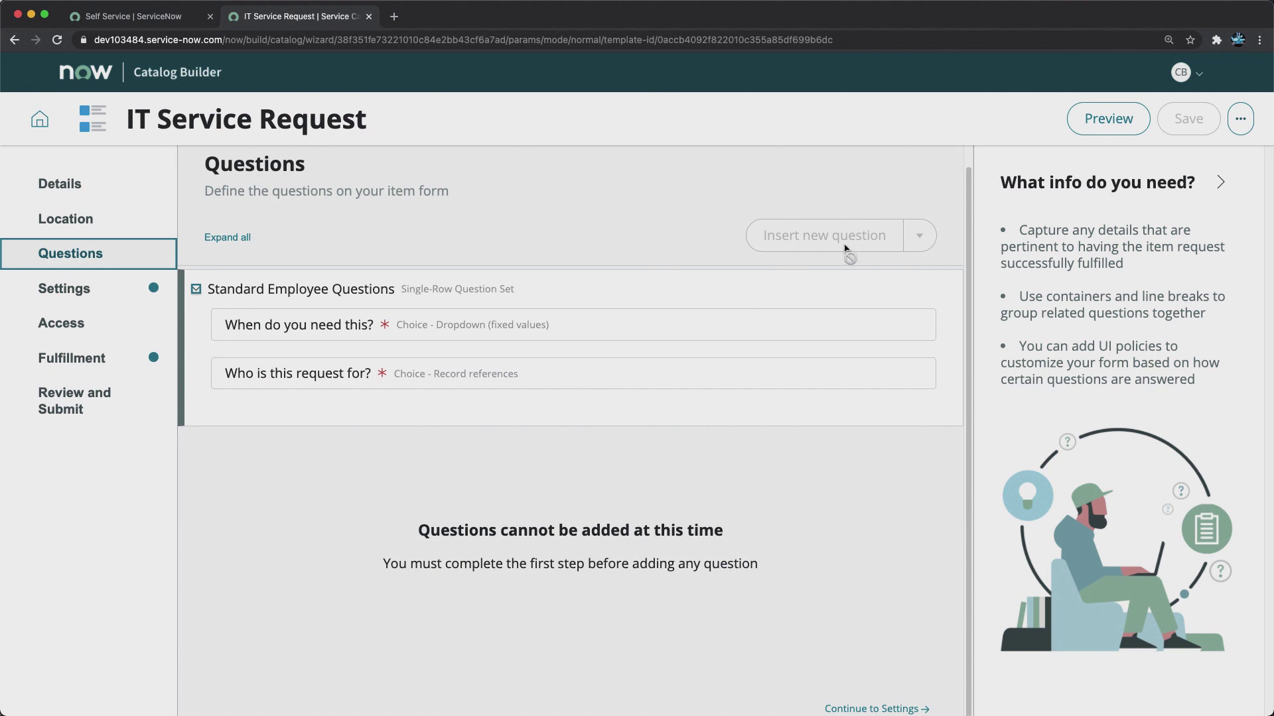
- Return to the item's Details section and extend the short description to "All IT Requests for Desktop"
{"action": "left_click", "coordinate": [74, 183]}
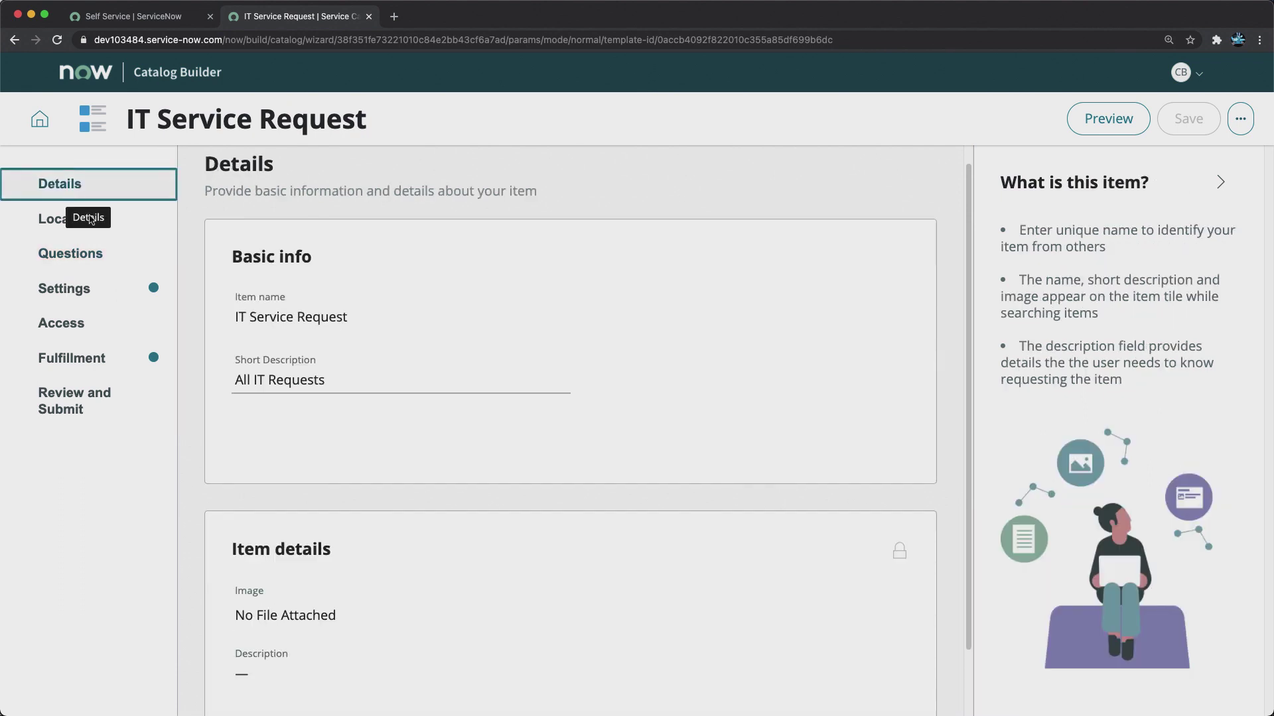
{"action": "scroll", "coordinate": [400, 364], "scroll_direction": "down", "scroll_amount": 3}
{"action": "scroll", "coordinate": [400, 364], "scroll_direction": "up", "scroll_amount": 3}
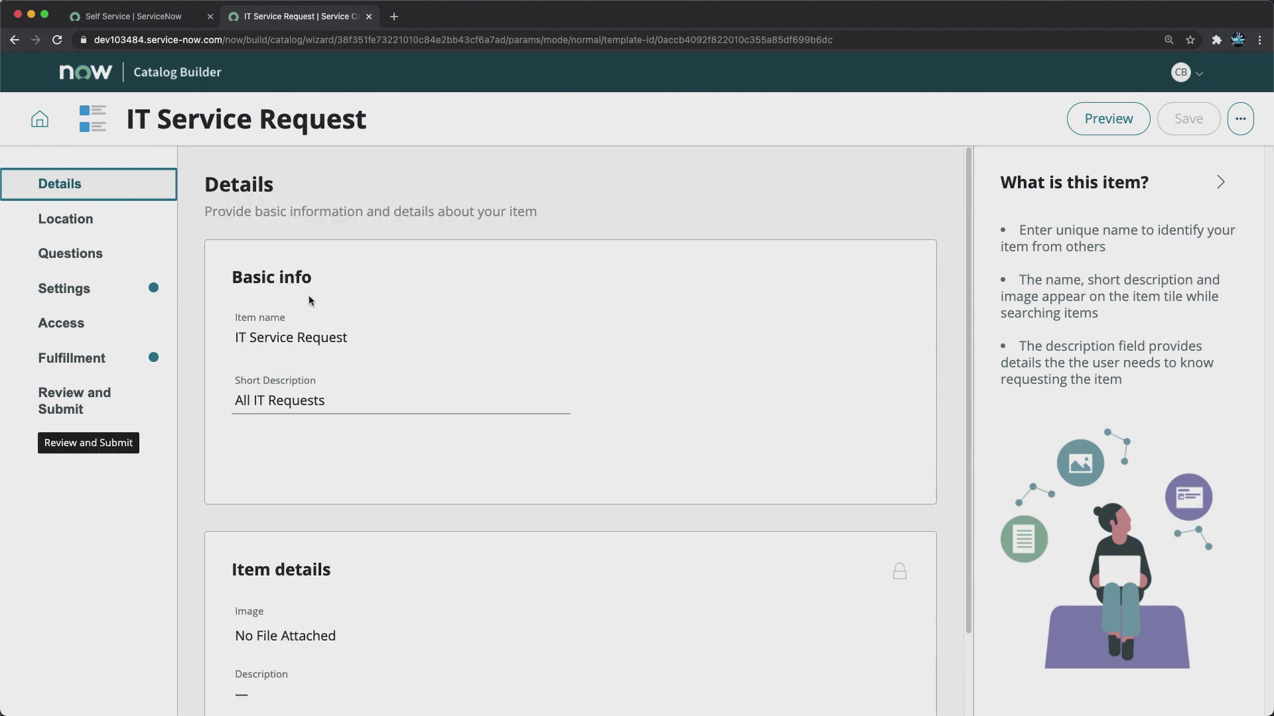
{"action": "left_click", "coordinate": [357, 399]}
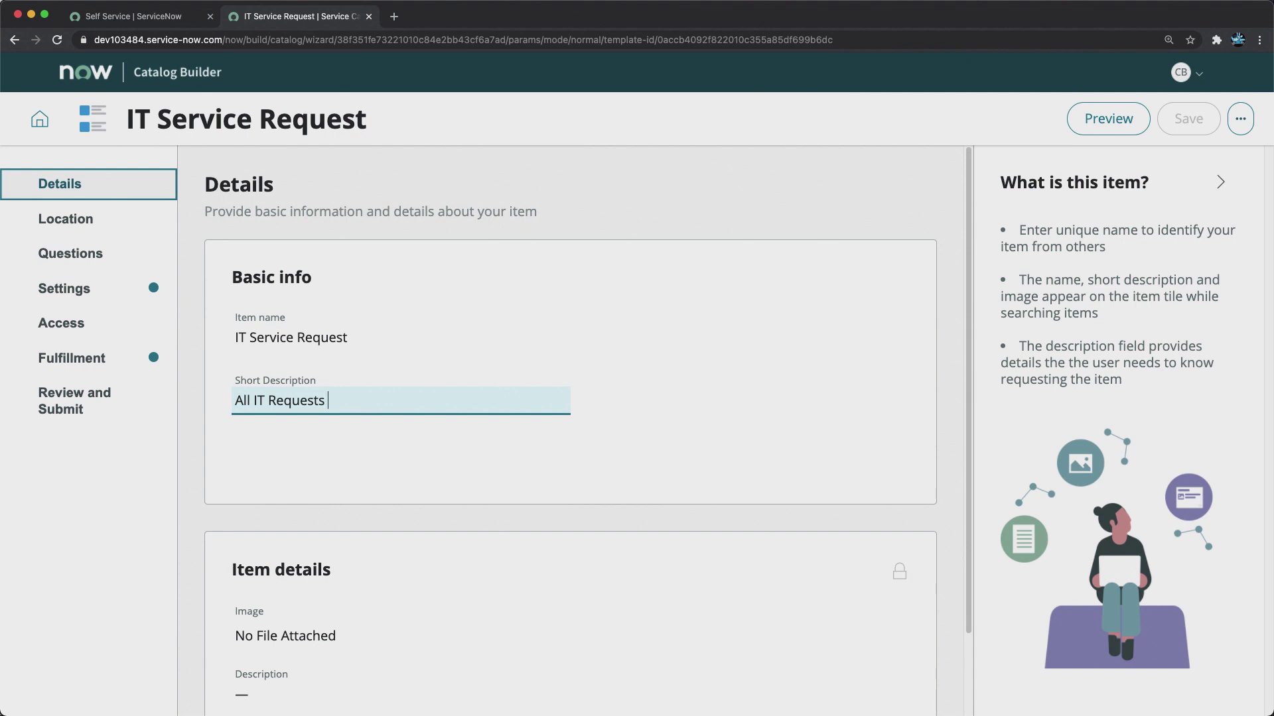
{"action": "type", "text": "for Desck"}
{"action": "key", "text": "BackSpace"}
{"action": "type", "text": "ktop"}
{"action": "scroll", "coordinate": [404, 368], "scroll_direction": "down", "scroll_amount": 2}
{"action": "left_click", "coordinate": [398, 361]}
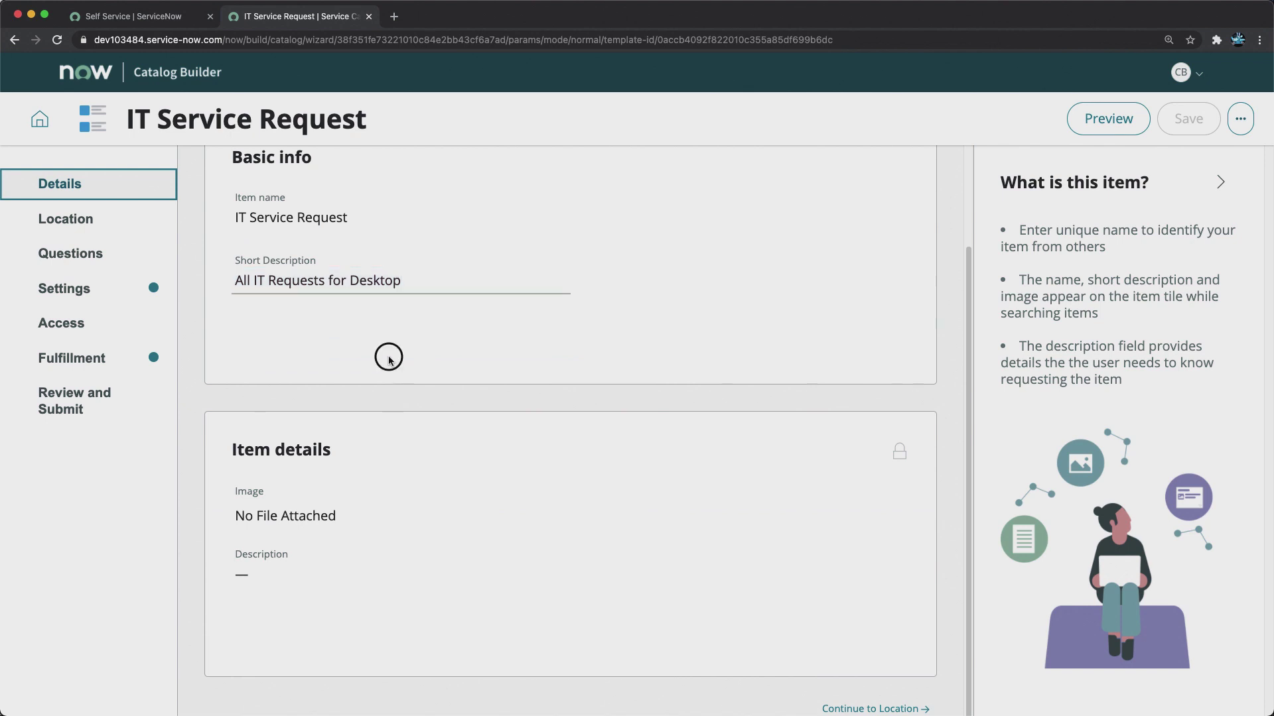
- Check the Settings, Questions and Location sections, and return to the item name in the Details section
{"action": "left_click", "coordinate": [67, 285]}
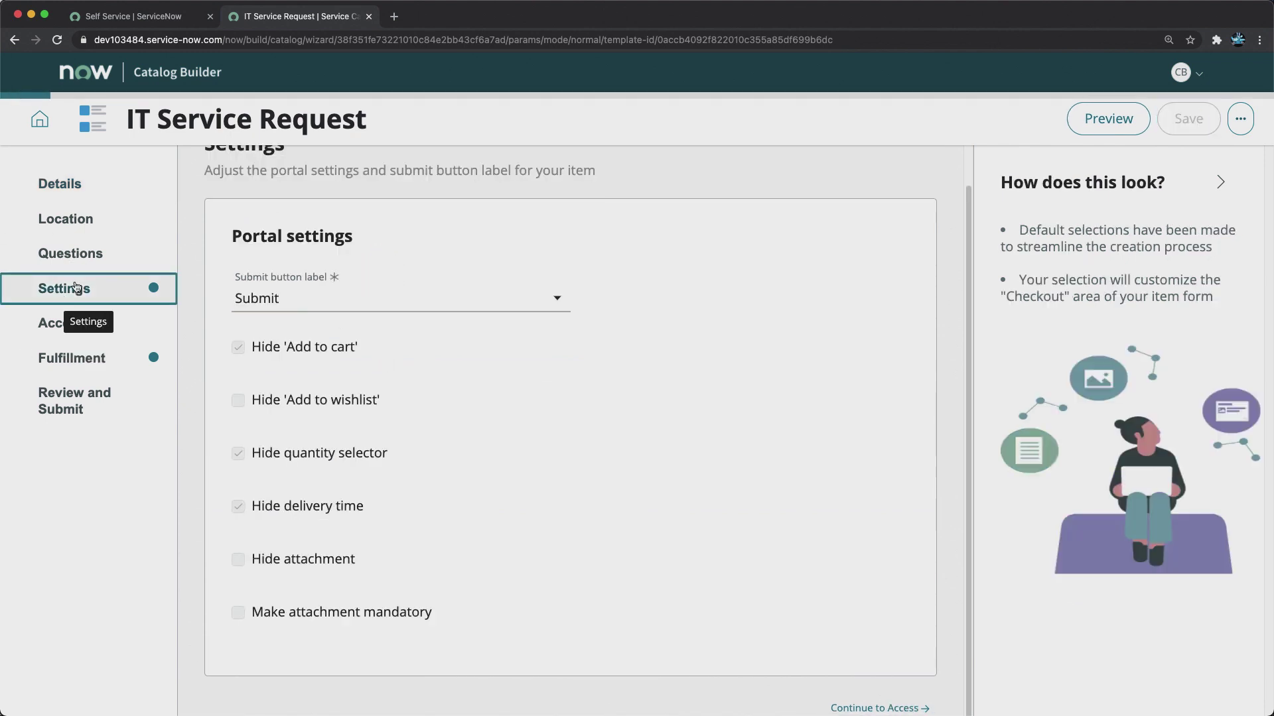
{"action": "left_click", "coordinate": [79, 250]}
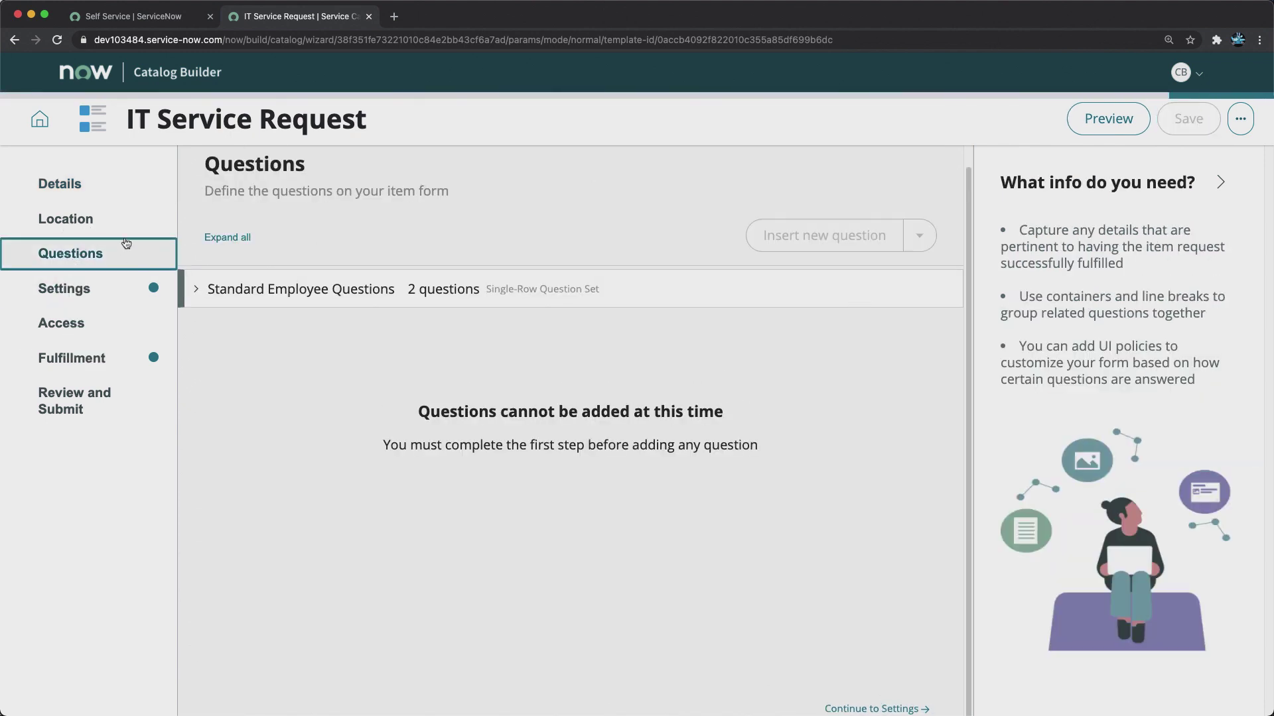
{"action": "left_click", "coordinate": [95, 226]}
{"action": "left_click", "coordinate": [53, 192]}
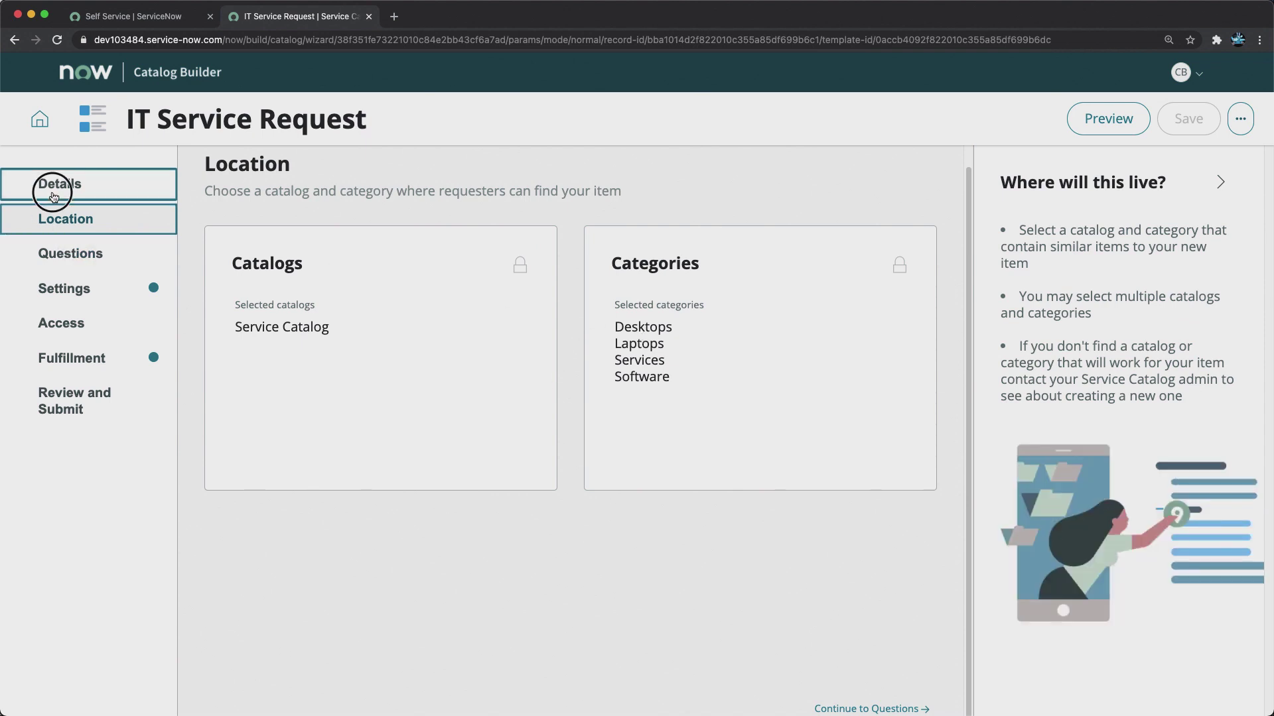
{"action": "scroll", "coordinate": [361, 526], "scroll_direction": "down", "scroll_amount": 2}
{"action": "scroll", "coordinate": [324, 416], "scroll_direction": "up", "scroll_amount": 3}
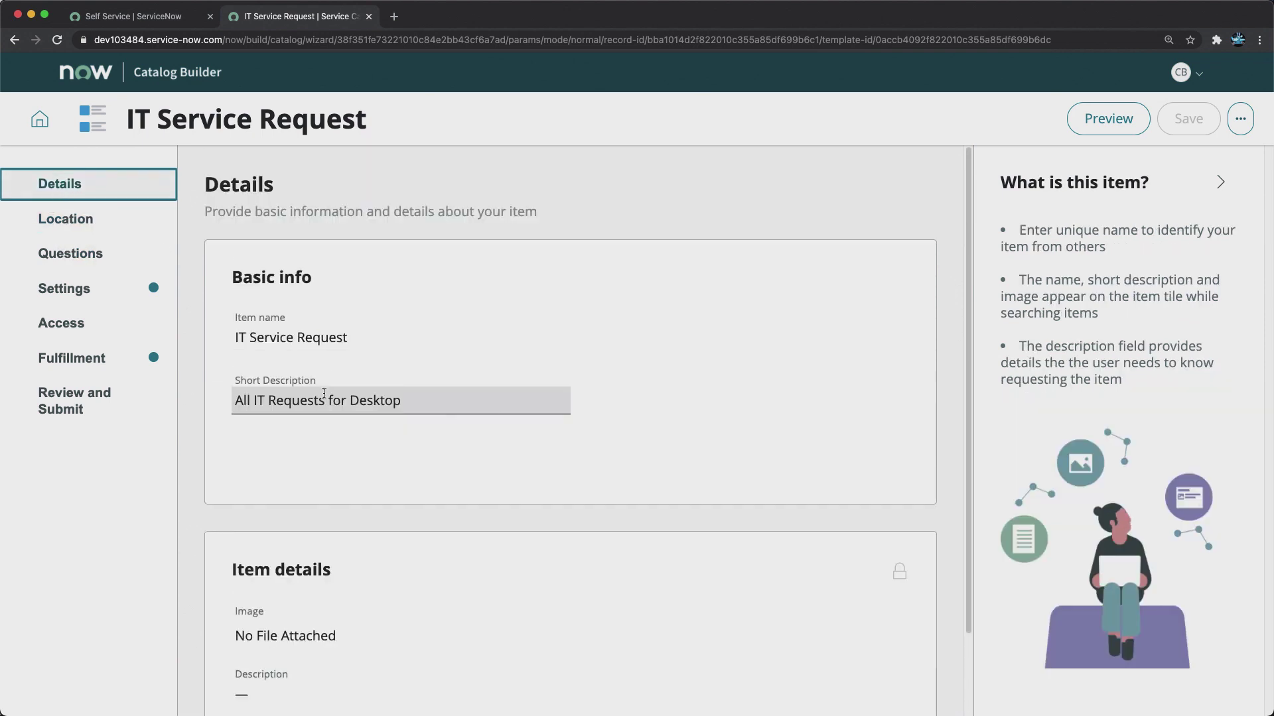
{"action": "left_click", "coordinate": [280, 339]}
{"action": "left_click", "coordinate": [363, 338]}
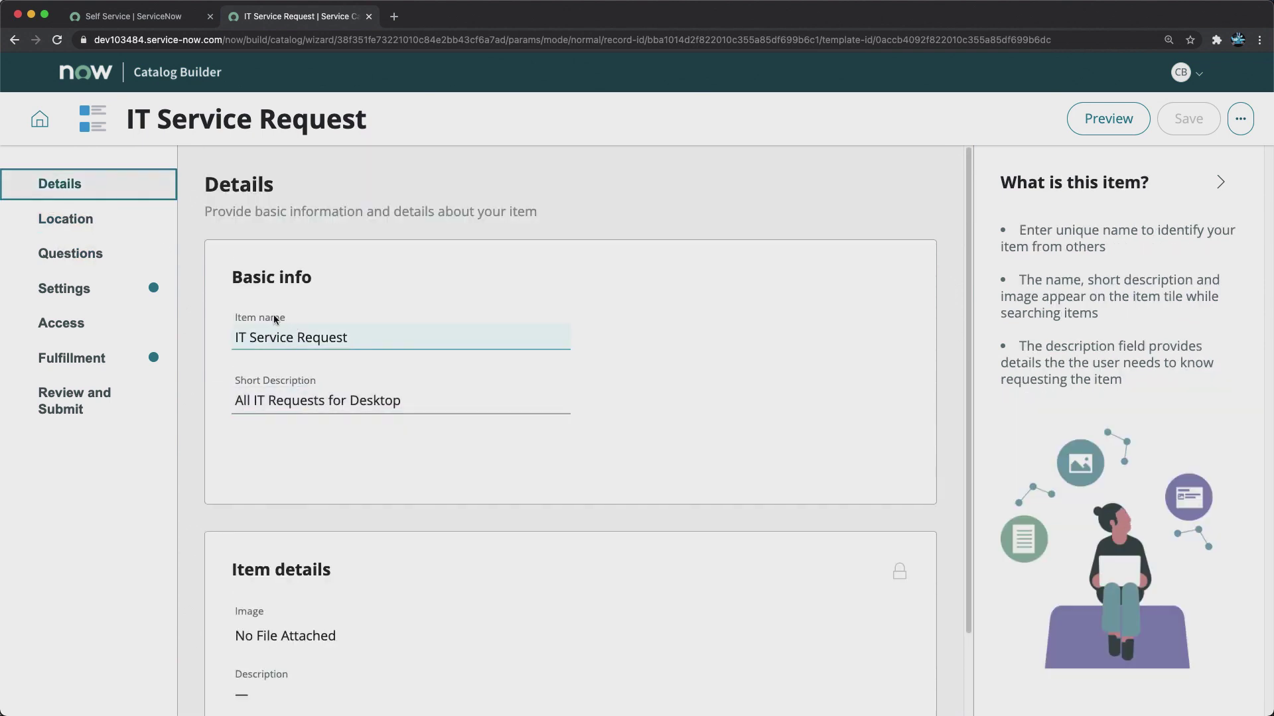
- Set the submit button label to Request in the portal settings and go to the Questions section
{"action": "left_click", "coordinate": [71, 295]}
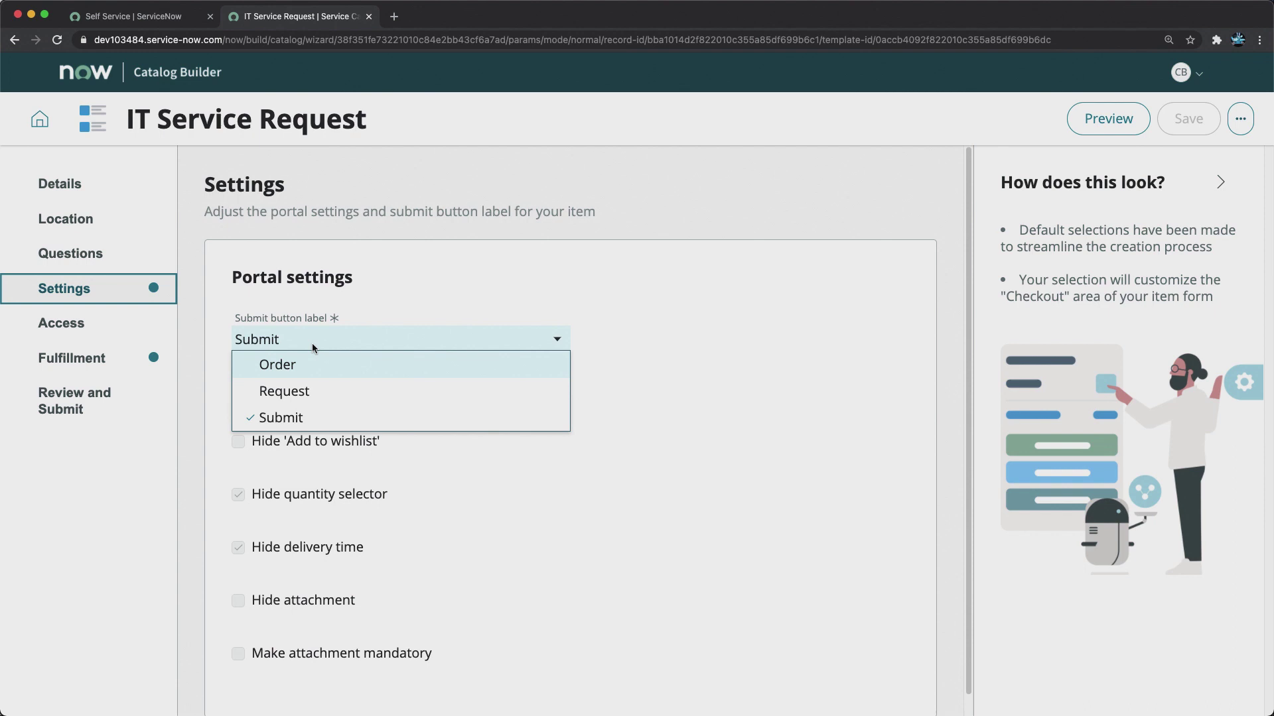
{"action": "left_click", "coordinate": [296, 393]}
{"action": "left_click", "coordinate": [292, 337]}
{"action": "left_click", "coordinate": [286, 414]}
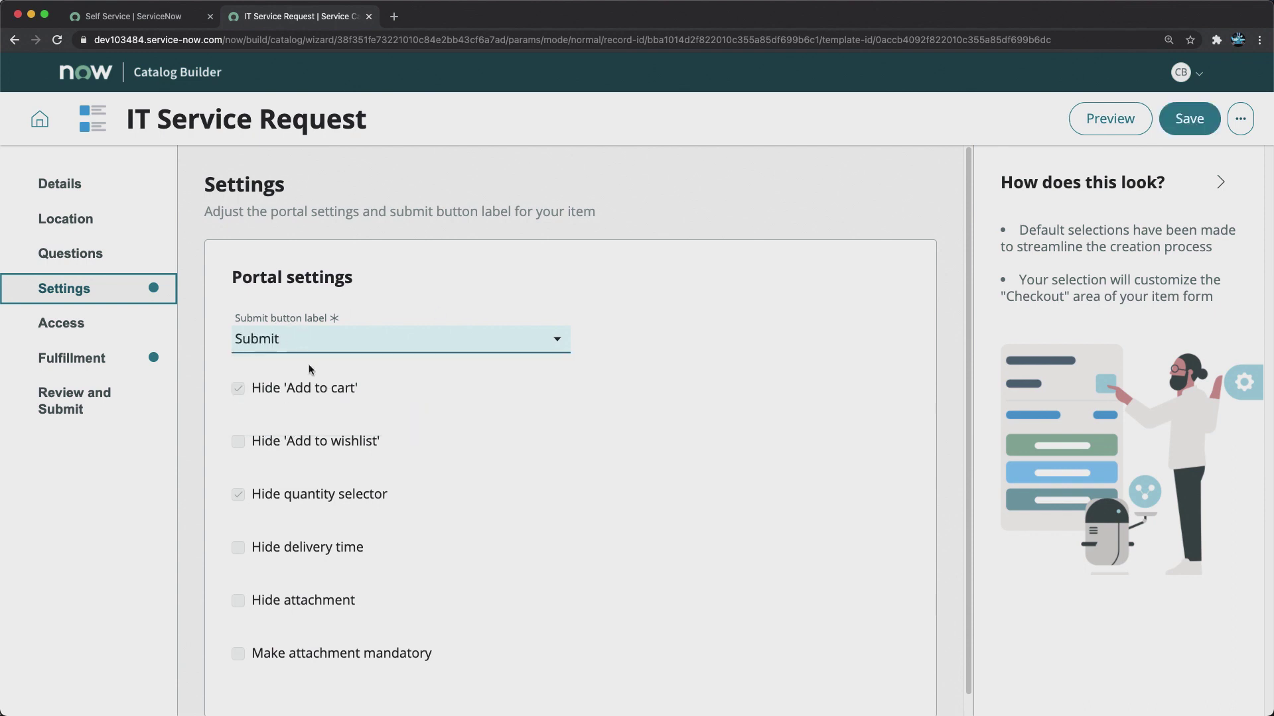
{"action": "left_click", "coordinate": [302, 339]}
{"action": "left_click", "coordinate": [299, 390]}
{"action": "left_click", "coordinate": [74, 254]}
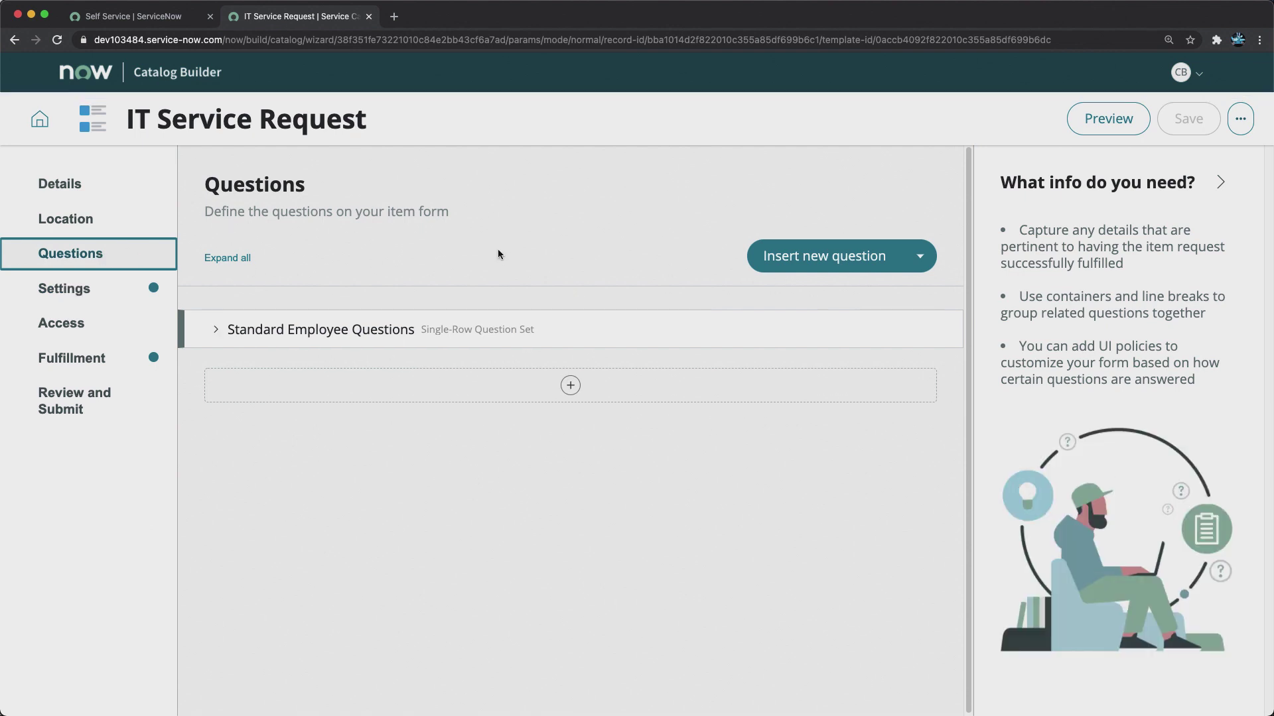
- Recheck the submit button label choices in the Settings section and return to Questions
{"action": "left_click", "coordinate": [63, 292]}
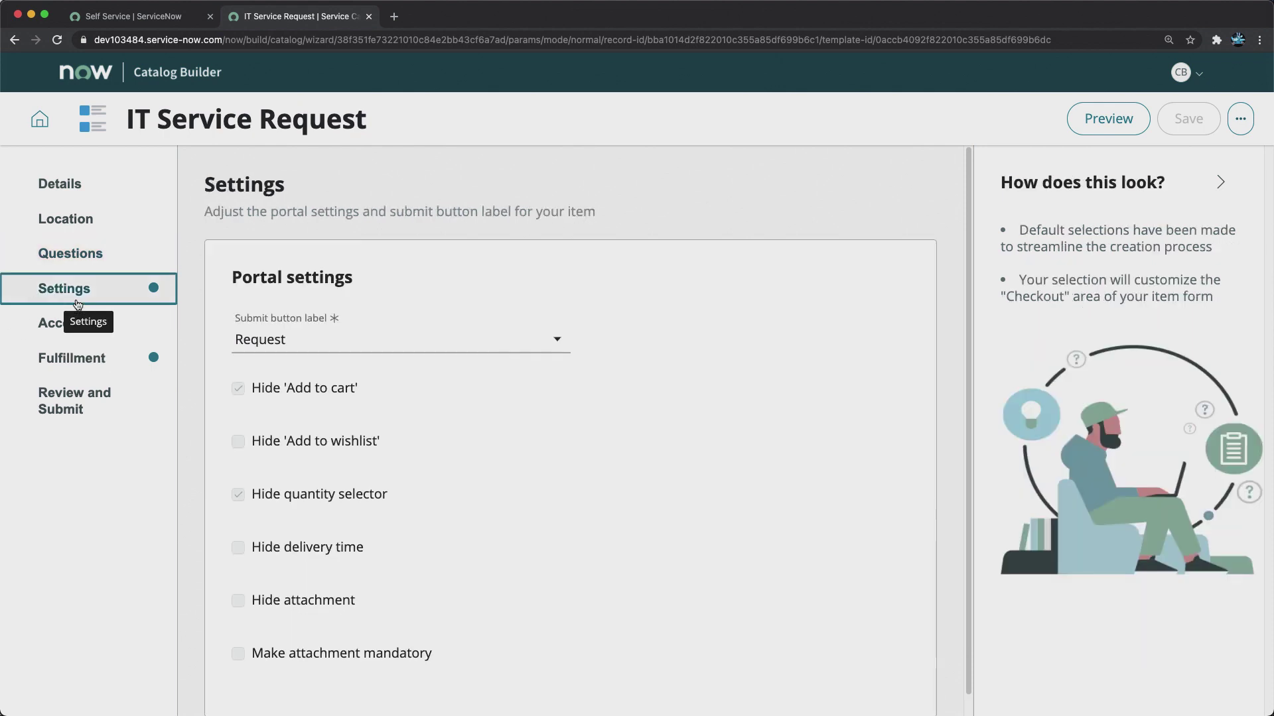
{"action": "left_click", "coordinate": [297, 347]}
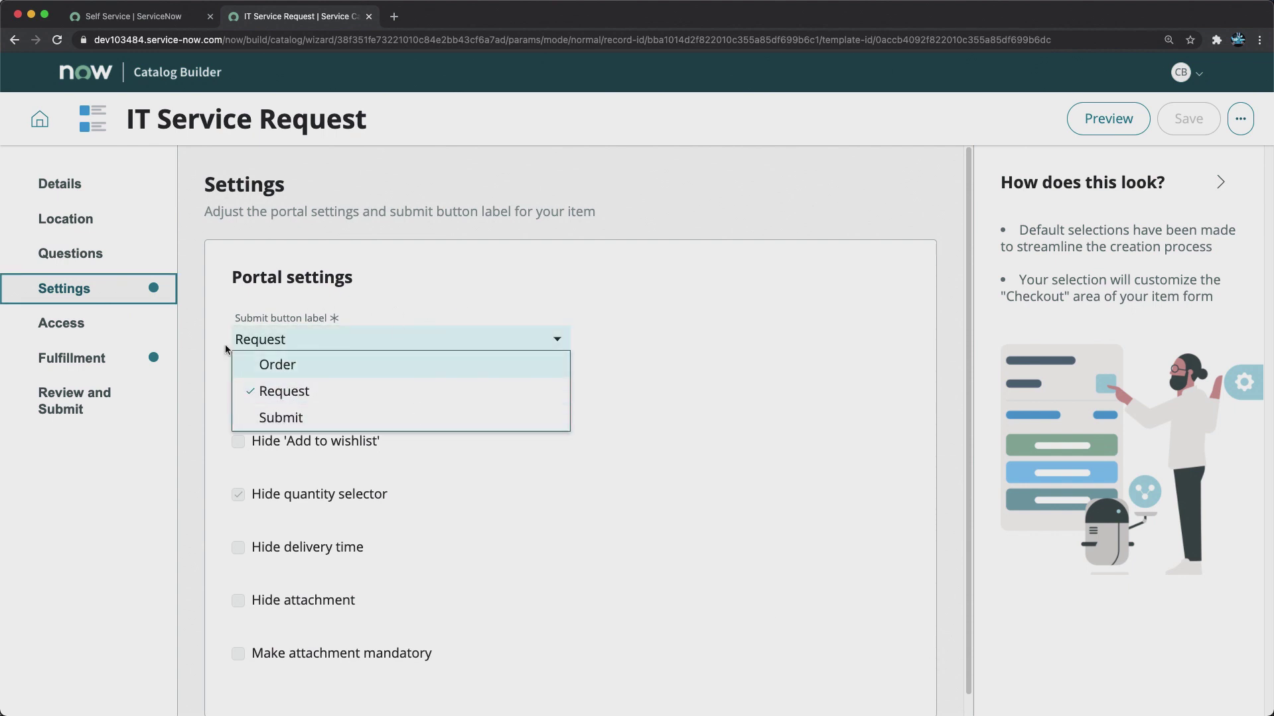
{"action": "left_click", "coordinate": [67, 255]}
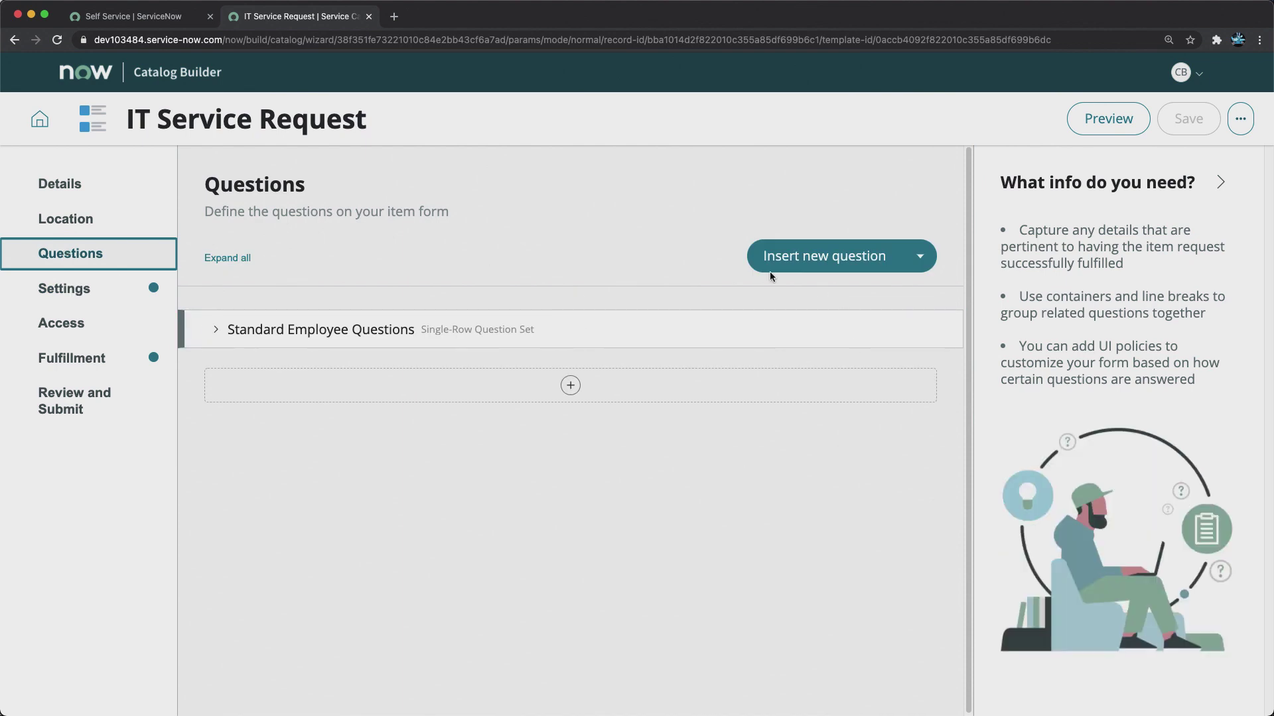
- Look over the empty new question form and the other components that can be inserted, without adding any
{"action": "left_click", "coordinate": [826, 256]}
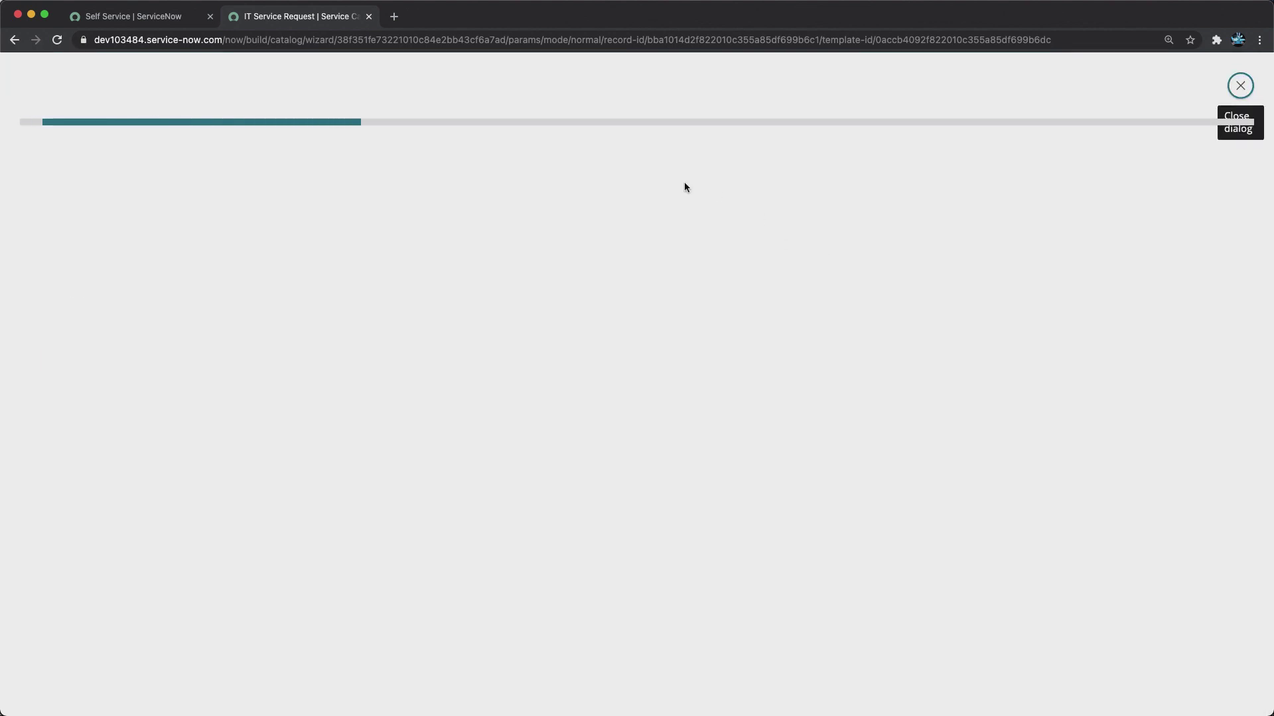
{"action": "scroll", "coordinate": [140, 432], "scroll_direction": "down", "scroll_amount": 3}
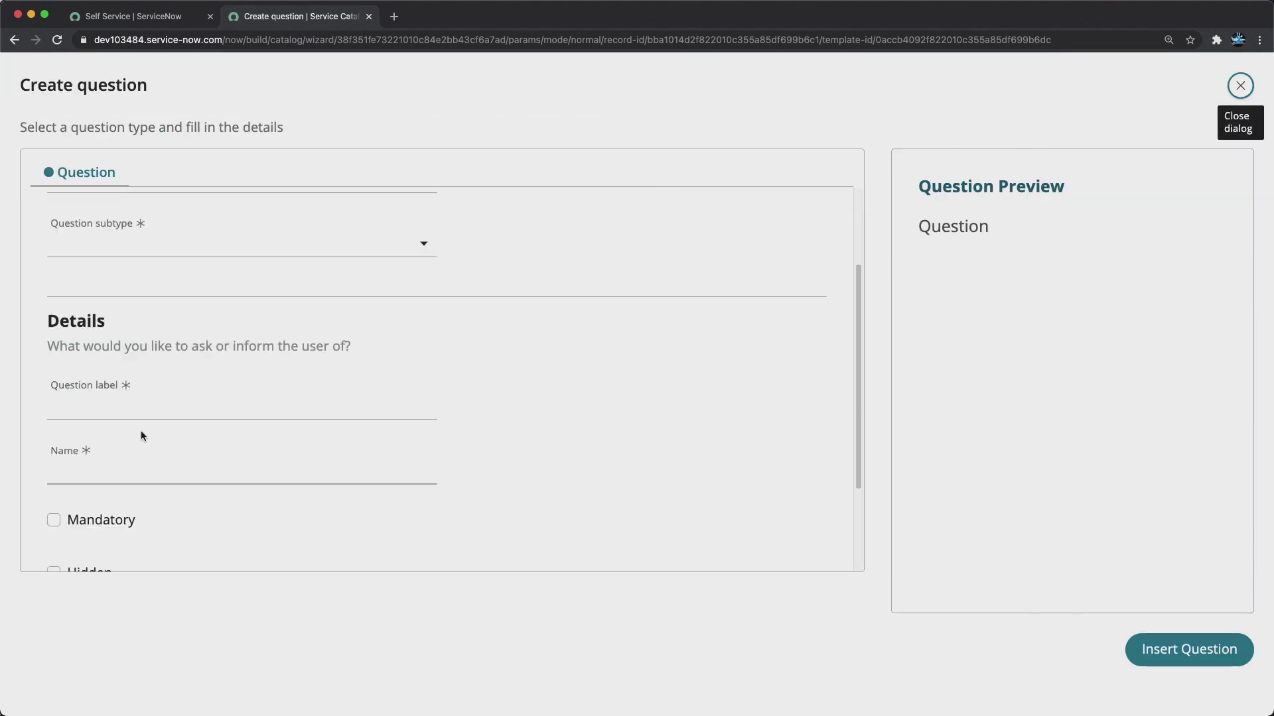
{"action": "scroll", "coordinate": [141, 431], "scroll_direction": "up", "scroll_amount": 3}
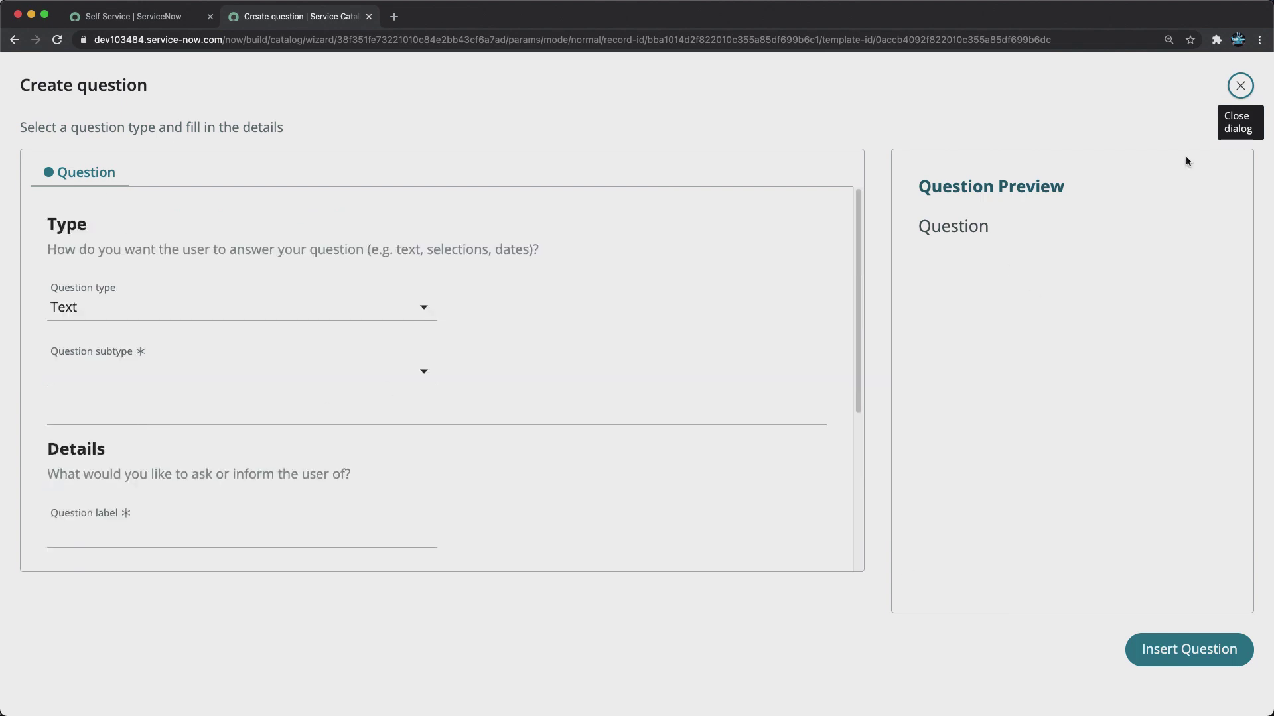
{"action": "left_click", "coordinate": [1240, 85]}
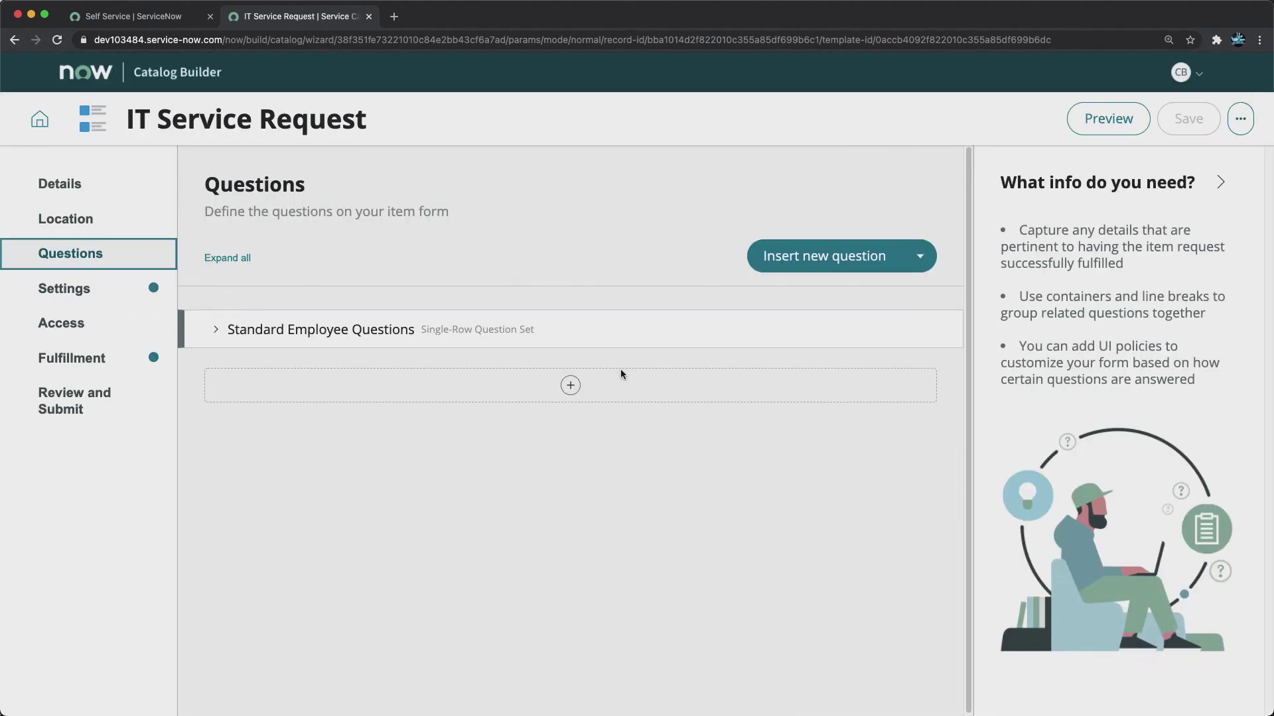
{"action": "left_click", "coordinate": [920, 256]}
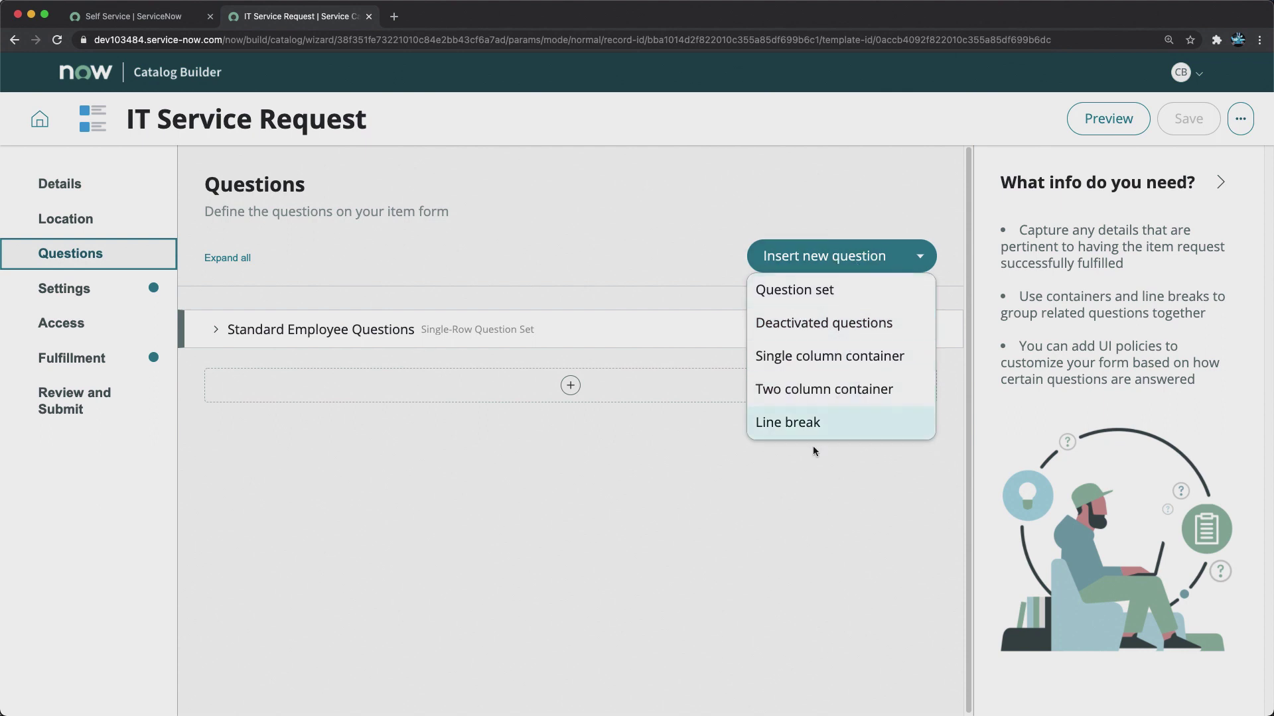
{"action": "left_click", "coordinate": [404, 570]}
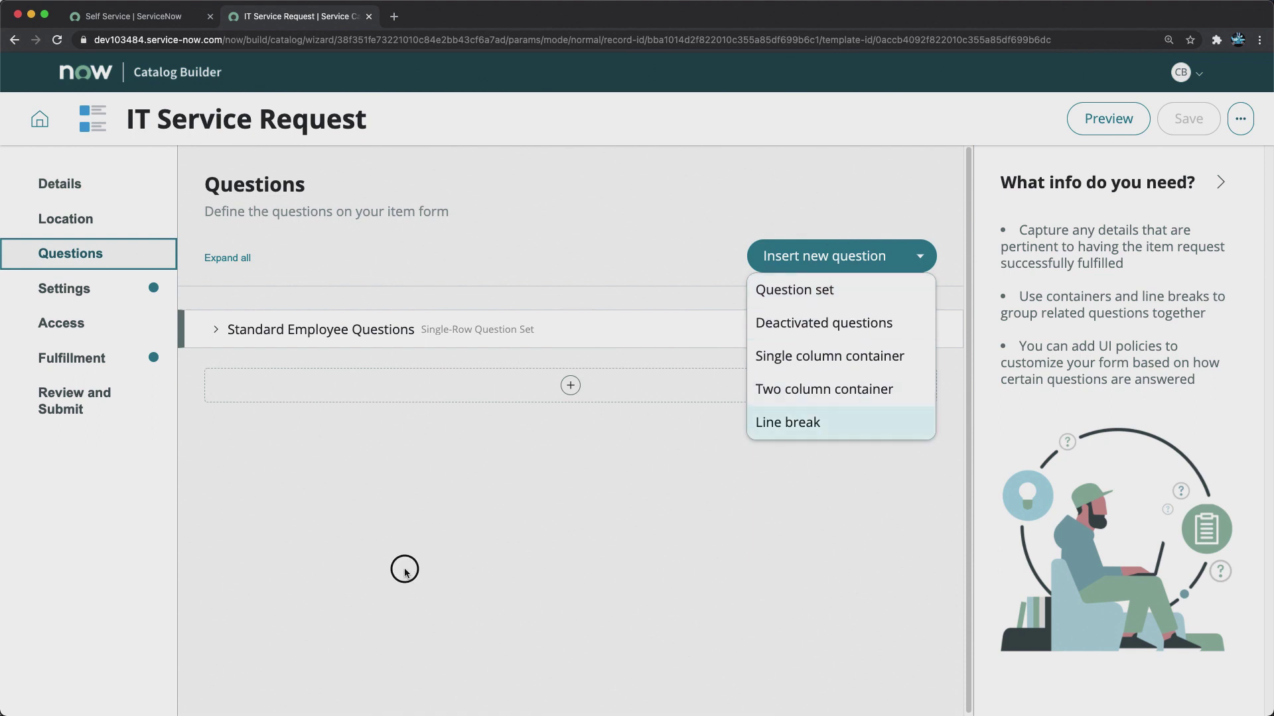
- Start a new question below Standard Employee Questions with type Text and subtype Single-line
{"action": "left_click", "coordinate": [574, 387]}
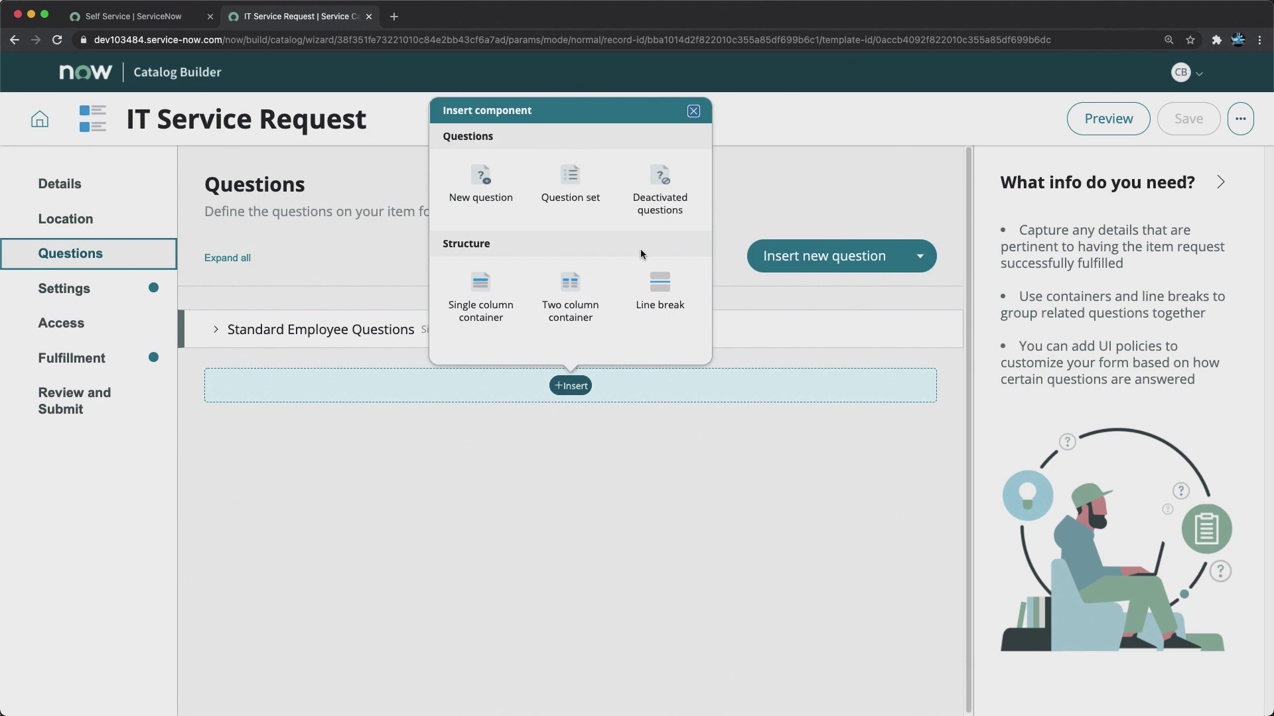
{"action": "left_click", "coordinate": [488, 205]}
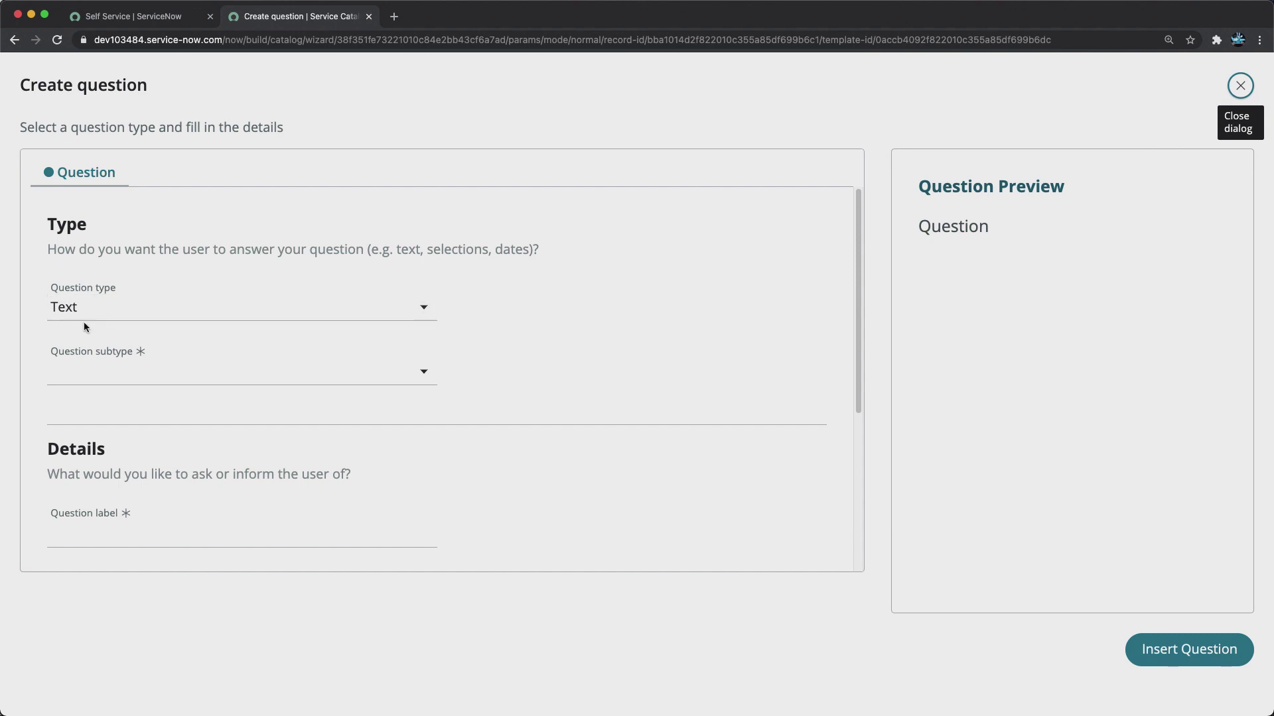
{"action": "left_click", "coordinate": [140, 311]}
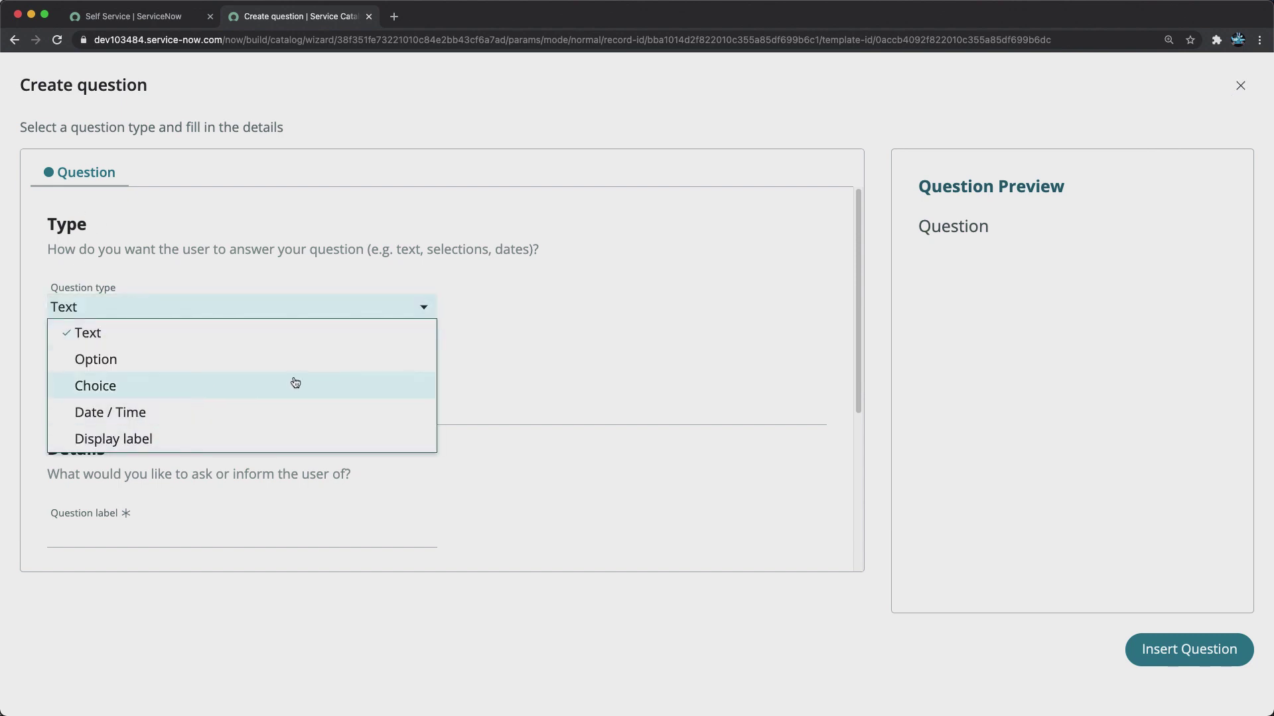
{"action": "left_click", "coordinate": [132, 331]}
{"action": "left_click", "coordinate": [151, 370]}
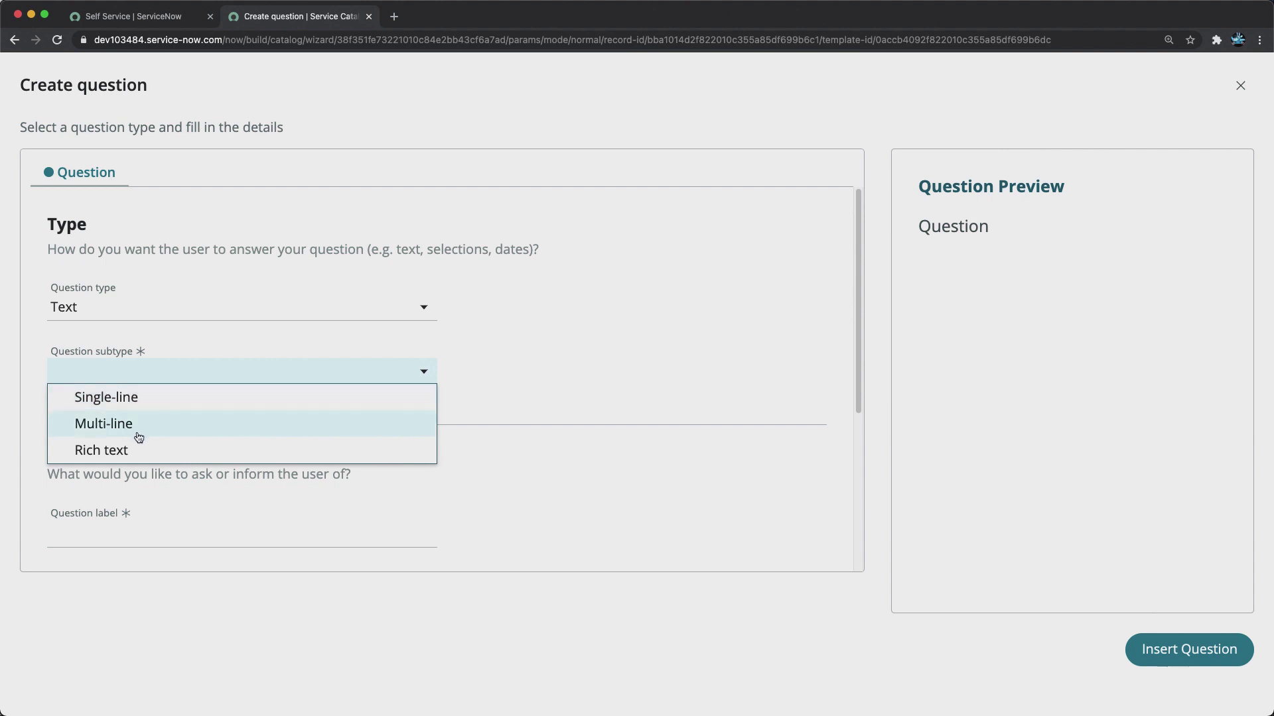
{"action": "left_click", "coordinate": [154, 403]}
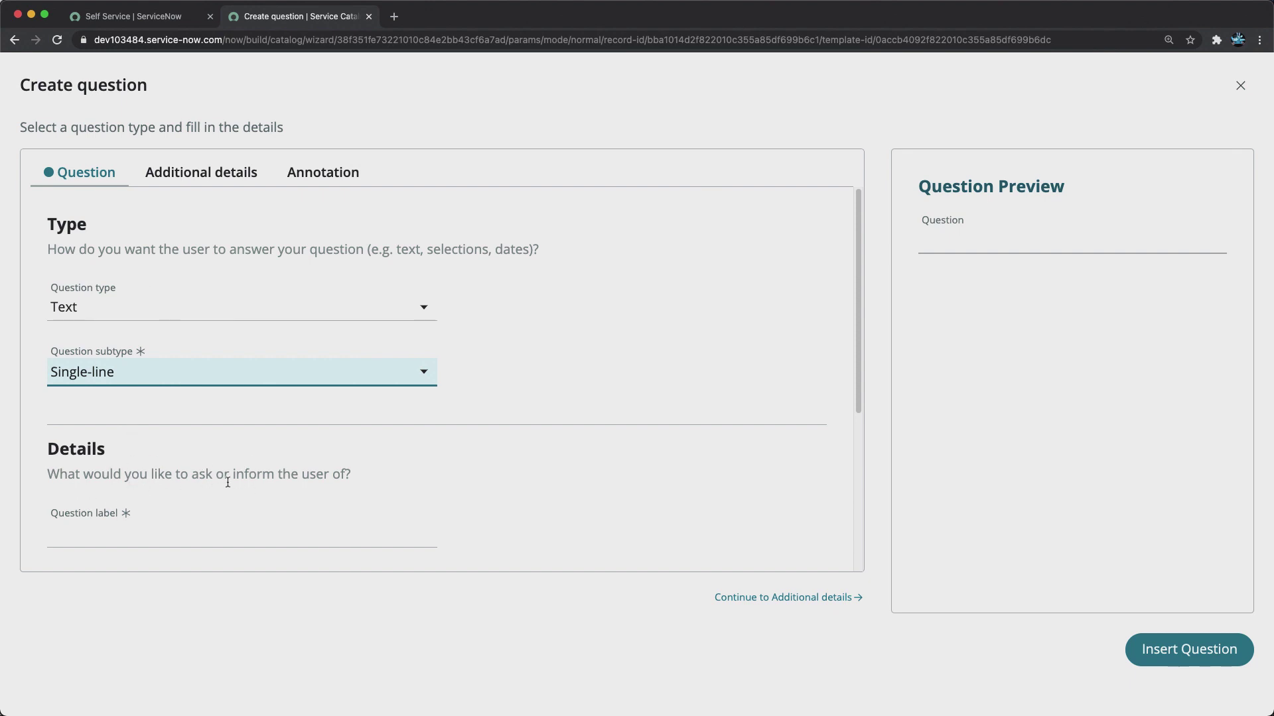
- Label the question Reason and check which text validation types are available for it
{"action": "left_click", "coordinate": [75, 532]}
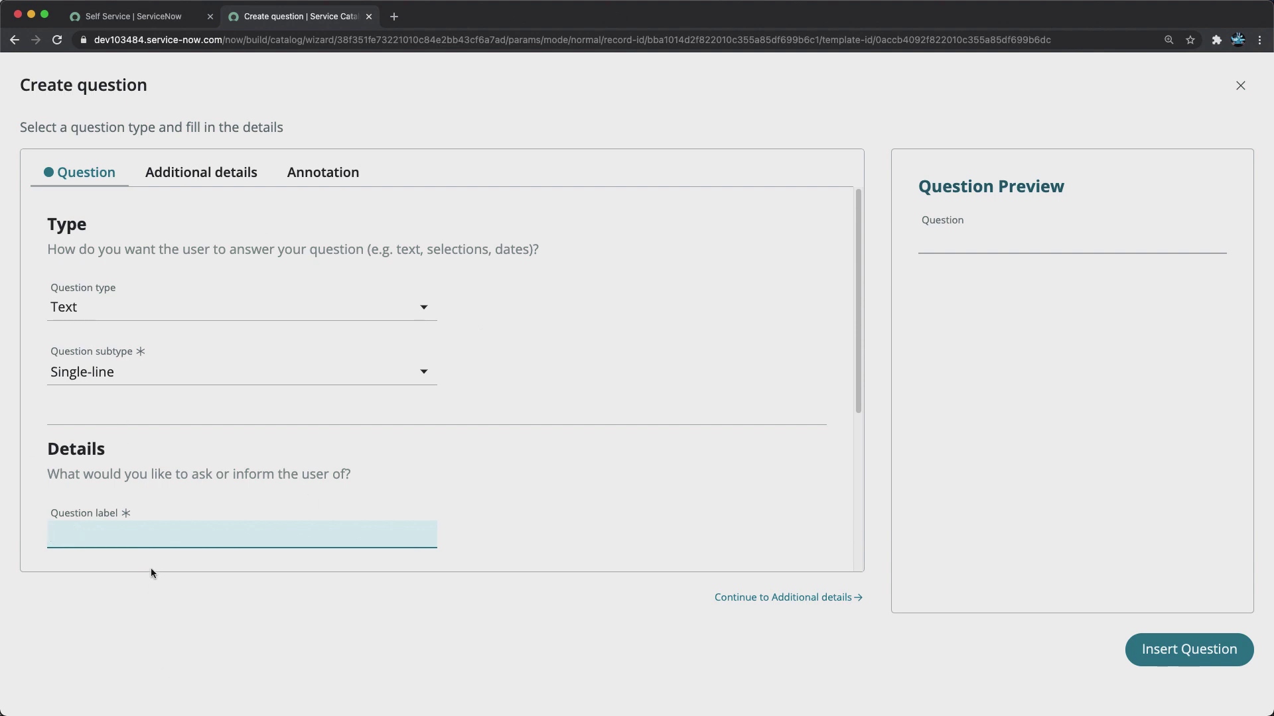
{"action": "left_click", "coordinate": [155, 535]}
{"action": "type", "text": "Coo"}
{"action": "key", "text": "BackSpace"}
{"action": "key", "text": "BackSpace"}
{"action": "key", "text": "BackSpace"}
{"action": "type", "text": "Reason"}
{"action": "left_click", "coordinate": [199, 174]}
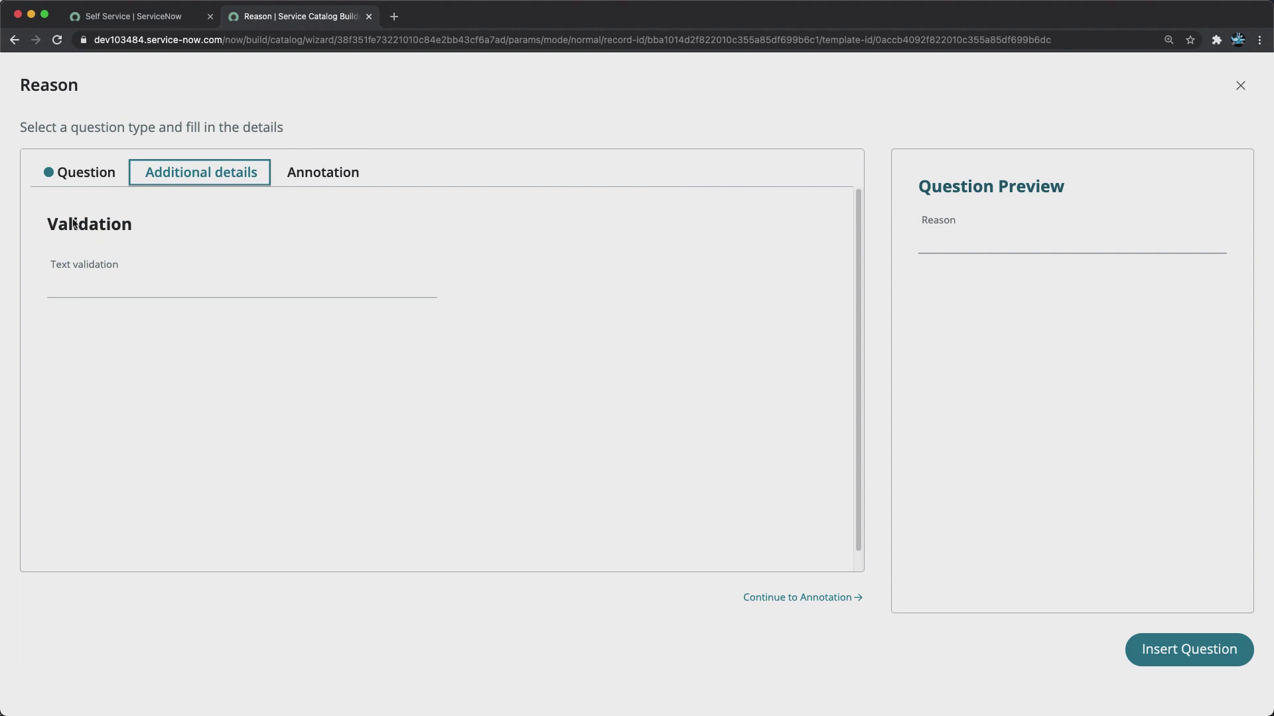
{"action": "left_click", "coordinate": [88, 292]}
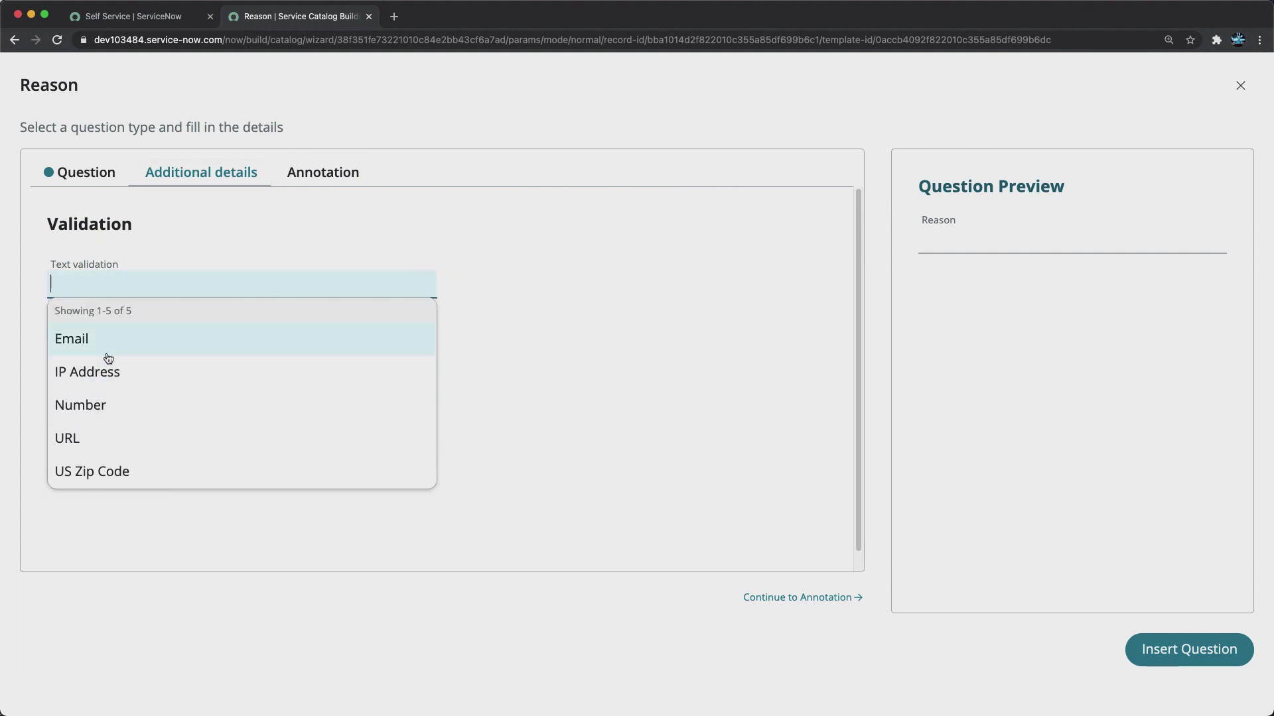
{"action": "left_click", "coordinate": [75, 174]}
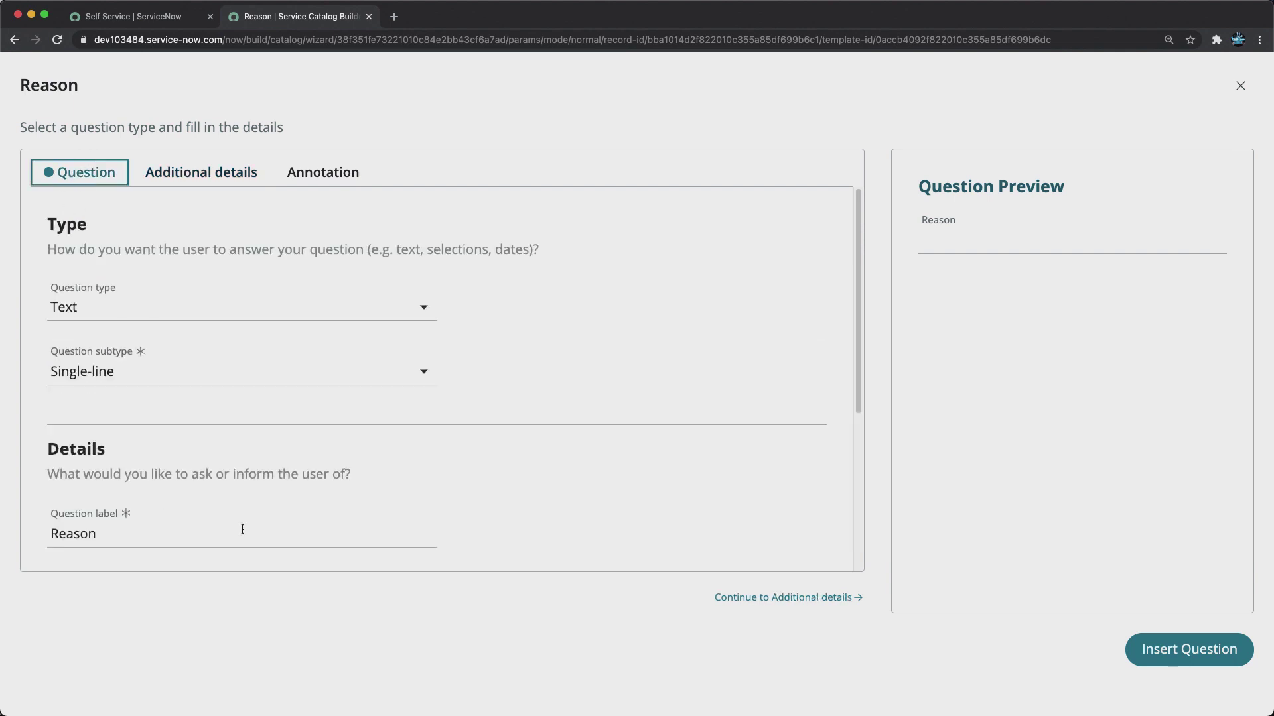
- Label the question Email and set its text validation to Email
{"action": "left_click_drag", "start_coordinate": [109, 533], "coordinate": [46, 516]}
{"action": "type", "text": "Email"}
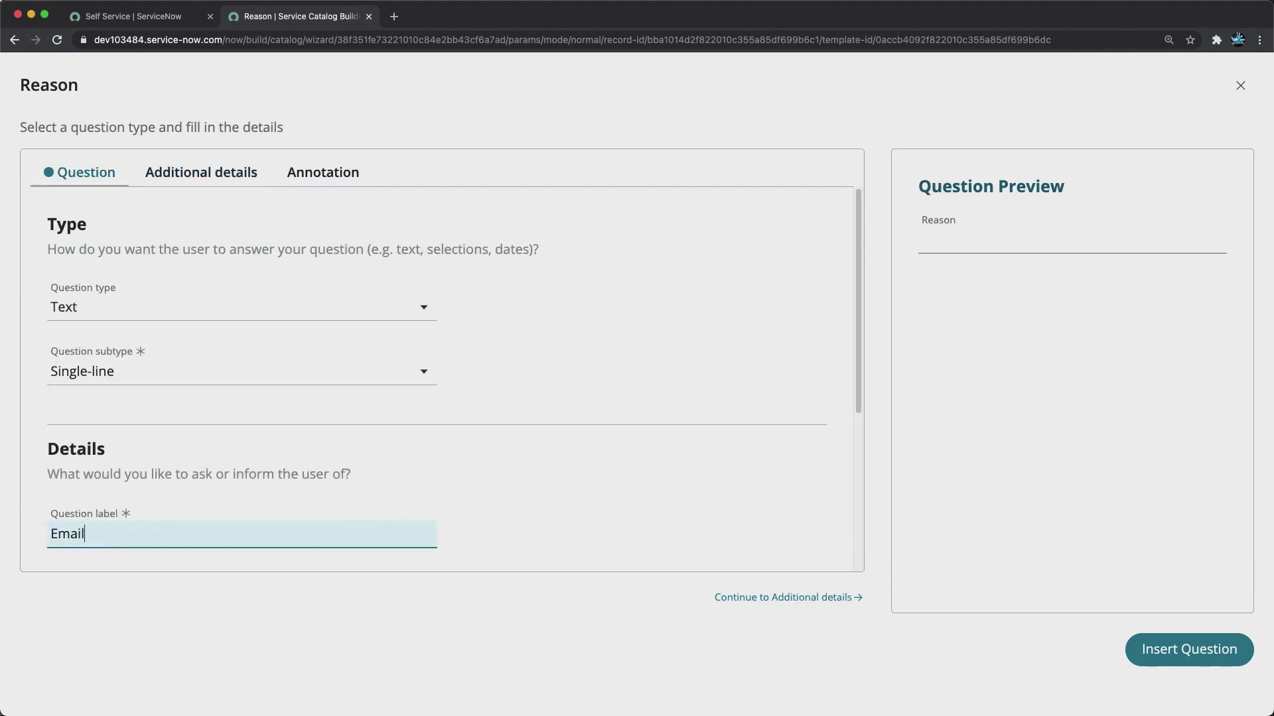
{"action": "left_click", "coordinate": [193, 188]}
{"action": "left_click", "coordinate": [85, 289]}
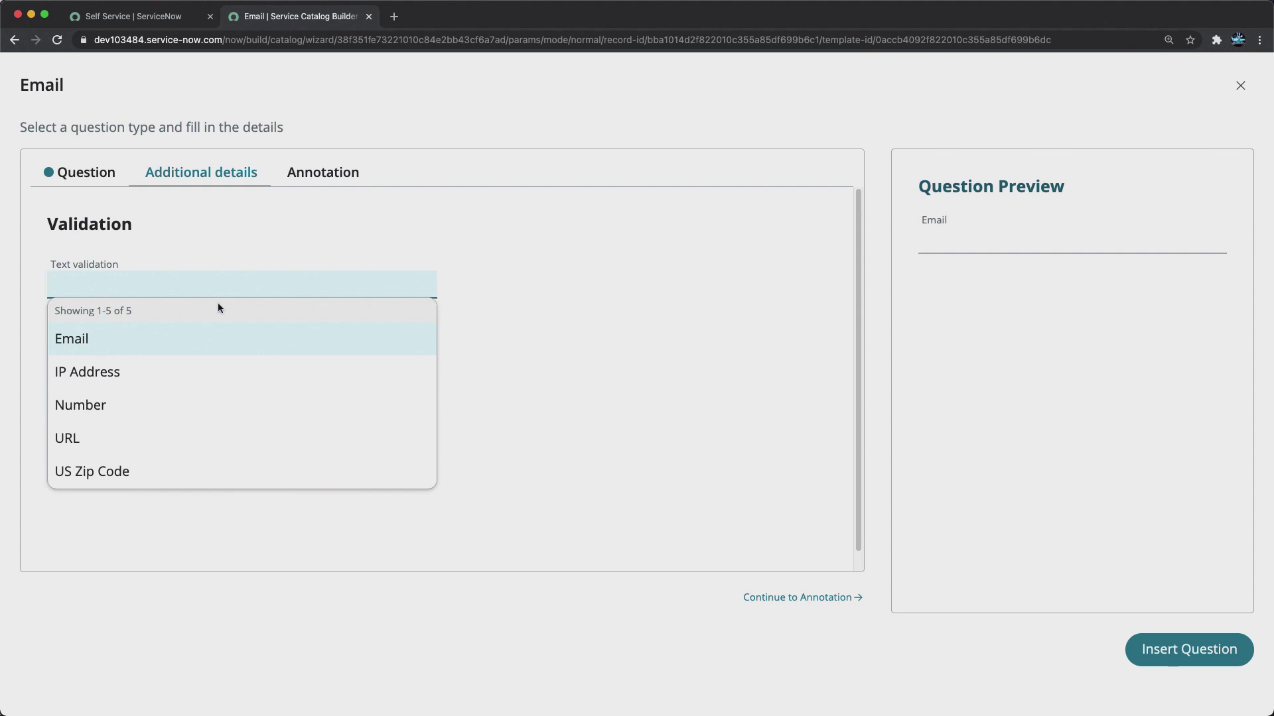
{"action": "left_click", "coordinate": [82, 339]}
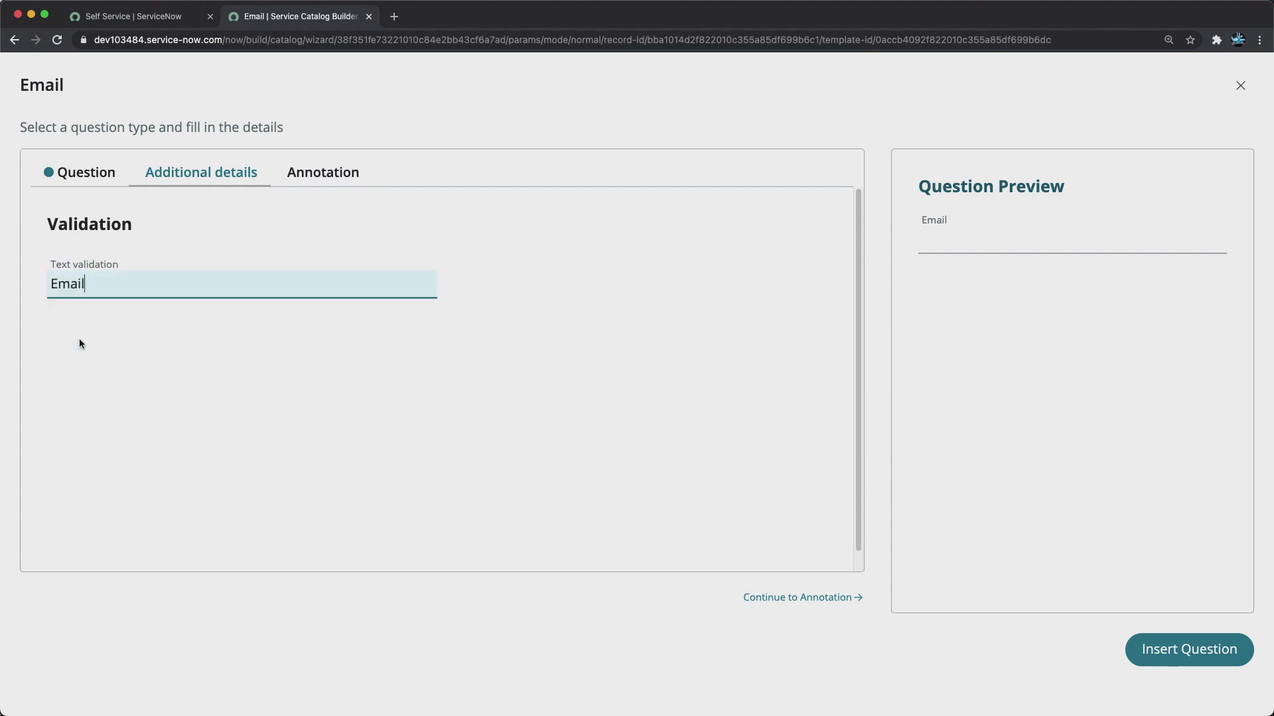
- Enable instructions for the Email question with the instructions label "Test demo", and insert the question into the form
{"action": "left_click", "coordinate": [334, 183]}
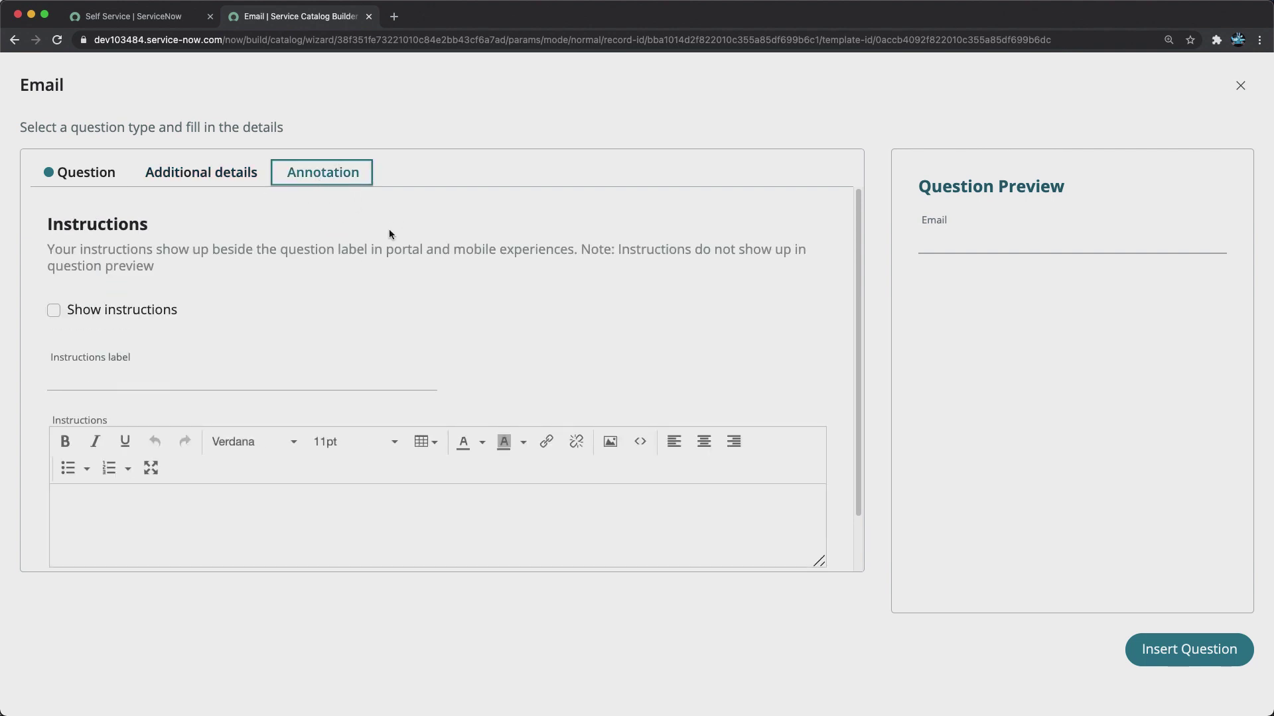
{"action": "scroll", "coordinate": [305, 286], "scroll_direction": "down", "scroll_amount": 2}
{"action": "scroll", "coordinate": [224, 335], "scroll_direction": "up", "scroll_amount": 2}
{"action": "left_click", "coordinate": [54, 311]}
{"action": "left_click", "coordinate": [106, 381]}
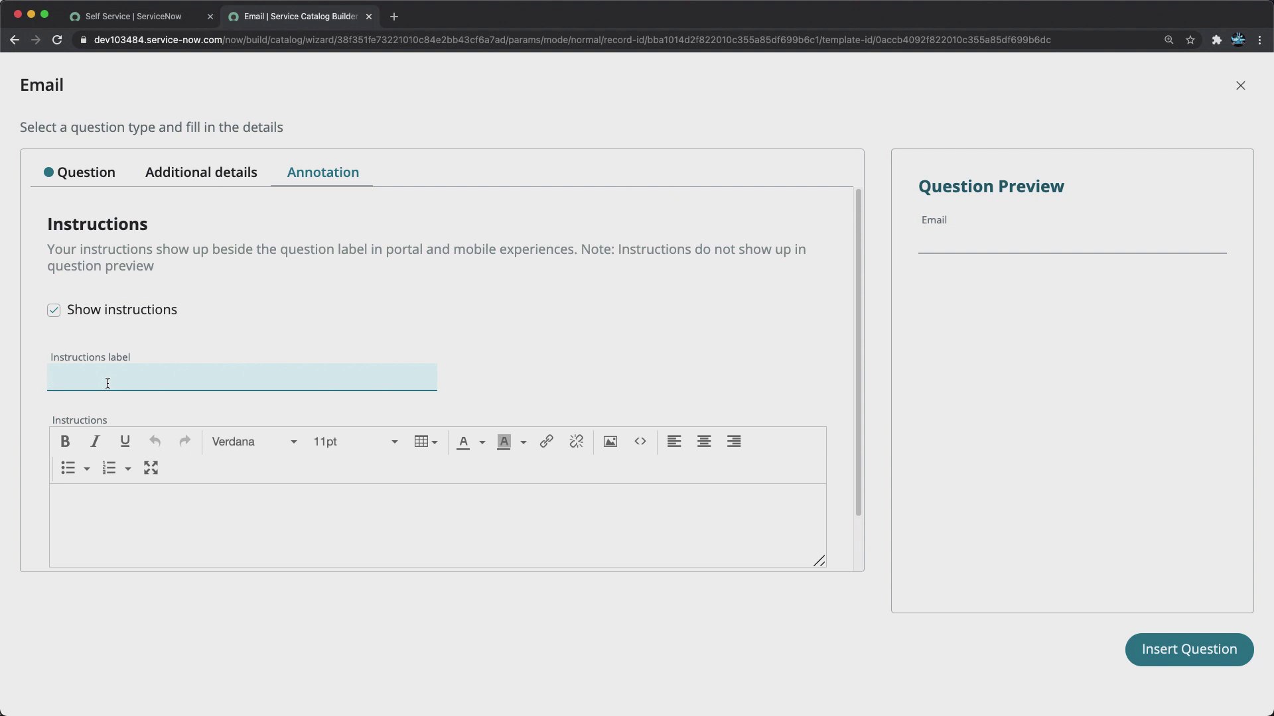
{"action": "type", "text": "Test demo"}
{"action": "scroll", "coordinate": [642, 325], "scroll_direction": "down", "scroll_amount": 1}
{"action": "scroll", "coordinate": [412, 408], "scroll_direction": "up", "scroll_amount": 1}
{"action": "left_click", "coordinate": [1188, 652]}
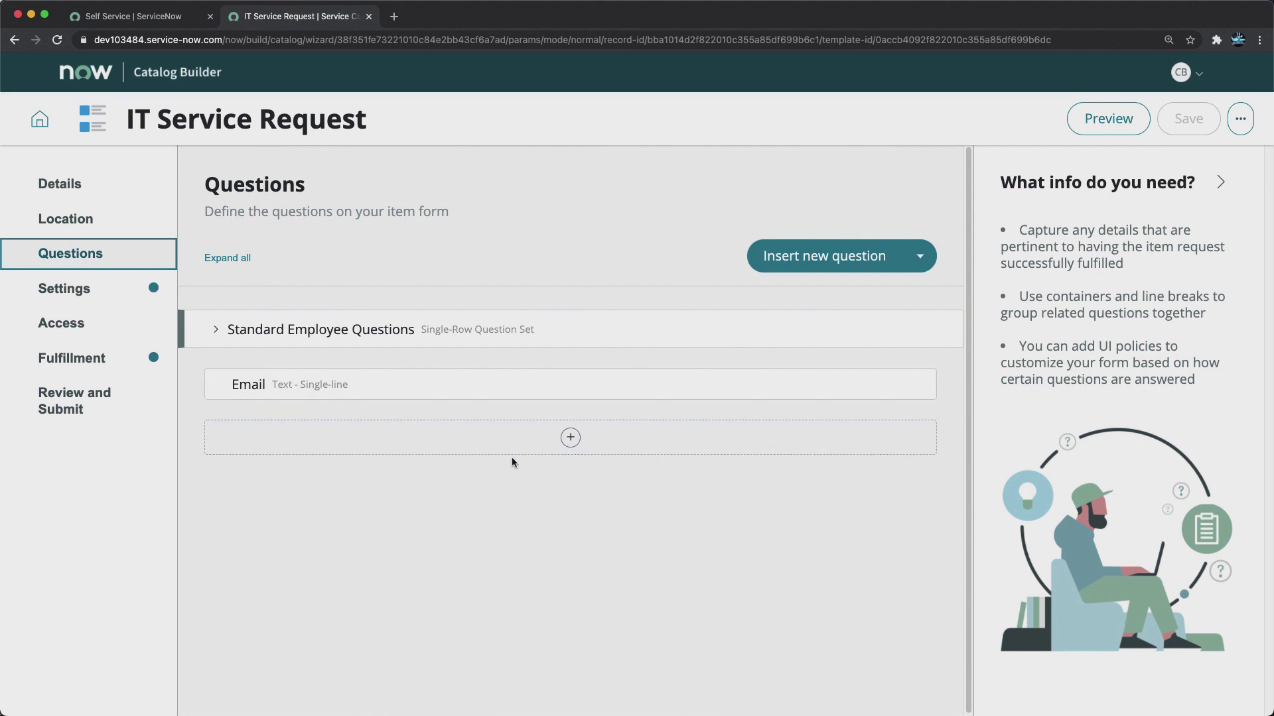
- Insert the existing question set it_to_it below the Email question
{"action": "left_click", "coordinate": [583, 441]}
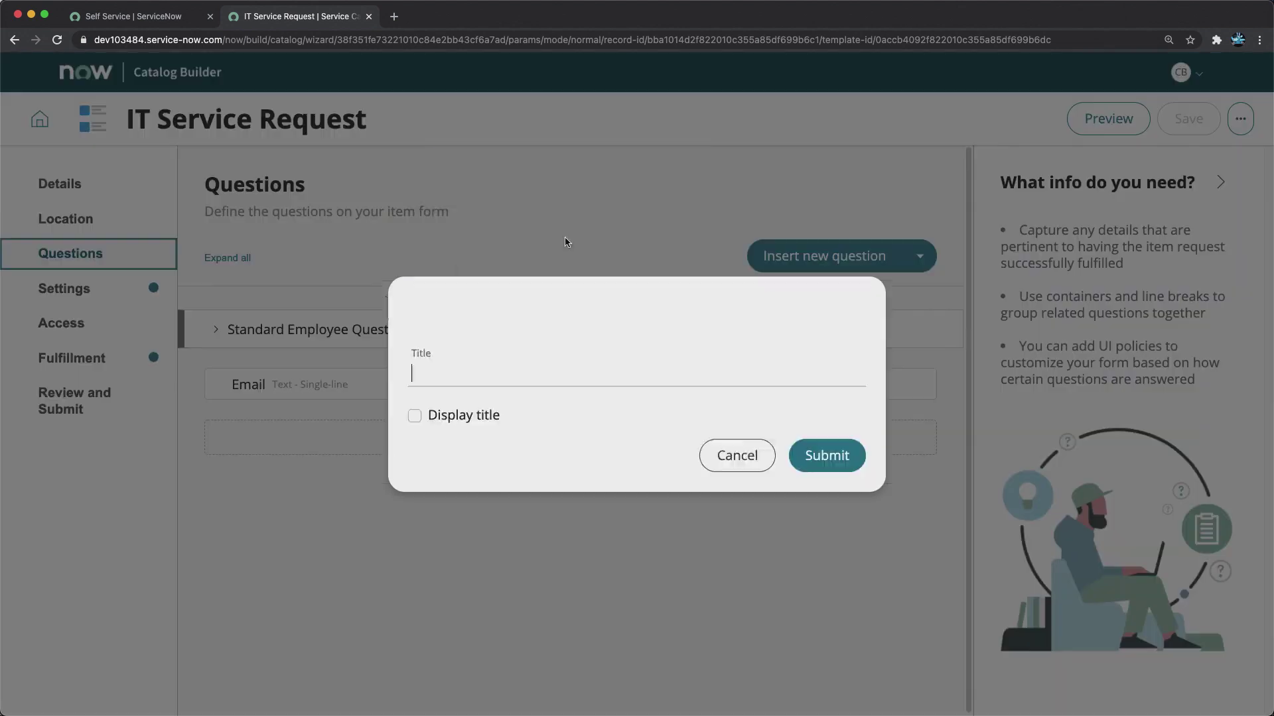
{"action": "left_click", "coordinate": [569, 243]}
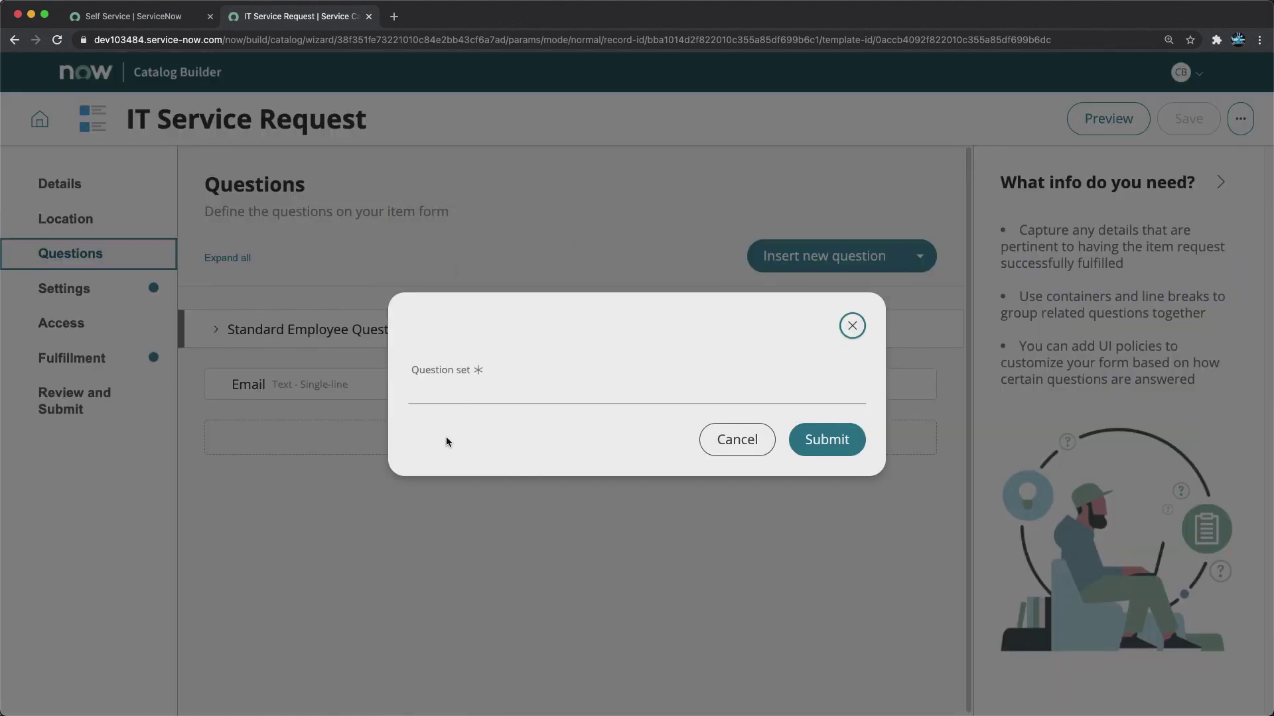
{"action": "left_click", "coordinate": [466, 395]}
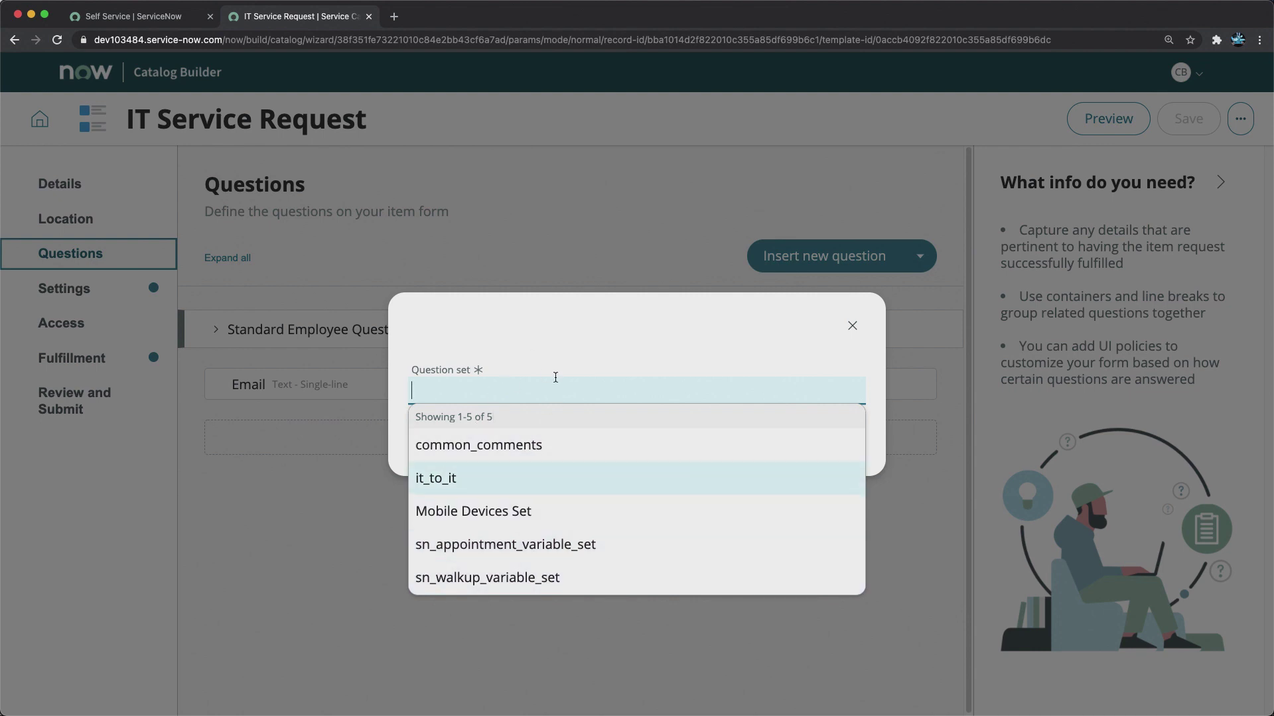
{"action": "left_click", "coordinate": [511, 489]}
{"action": "left_click", "coordinate": [827, 442]}
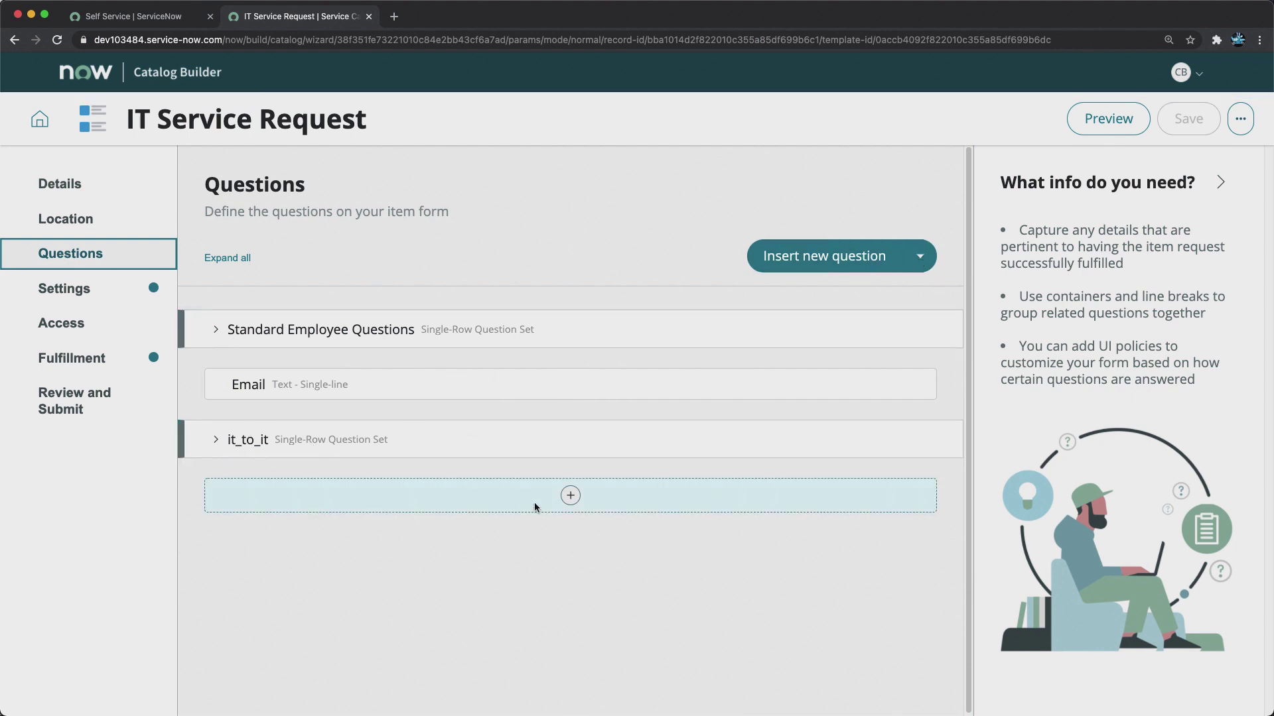
- Check which deactivated questions can be inserted below it_to_it, without adding any
{"action": "left_click", "coordinate": [565, 496]}
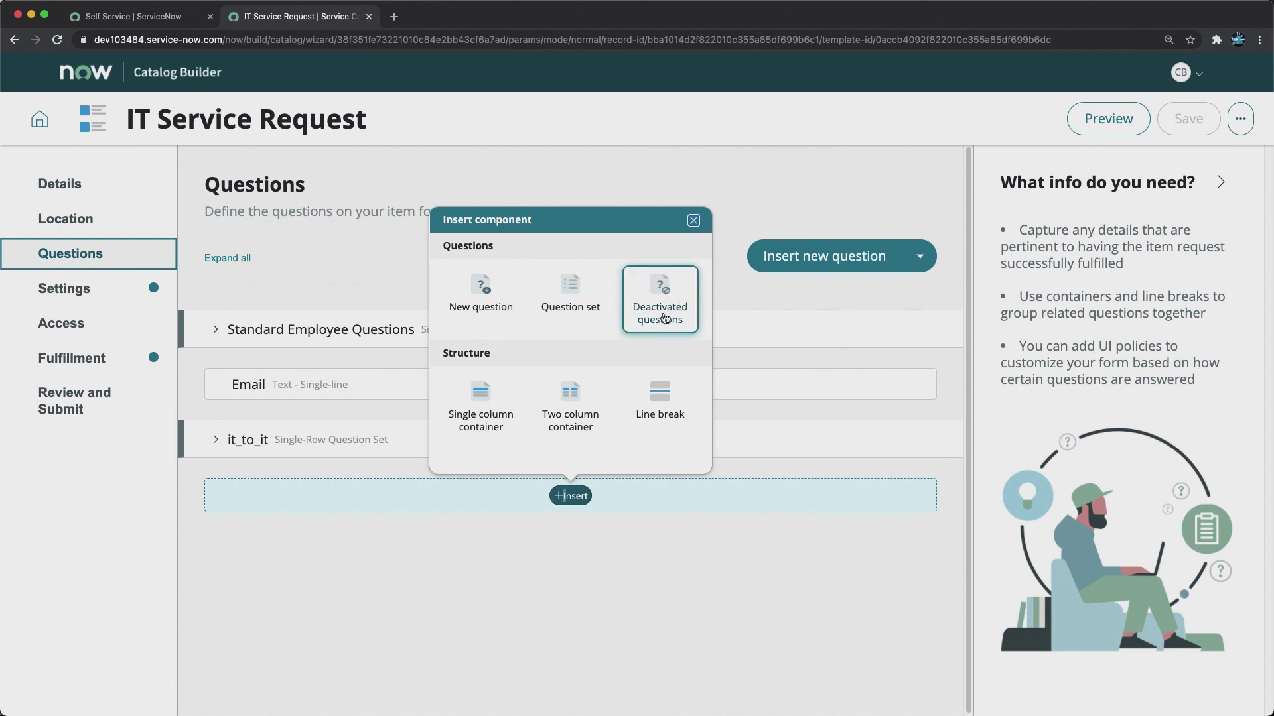
{"action": "left_click", "coordinate": [662, 302]}
{"action": "left_click", "coordinate": [462, 391]}
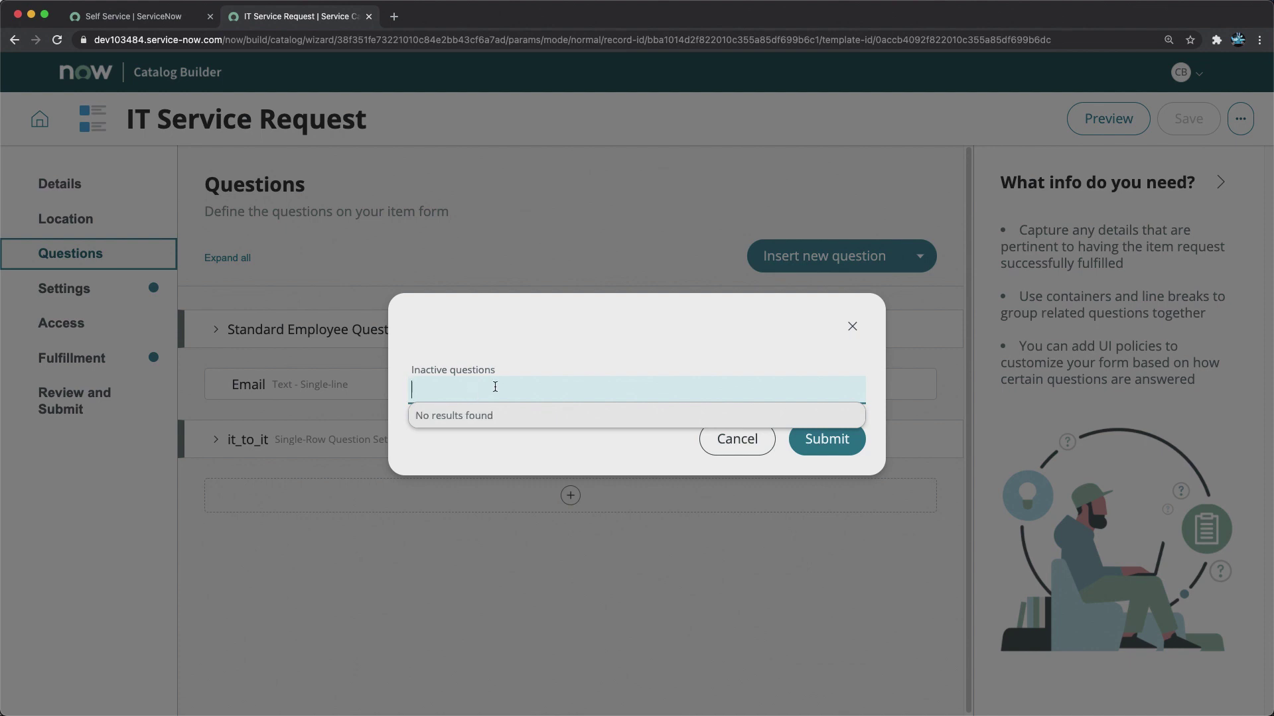
{"action": "left_click", "coordinate": [731, 442]}
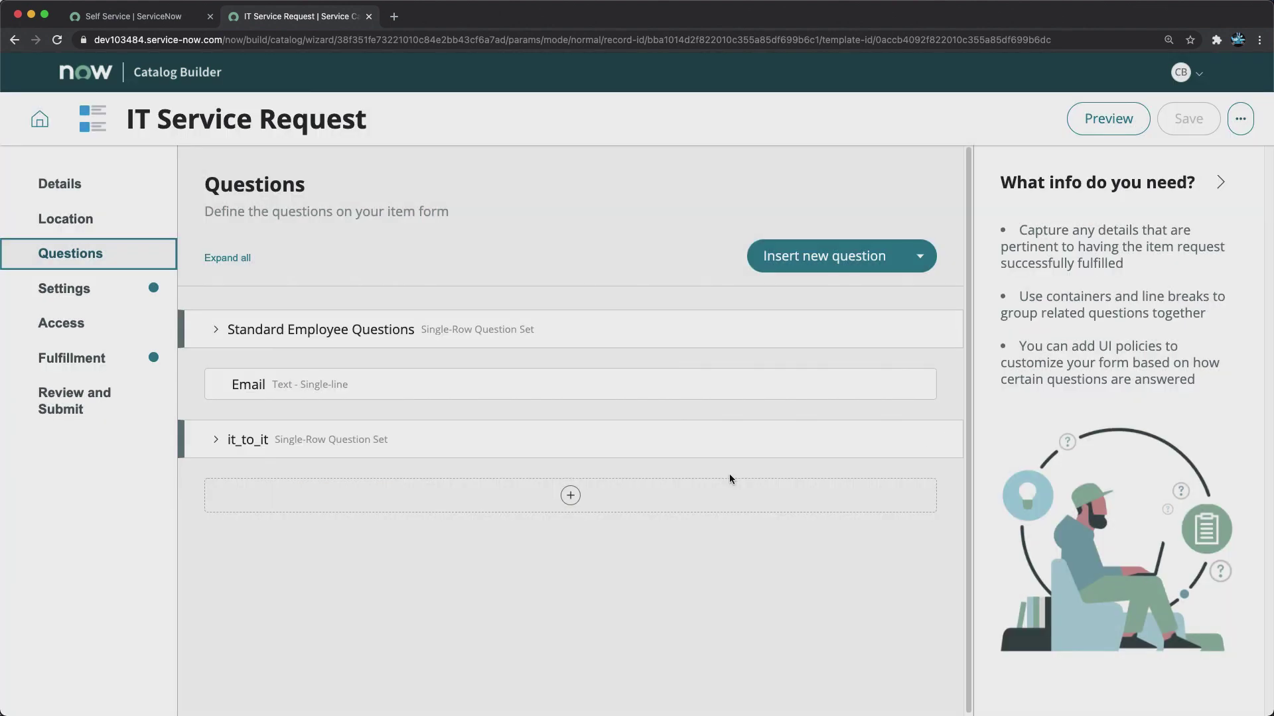
- Insert a two column container titled Test below the it_to_it set, with its title displayed
{"action": "left_click", "coordinate": [572, 496]}
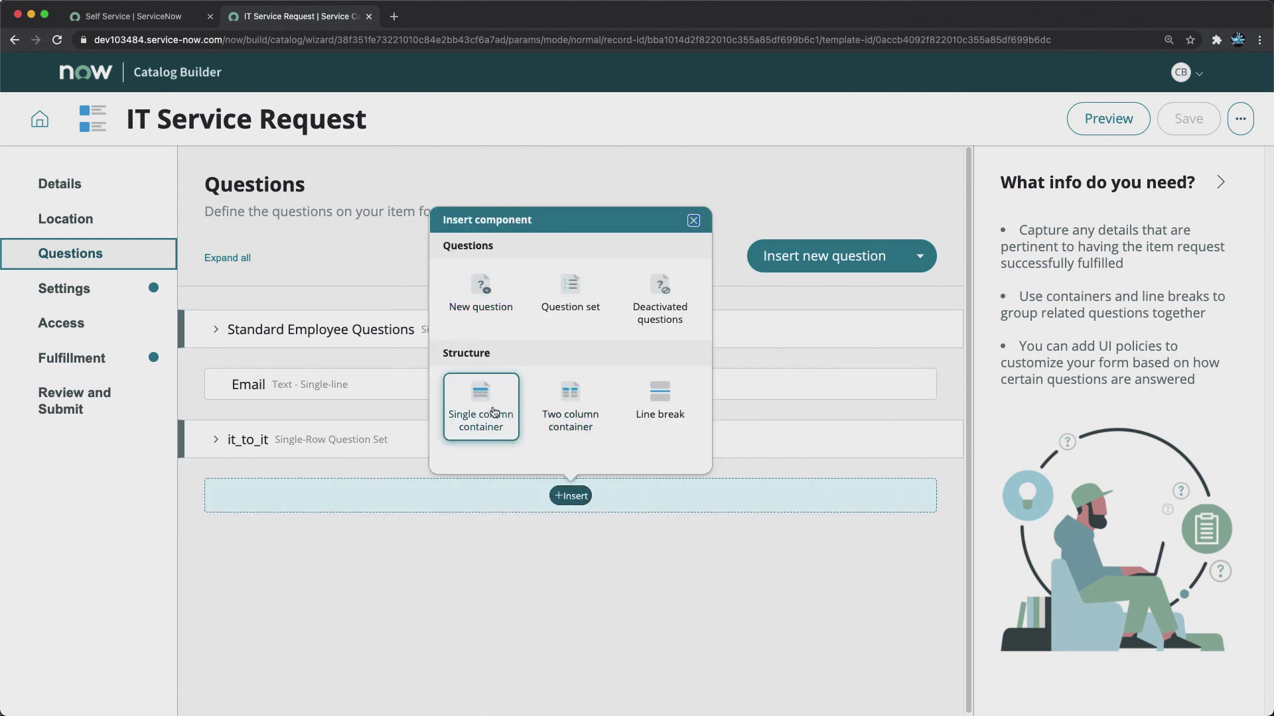
{"action": "left_click", "coordinate": [569, 408]}
{"action": "left_click", "coordinate": [476, 375]}
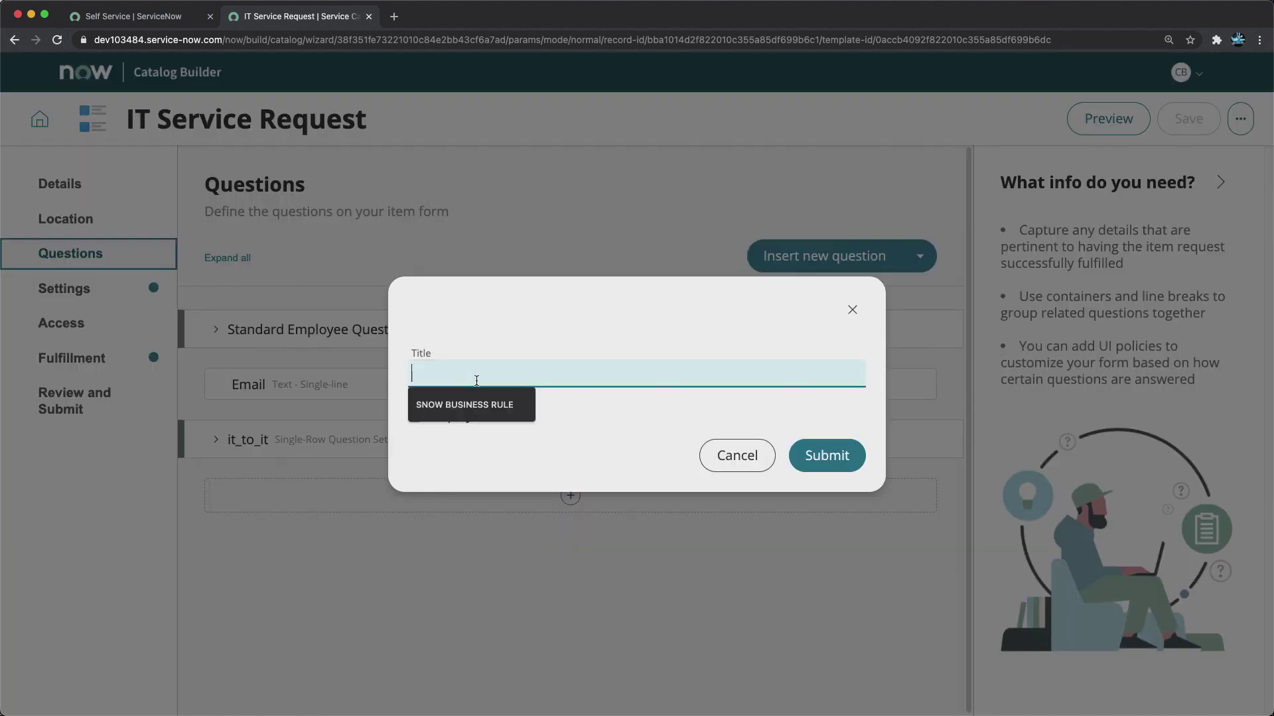
{"action": "left_click", "coordinate": [467, 405]}
{"action": "left_click", "coordinate": [405, 360]}
{"action": "left_click", "coordinate": [418, 351]}
{"action": "type", "text": "sdsd"}
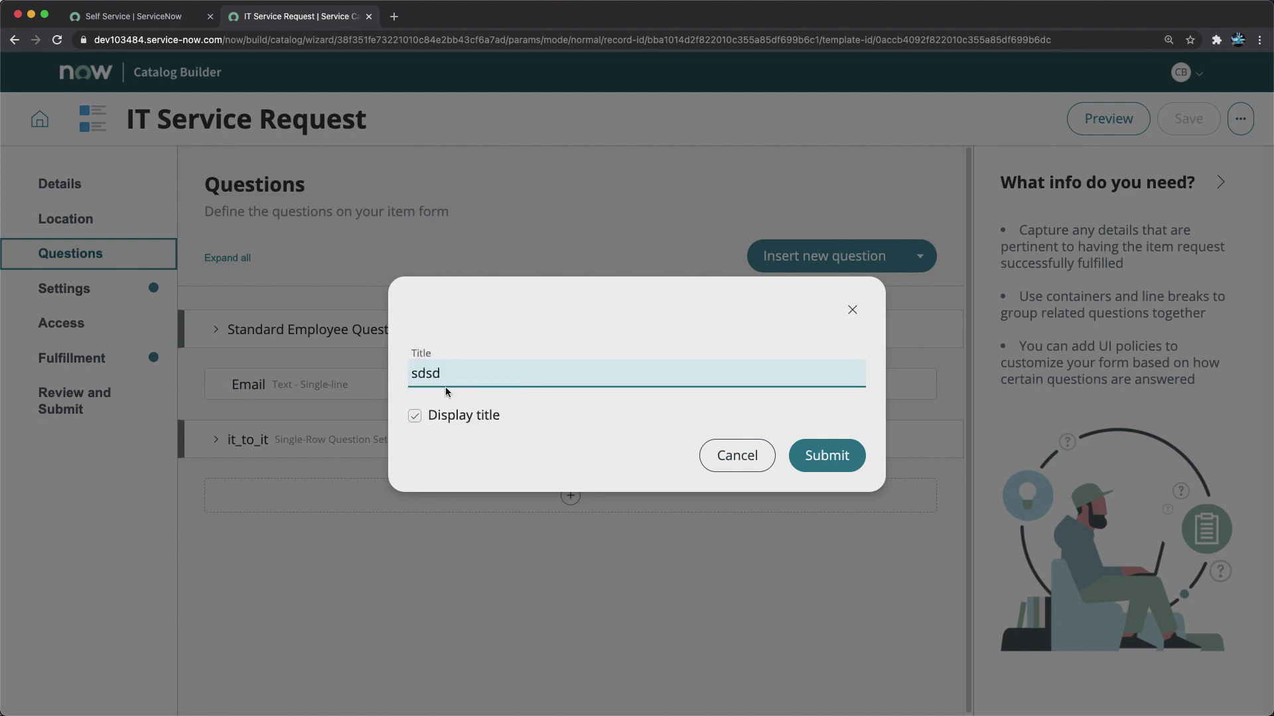
{"action": "key", "text": "BackSpace"}
{"action": "key", "text": "BackSpace"}
{"action": "key", "text": "BackSpace"}
{"action": "key", "text": "BackSpace"}
{"action": "type", "text": "Test"}
{"action": "left_click", "coordinate": [805, 453]}
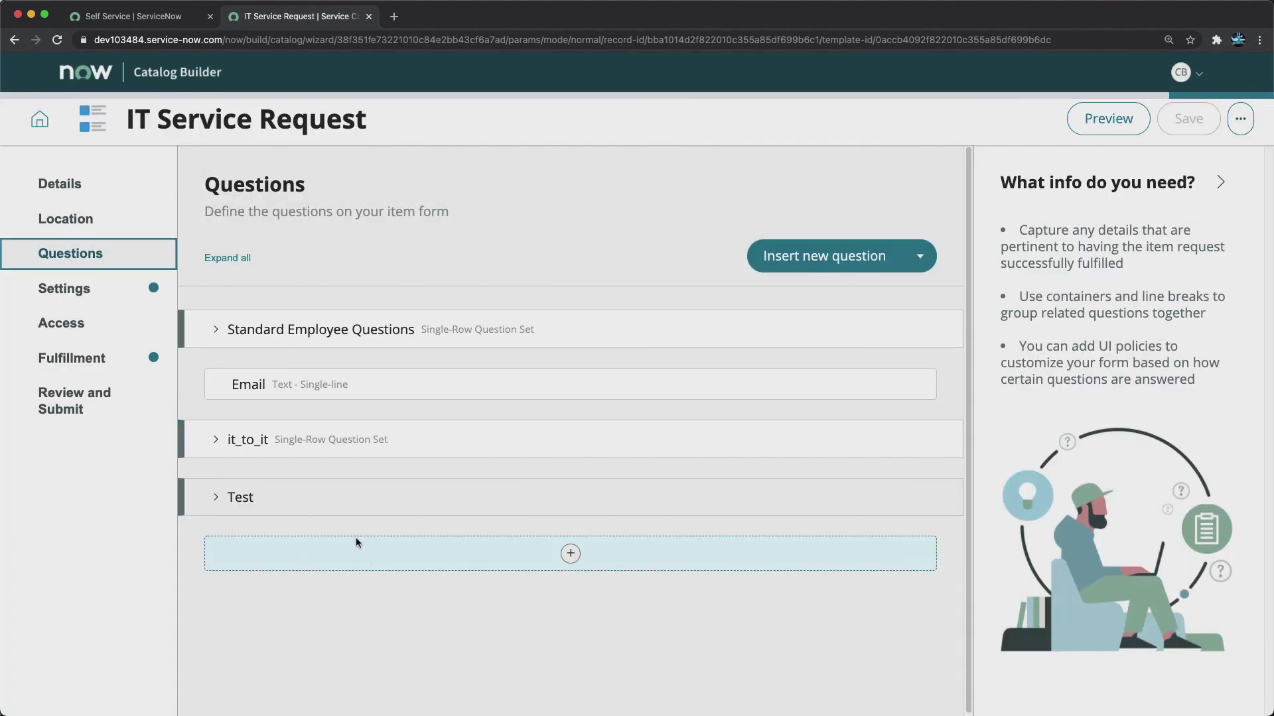
- Expand the Test container and move it_to_it into its first column and the Email question into its second
{"action": "left_click", "coordinate": [215, 498]}
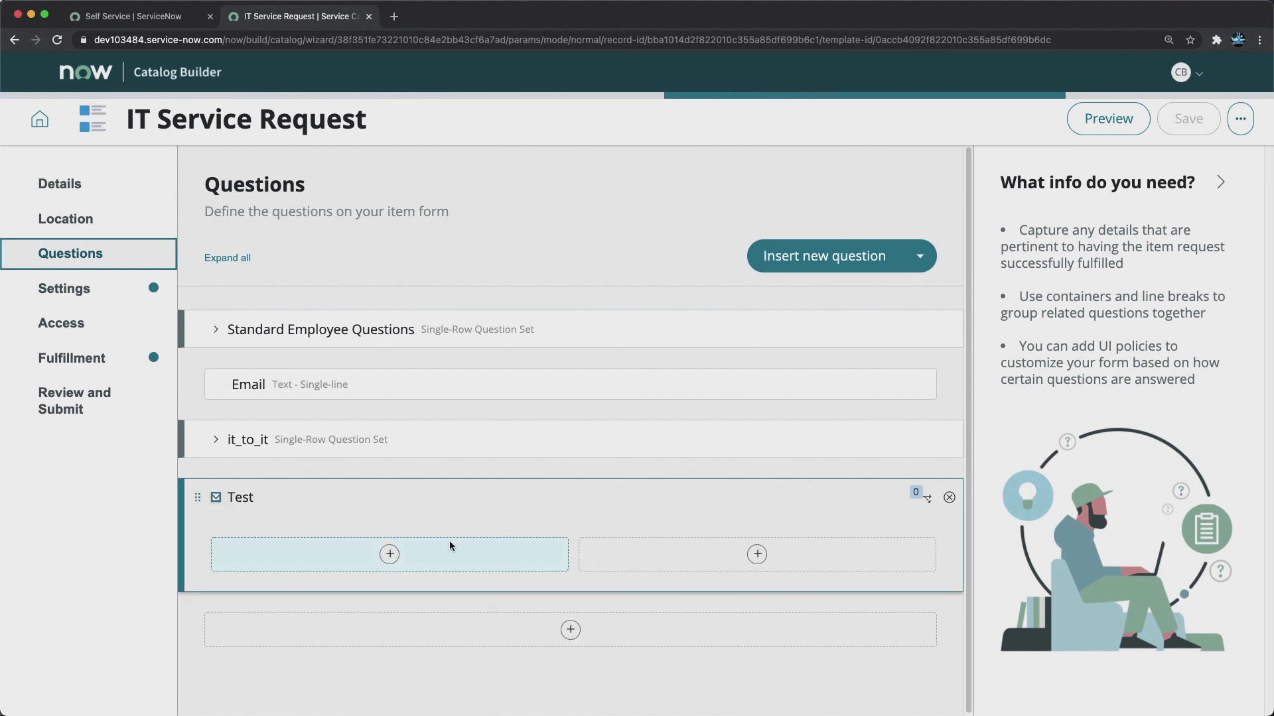
{"action": "mouse_move", "coordinate": [402, 548]}
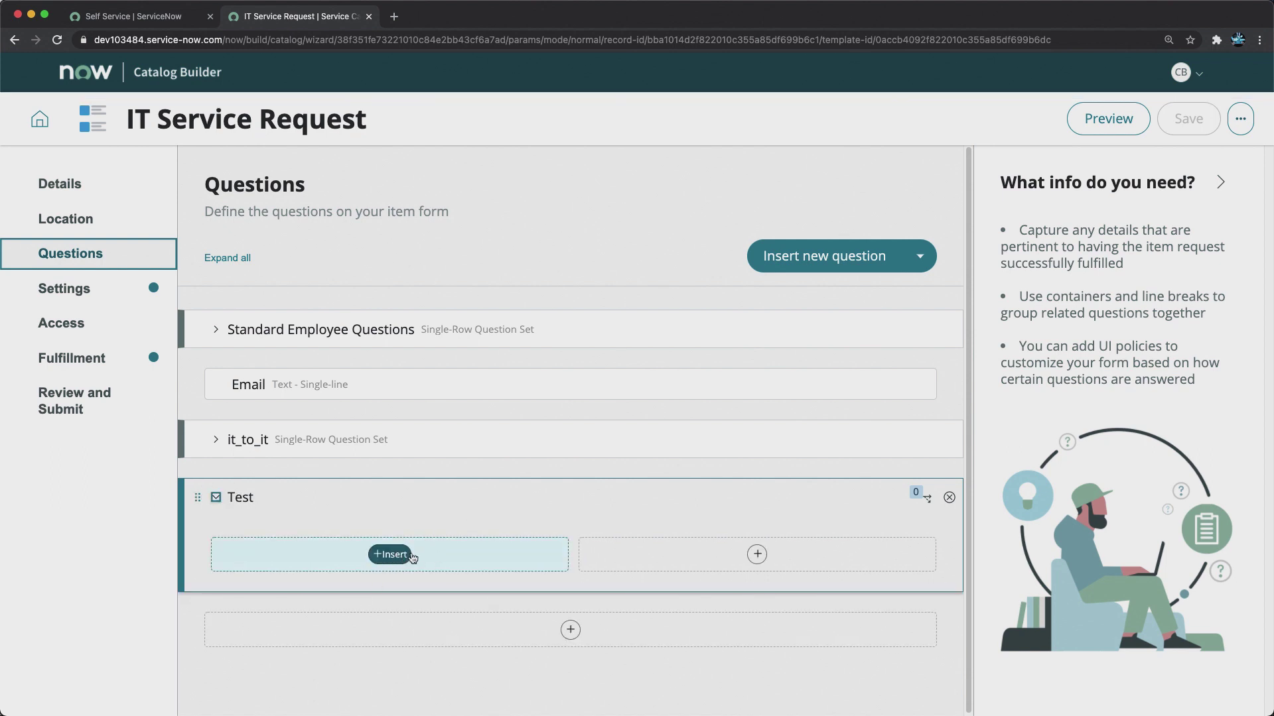
{"action": "left_click_drag", "start_coordinate": [333, 426], "coordinate": [317, 470]}
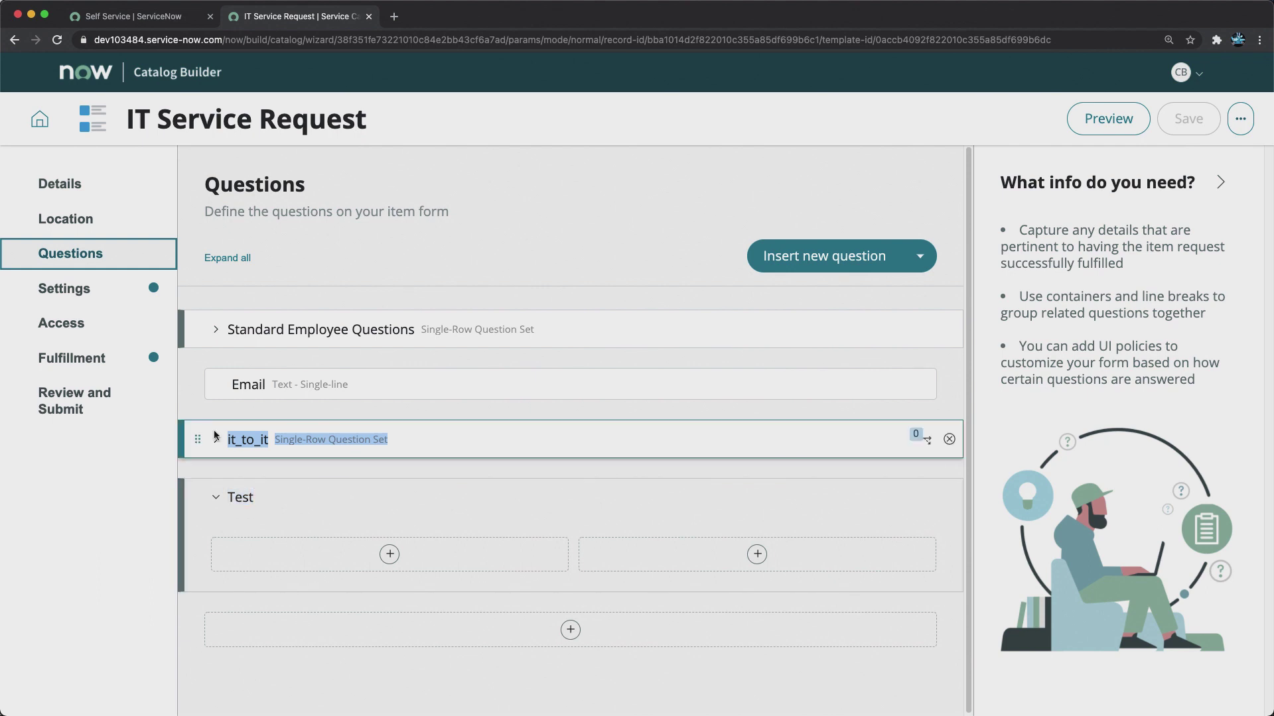
{"action": "left_click_drag", "start_coordinate": [196, 440], "coordinate": [241, 537]}
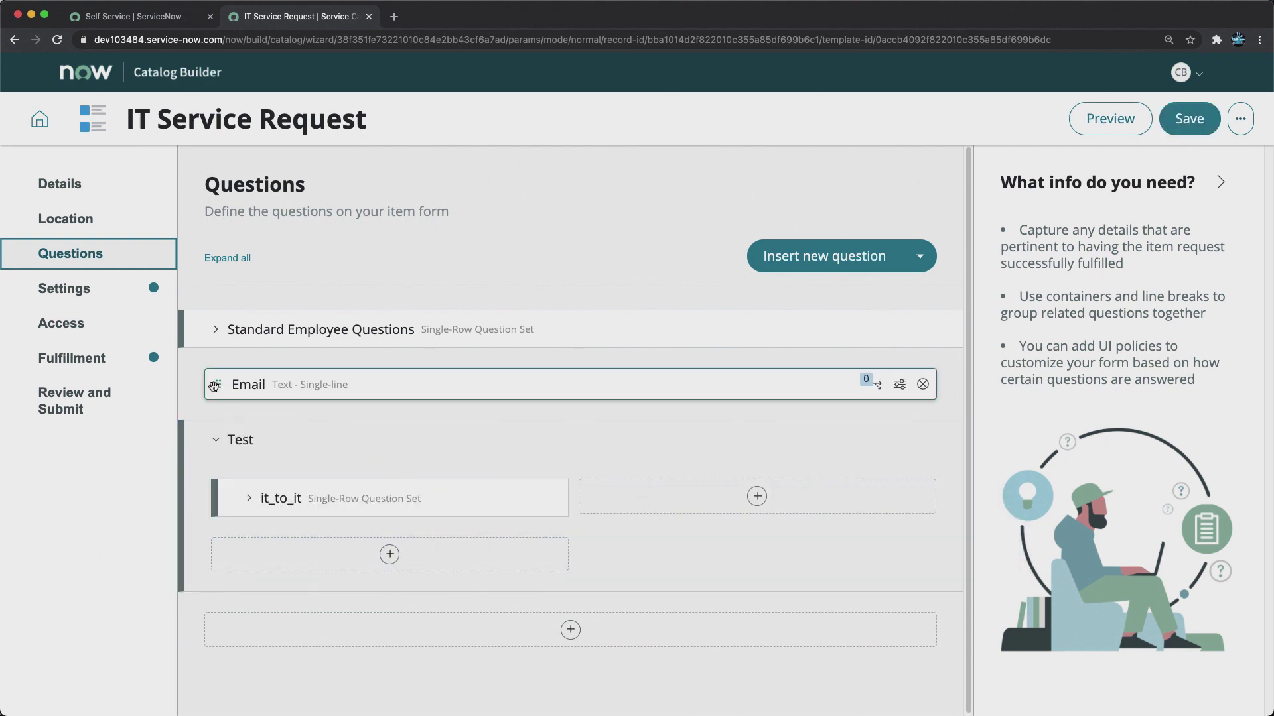
{"action": "left_click_drag", "start_coordinate": [219, 384], "coordinate": [593, 487]}
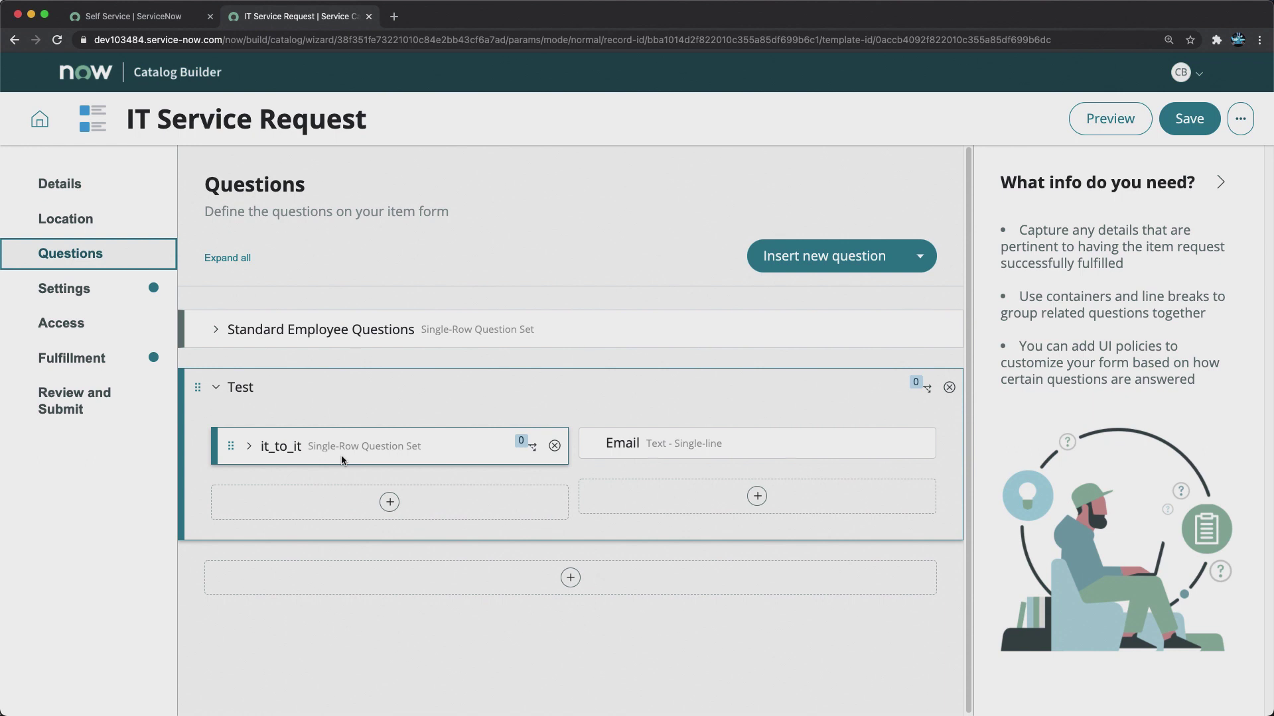
- Insert a line break below the Test container
{"action": "left_click", "coordinate": [572, 578]}
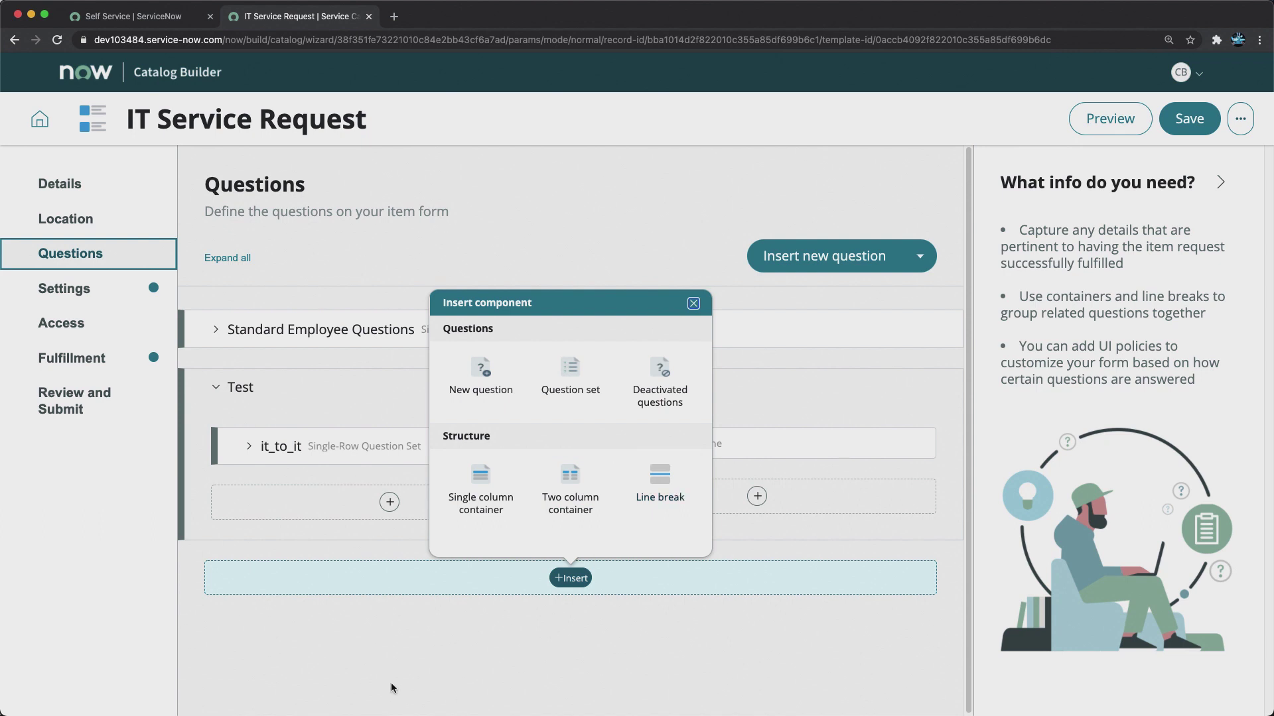
{"action": "left_click", "coordinate": [528, 655]}
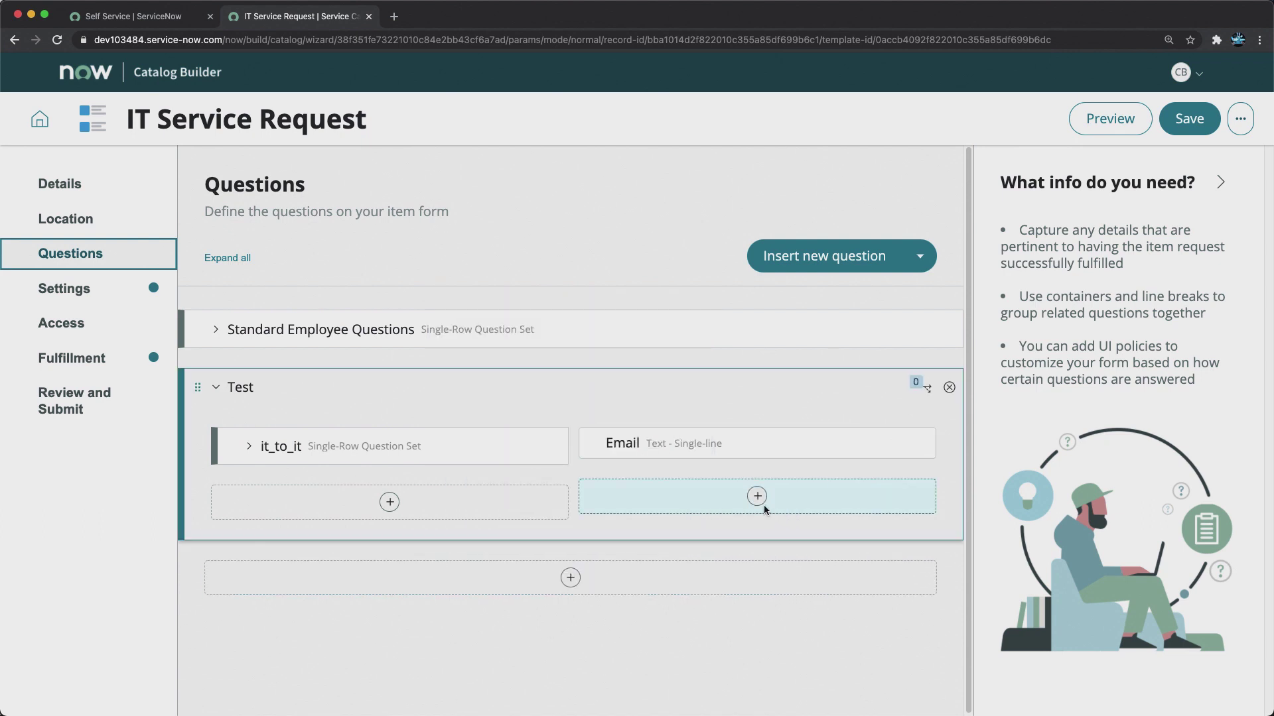
{"action": "left_click", "coordinate": [568, 579]}
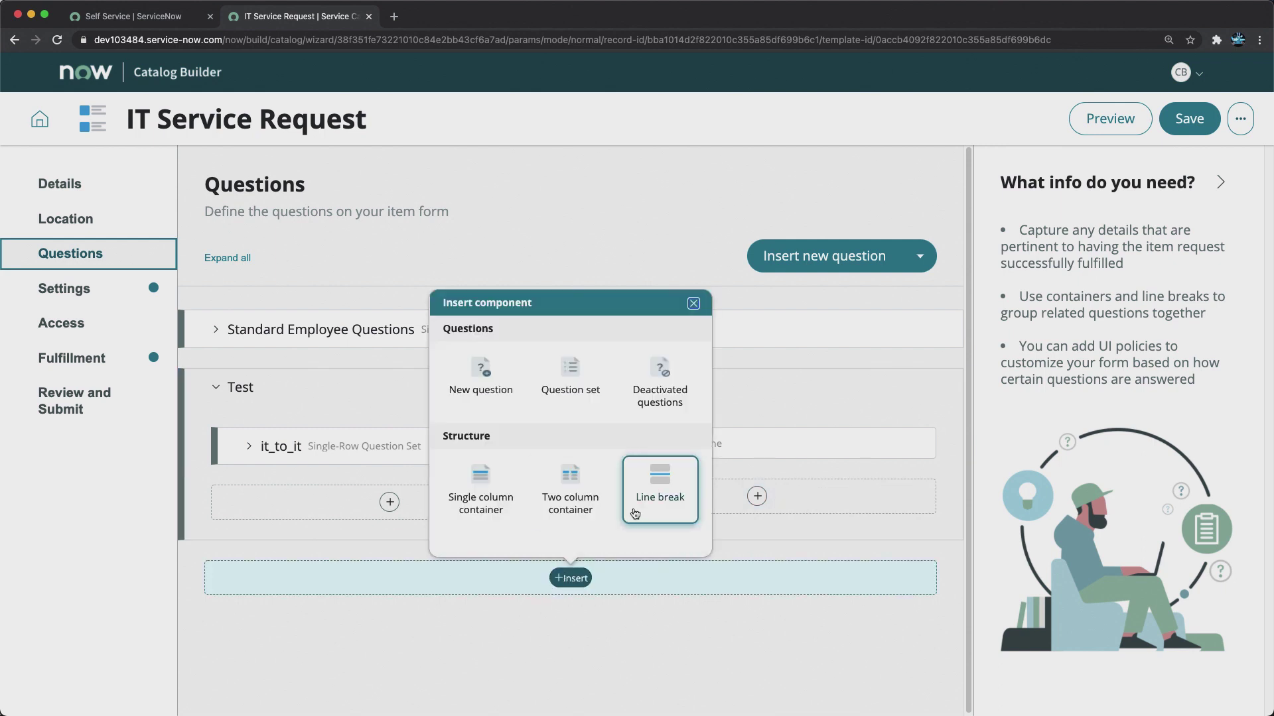
{"action": "left_click", "coordinate": [660, 490]}
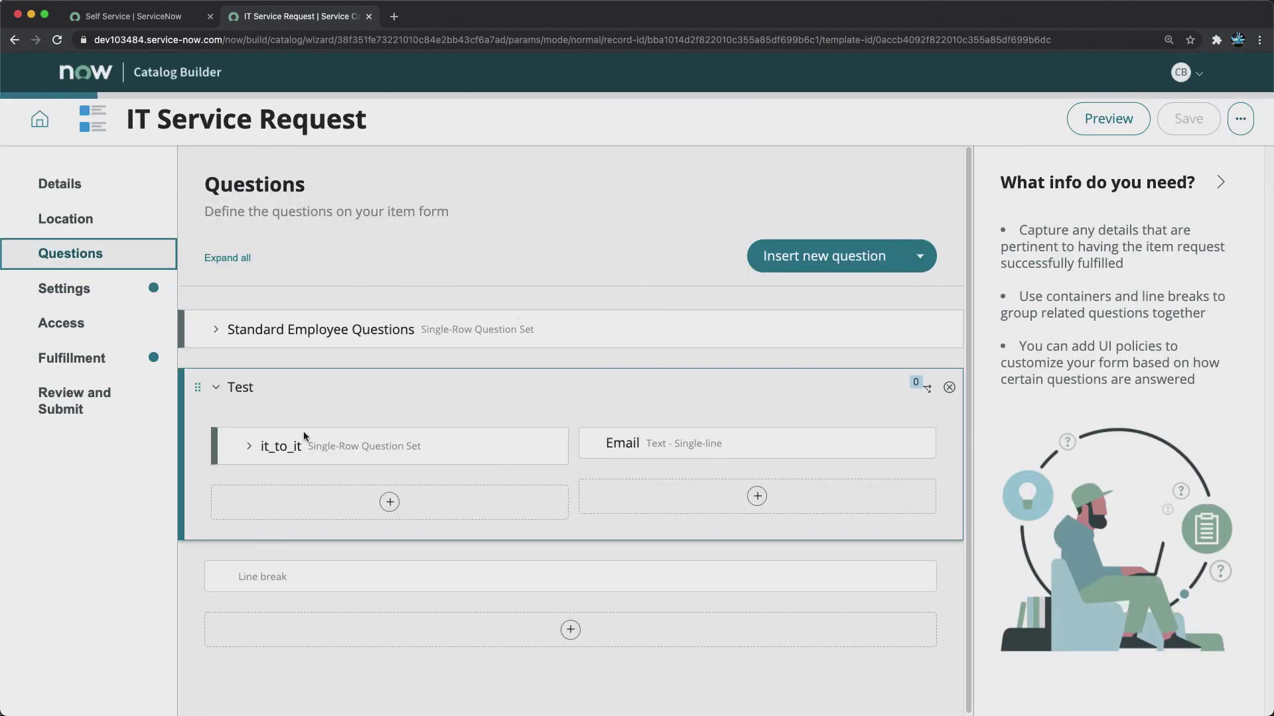
{"action": "scroll", "coordinate": [321, 575], "scroll_direction": "down", "scroll_amount": 1}
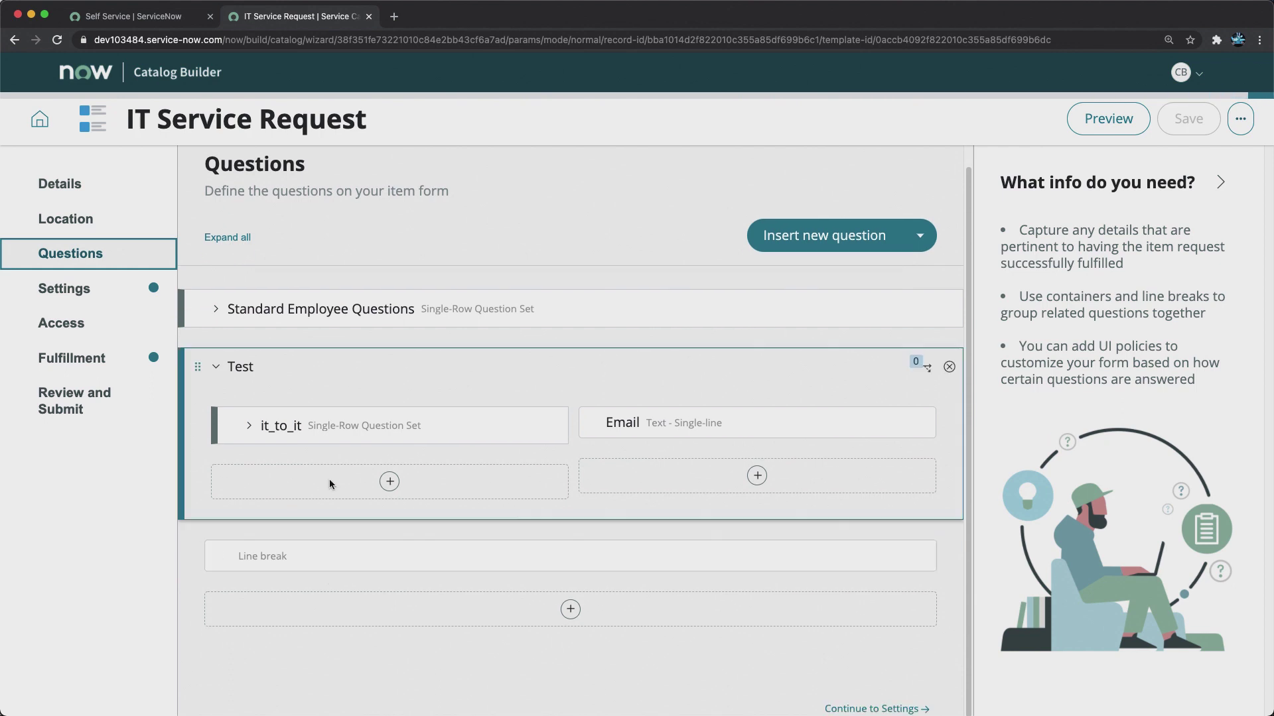
{"action": "mouse_move", "coordinate": [304, 535]}
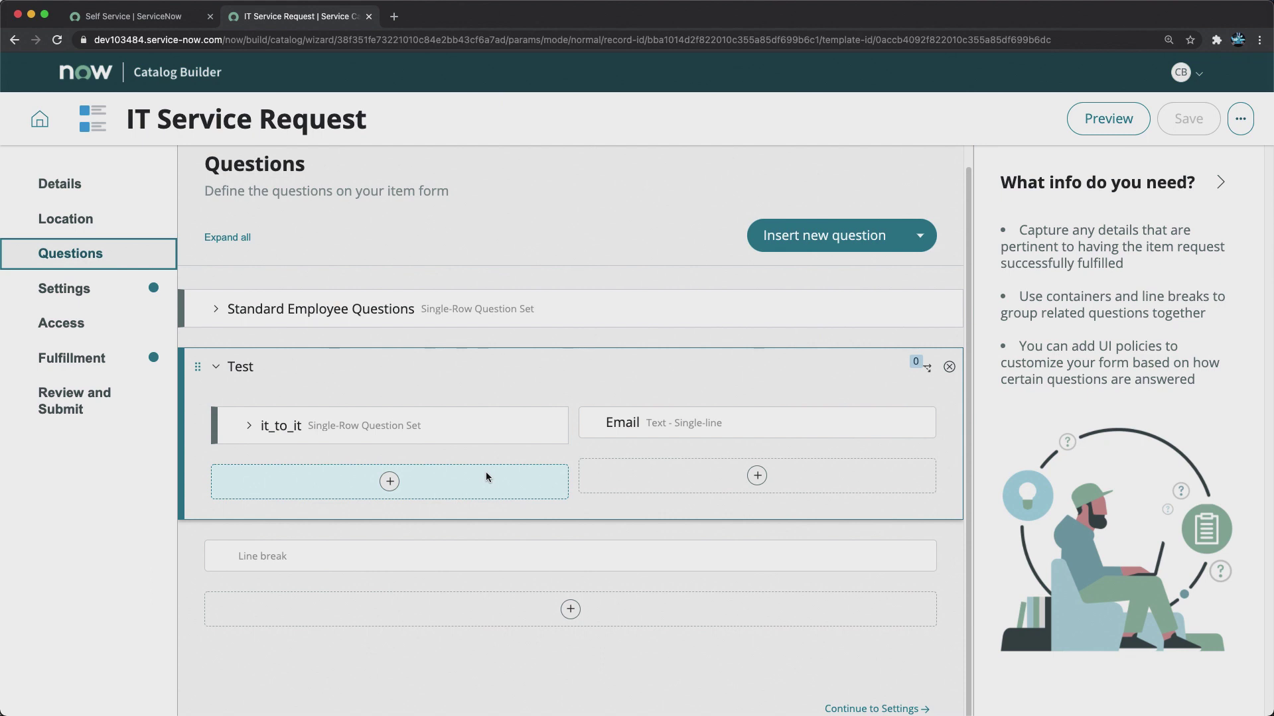
{"action": "scroll", "coordinate": [540, 345], "scroll_direction": "up", "scroll_amount": 1}
{"action": "scroll", "coordinate": [540, 345], "scroll_direction": "down", "scroll_amount": 1}
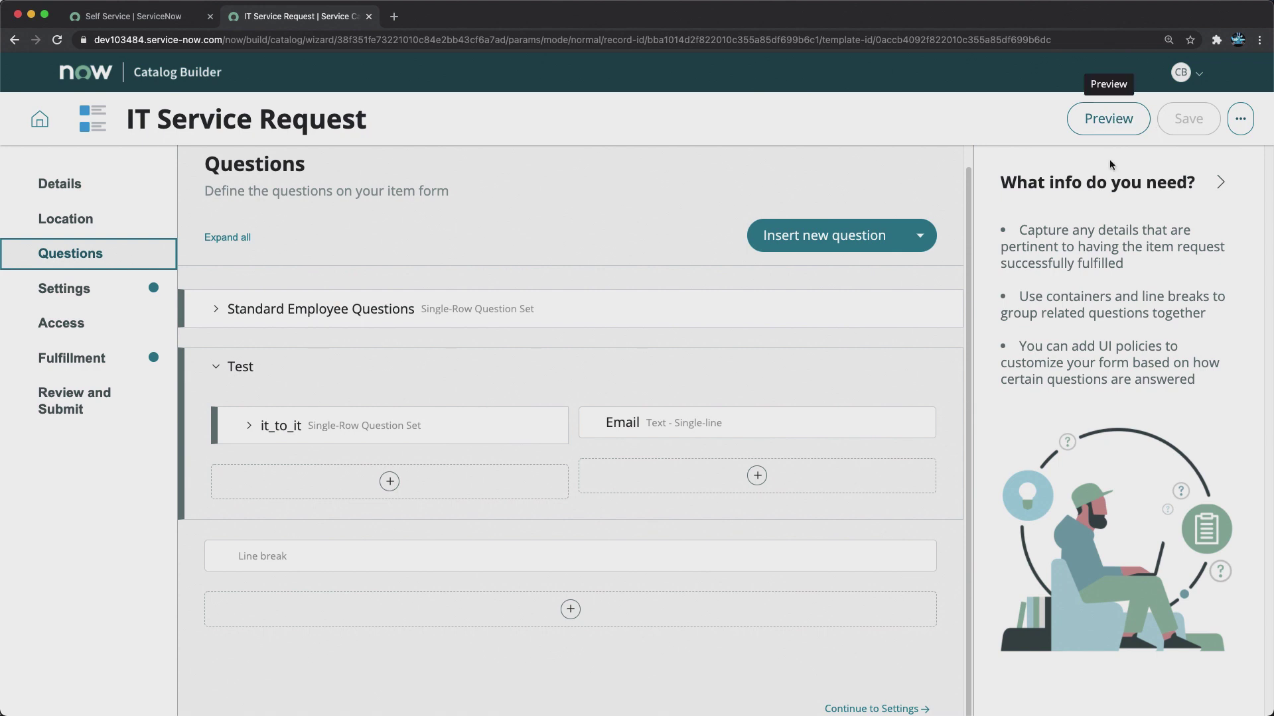
- Preview the IT Service Request item and examine how it is represented in Now Mobile
{"action": "left_click", "coordinate": [1106, 123]}
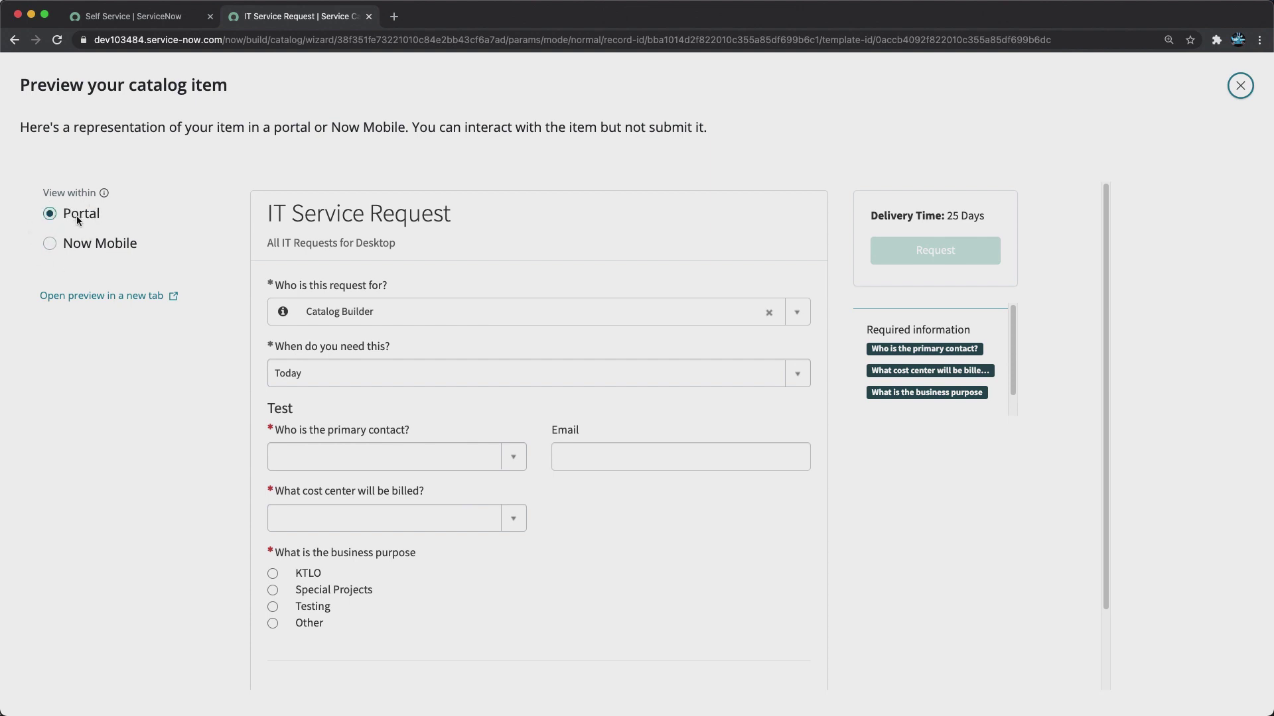
{"action": "left_click", "coordinate": [82, 244]}
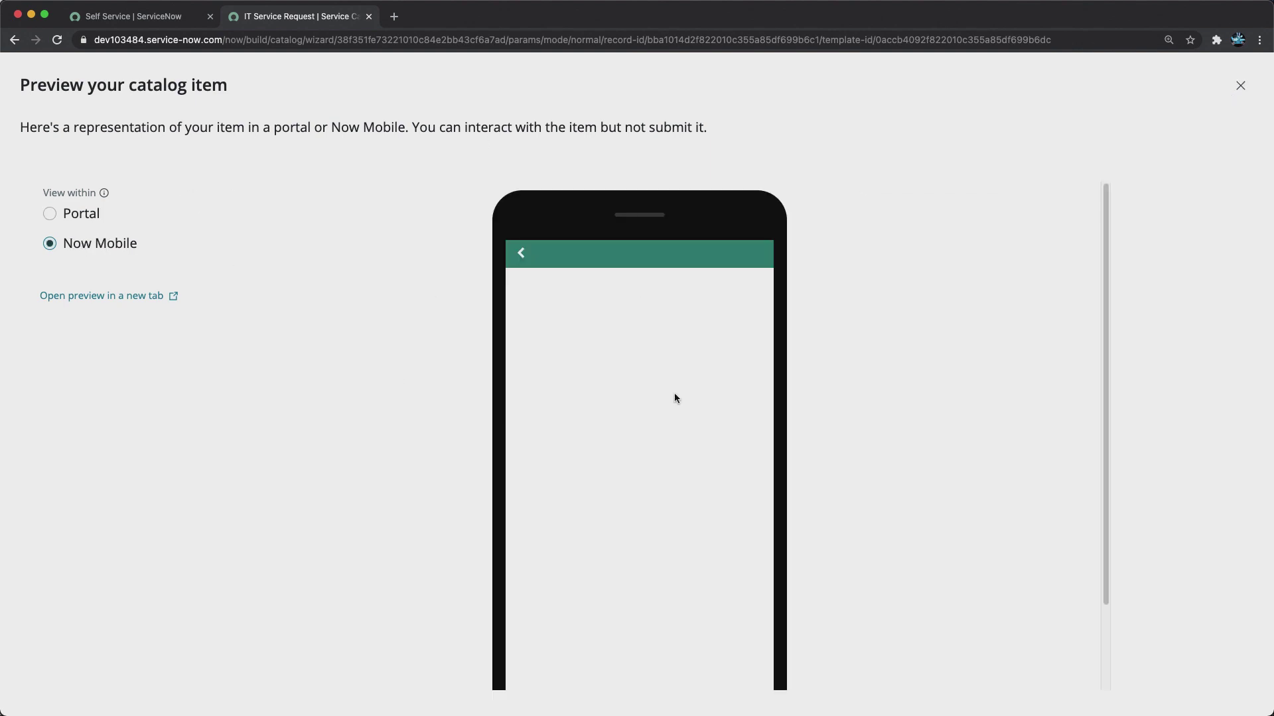
{"action": "scroll", "coordinate": [535, 361], "scroll_direction": "down", "scroll_amount": 5}
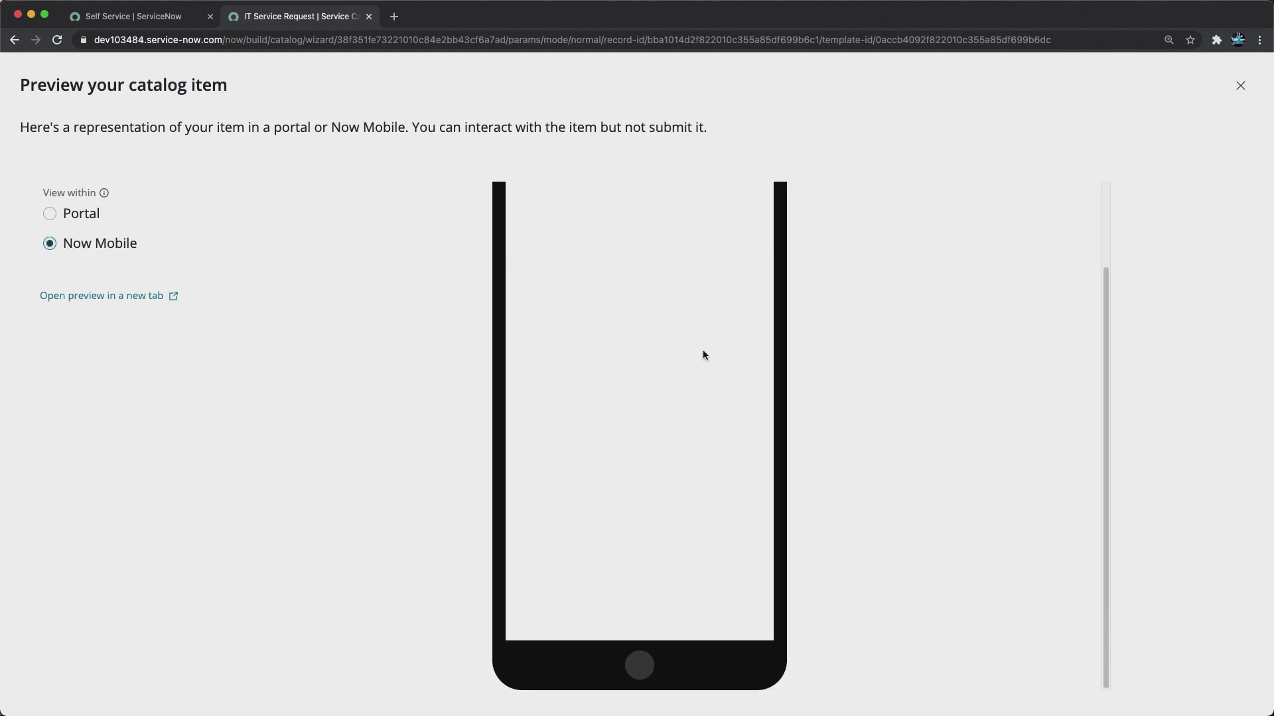
{"action": "scroll", "coordinate": [702, 356], "scroll_direction": "up", "scroll_amount": 5}
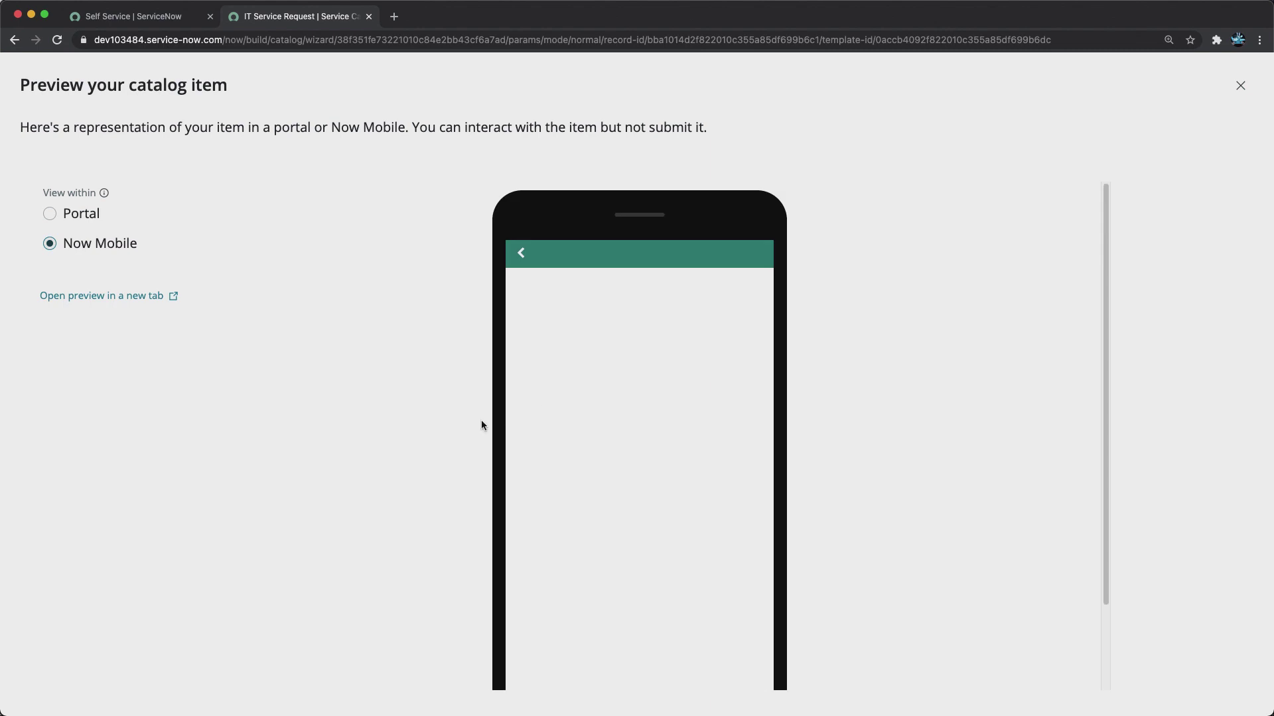
{"action": "left_click", "coordinate": [521, 260]}
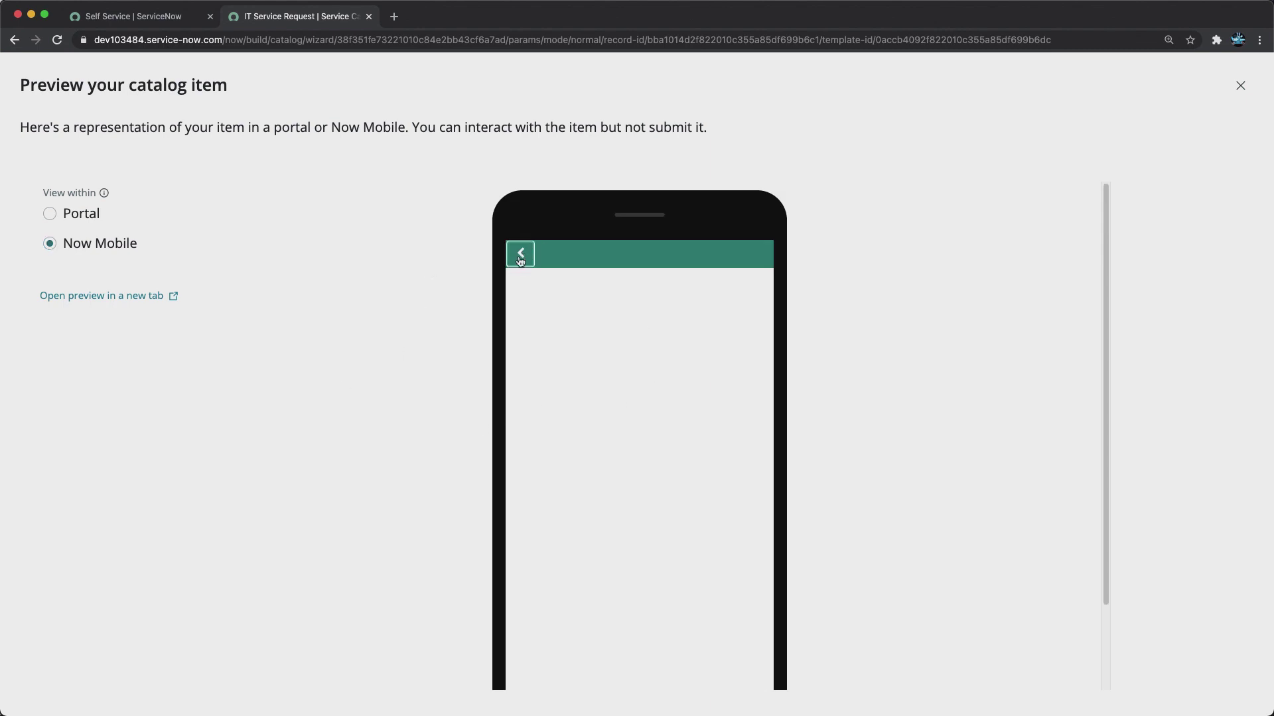
- Return the preview to the Portal view and examine the form, including who the request is for and when it is needed
{"action": "left_click", "coordinate": [83, 213]}
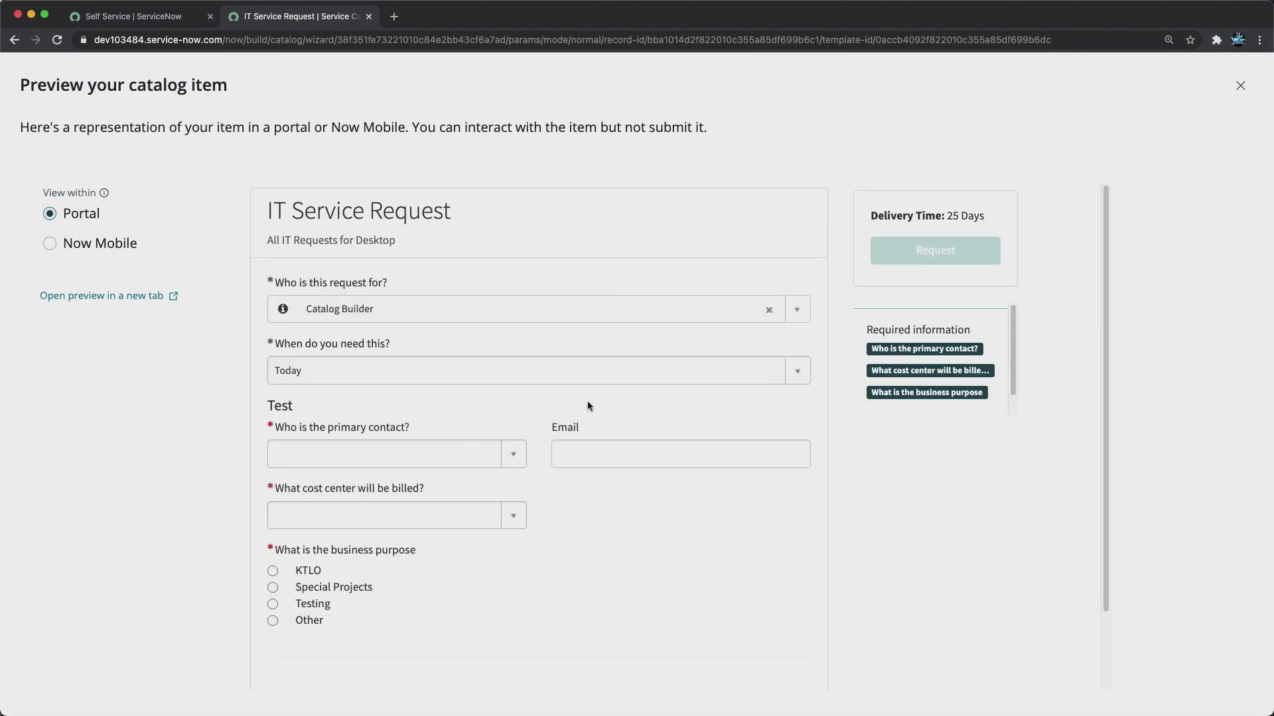
{"action": "scroll", "coordinate": [589, 404], "scroll_direction": "down", "scroll_amount": 2}
{"action": "scroll", "coordinate": [591, 373], "scroll_direction": "up", "scroll_amount": 2}
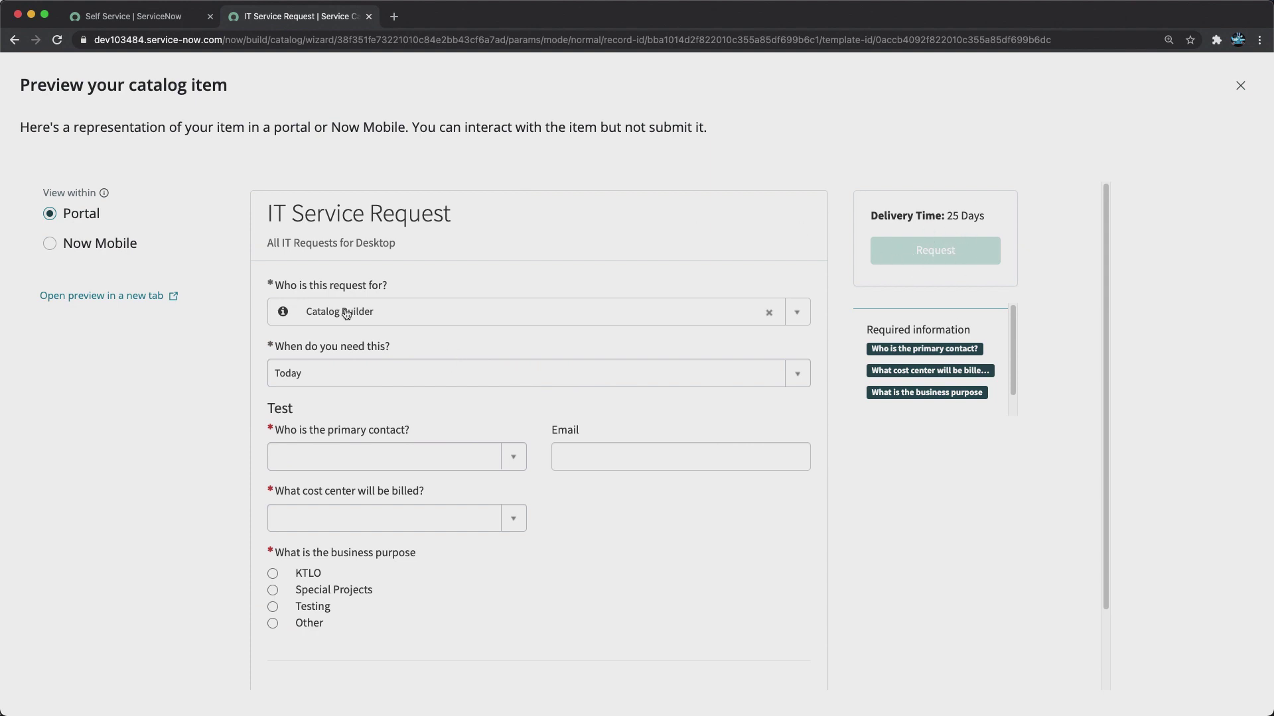
{"action": "left_click", "coordinate": [370, 318]}
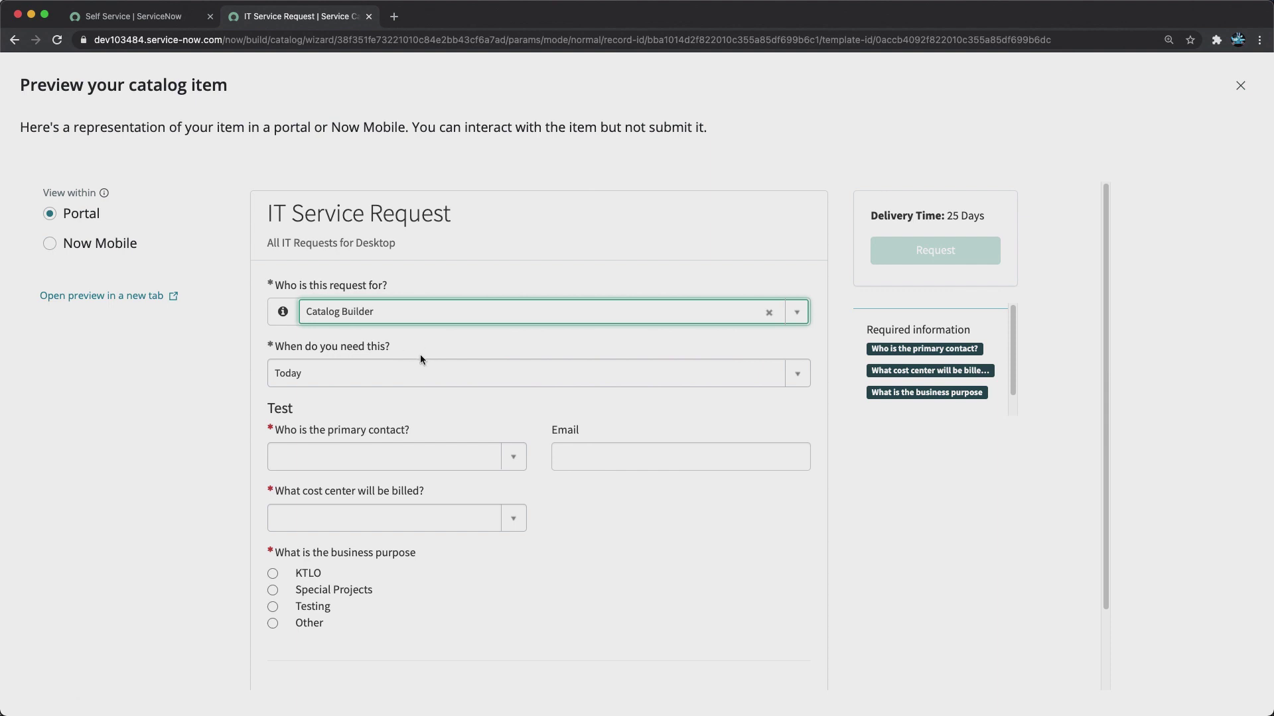
{"action": "left_click", "coordinate": [409, 379]}
{"action": "left_click", "coordinate": [187, 475]}
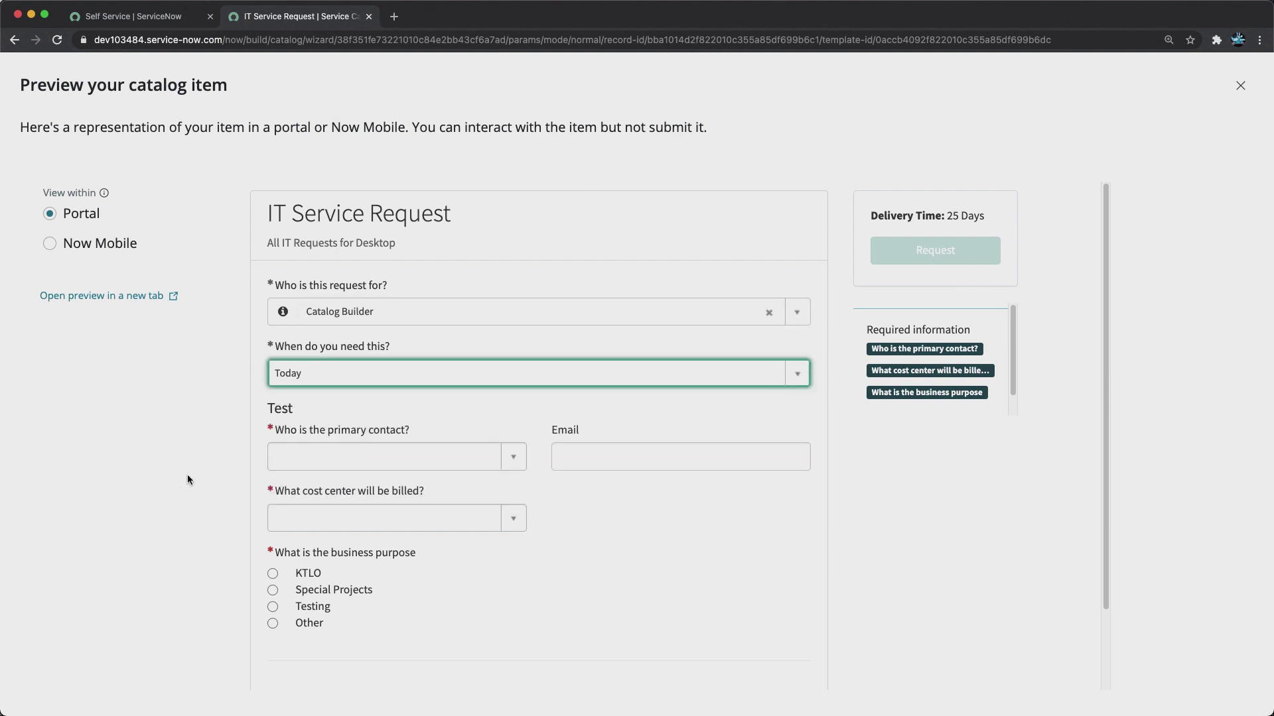
{"action": "left_click", "coordinate": [640, 410]}
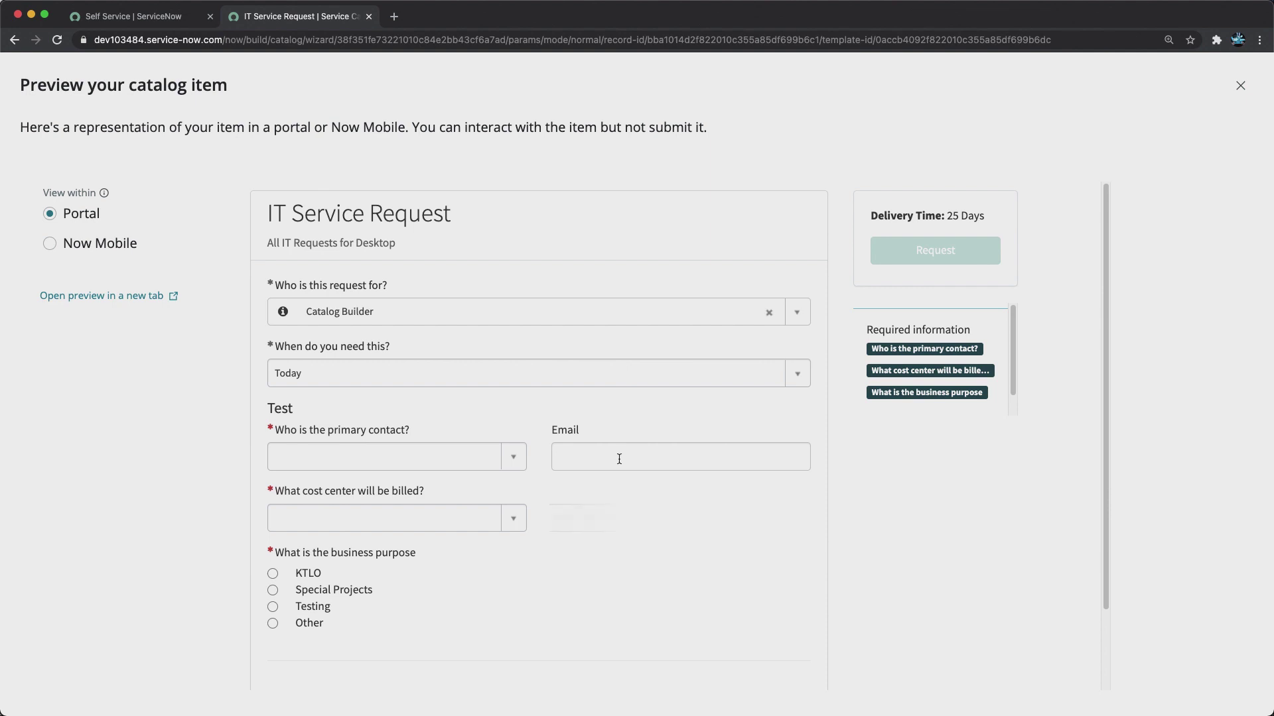
- Enter test in the previewed form's Email field and leave the field to check its validation
{"action": "left_click", "coordinate": [590, 455]}
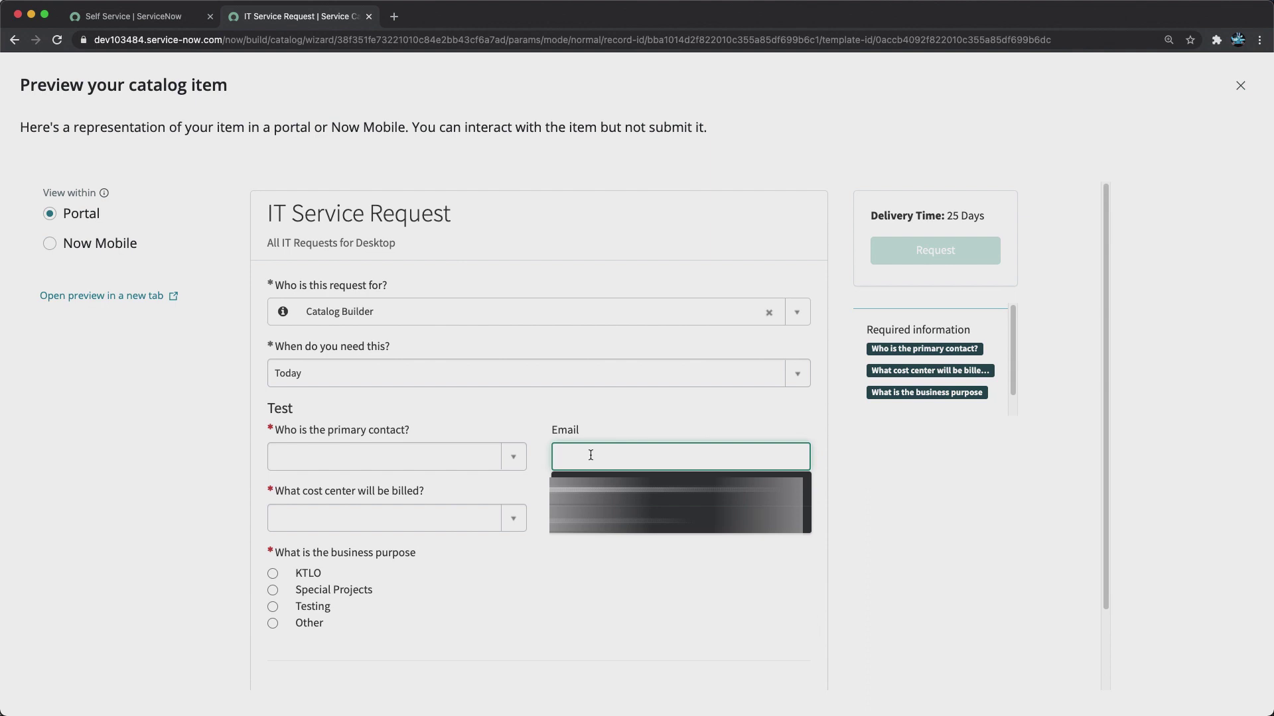
{"action": "type", "text": "test"}
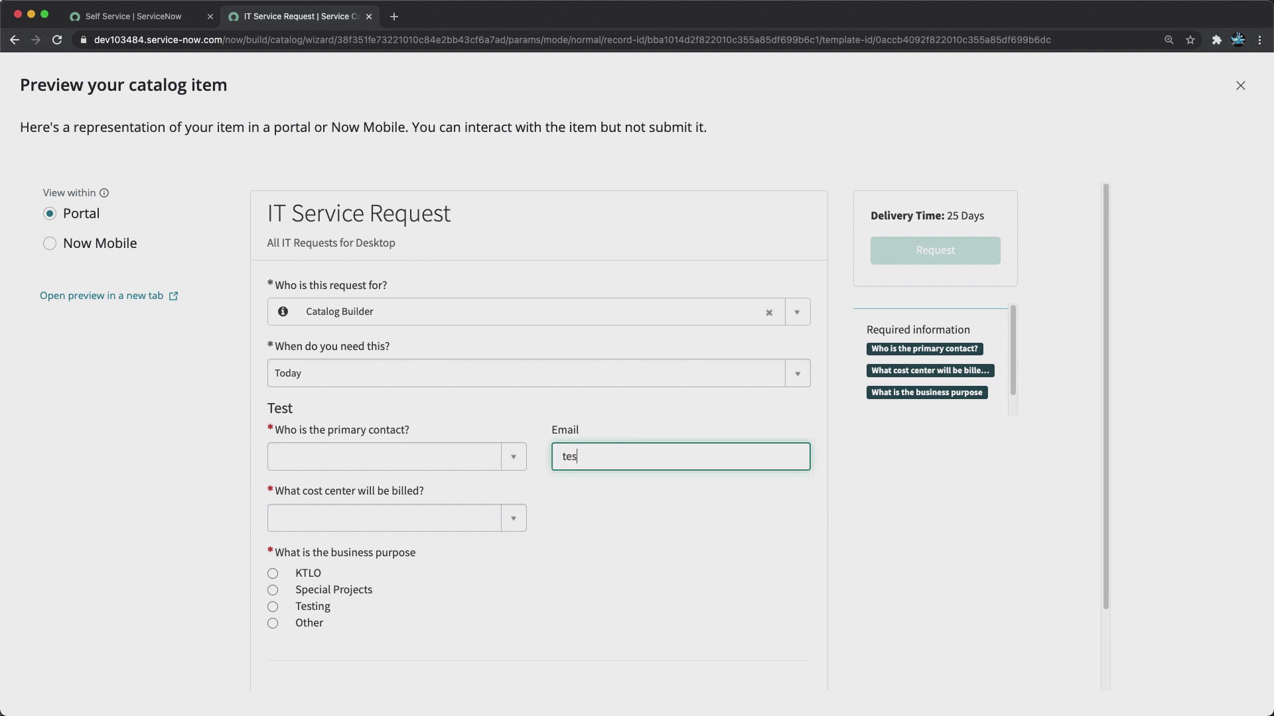
{"action": "left_click", "coordinate": [594, 537]}
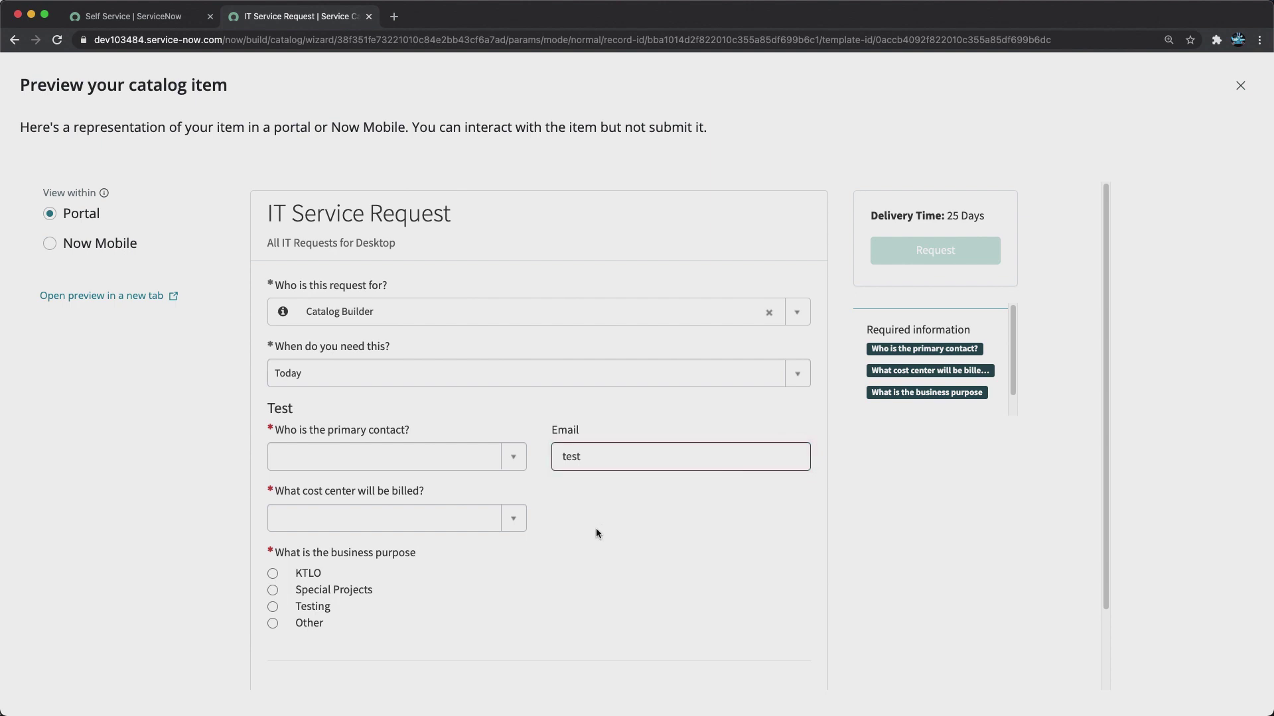